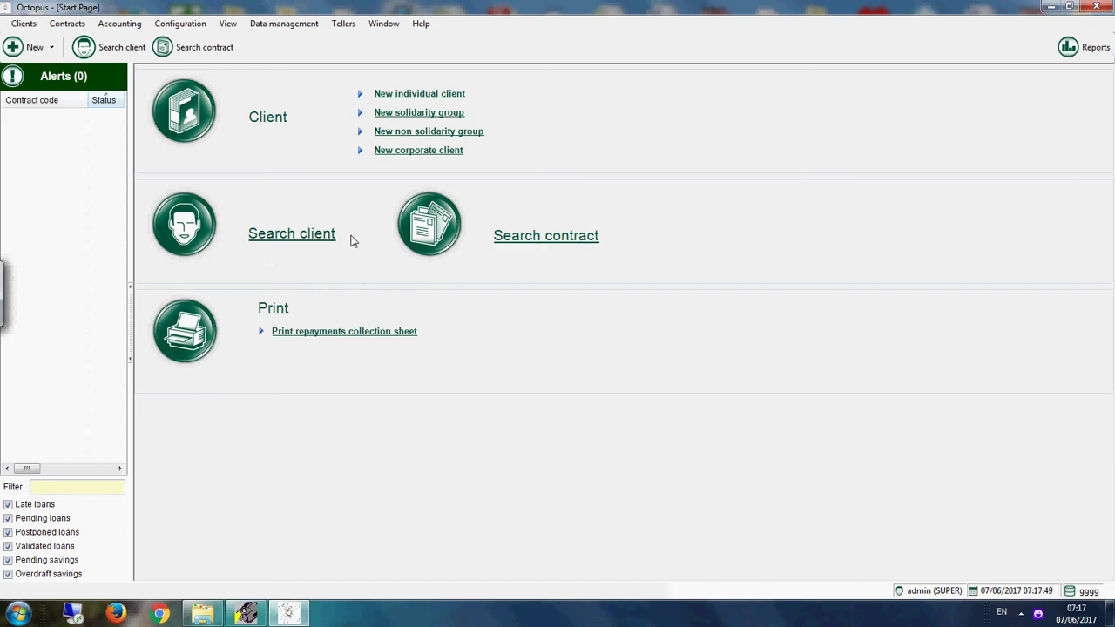
# Step: Open the Search client window and paste the copied text into its search box
pyautogui.click(296, 235)
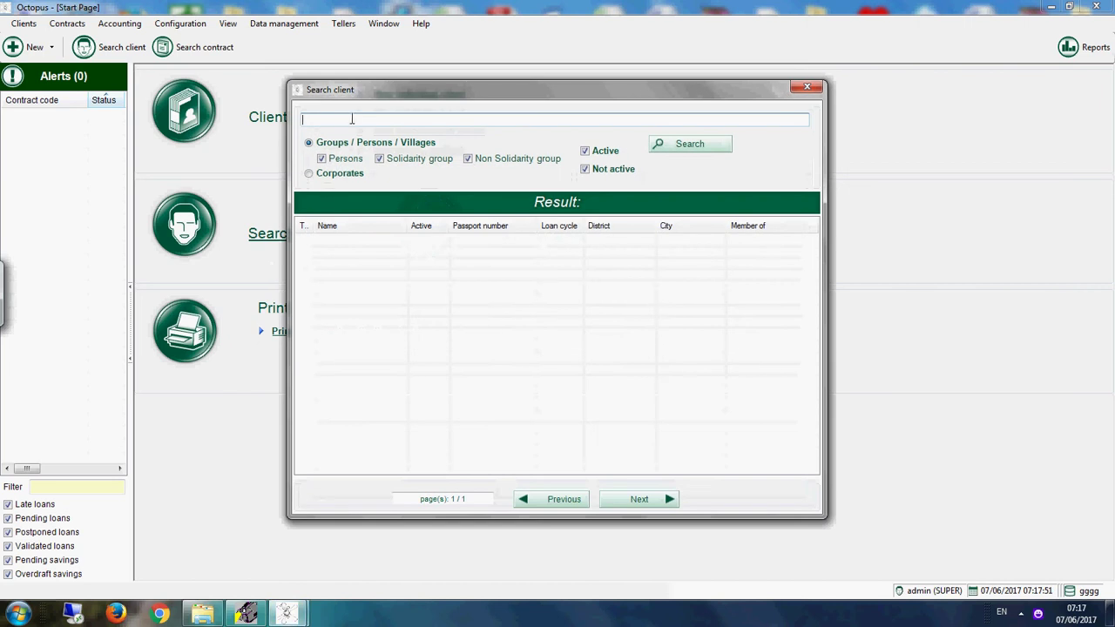
pyautogui.rightClick(353, 120)
pyautogui.click(386, 177)
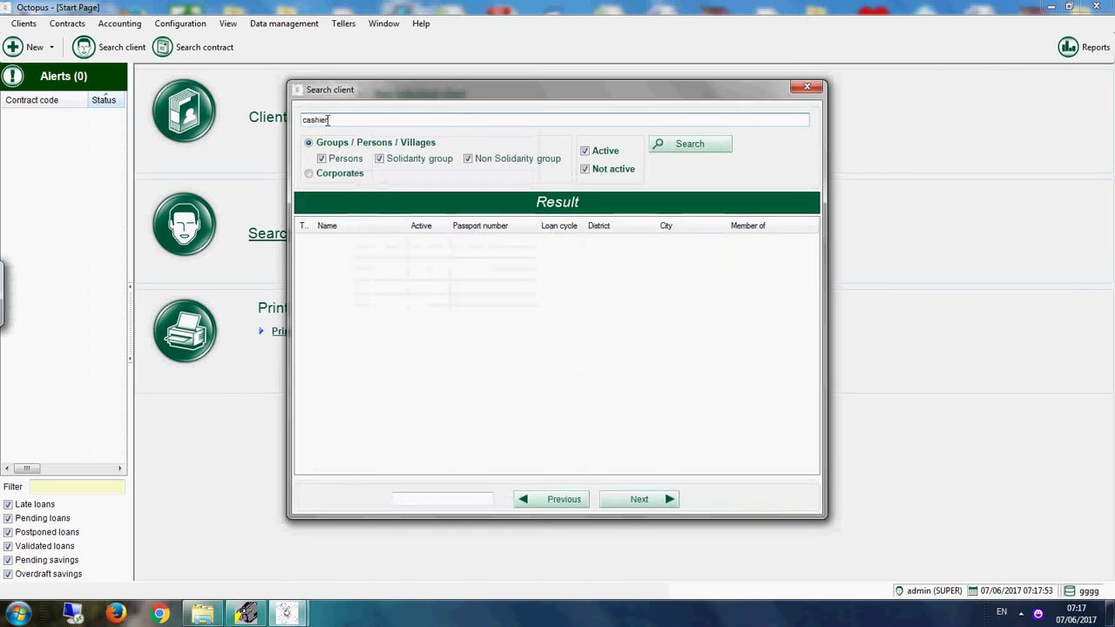
# Step: Run test searches such as 900900, which find no clients, then clear the search box
pyautogui.moveTo(338, 119); pyautogui.dragTo(253, 150)
pyautogui.write('9000')
pyautogui.press('Return')
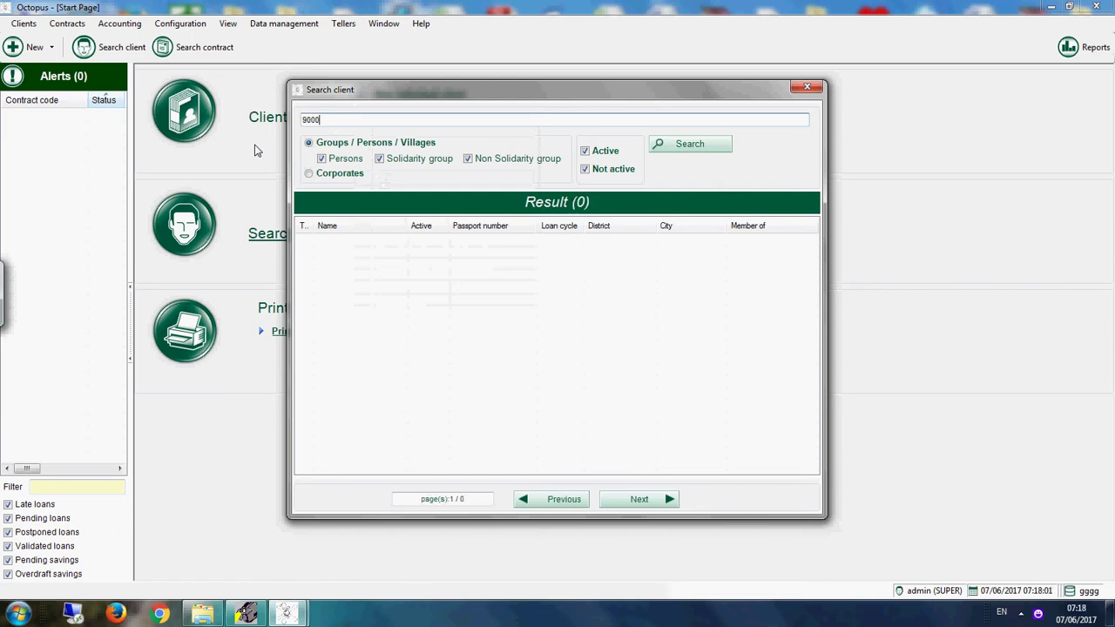
pyautogui.press('BackSpace')
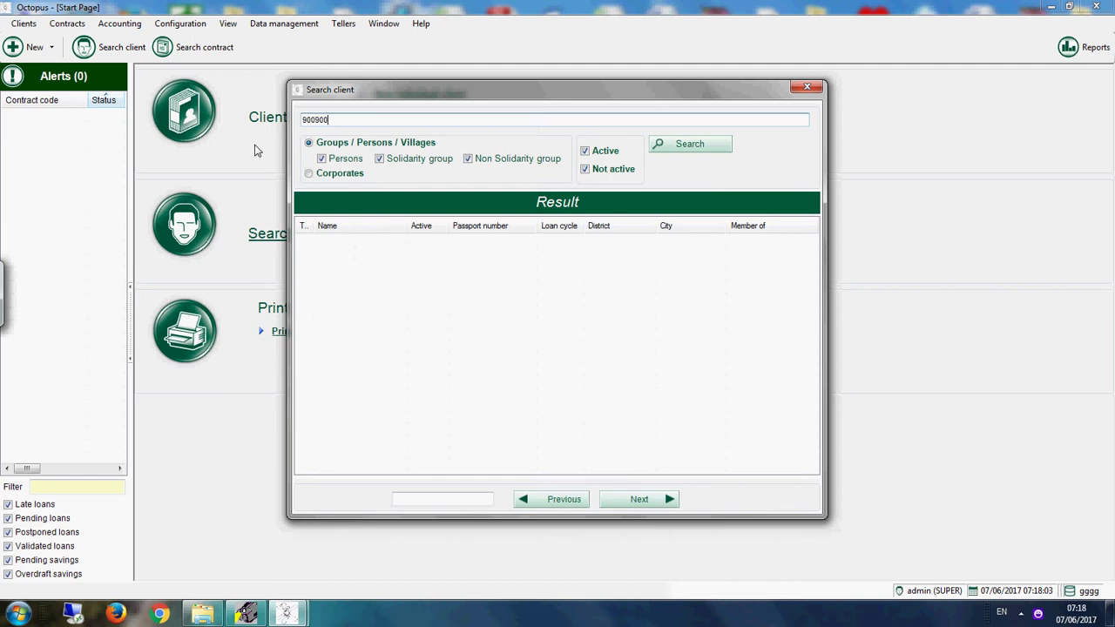
pyautogui.press('Return')
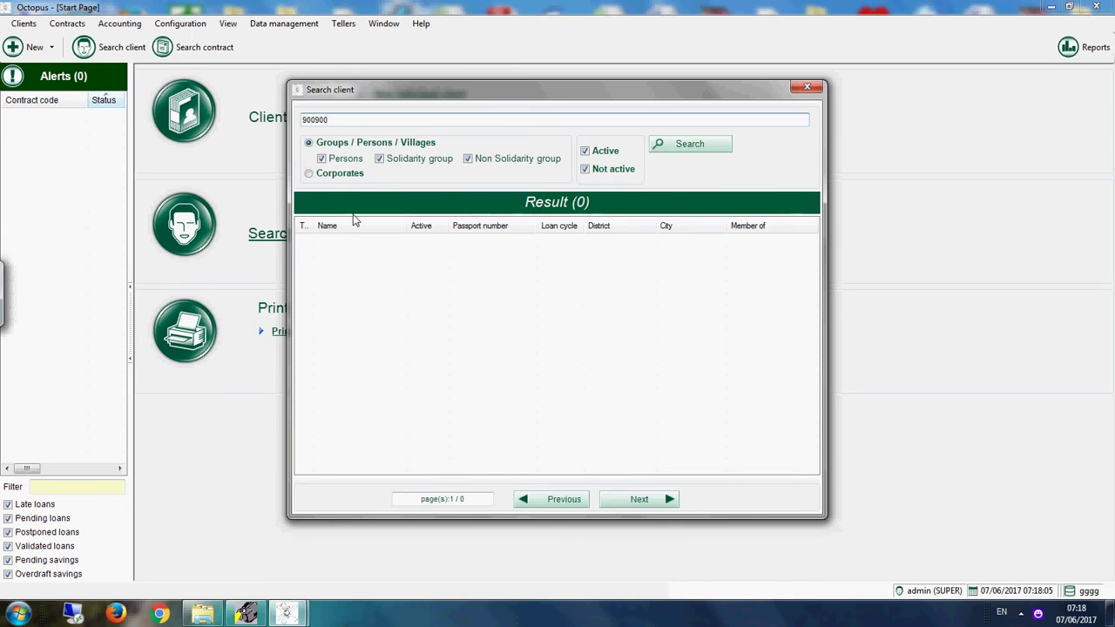
pyautogui.moveTo(331, 120); pyautogui.dragTo(216, 116)
pyautogui.press('BackSpace')
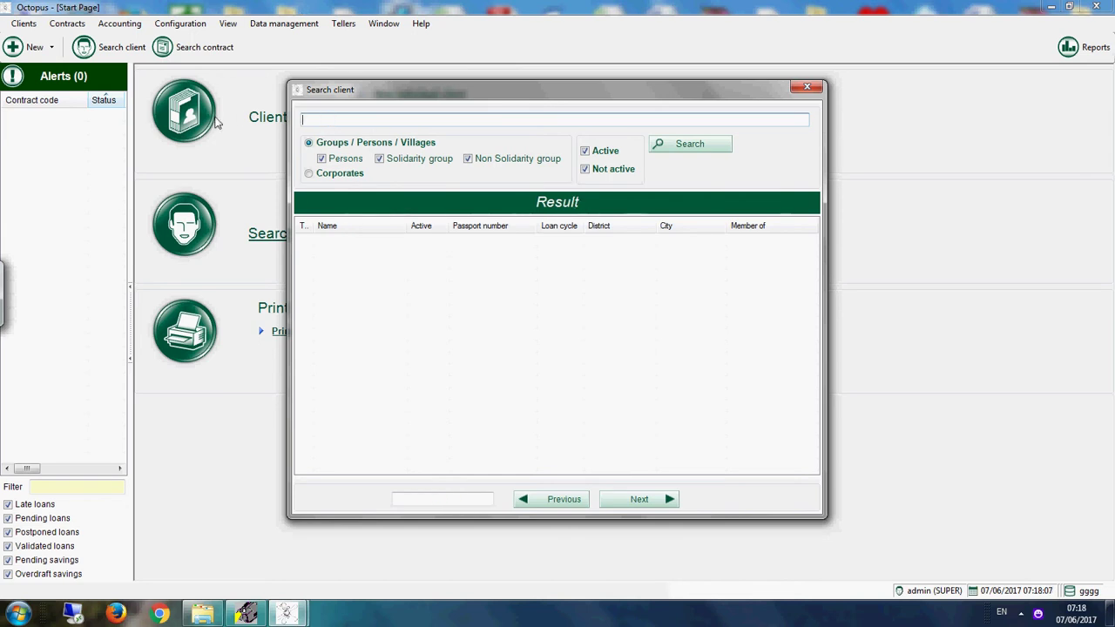
# Step: List all clients sorted by Passport number, page to the last page and select the newest client
pyautogui.click(680, 143)
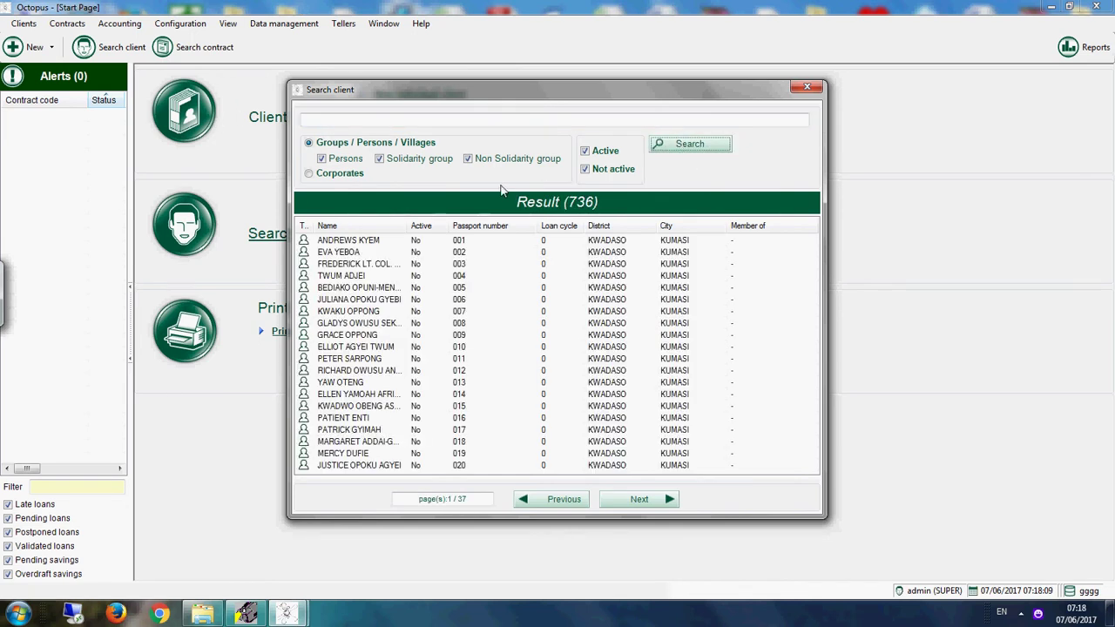
pyautogui.click(502, 226)
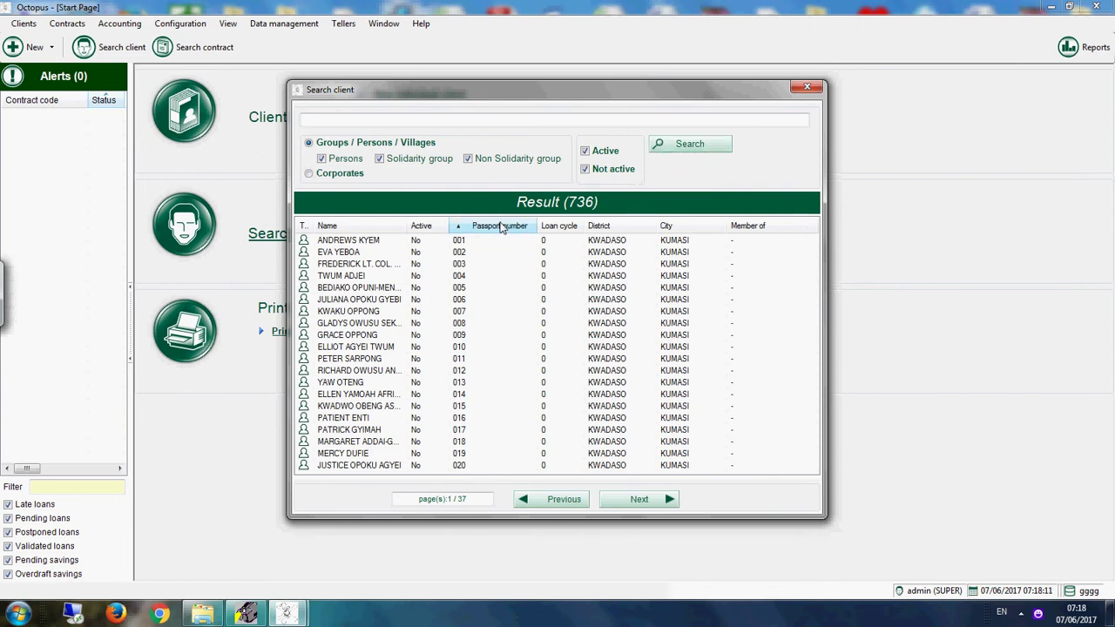
pyautogui.click(640, 501)
pyautogui.click(640, 500)
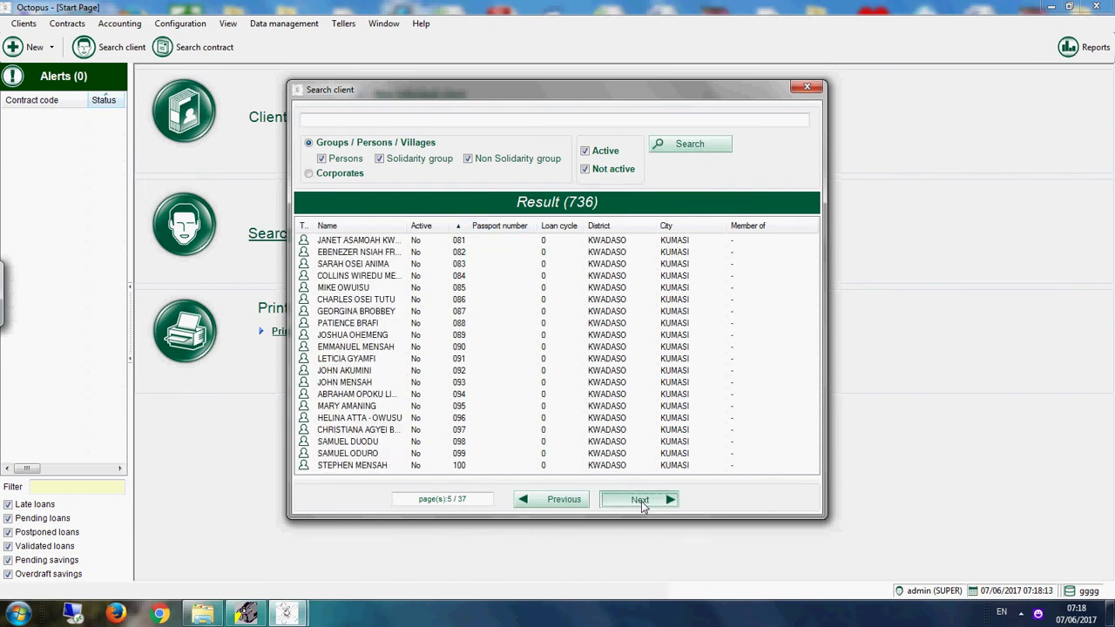
pyautogui.click(640, 501)
pyautogui.click(640, 501)
pyautogui.click(640, 501)
pyautogui.click(640, 499)
pyautogui.click(640, 499)
pyautogui.click(640, 499)
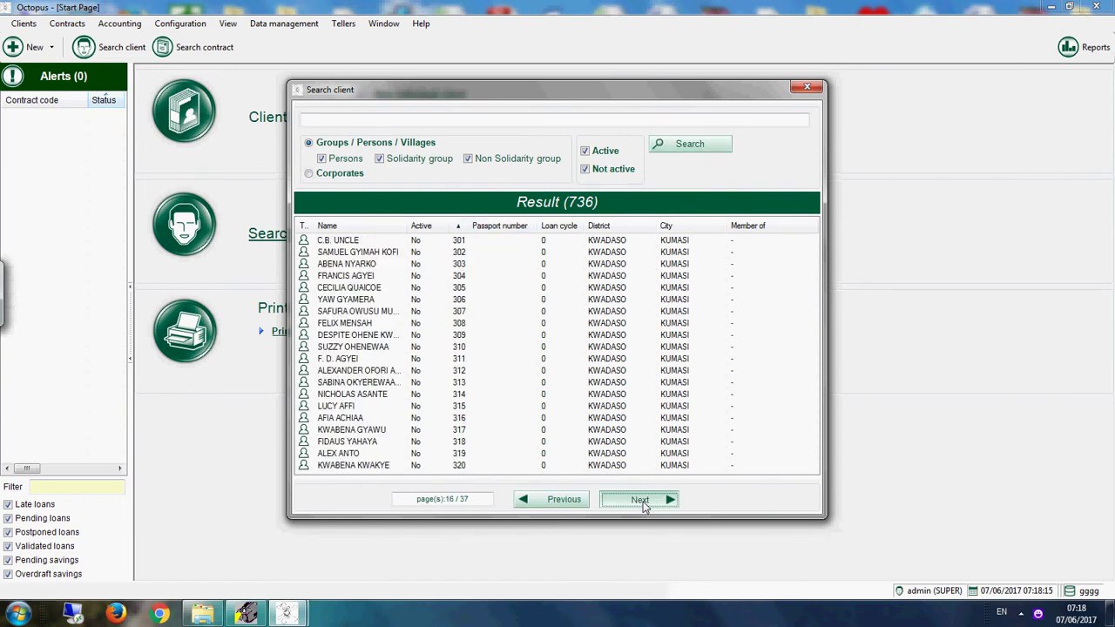
pyautogui.click(641, 500)
pyautogui.click(641, 499)
pyautogui.click(643, 502)
pyautogui.click(645, 504)
pyautogui.click(644, 502)
pyautogui.click(643, 502)
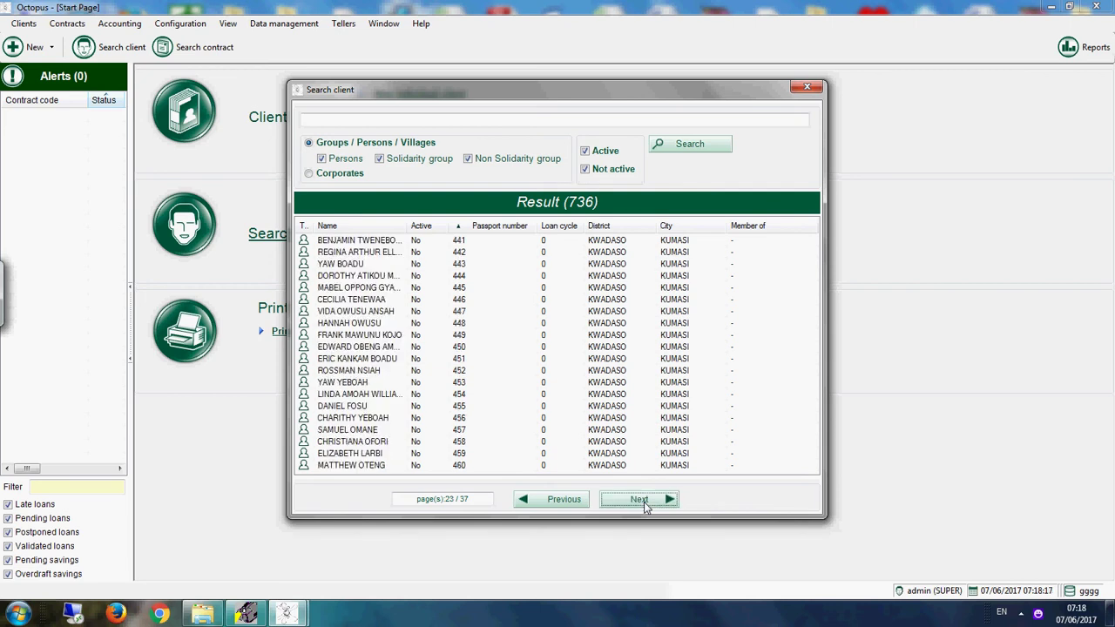
pyautogui.click(643, 502)
pyautogui.click(643, 502)
pyautogui.click(644, 501)
pyautogui.click(644, 502)
pyautogui.click(644, 502)
pyautogui.click(644, 501)
pyautogui.click(644, 502)
pyautogui.click(644, 502)
pyautogui.click(644, 503)
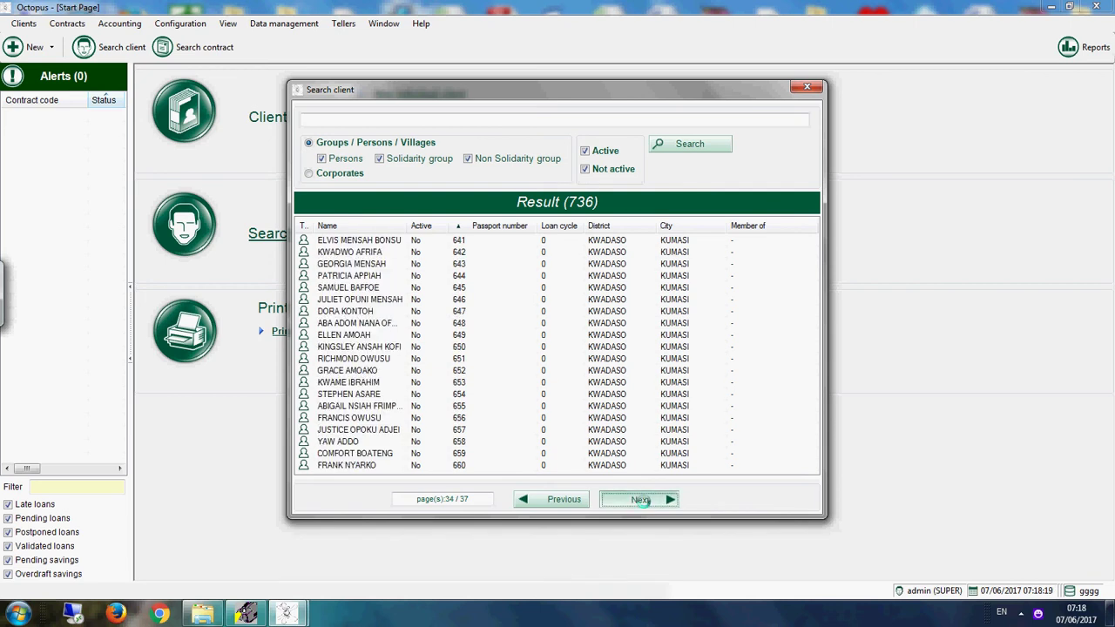
pyautogui.click(644, 503)
pyautogui.click(644, 503)
pyautogui.click(644, 502)
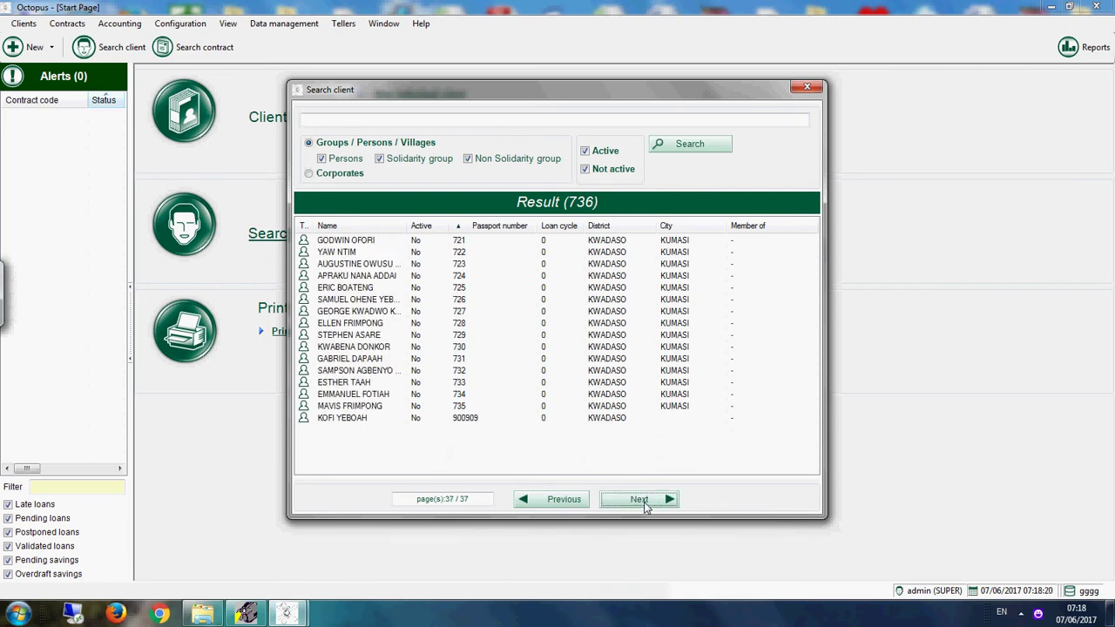
pyautogui.click(482, 422)
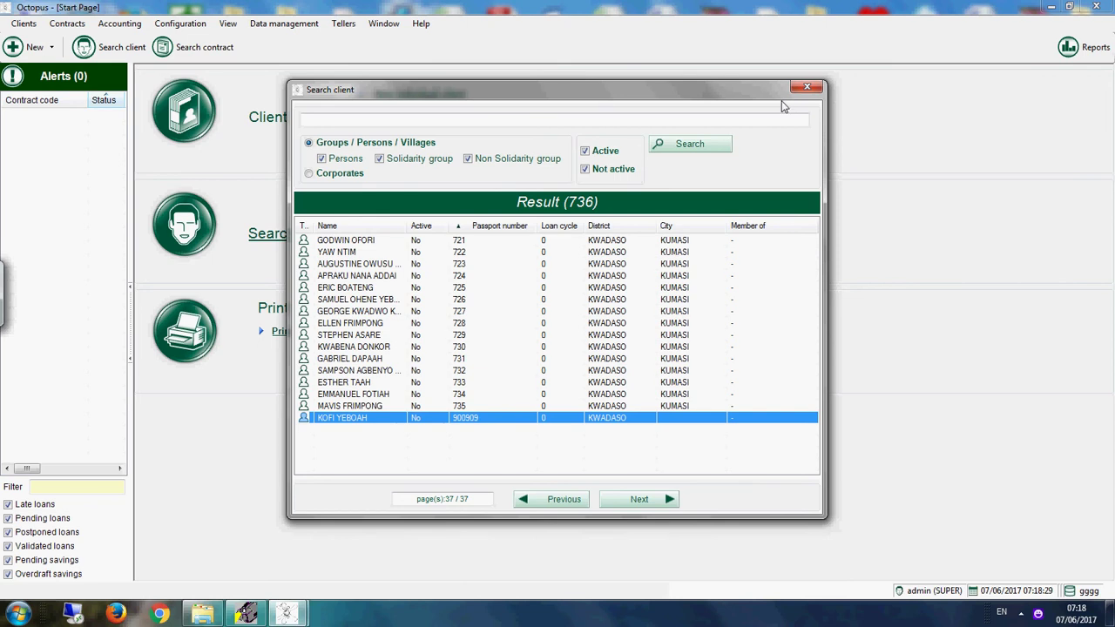
# Step: Reopen Search client, search by the client's passport number and select the single match
pyautogui.click(807, 87)
pyautogui.click(331, 234)
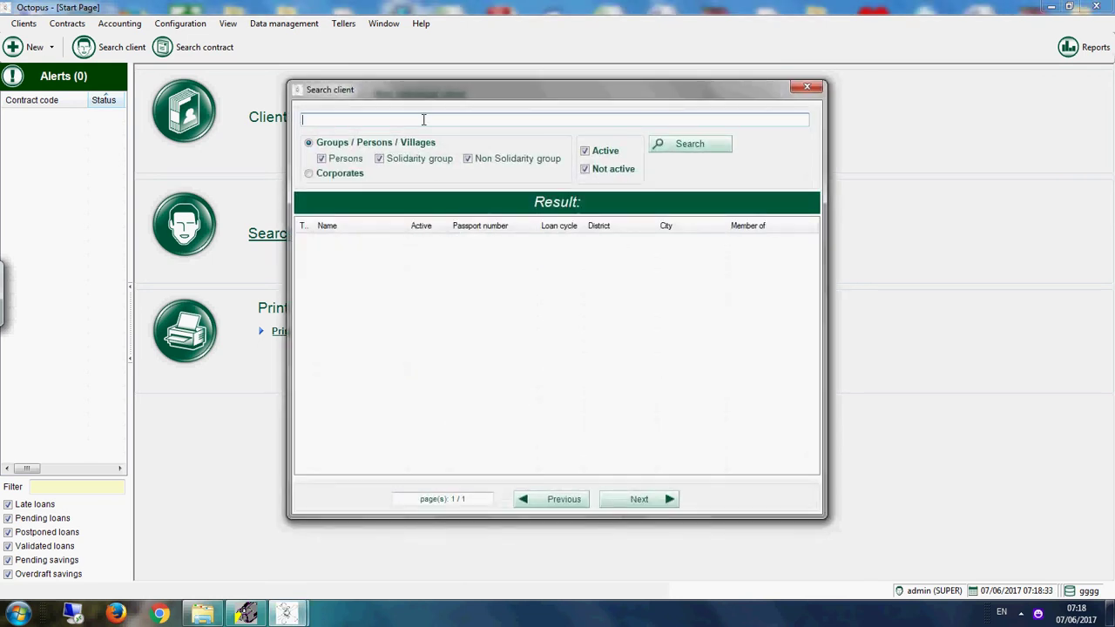
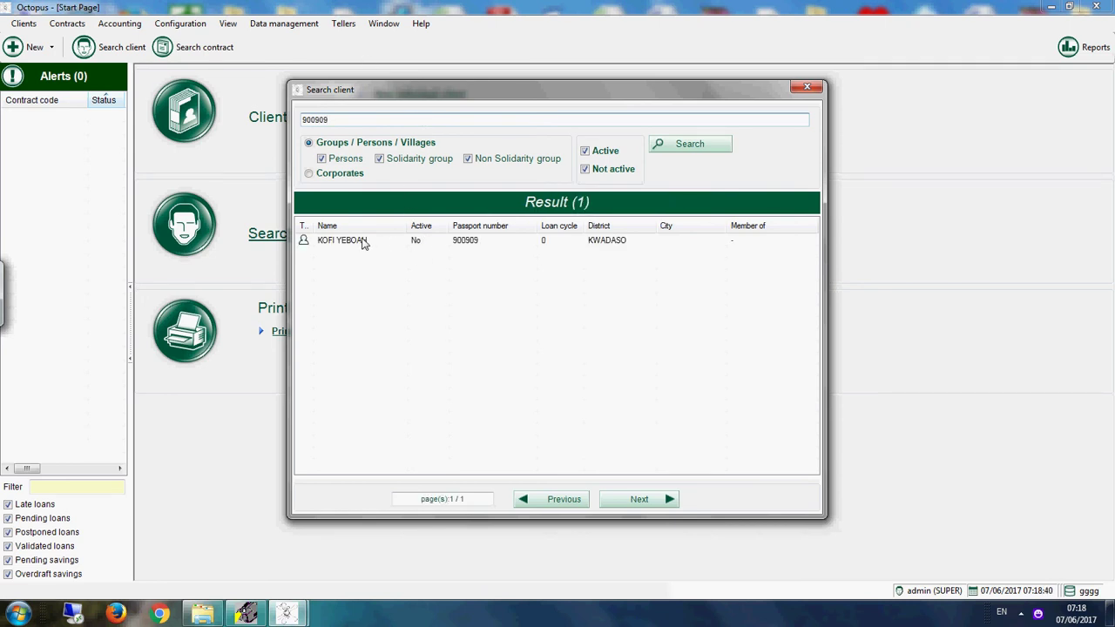
pyautogui.click(401, 240)
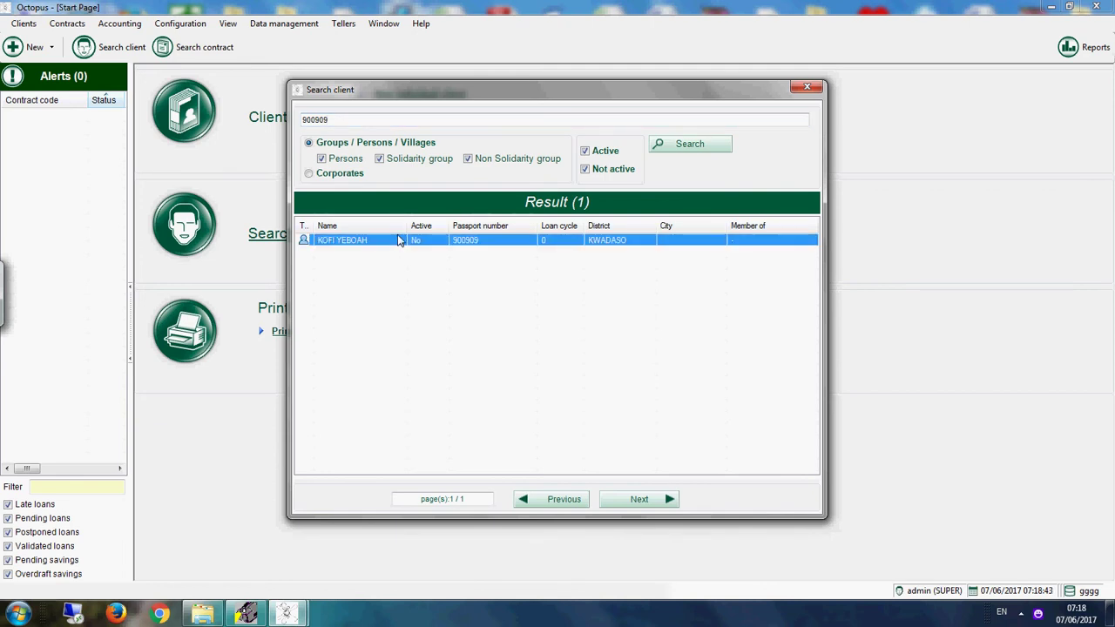
# Step: Open the matched client's Person record and begin adding a saving on the Contracts tab
pyautogui.doubleClick(398, 240)
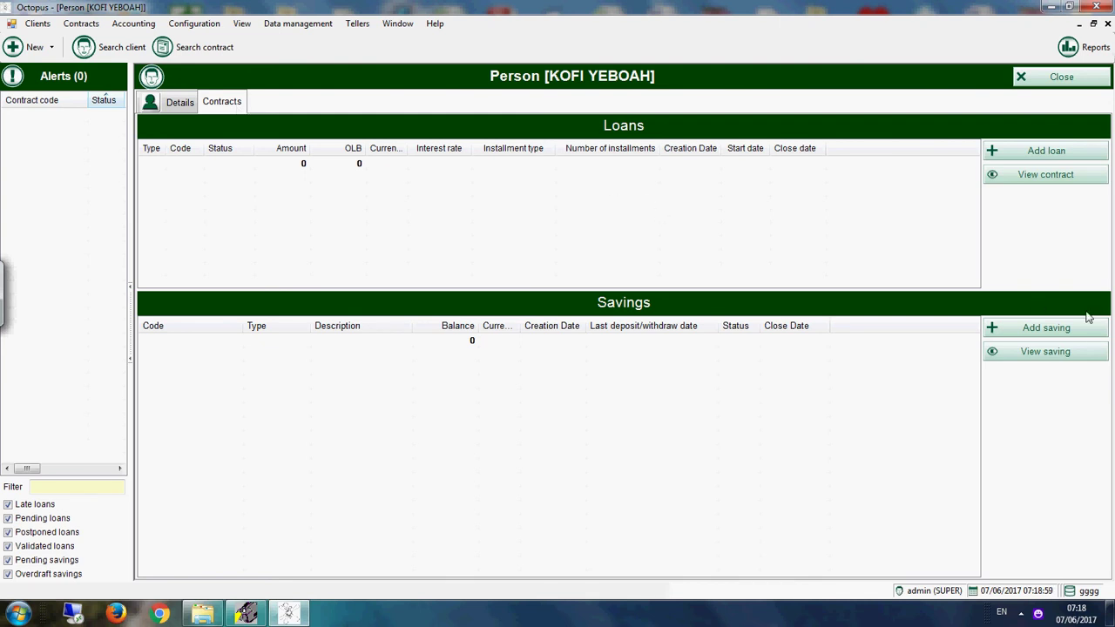
pyautogui.click(1044, 328)
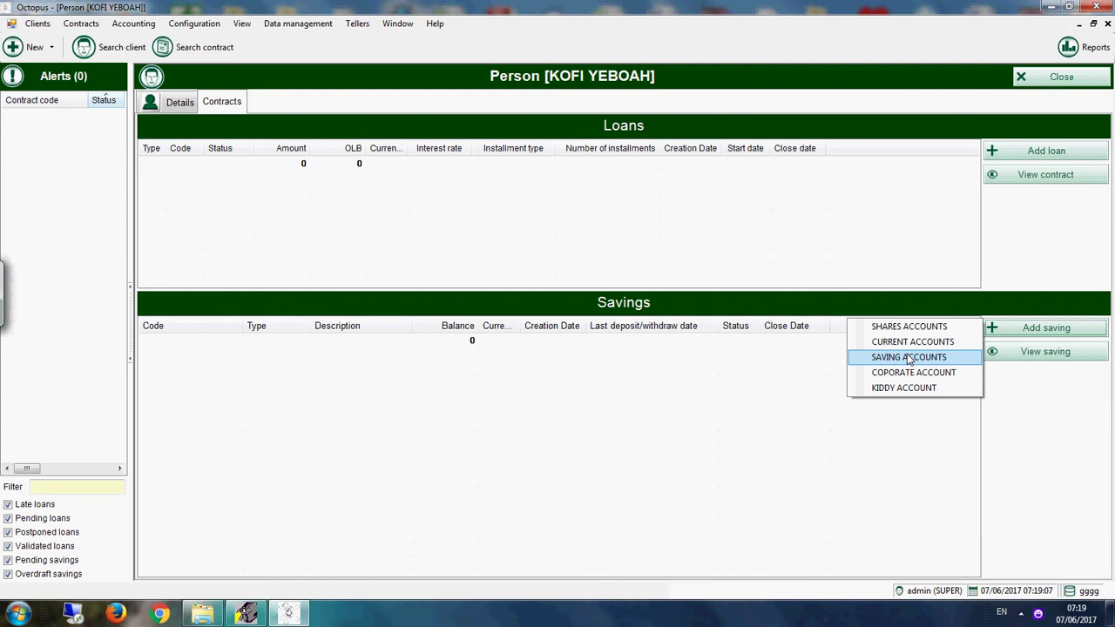
# Step: Create a SAVING ACCOUNTS savings book and review its generated code and 0.1000 interest rate
pyautogui.click(908, 357)
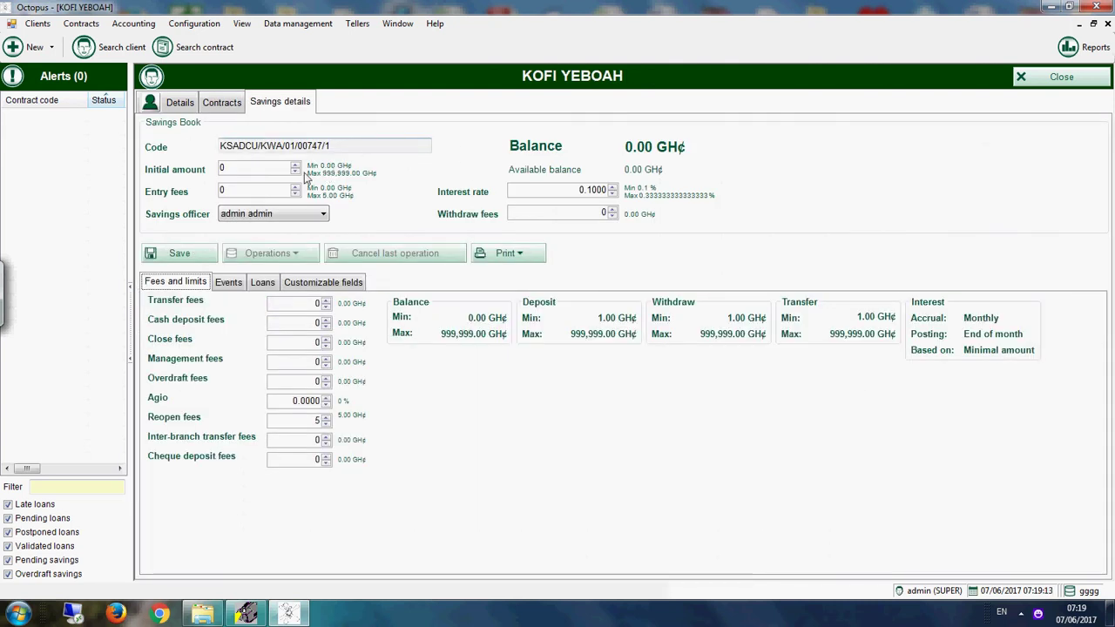
pyautogui.moveTo(331, 146); pyautogui.dragTo(204, 150)
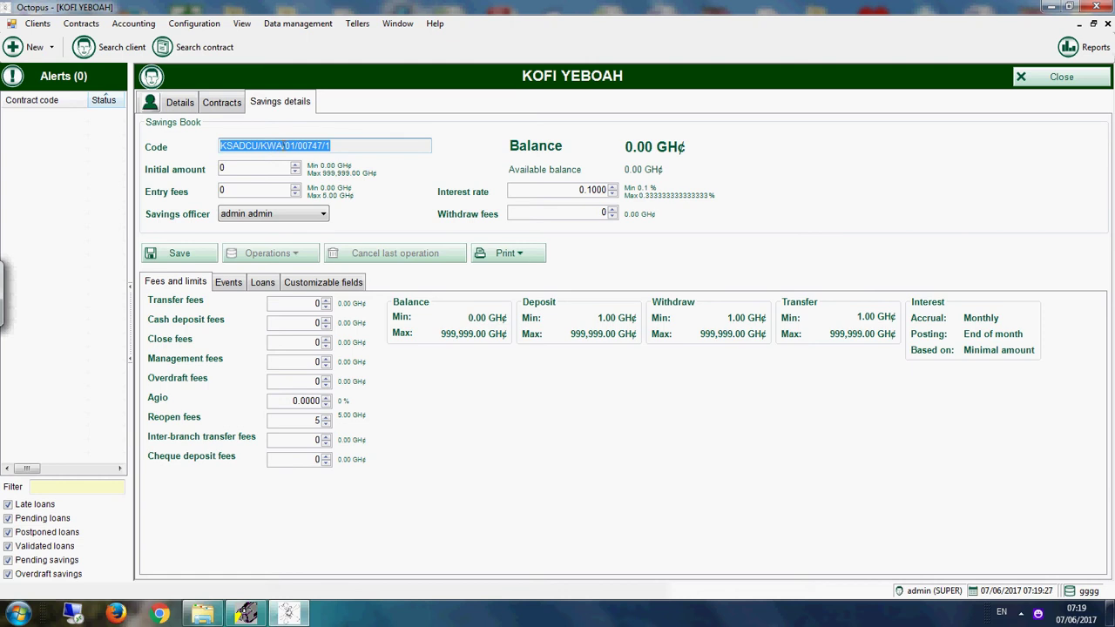
pyautogui.moveTo(282, 145); pyautogui.dragTo(266, 144)
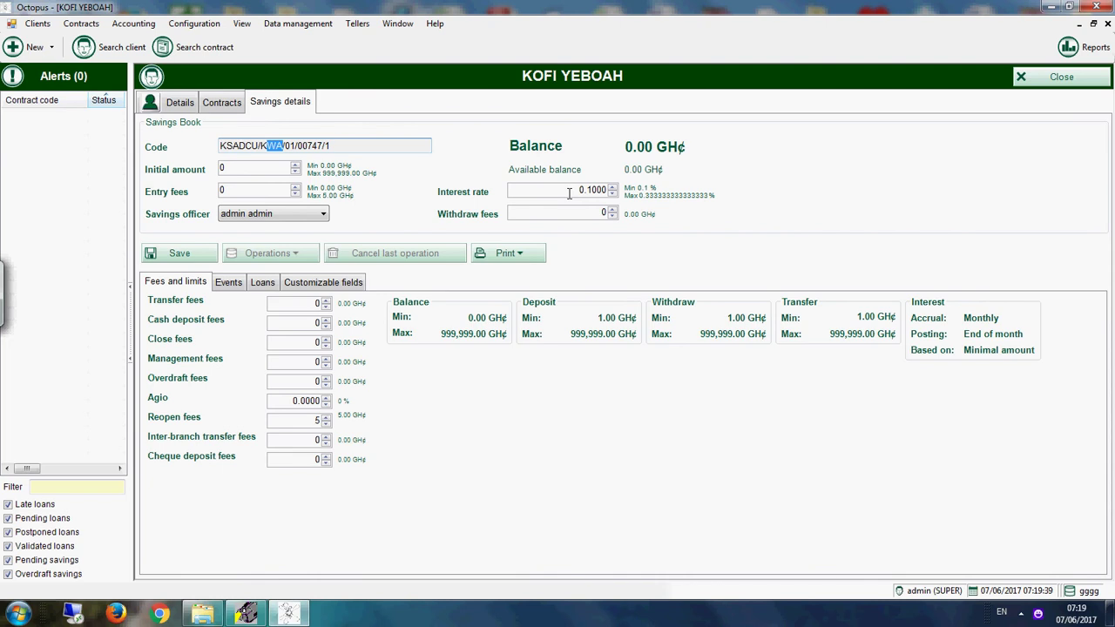
pyautogui.click(570, 191)
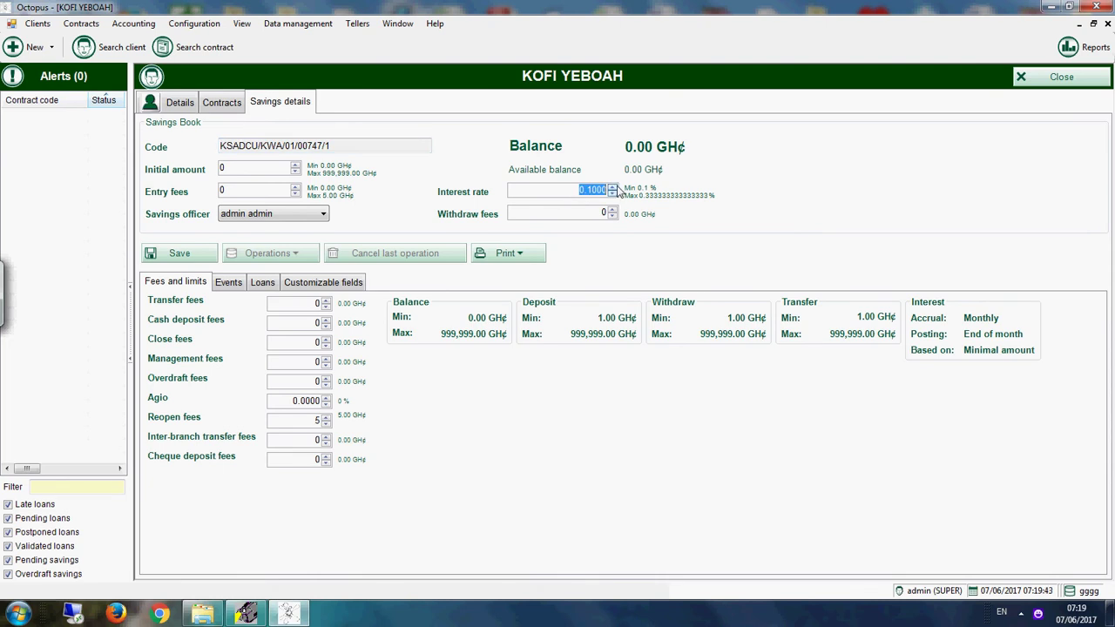
# Step: Open the SAVING ACCOUNTS savings product for editing from Configuration's savings products list
pyautogui.click(195, 24)
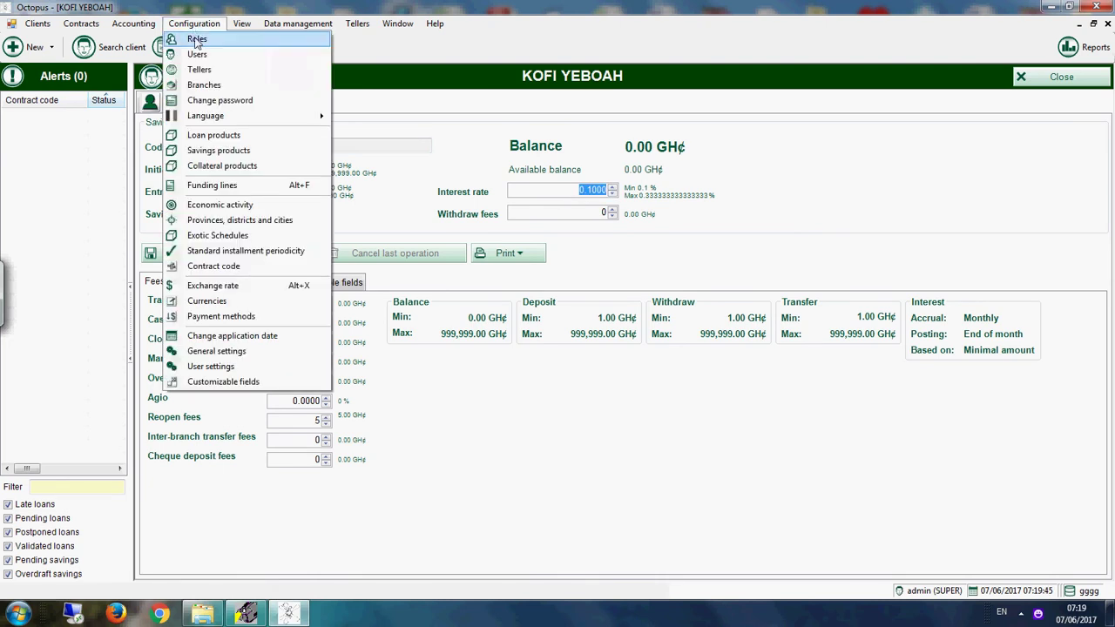
pyautogui.click(230, 150)
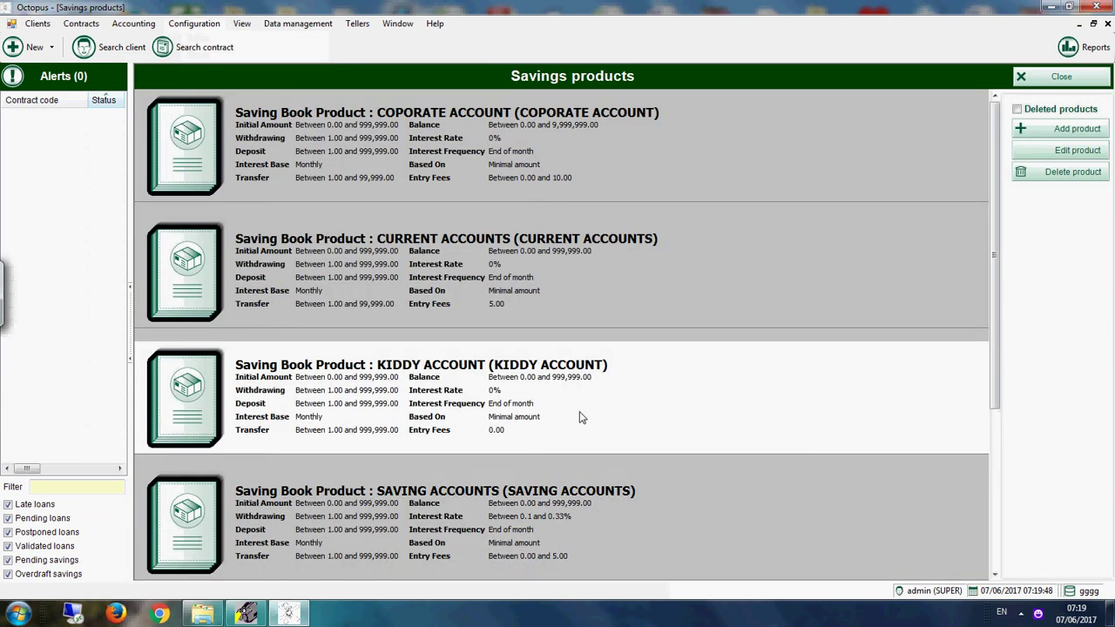
pyautogui.click(562, 531)
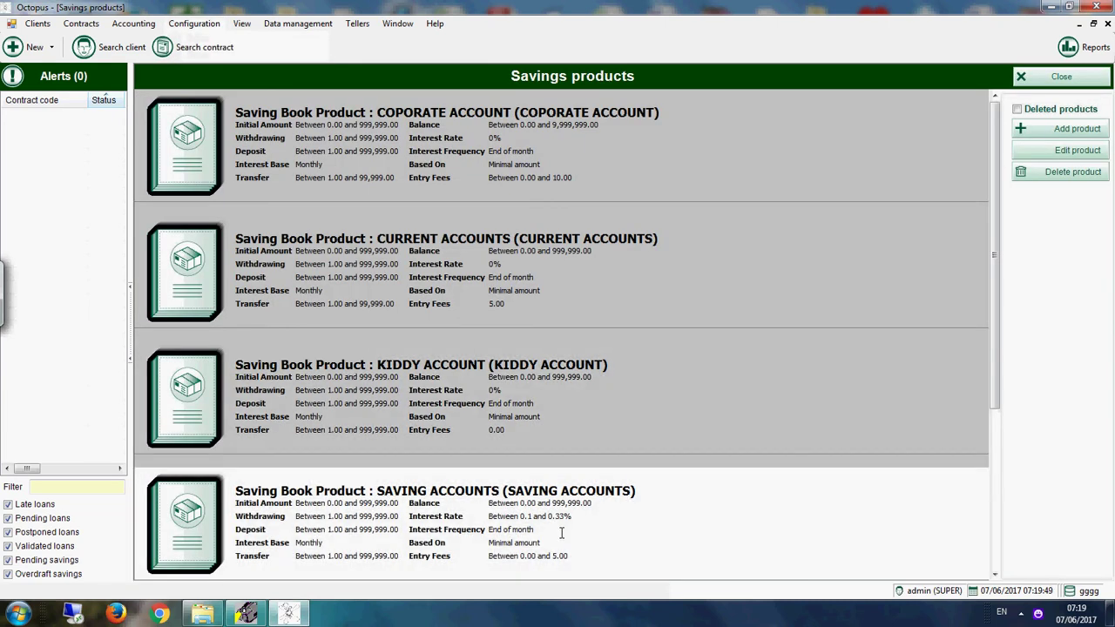
pyautogui.click(1009, 157)
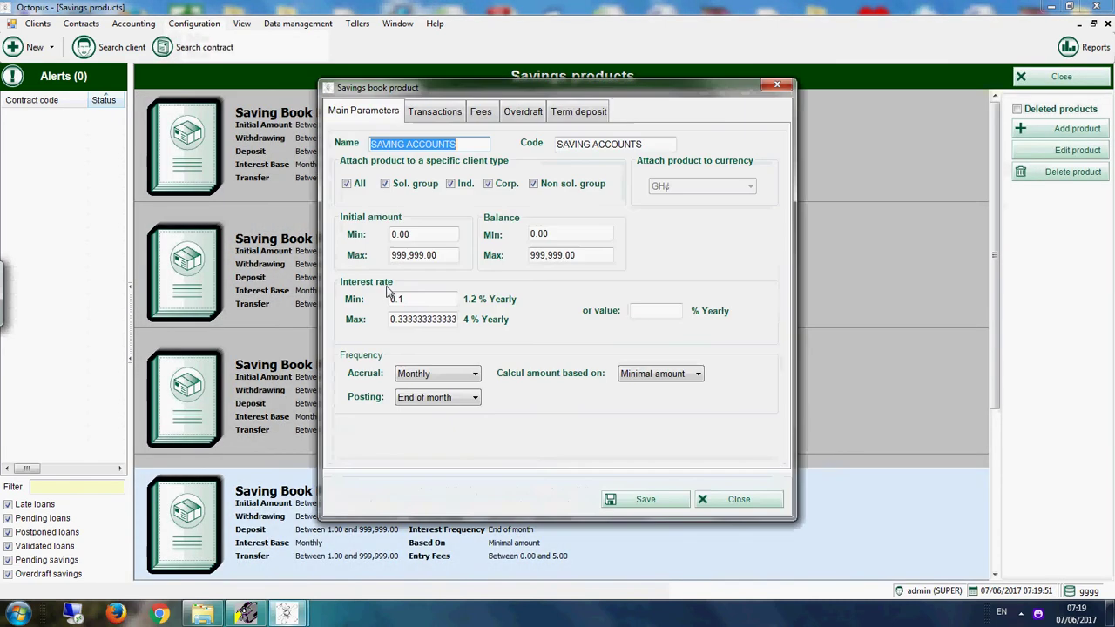
# Step: Clear the interest rate Min and Max, set a fixed 0 rate, and save it to existing contracts
pyautogui.moveTo(424, 298); pyautogui.dragTo(243, 314)
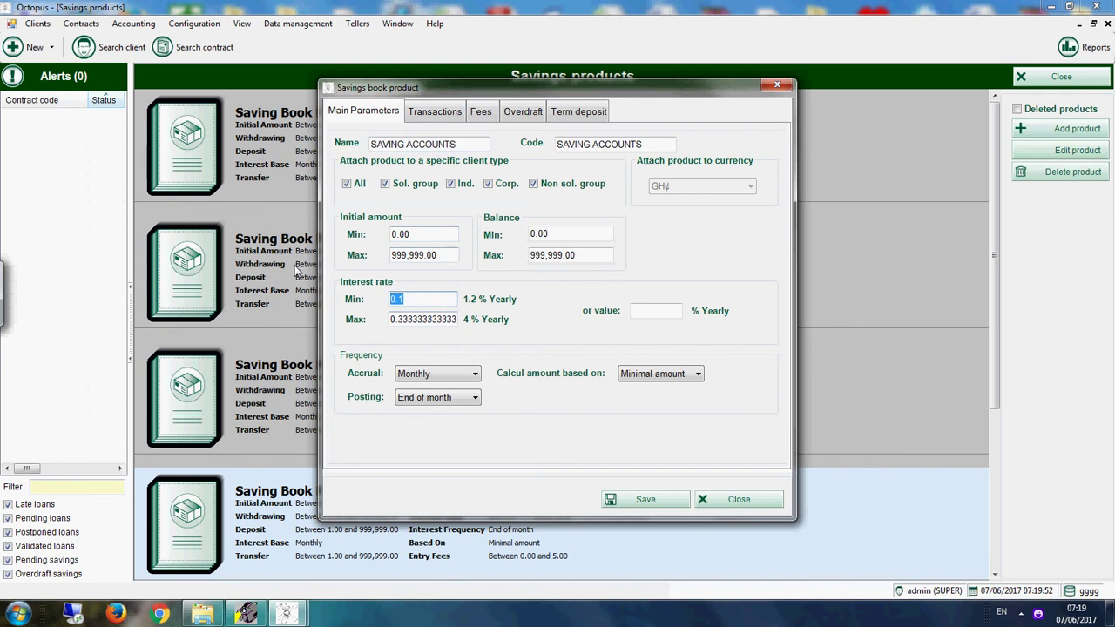
pyautogui.press('BackSpace')
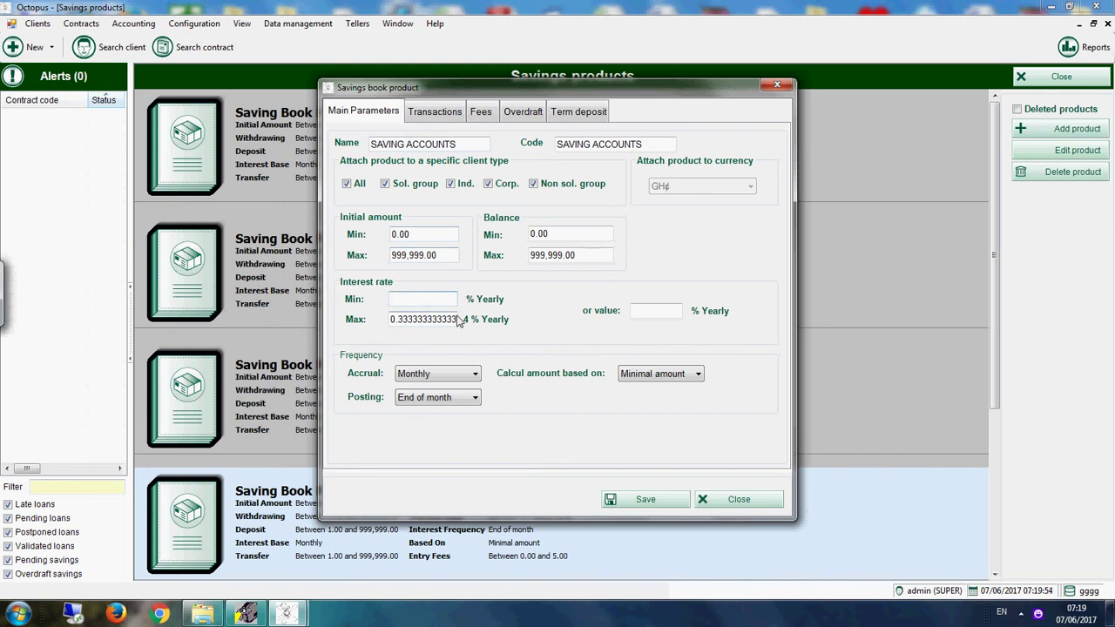
pyautogui.moveTo(458, 320); pyautogui.dragTo(390, 320)
pyautogui.press('BackSpace')
pyautogui.click(660, 311)
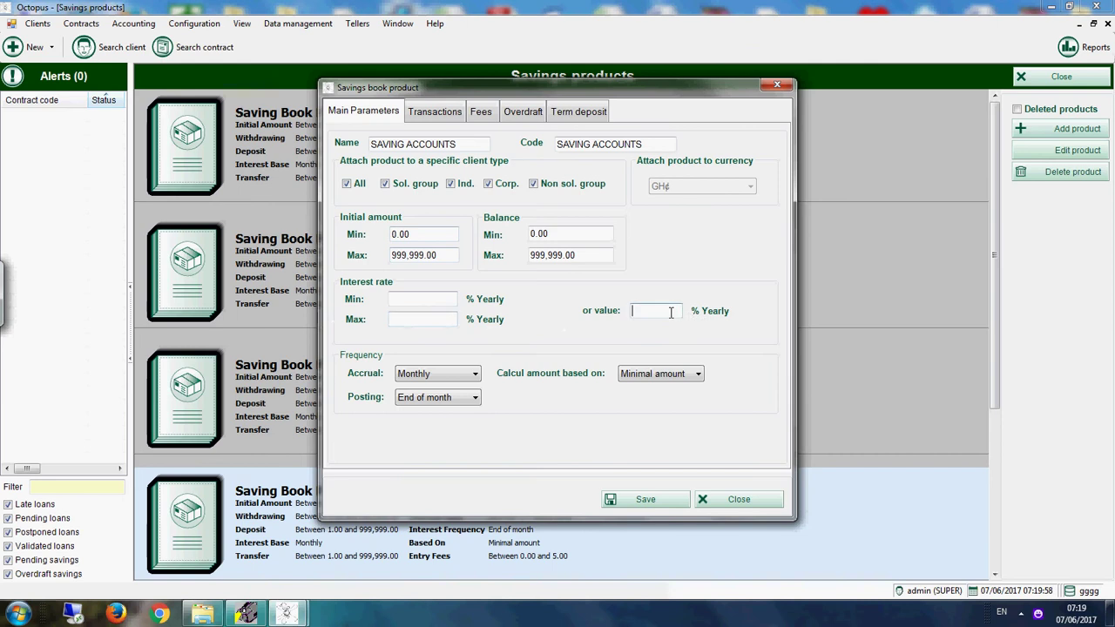
pyautogui.write('0')
pyautogui.click(637, 501)
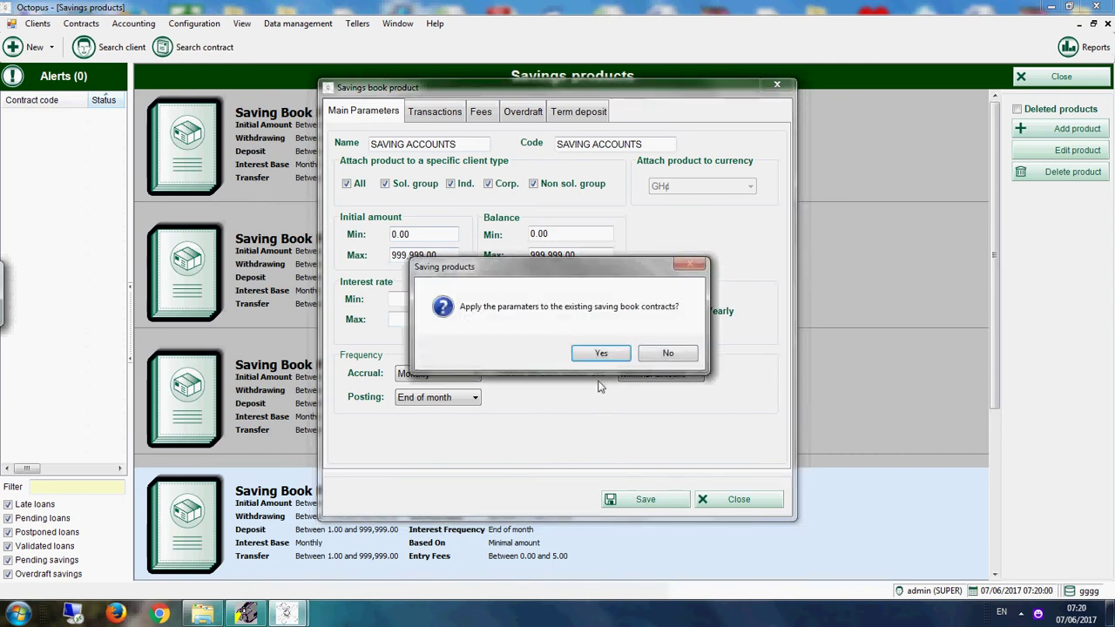
pyautogui.click(599, 351)
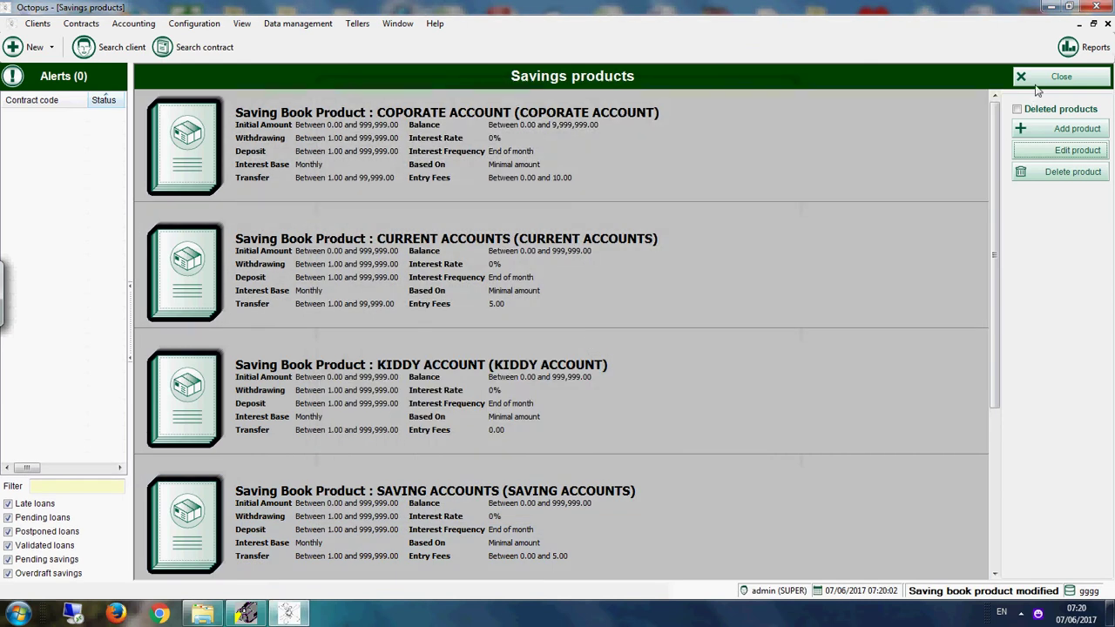
pyautogui.click(1056, 76)
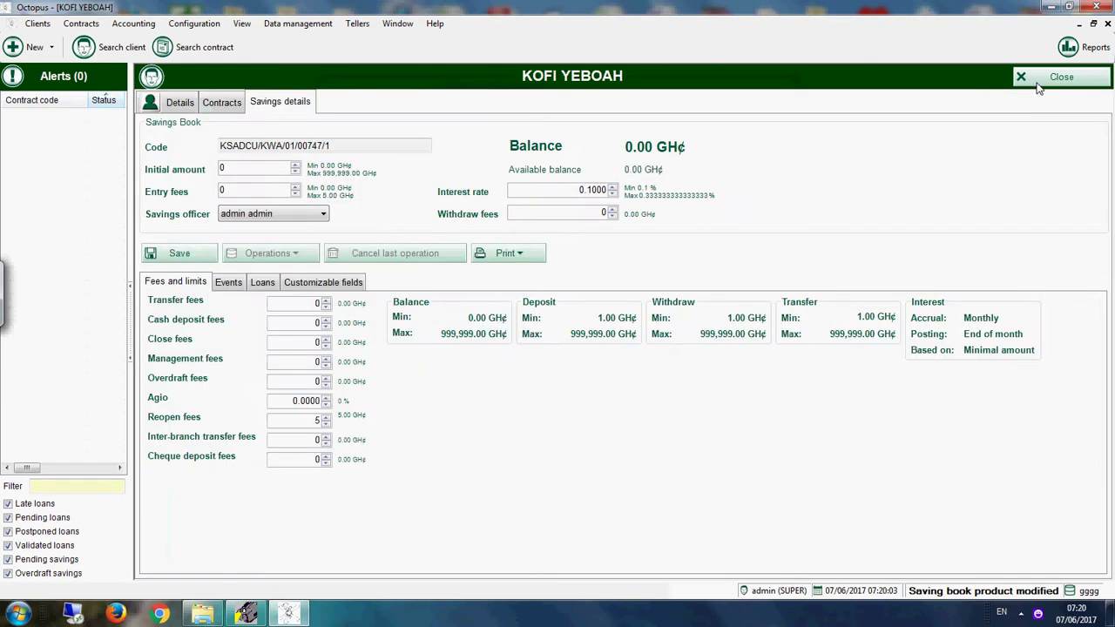
# Step: Add a new SAVING ACCOUNTS savings book from the client's Contracts tab
pyautogui.click(219, 104)
pyautogui.click(1055, 330)
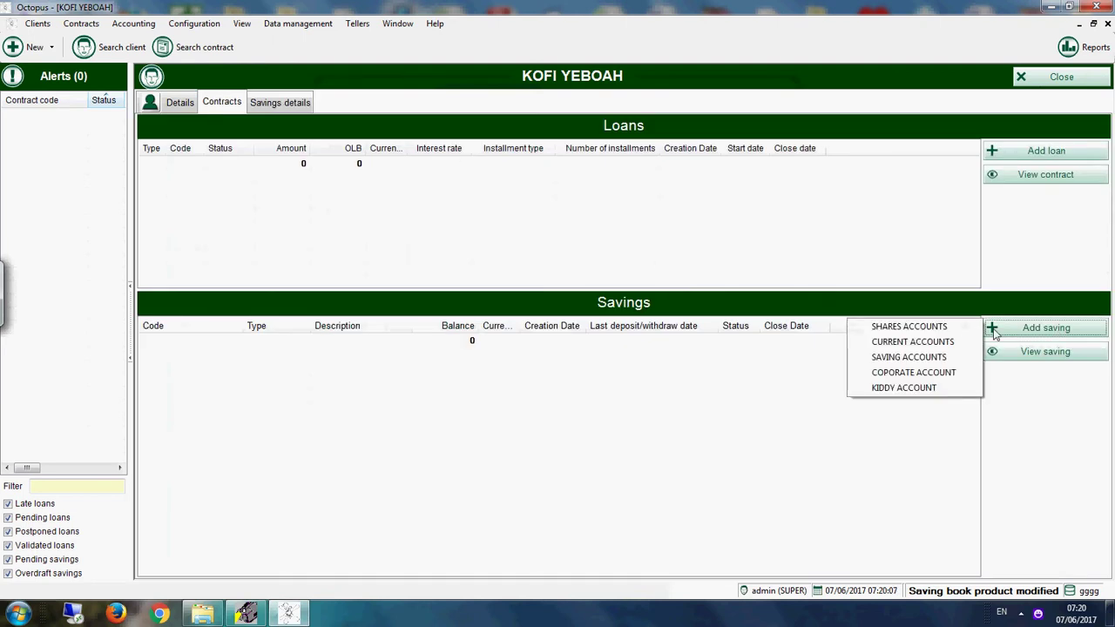
pyautogui.click(907, 359)
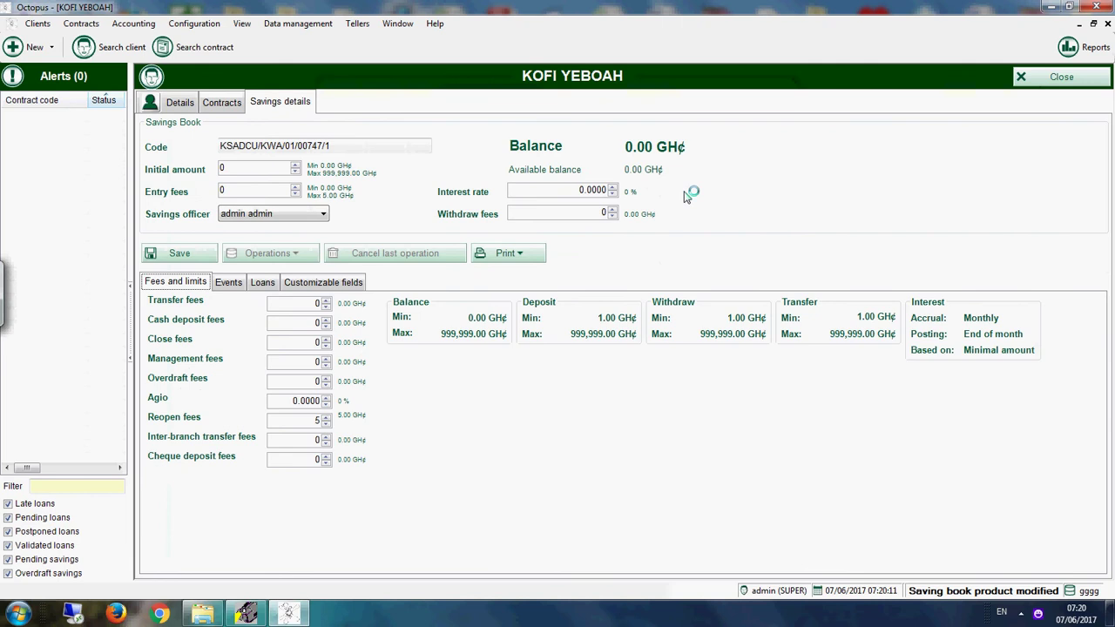
pyautogui.moveTo(364, 148); pyautogui.dragTo(219, 147)
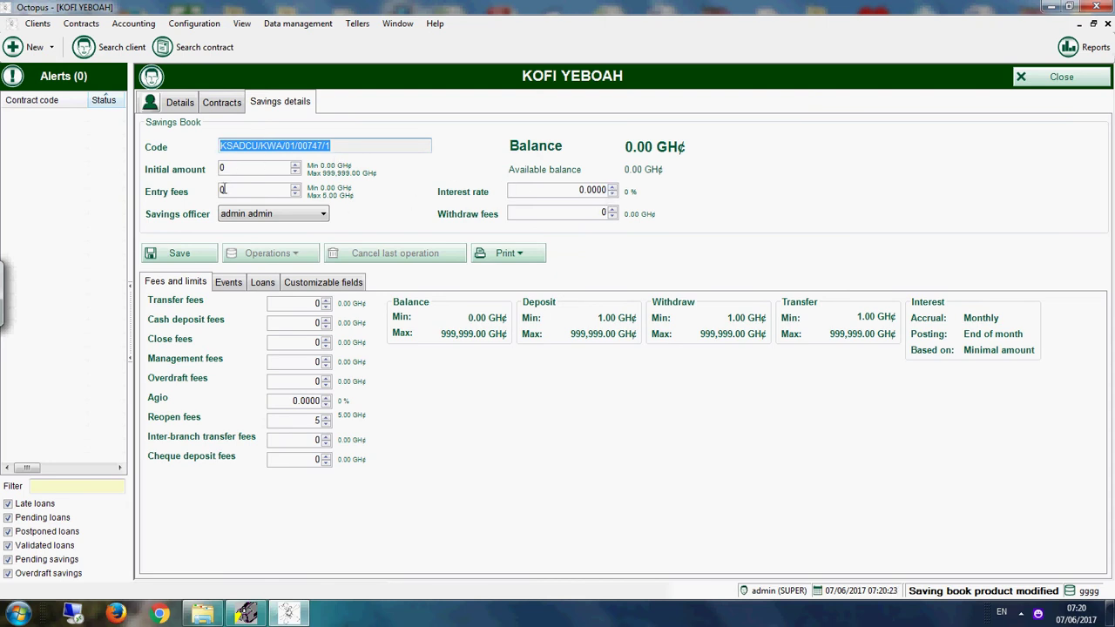
# Step: Set the initial amount to 1000 and entry fees to 5, and save the savings book
pyautogui.click(267, 169)
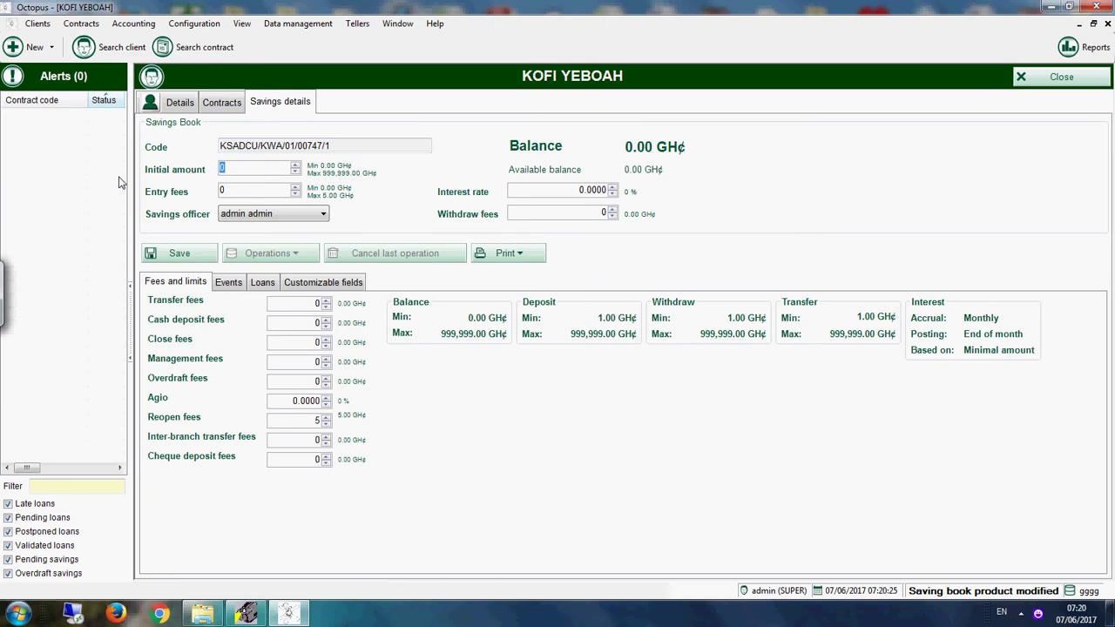
pyautogui.write('1000')
pyautogui.click(225, 189)
pyautogui.write('5')
pyautogui.click(181, 253)
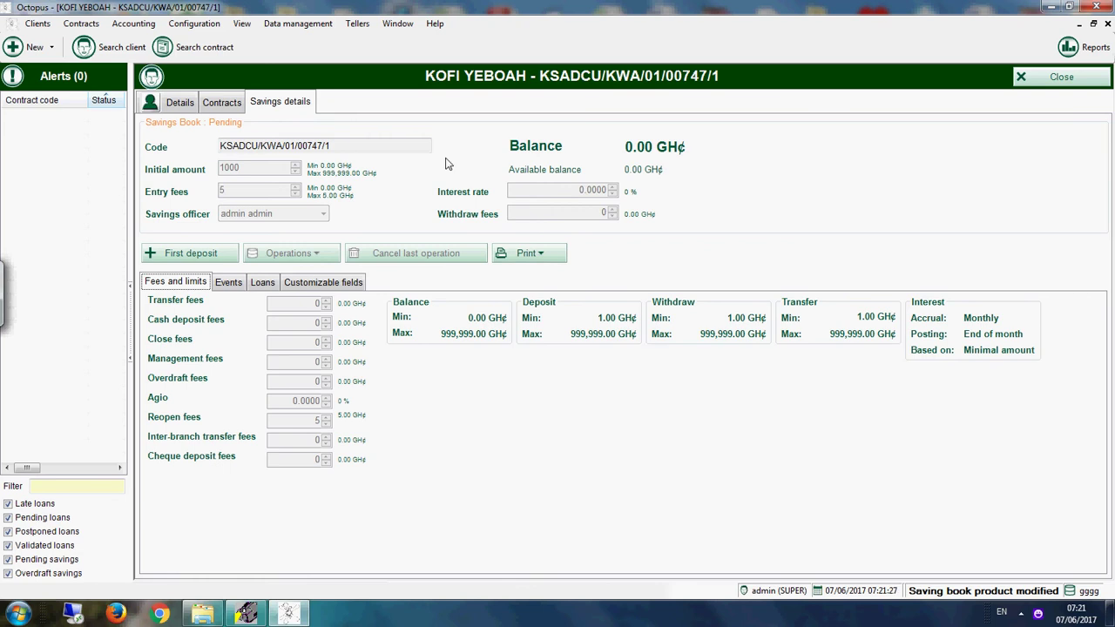
pyautogui.click(205, 254)
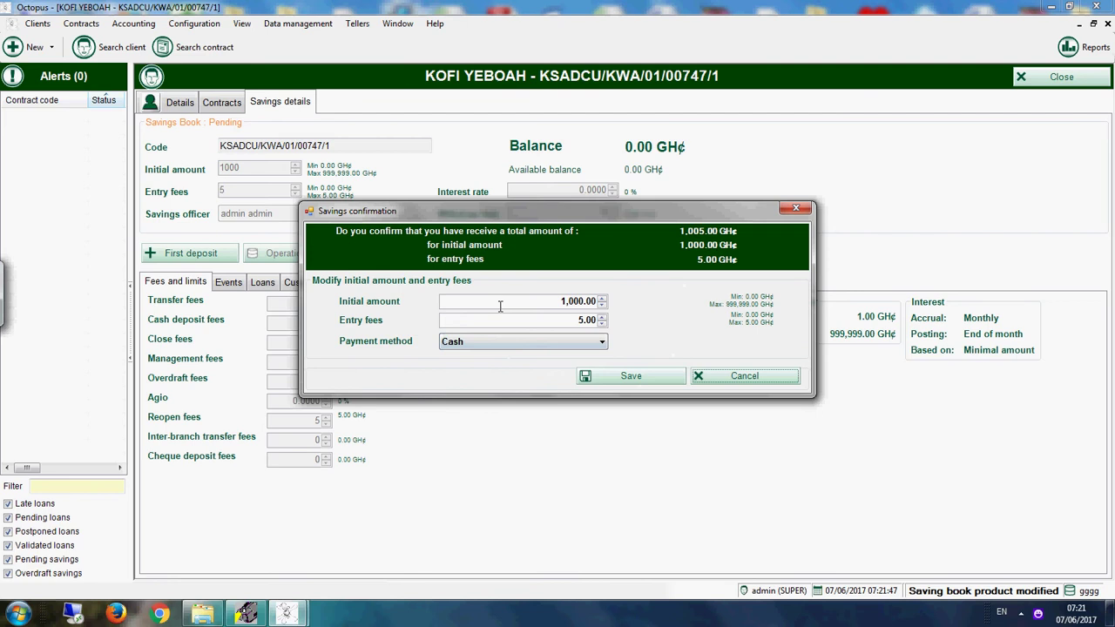
# Step: Confirm the 1,000.00 GH¢ cash first deposit with 5.00 entry fees
pyautogui.click(626, 377)
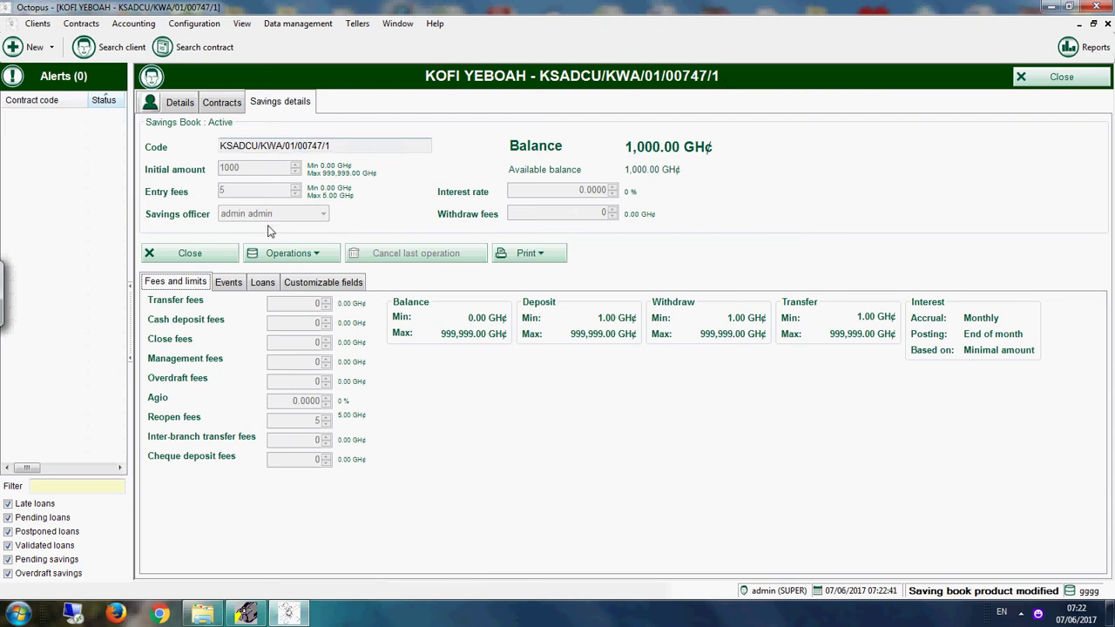
pyautogui.click(529, 258)
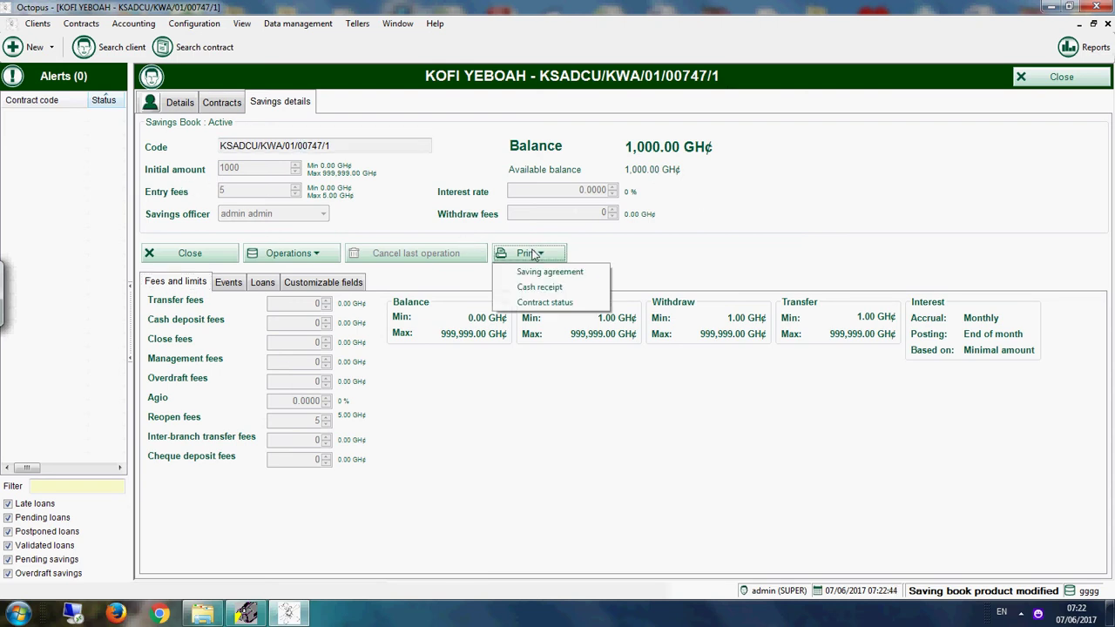
pyautogui.click(554, 274)
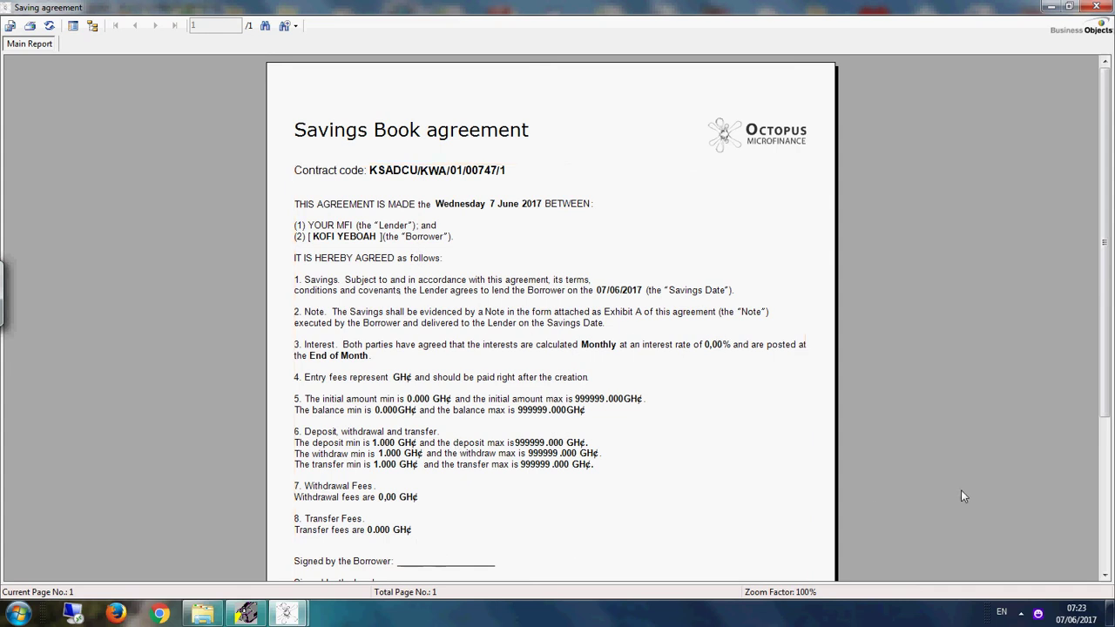
pyautogui.scroll(-3, 1109, 451)
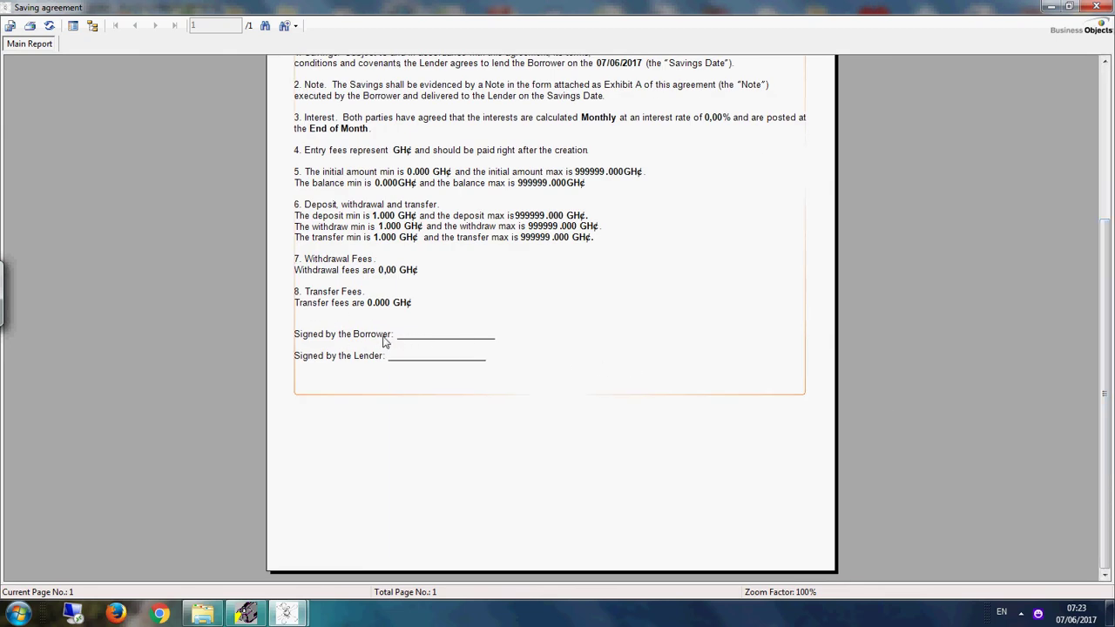
pyautogui.click(1092, 9)
pyautogui.click(522, 253)
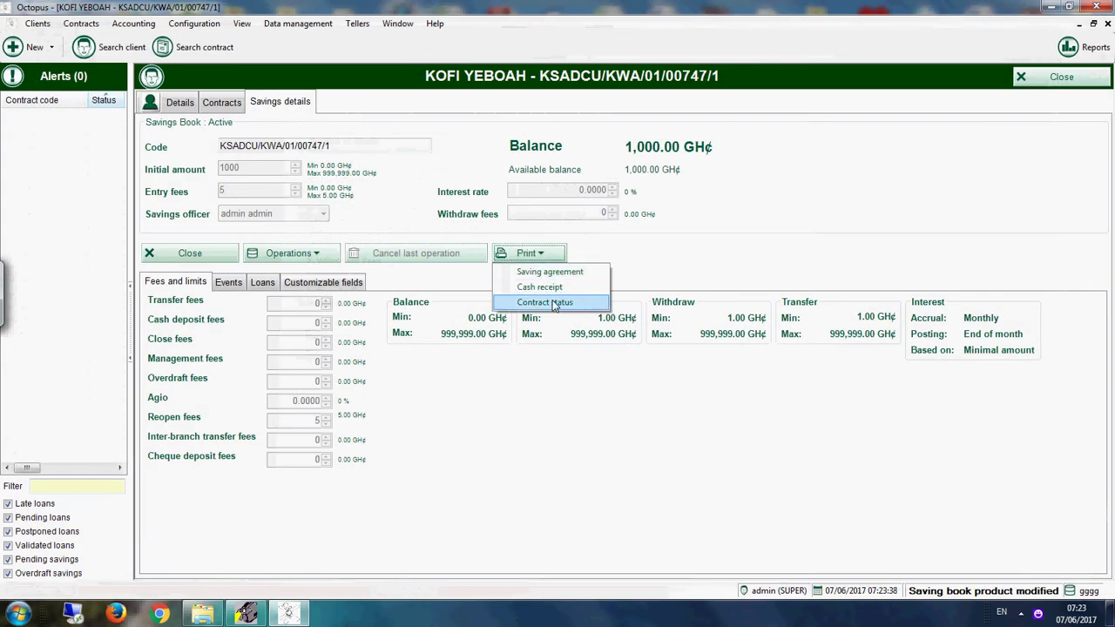
pyautogui.click(580, 289)
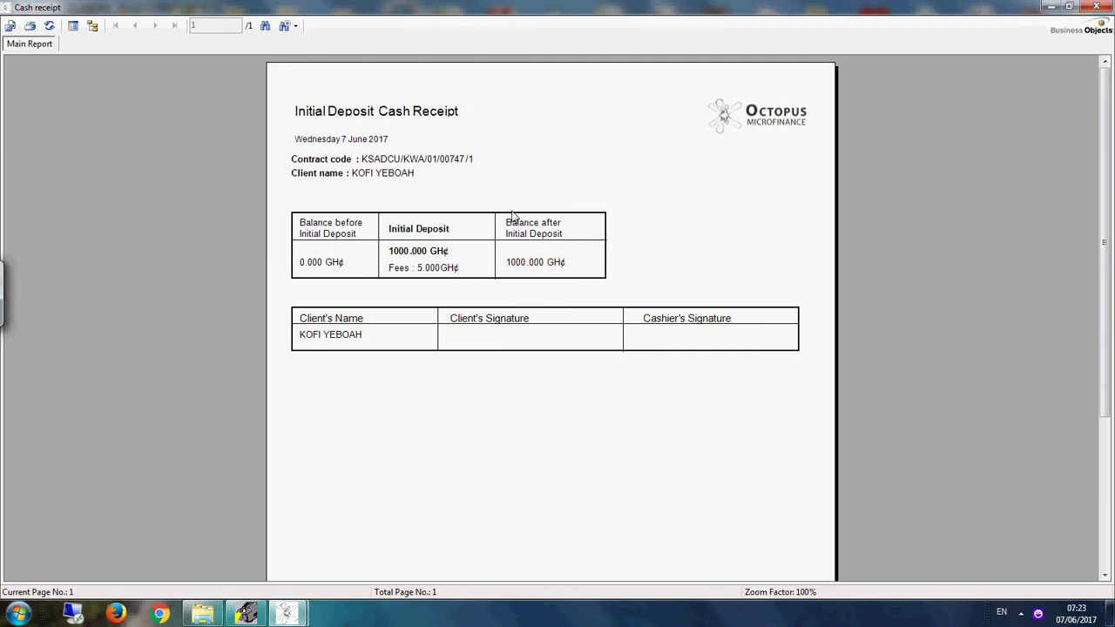
pyautogui.click(1096, 7)
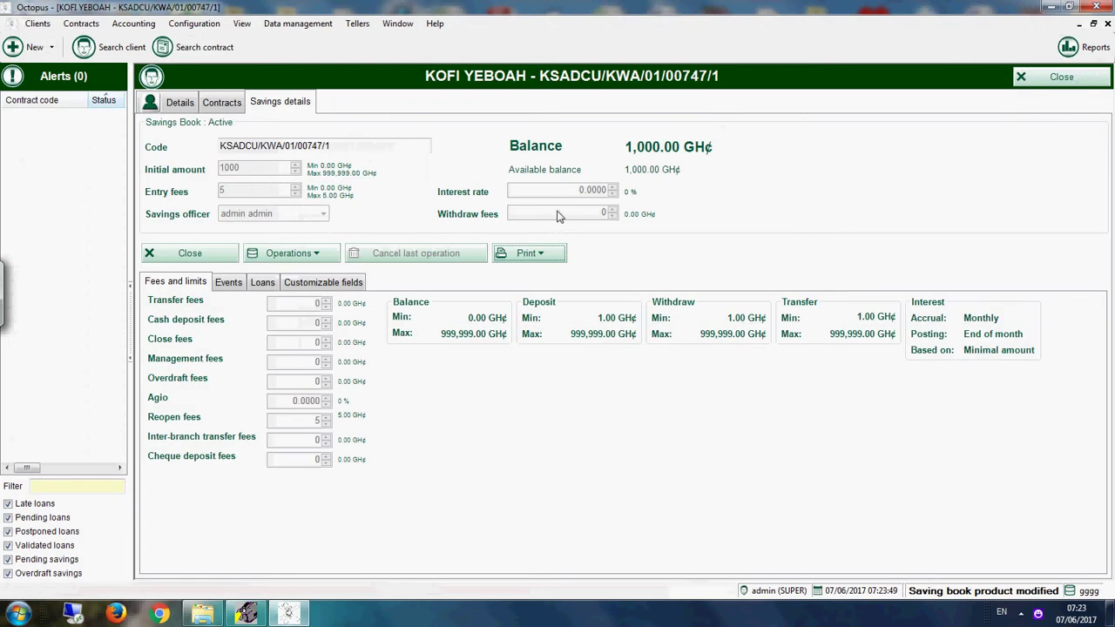
pyautogui.click(539, 255)
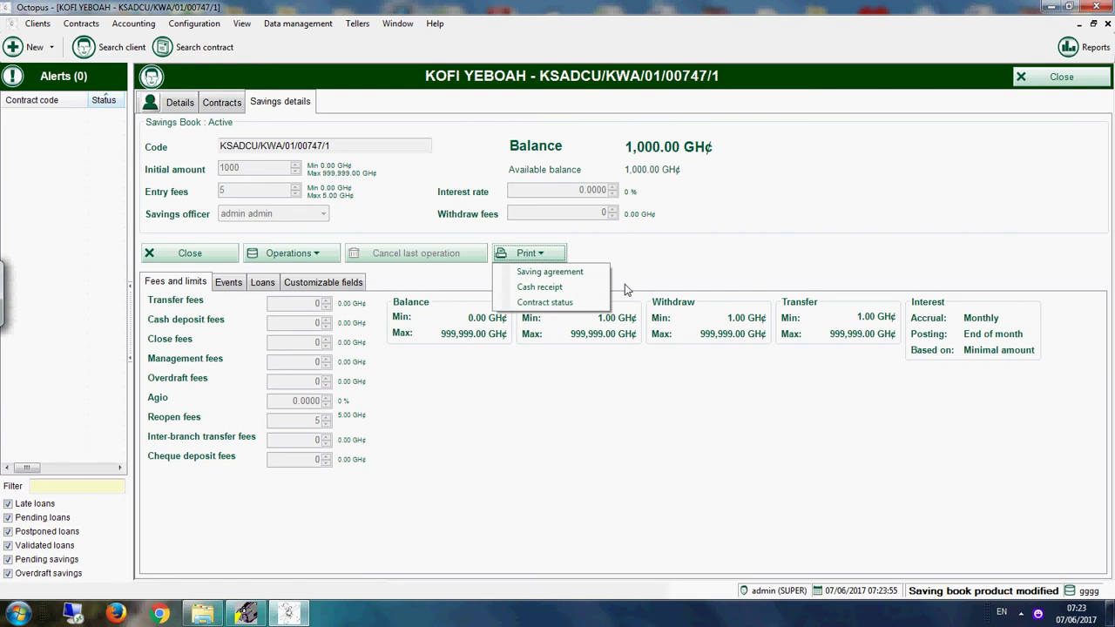
pyautogui.click(1033, 83)
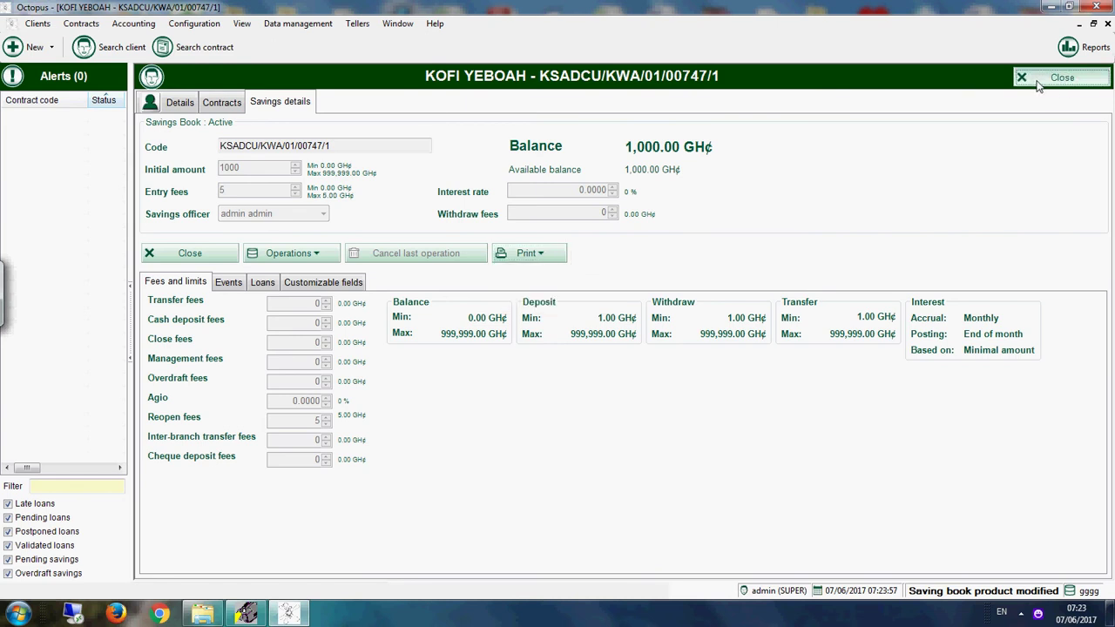
pyautogui.click(1035, 81)
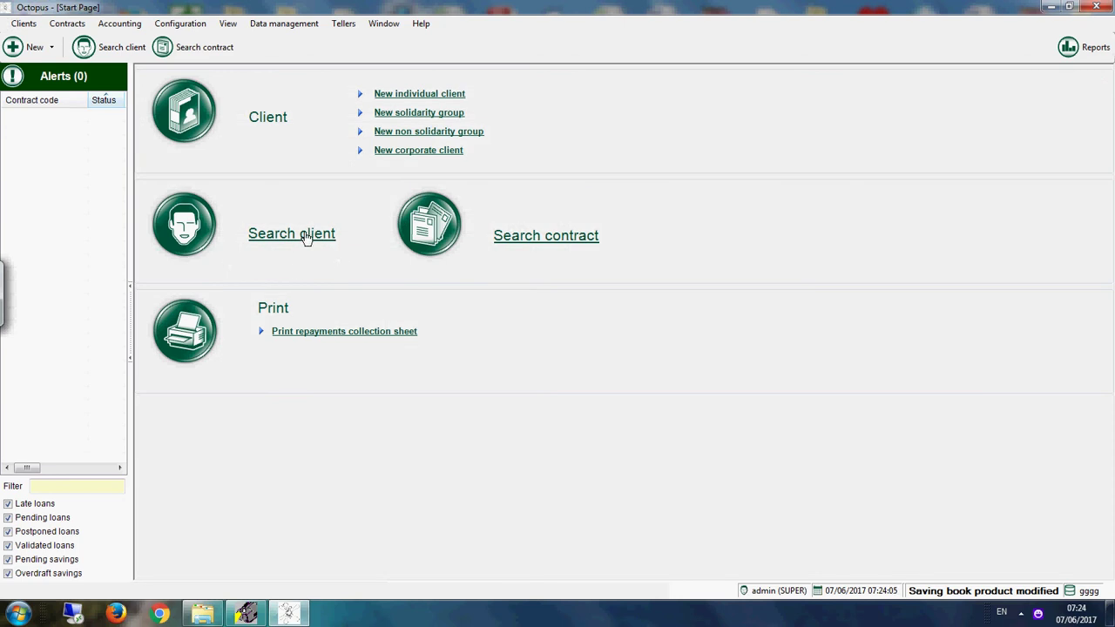
pyautogui.click(540, 236)
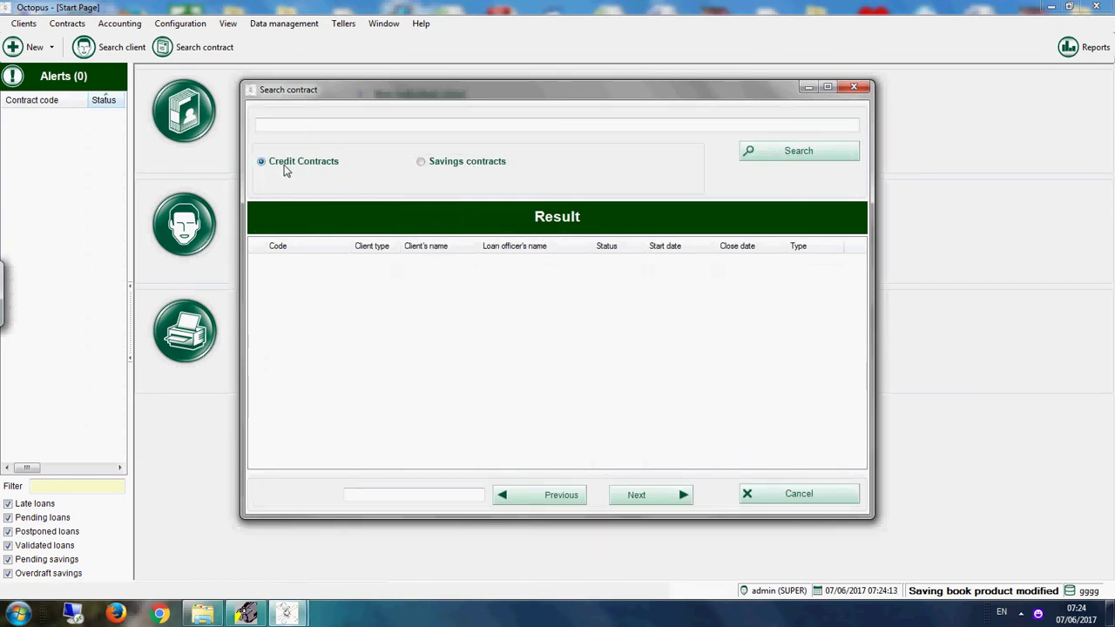
pyautogui.click(438, 170)
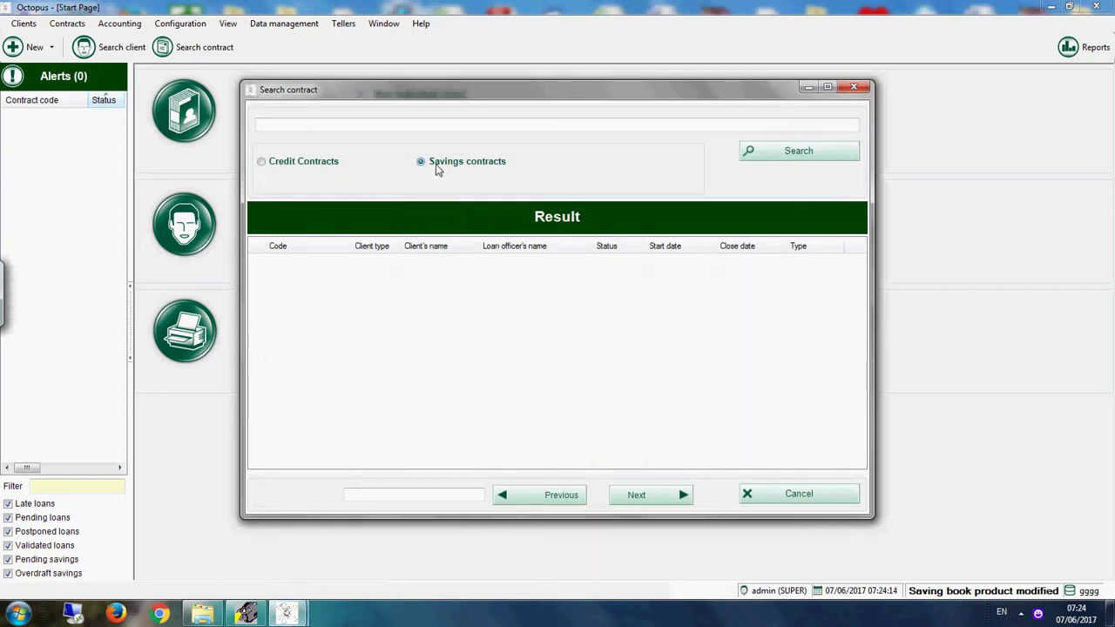
pyautogui.click(361, 124)
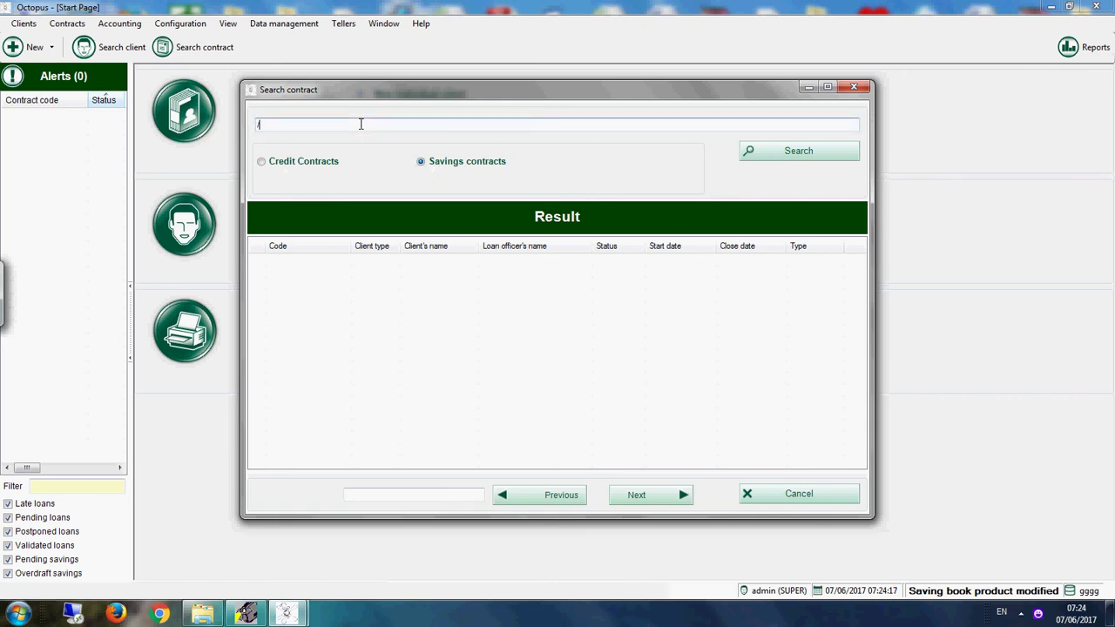
pyautogui.press('Return')
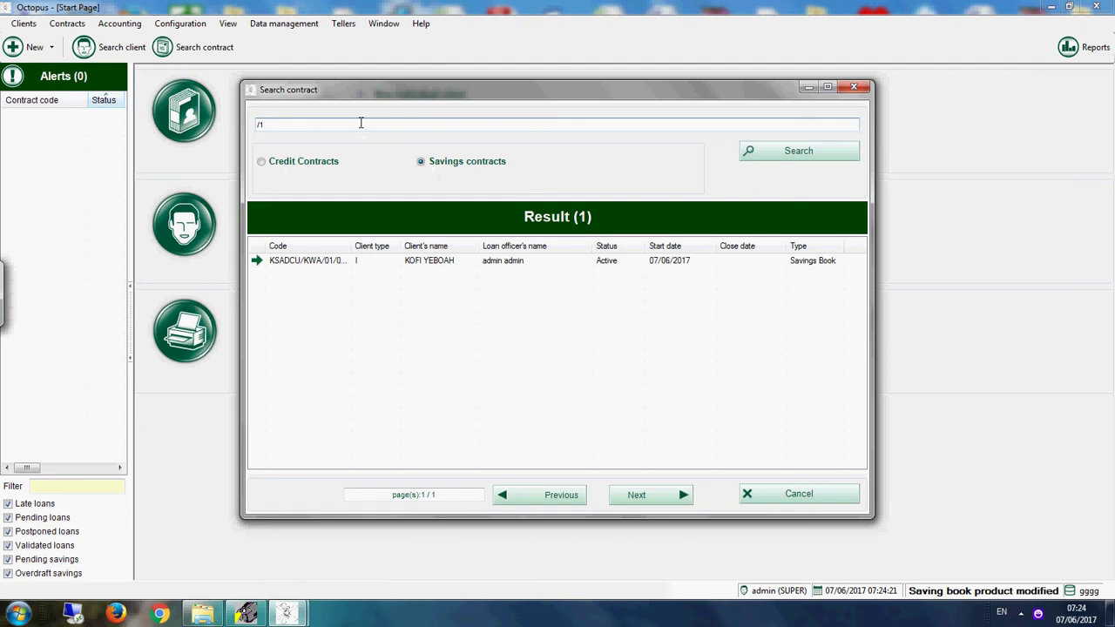
pyautogui.click(449, 265)
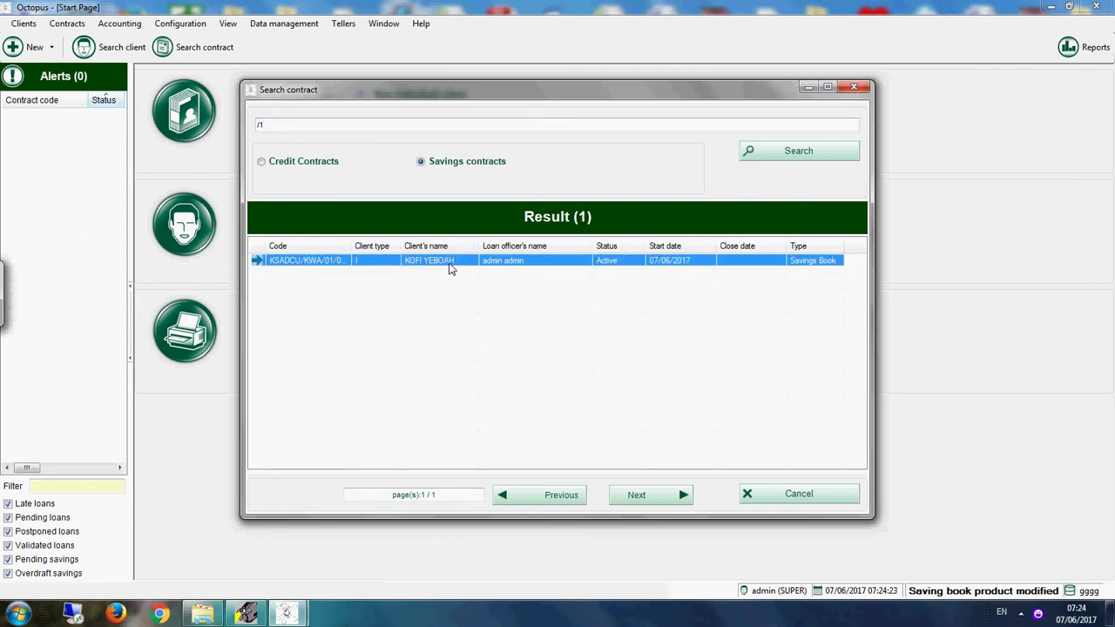
pyautogui.doubleClick(449, 265)
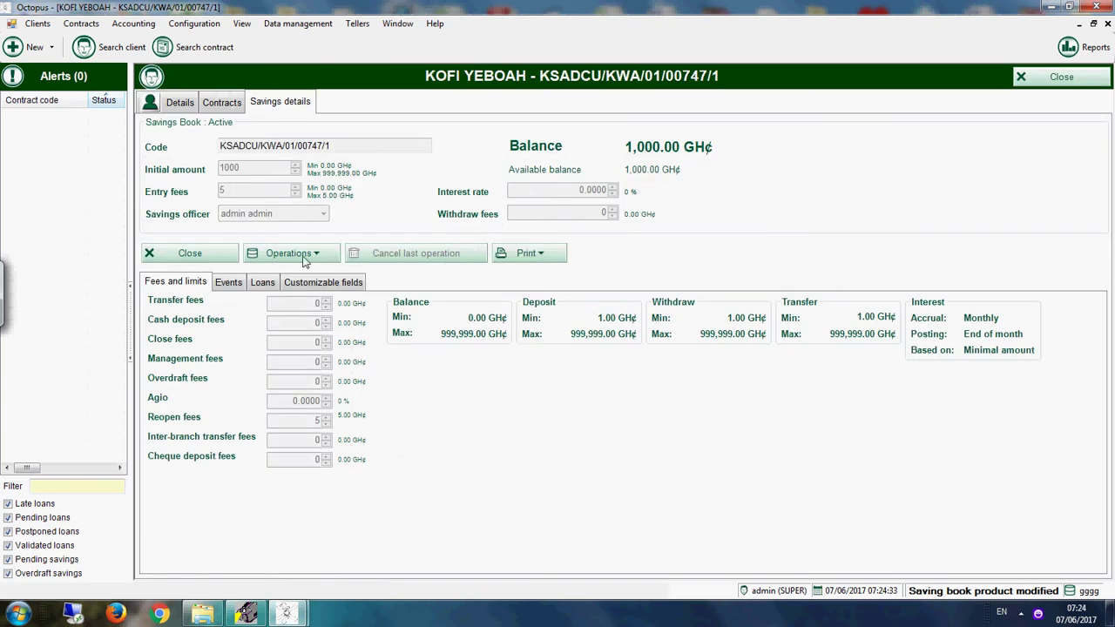
# Step: Post a 90 GH¢ cash deposit to the savings account
pyautogui.click(301, 254)
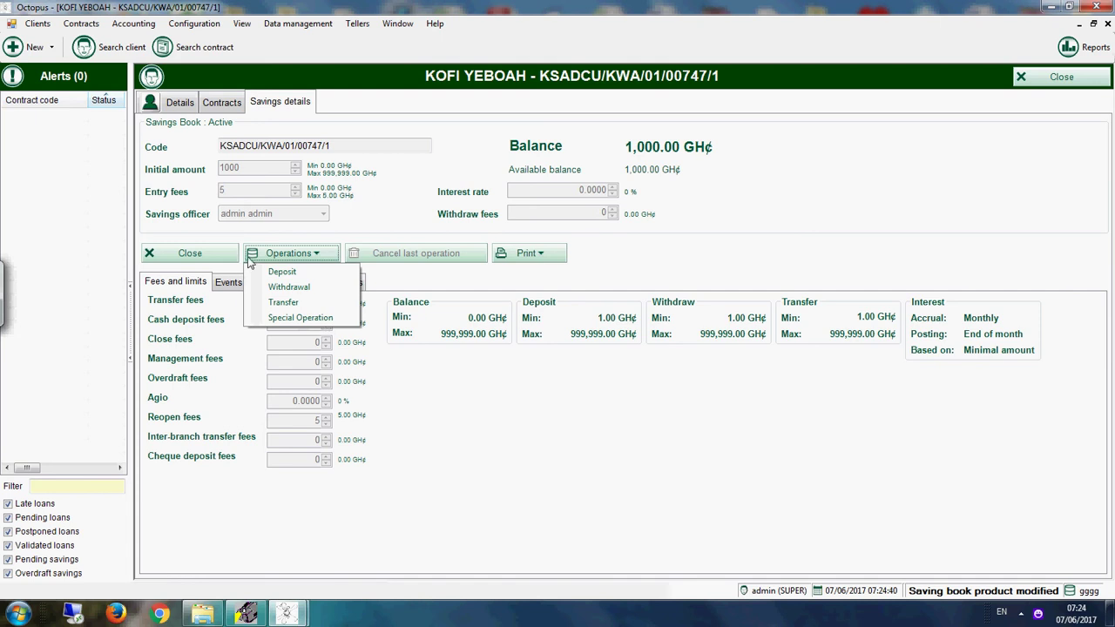
pyautogui.click(305, 273)
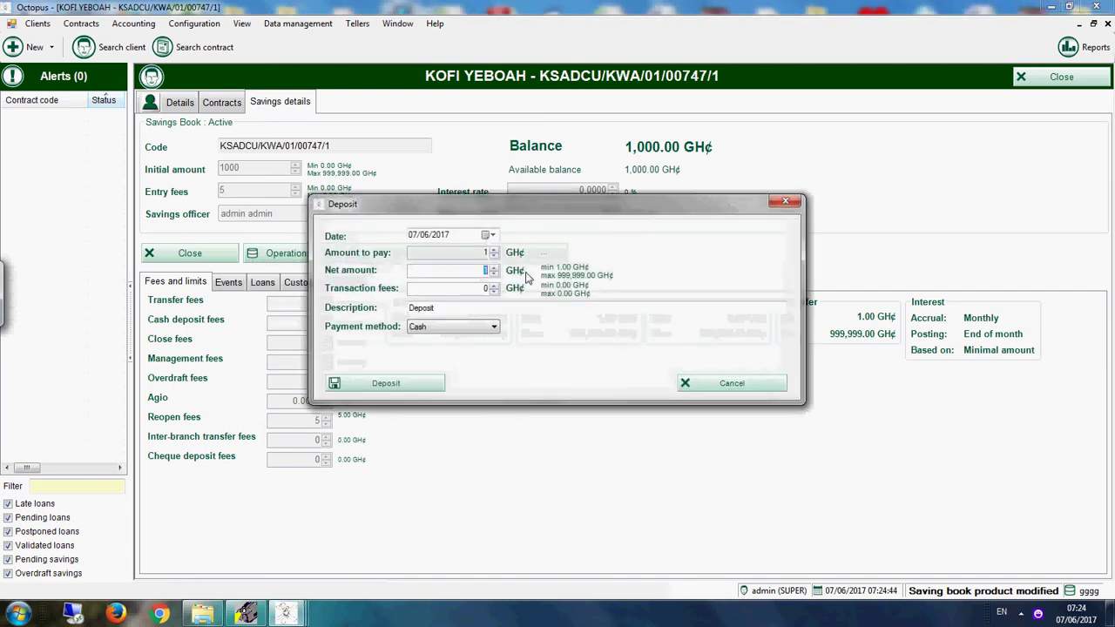
pyautogui.click(420, 386)
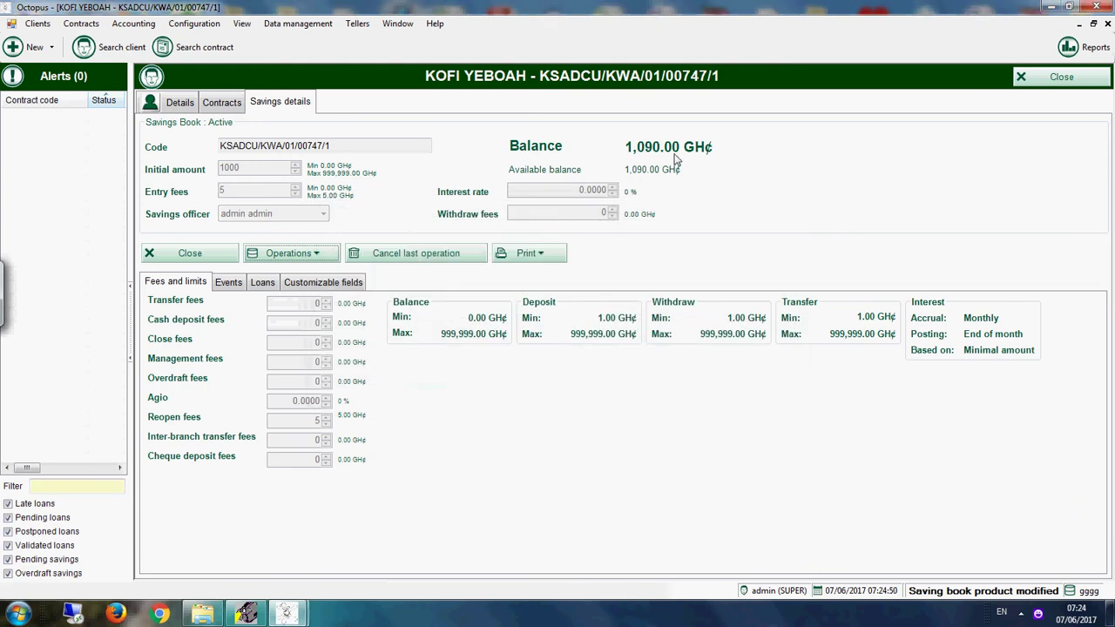
# Step: Open a withdrawal form, check its transaction fee, and cancel without posting
pyautogui.click(307, 259)
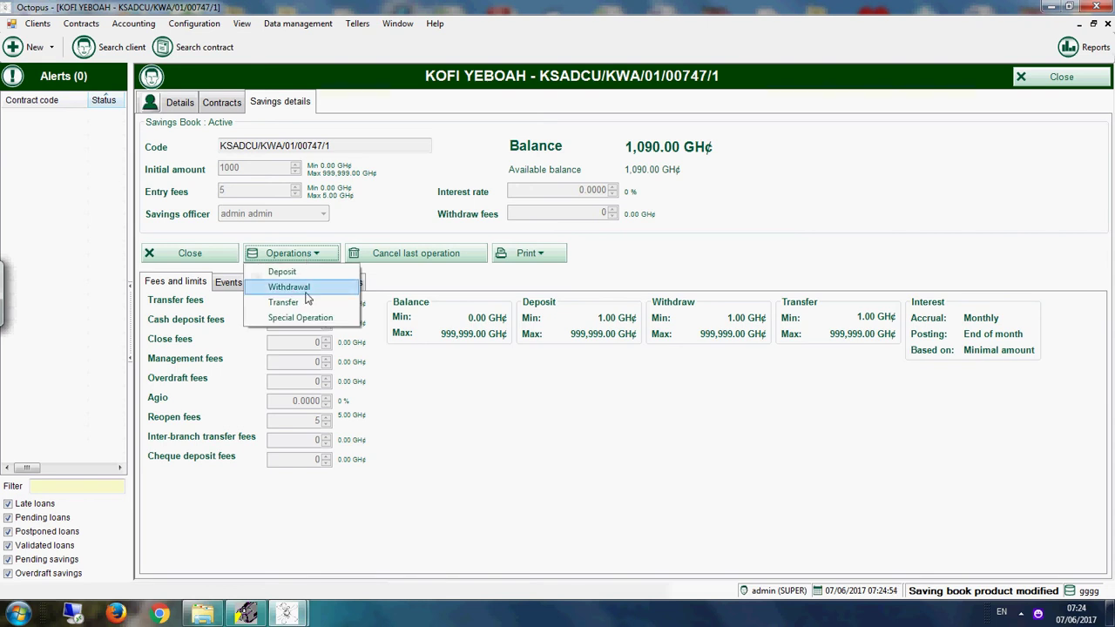
pyautogui.click(306, 294)
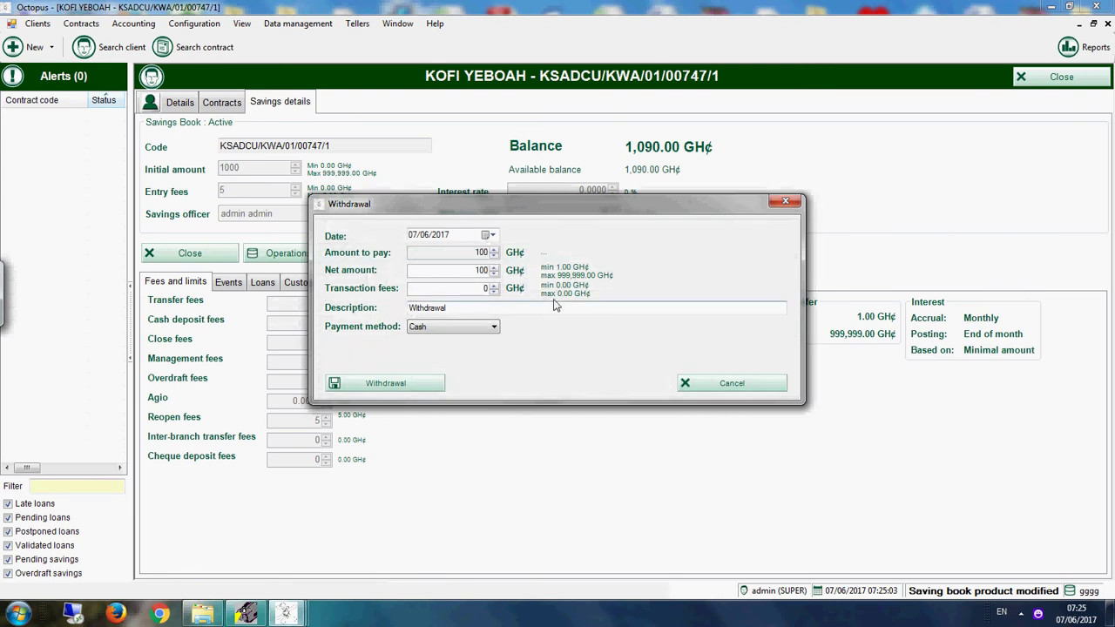
pyautogui.doubleClick(486, 288)
pyautogui.click(770, 385)
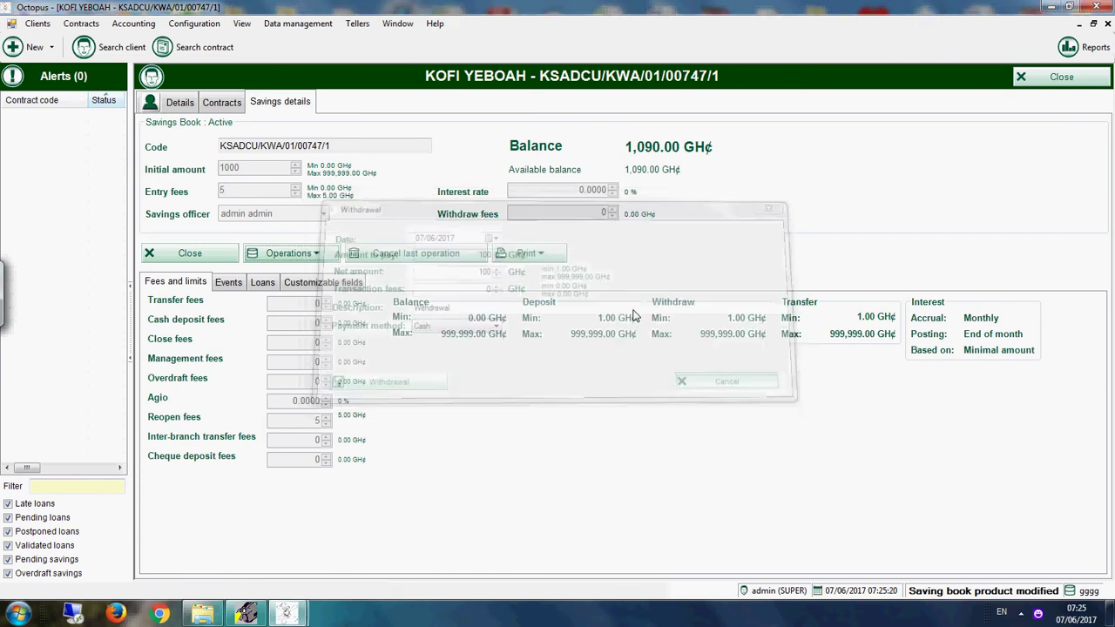
# Step: Open the SAVING ACCOUNTS product's transaction parameters for editing
pyautogui.click(194, 24)
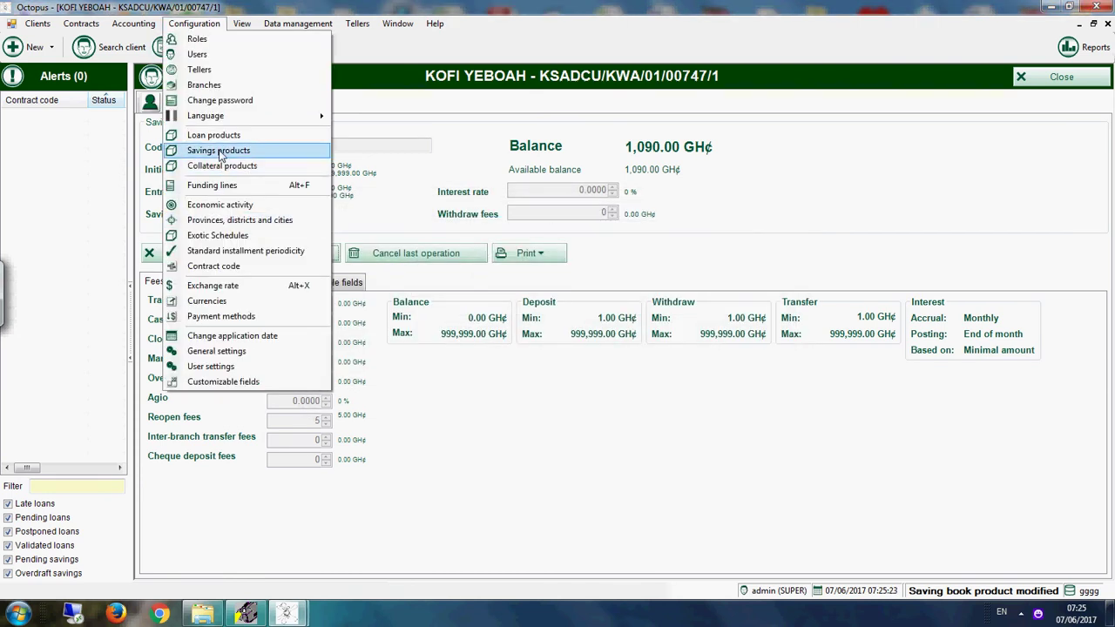
pyautogui.click(218, 150)
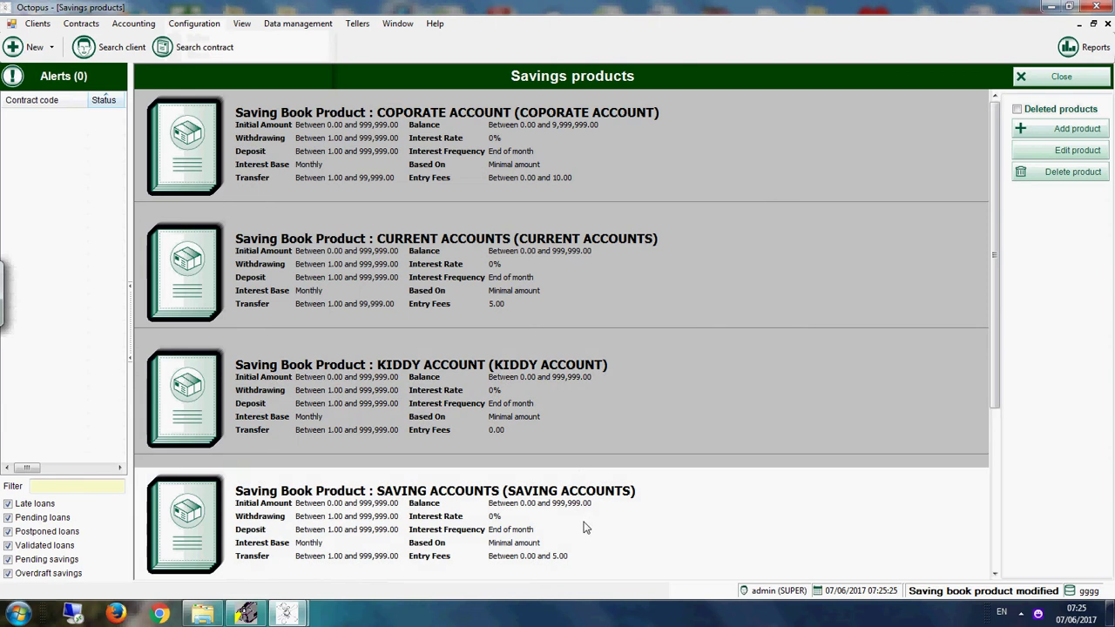
pyautogui.click(585, 528)
pyautogui.click(1046, 161)
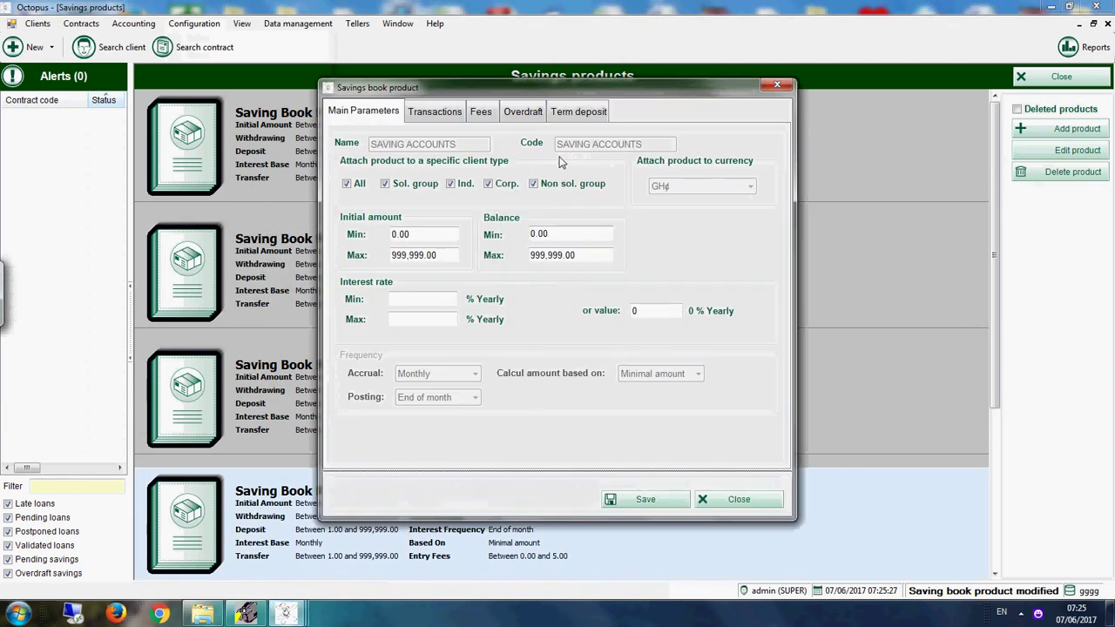
pyautogui.click(444, 112)
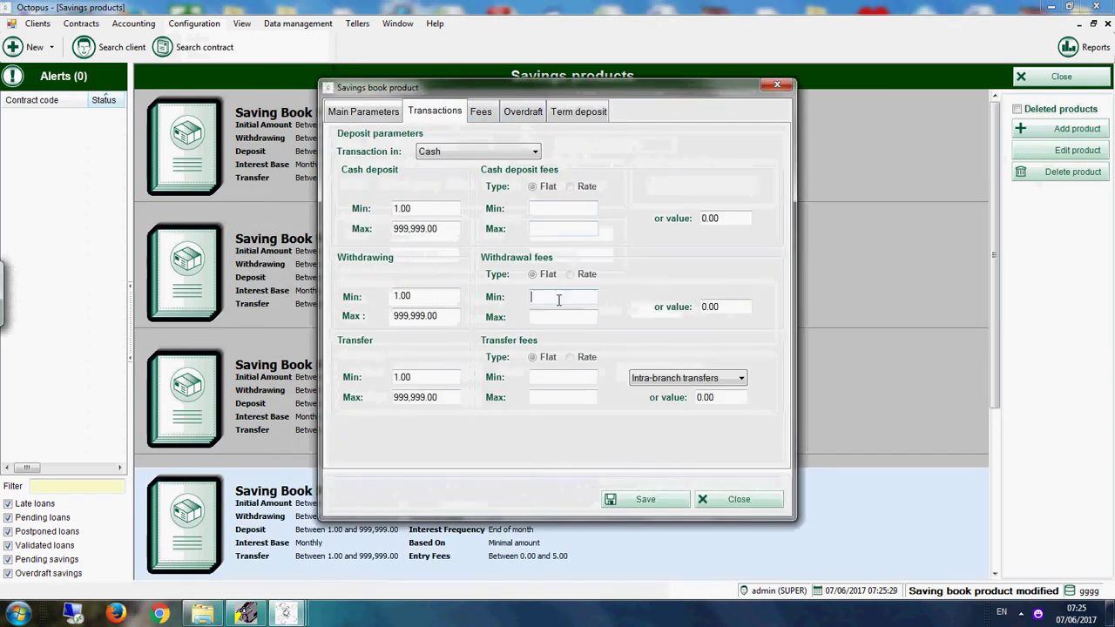
# Step: Set flat withdrawal fees Min 0 and Max 90, and save them to existing contracts
pyautogui.click(560, 297)
pyautogui.moveTo(723, 307); pyautogui.dragTo(550, 294)
pyautogui.press('BackSpace')
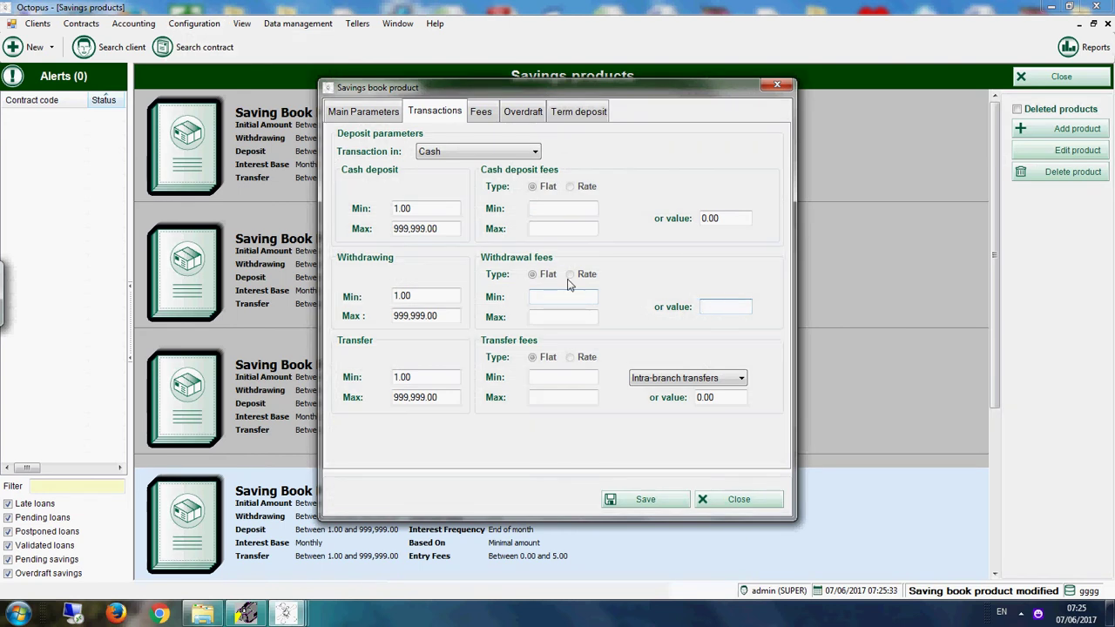
pyautogui.click(560, 296)
pyautogui.write('0.9')
pyautogui.press('BackSpace')
pyautogui.press('Tab')
pyautogui.write('90')
pyautogui.click(646, 496)
pyautogui.click(601, 352)
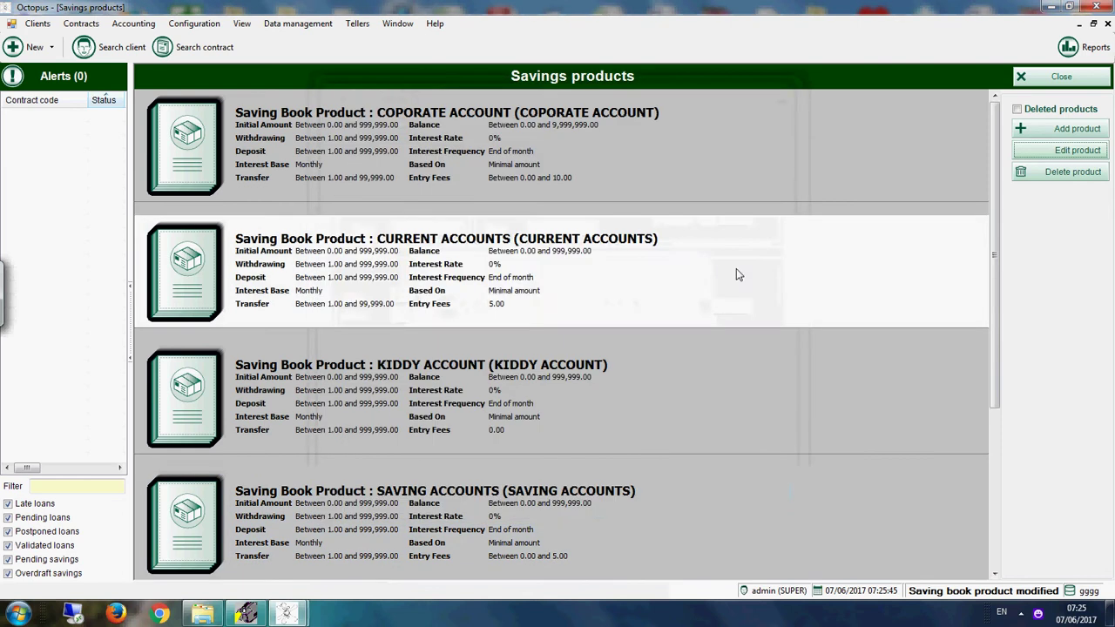
pyautogui.click(1061, 76)
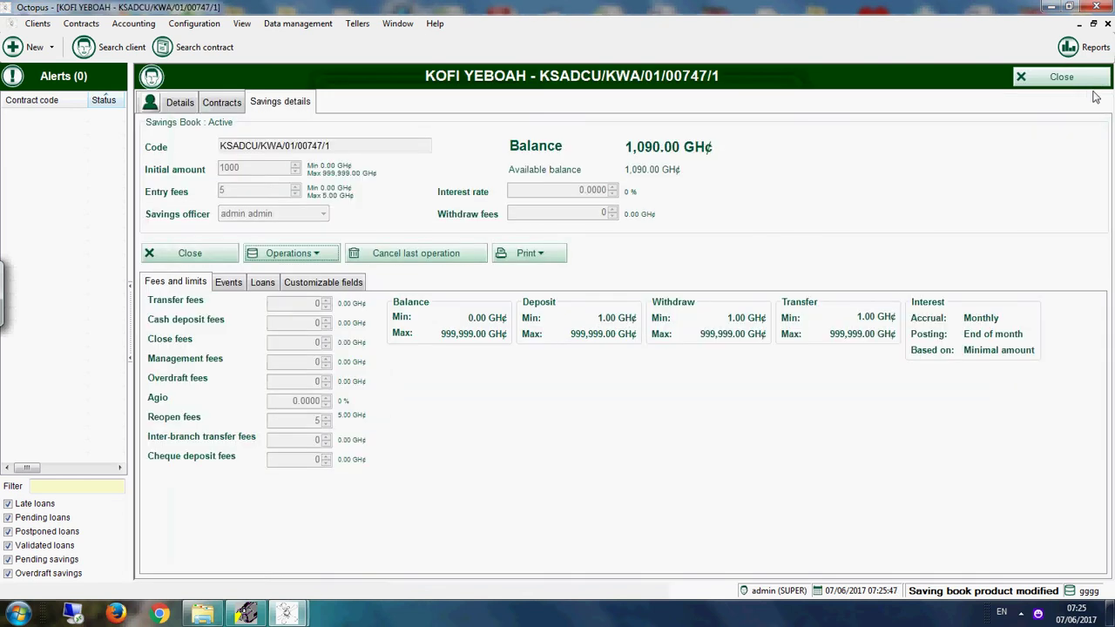
# Step: Withdraw 100 GH¢ in cash with a 5 GH¢ transaction fee from the savings account
pyautogui.click(226, 103)
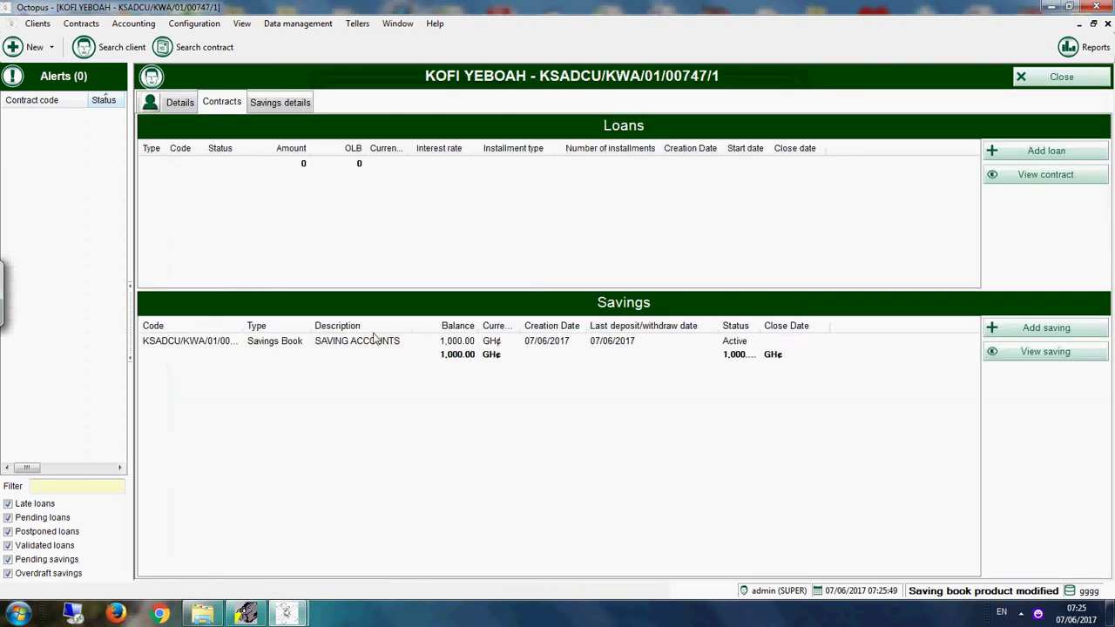
pyautogui.click(403, 345)
pyautogui.doubleClick(403, 343)
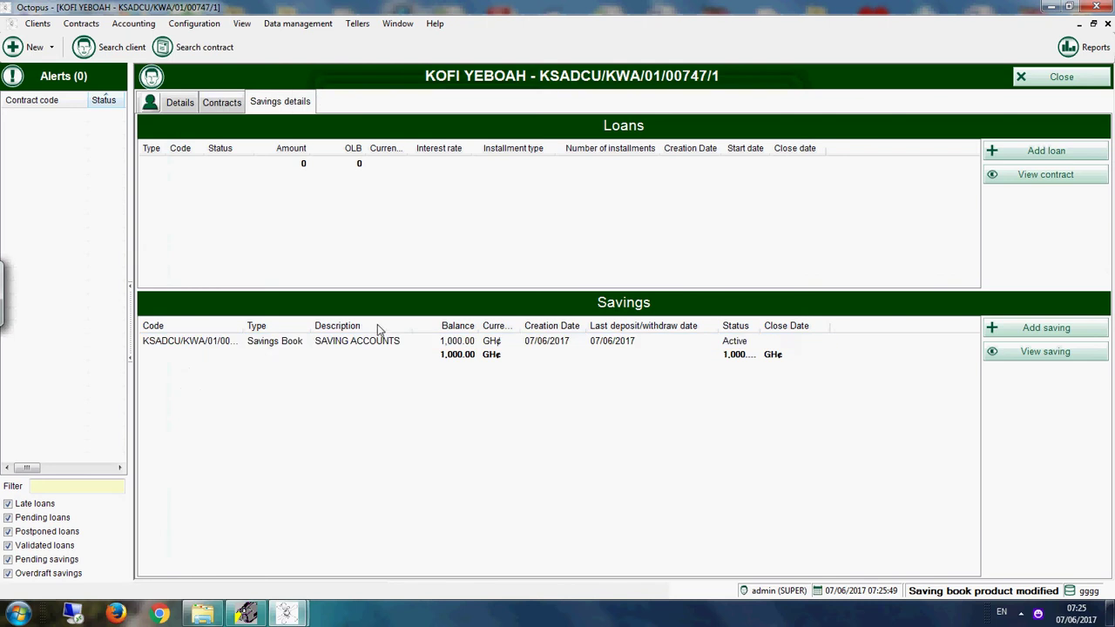
pyautogui.click(292, 253)
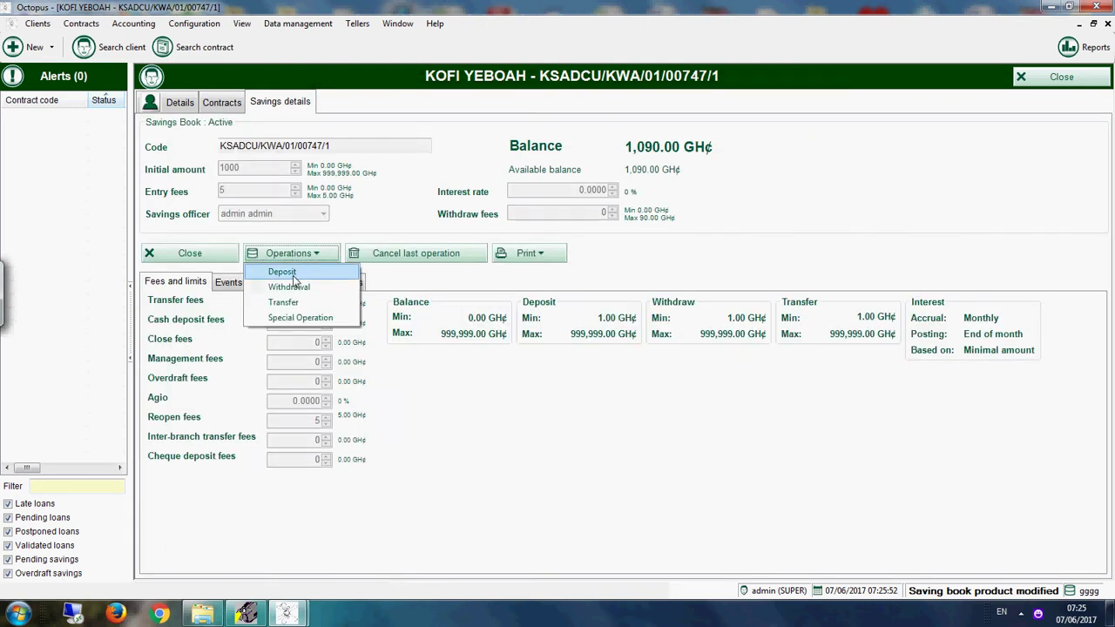
pyautogui.click(289, 287)
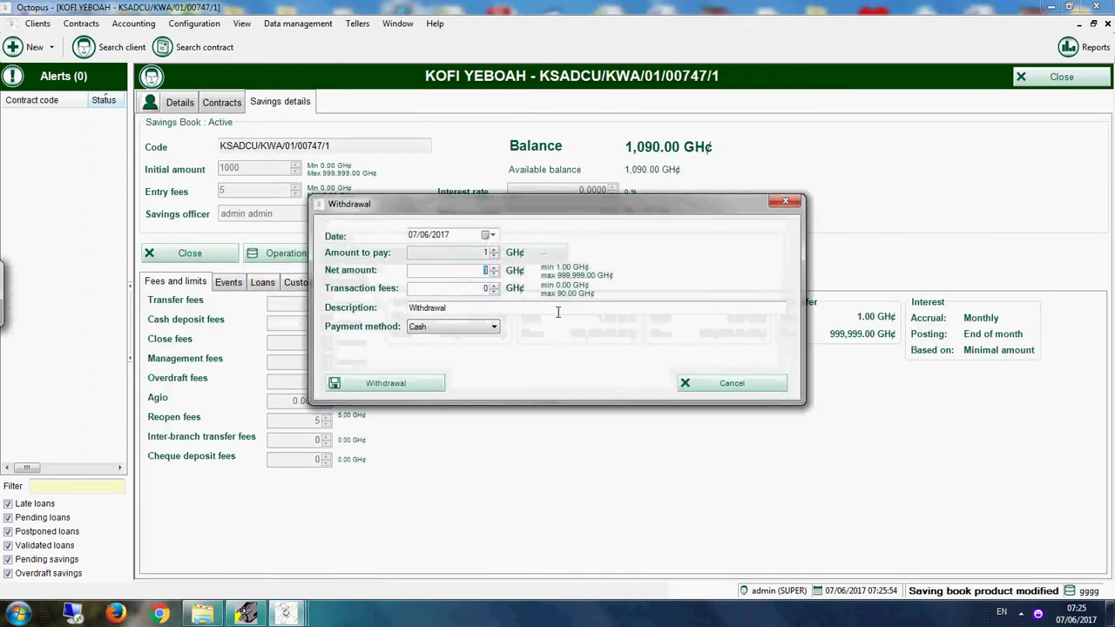
pyautogui.click(487, 288)
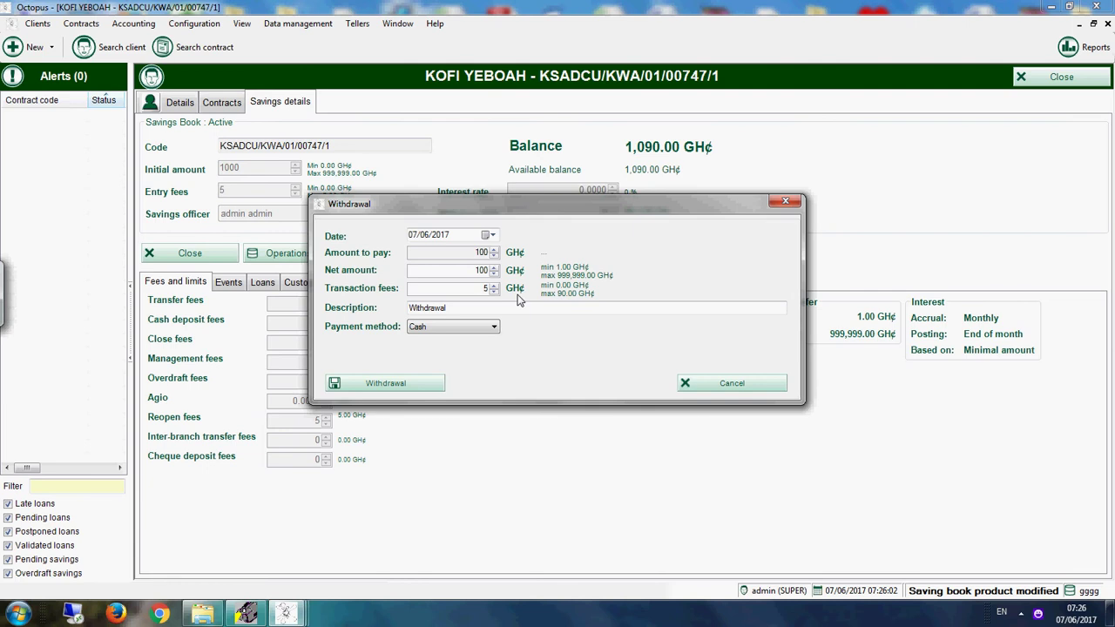
pyautogui.click(519, 310)
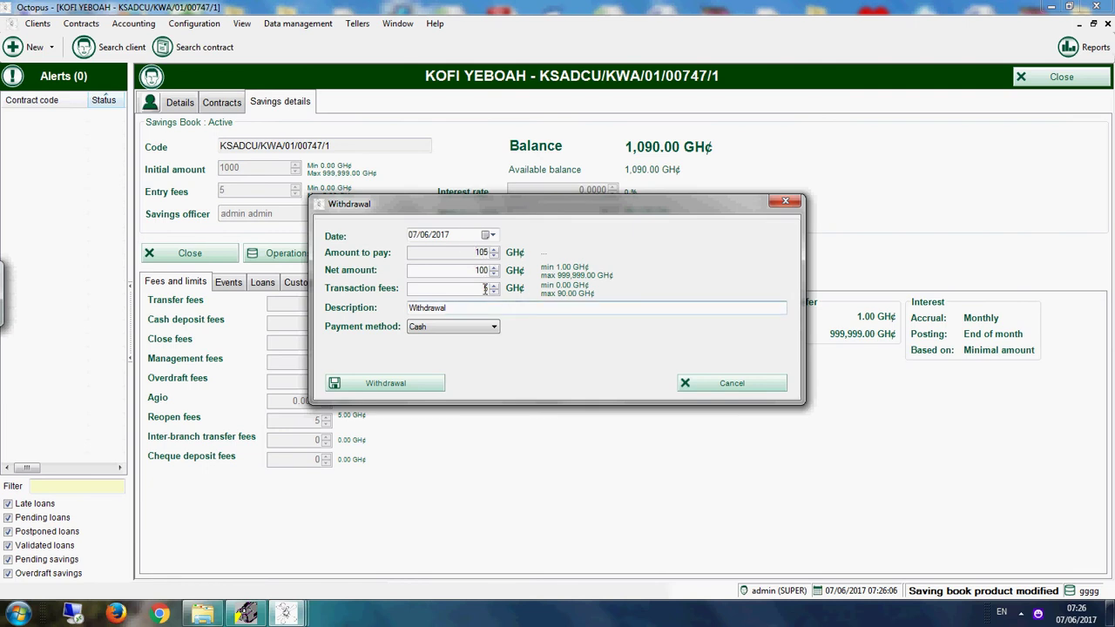
pyautogui.click(423, 386)
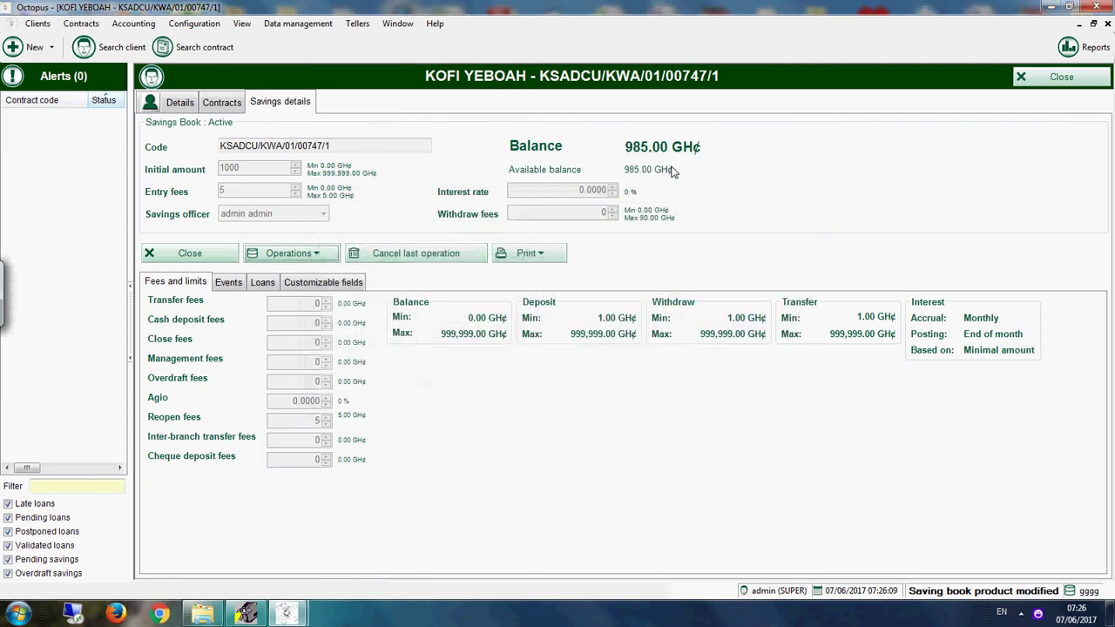
# Step: Review the three deposit and withdrawal entries in the account's Events tab
pyautogui.click(228, 282)
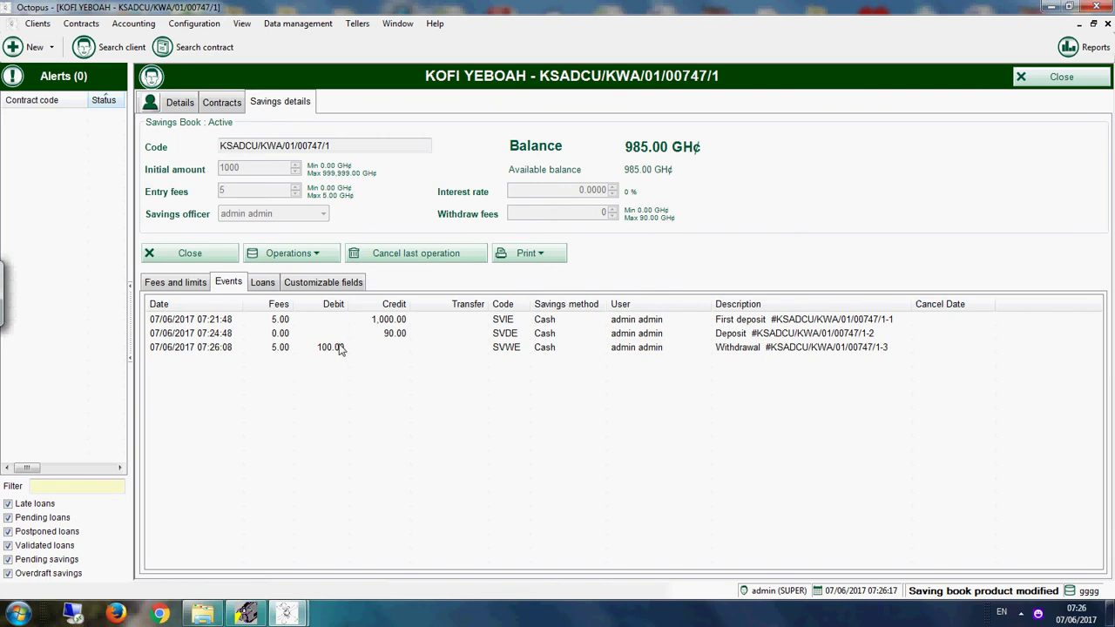
pyautogui.click(734, 348)
pyautogui.press('Up')
pyautogui.press('Down')
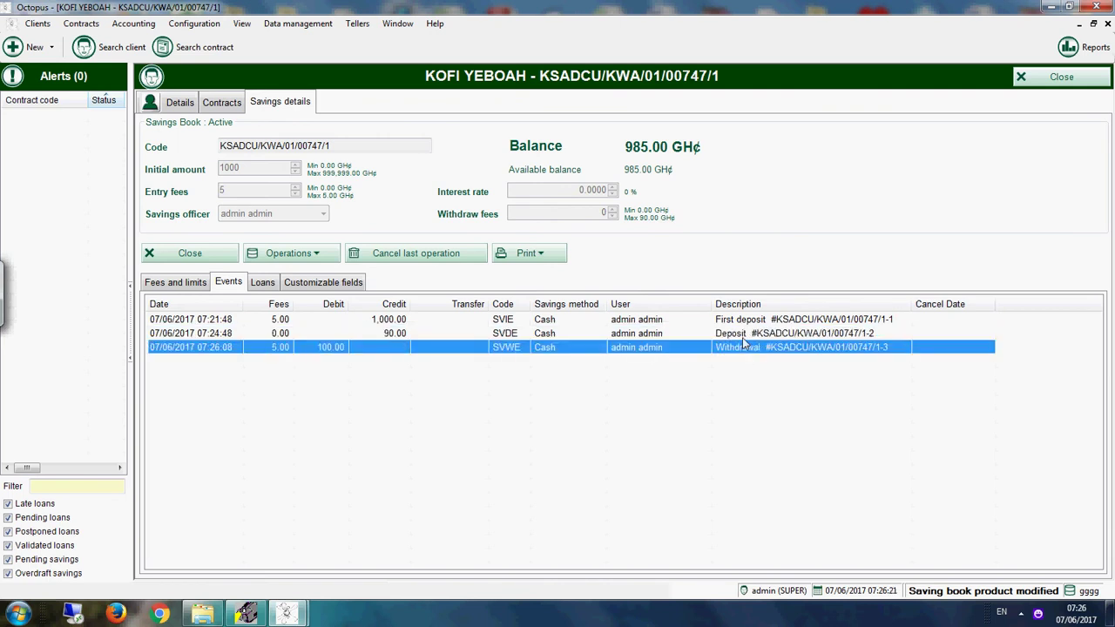
pyautogui.press('Up')
pyautogui.press('Up')
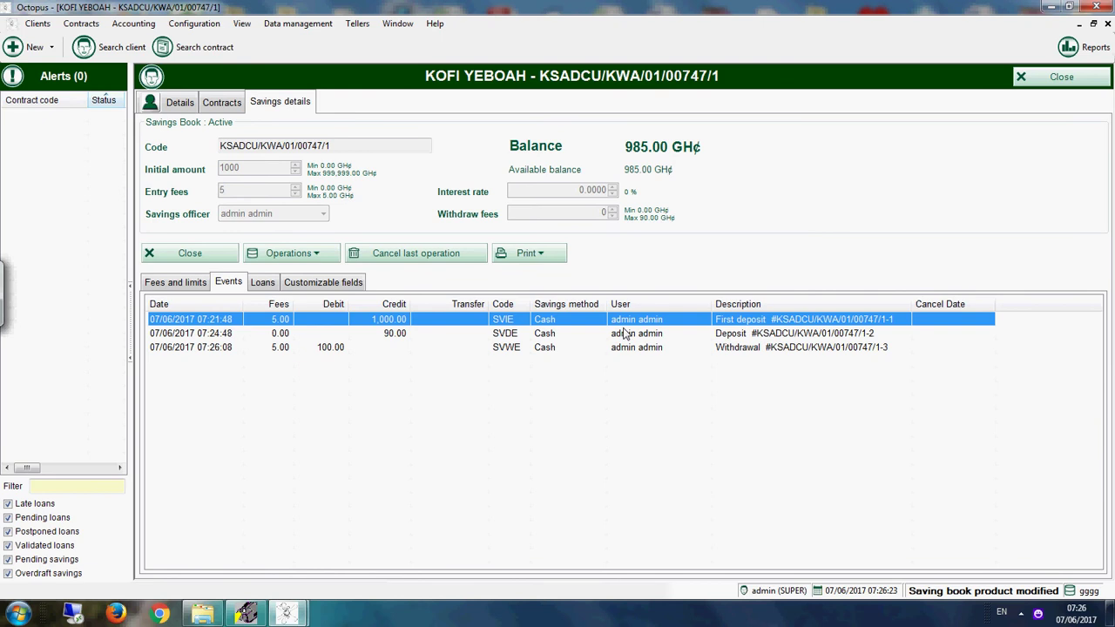
# Step: Discard an empty new Person client form, then close the client's record from its contracts list
pyautogui.click(222, 102)
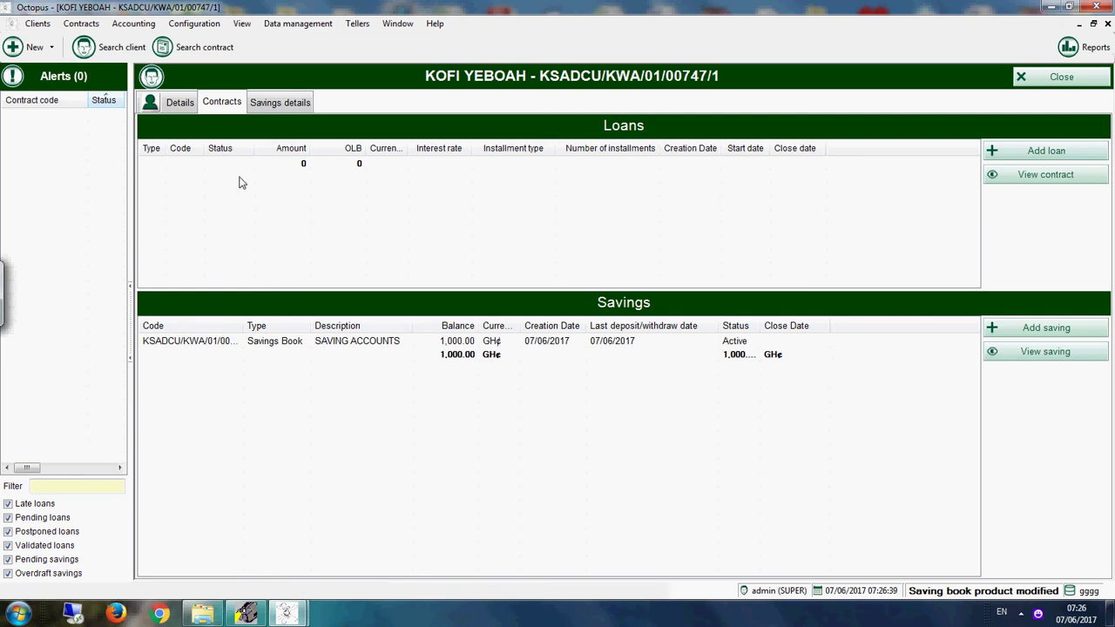
pyautogui.click(40, 48)
pyautogui.click(54, 76)
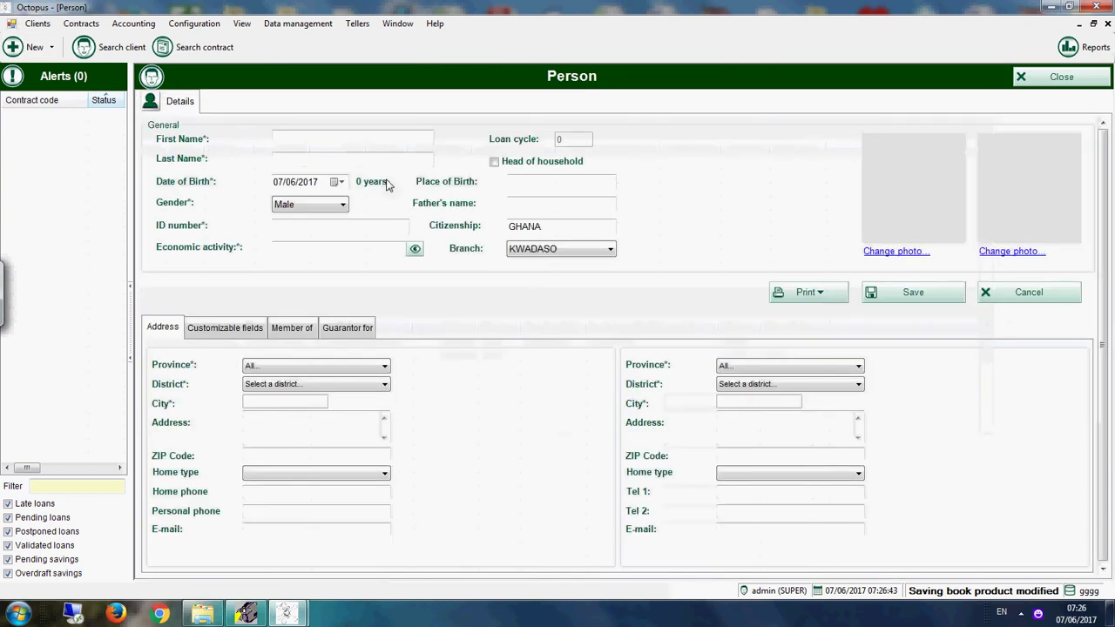
pyautogui.click(346, 138)
pyautogui.click(1049, 80)
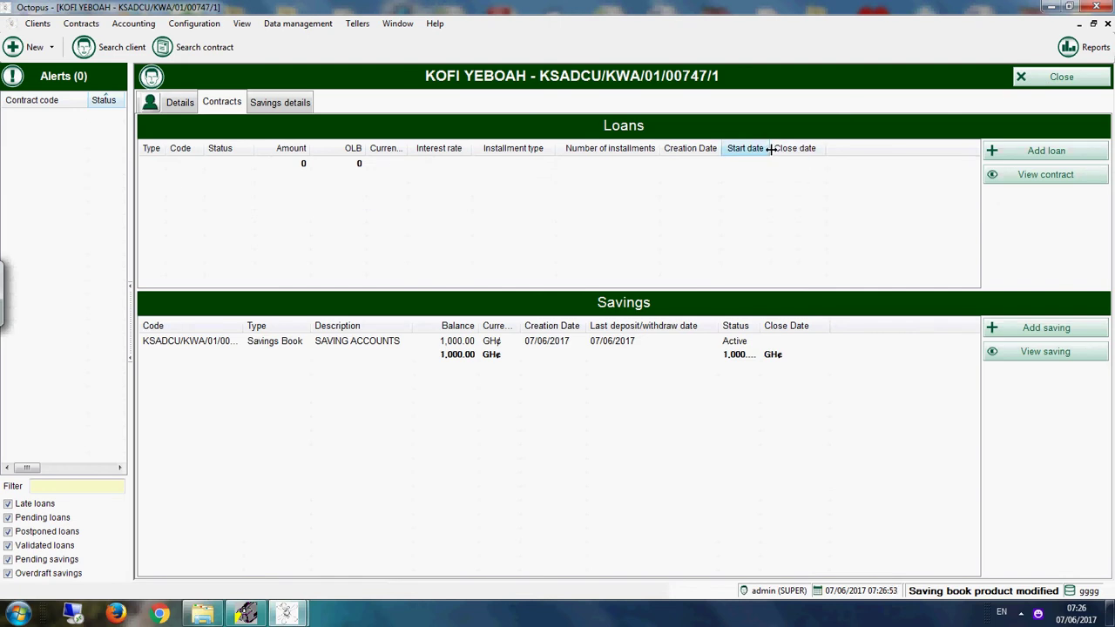
pyautogui.click(230, 106)
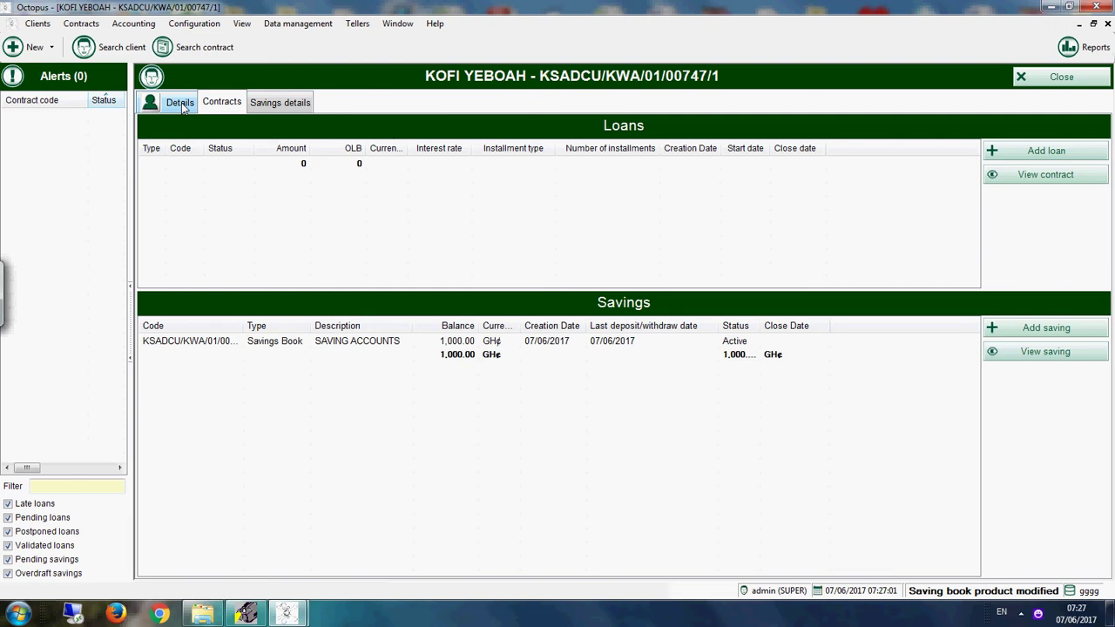
pyautogui.click(1044, 77)
# Step: Search clients and open the second client's record on its contracts list
pyautogui.click(304, 236)
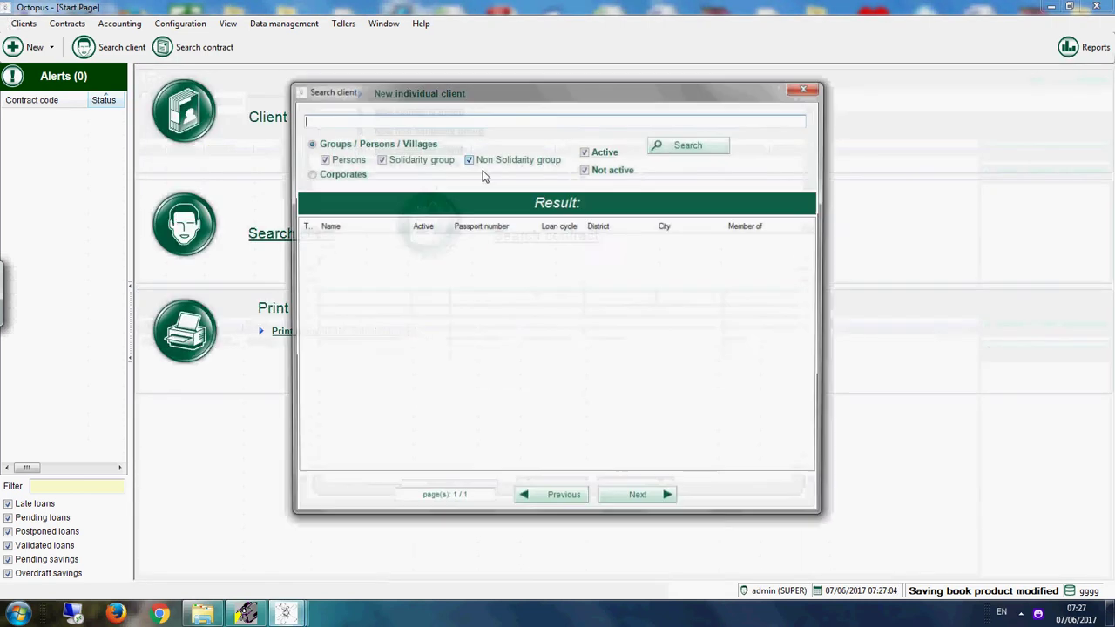
pyautogui.click(662, 148)
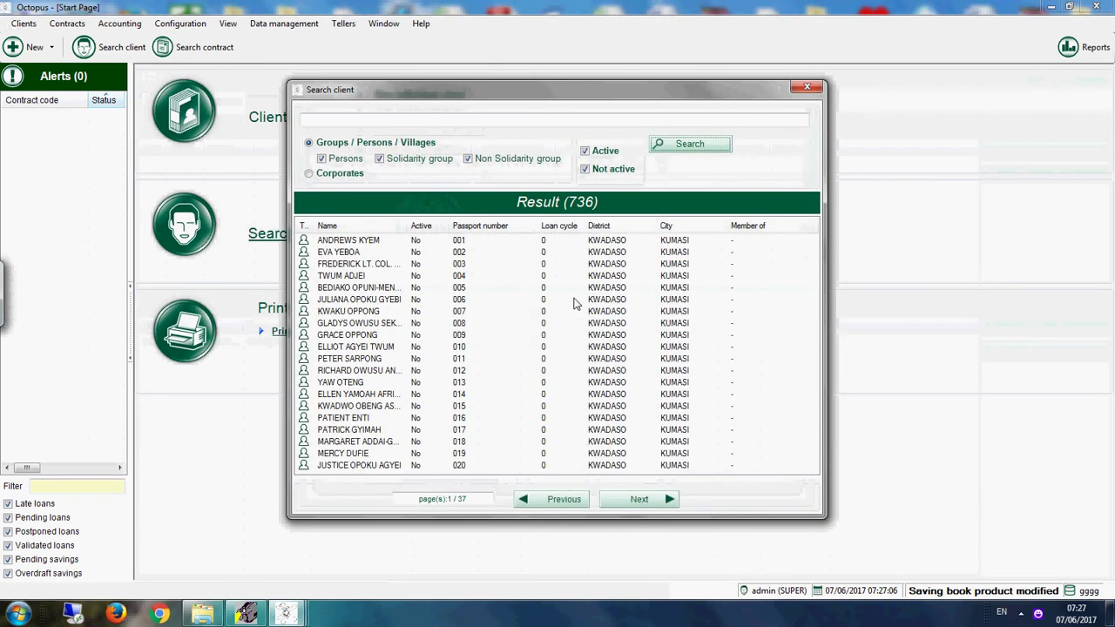
pyautogui.click(458, 253)
pyautogui.doubleClick(458, 253)
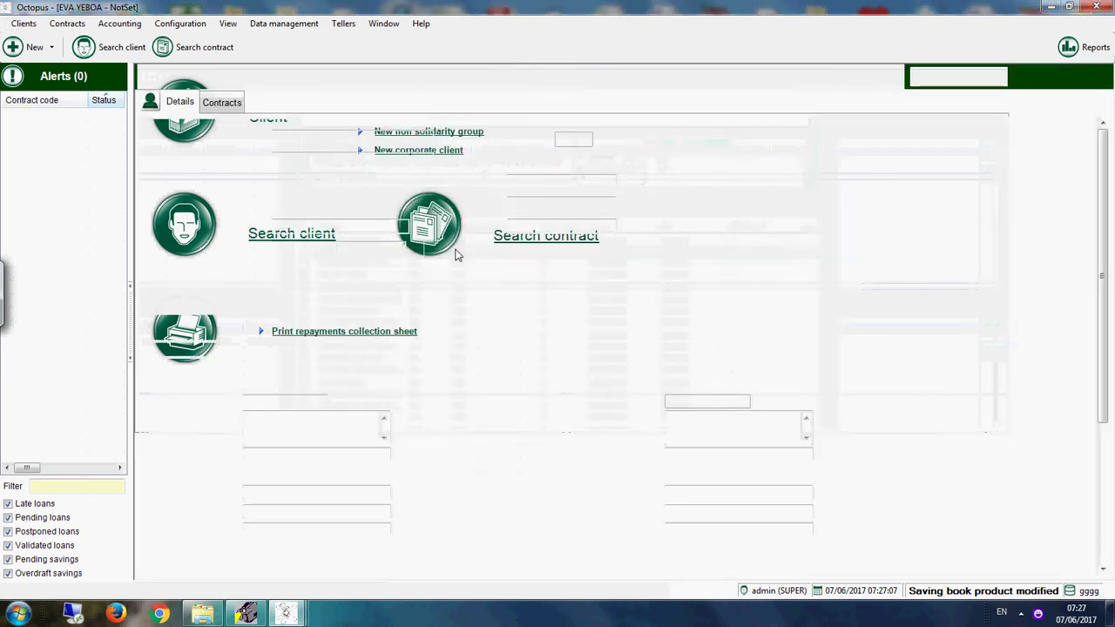
pyautogui.click(234, 104)
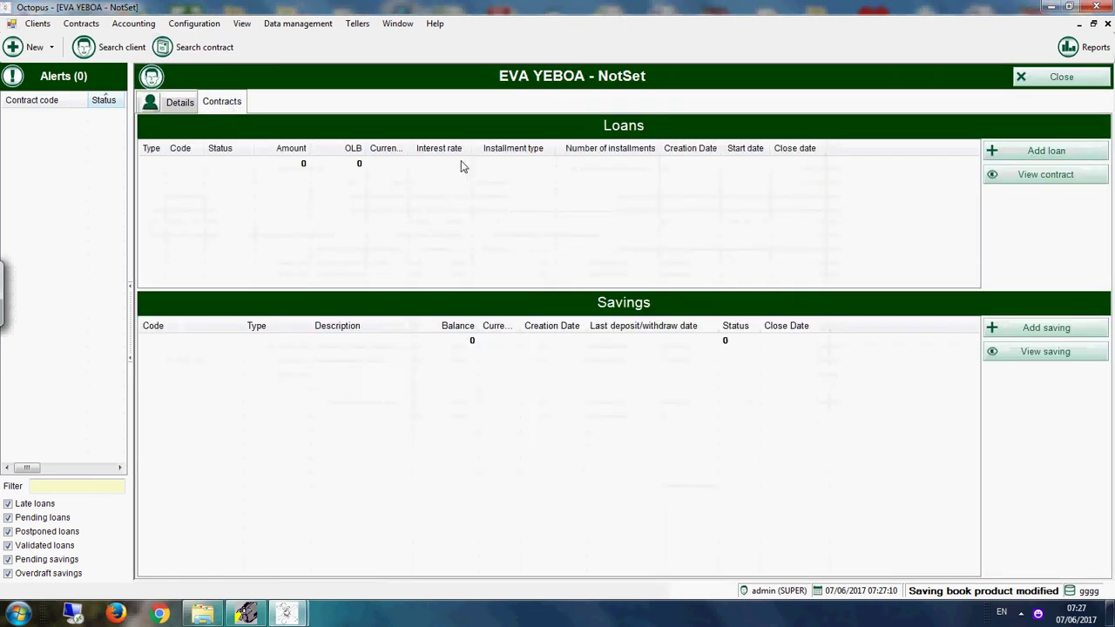
# Step: Add a SAVING ACCOUNTS book with initial amount 800 and entry fees 5
pyautogui.click(1057, 327)
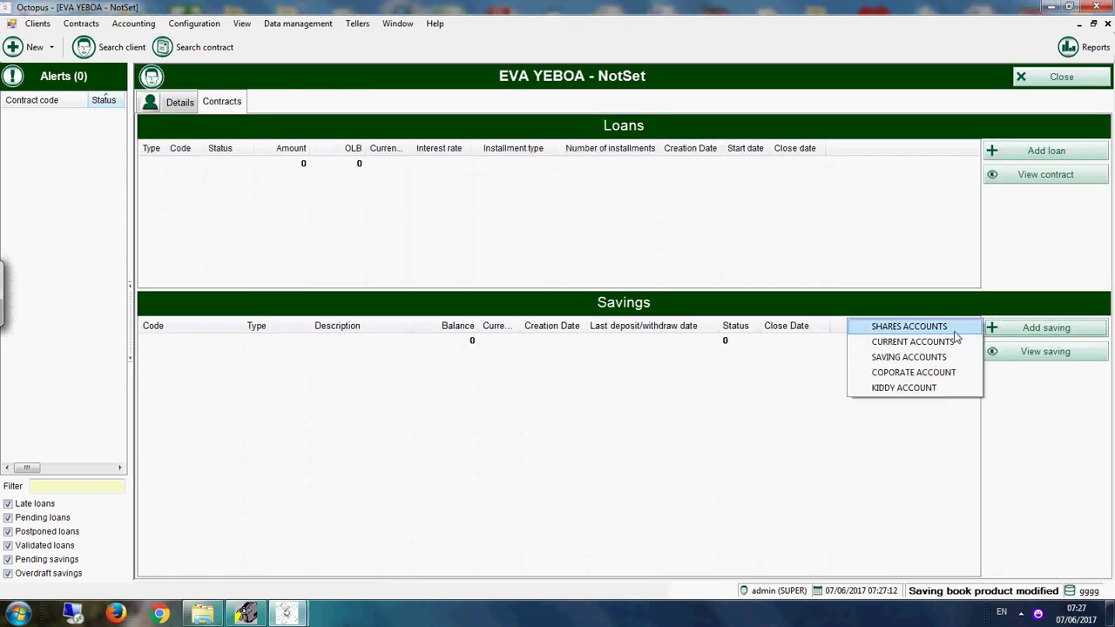
pyautogui.click(912, 358)
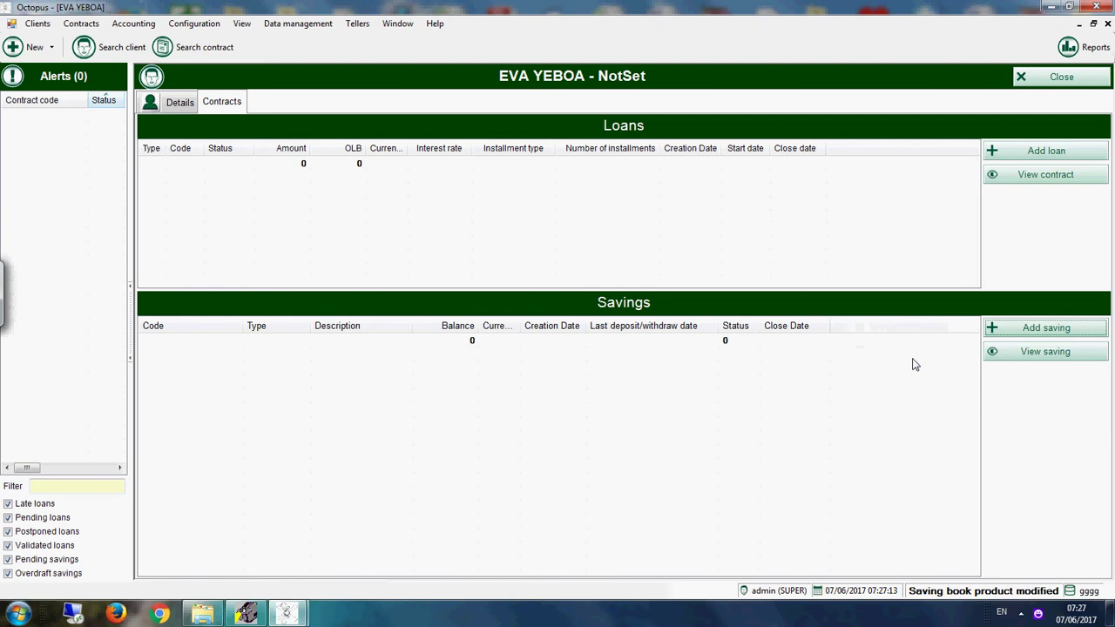
pyautogui.doubleClick(246, 170)
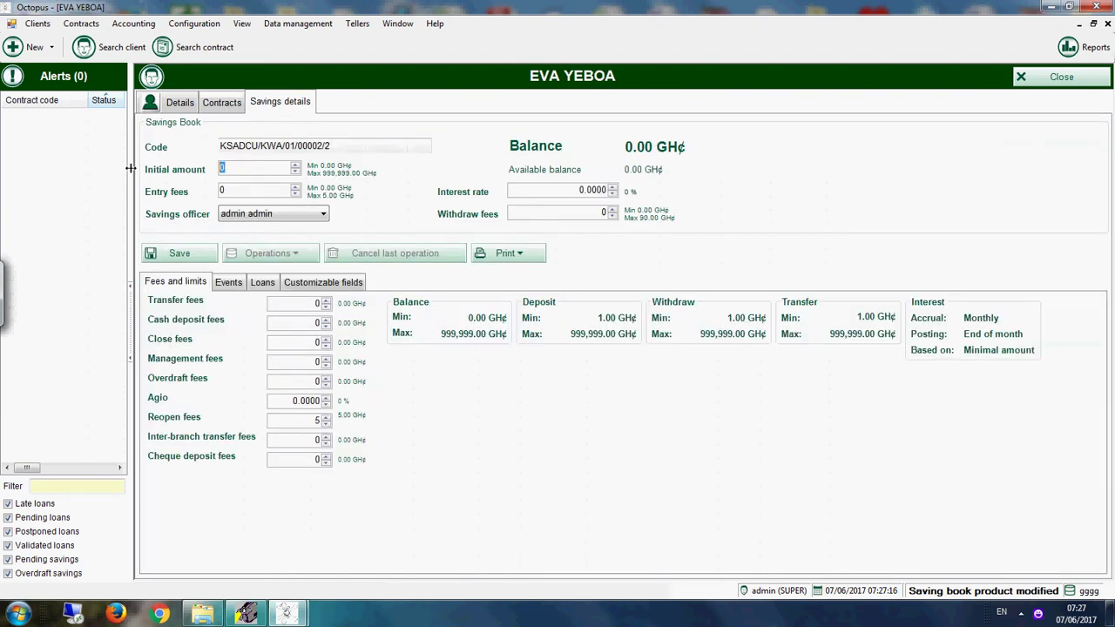
pyautogui.write('800')
pyautogui.press('Tab')
pyautogui.hotkey('shift', 'Tab')
pyautogui.write('5')
pyautogui.click(183, 253)
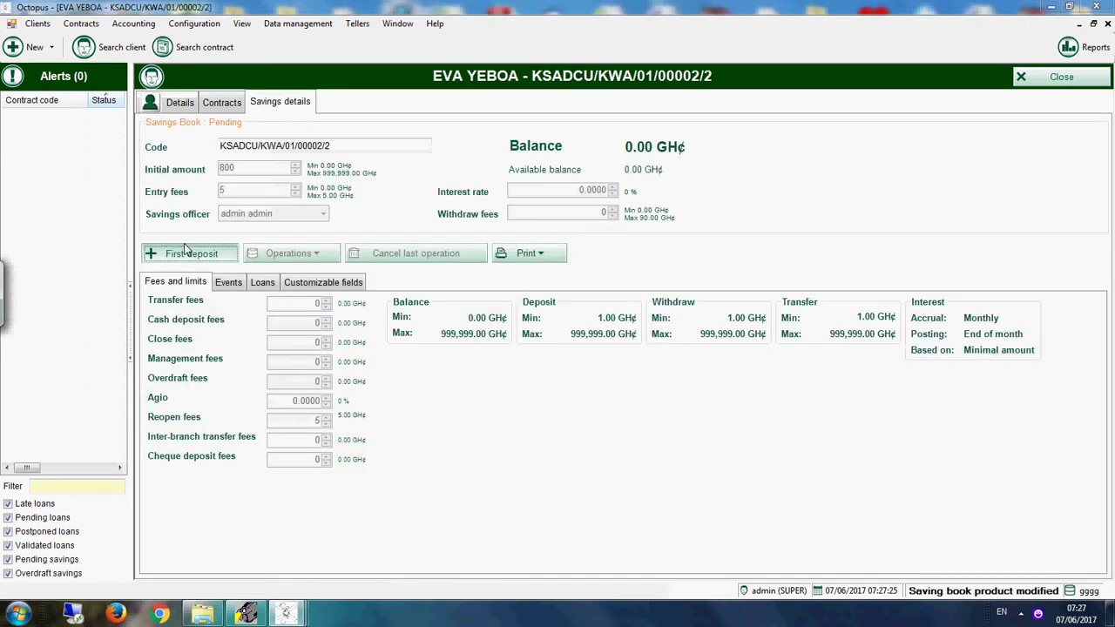
# Step: Post the 800.00 GH¢ first deposit and close the savings contract
pyautogui.click(184, 243)
pyautogui.click(597, 376)
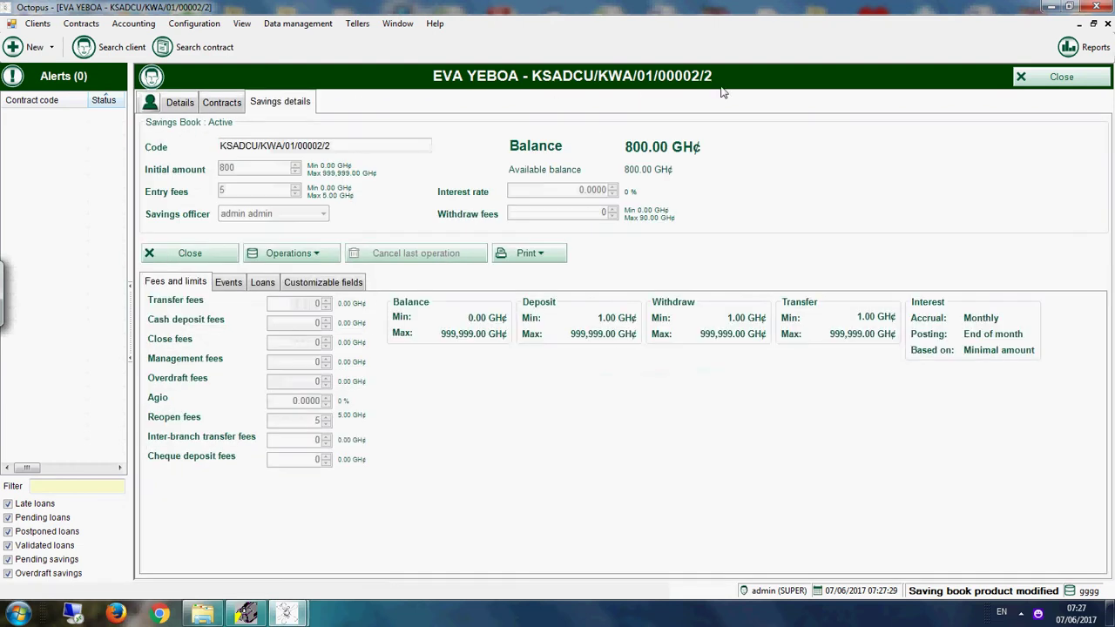
pyautogui.click(1051, 83)
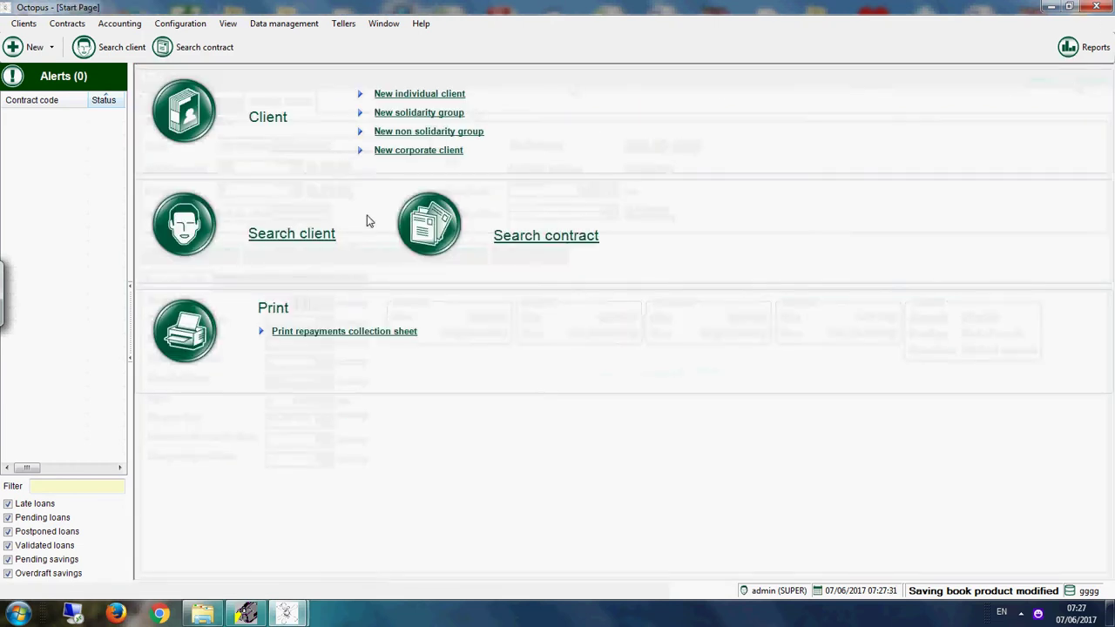
# Step: List all clients and open client 003's contracts
pyautogui.click(323, 234)
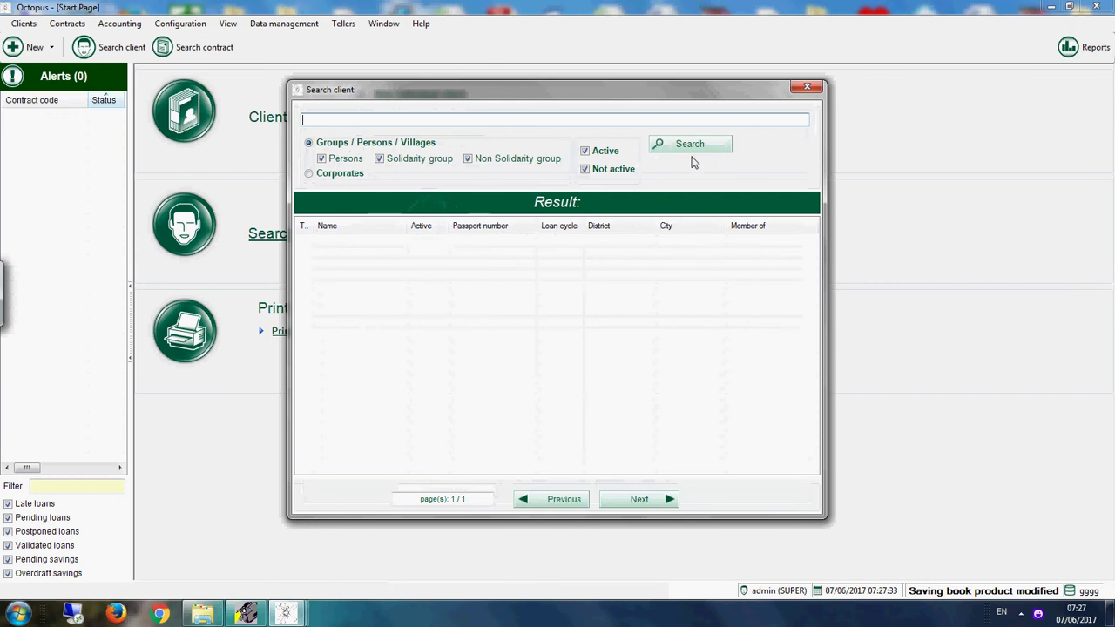
pyautogui.click(690, 148)
pyautogui.click(584, 265)
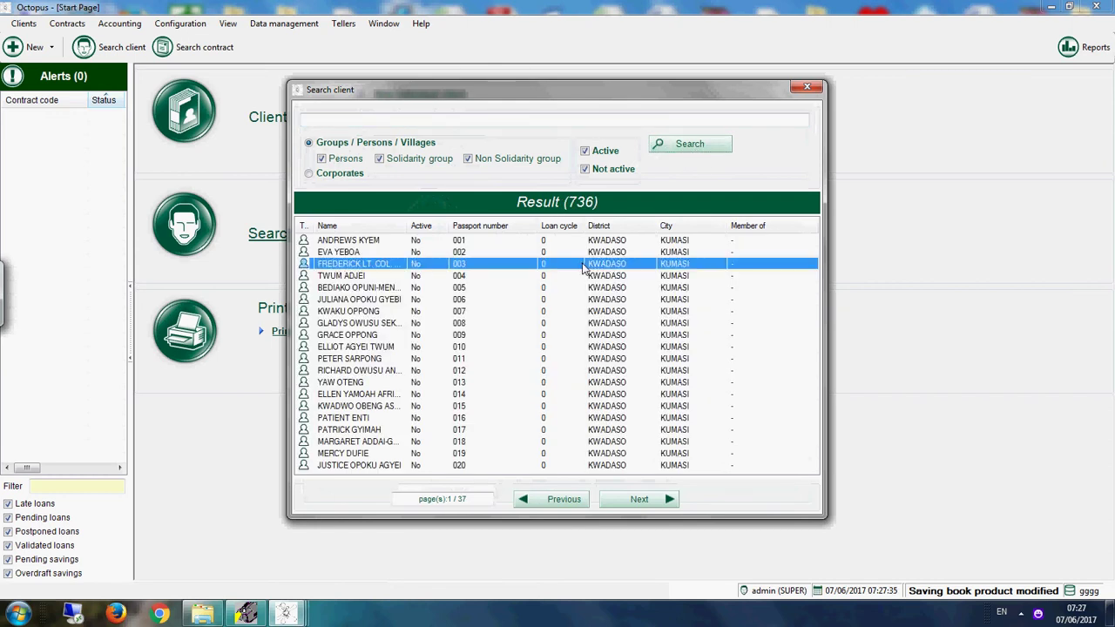
pyautogui.doubleClick(584, 264)
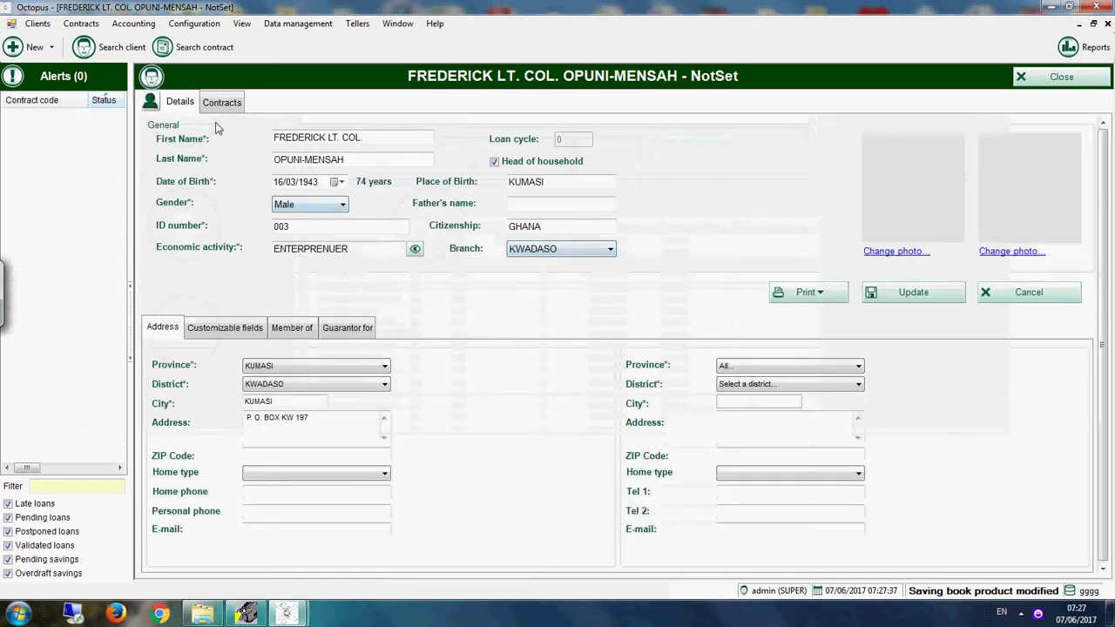
pyautogui.click(221, 102)
# Step: Add a new savings account for client 003 with initial amount 900
pyautogui.click(1010, 338)
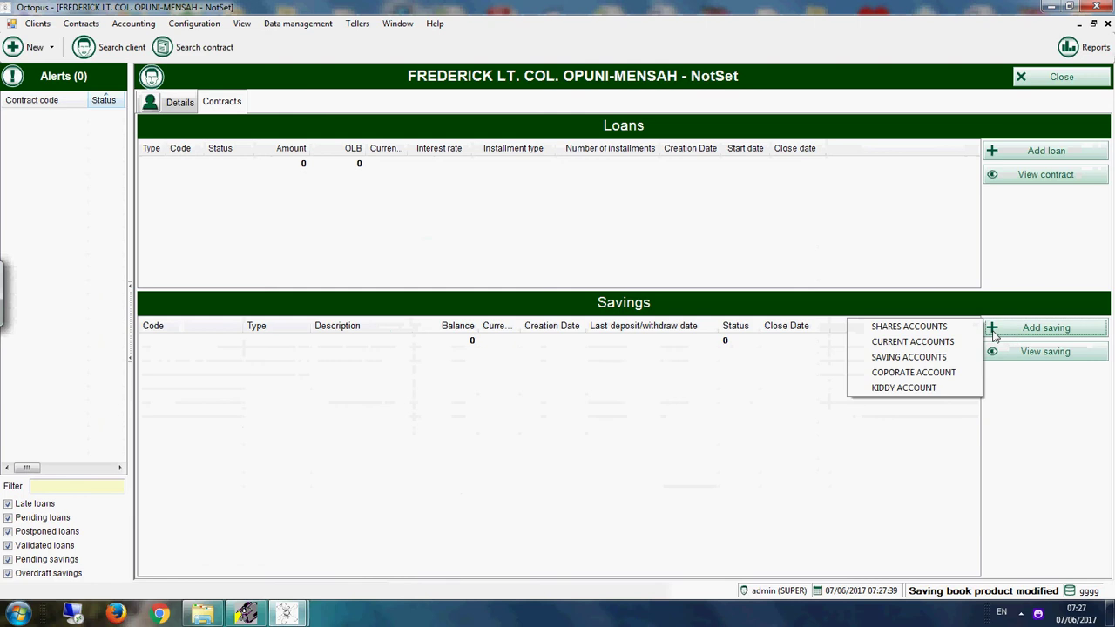
pyautogui.click(928, 341)
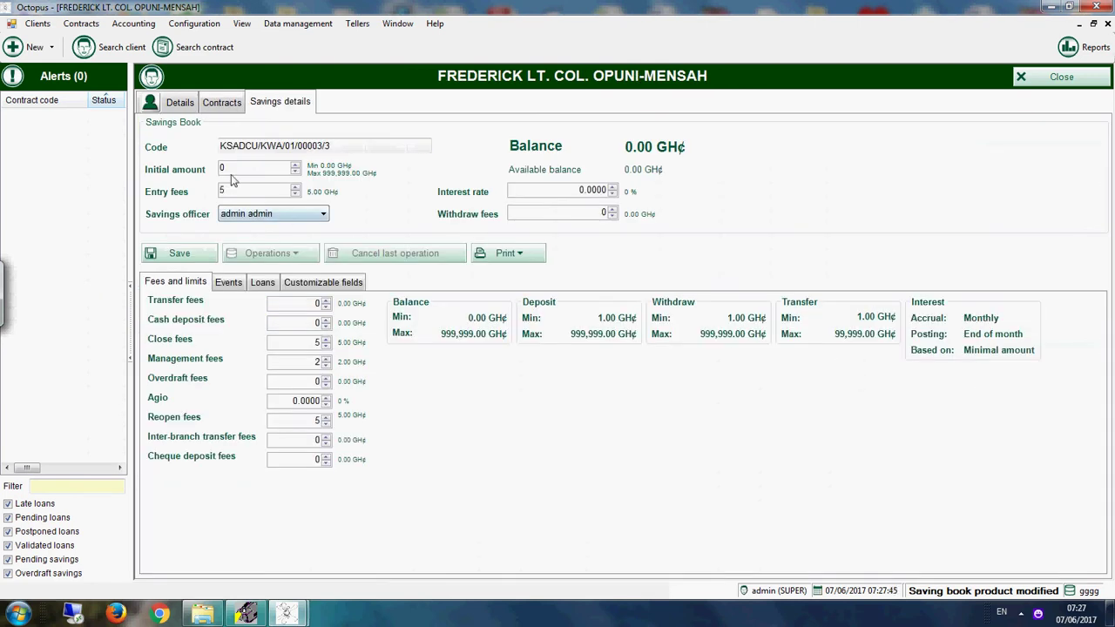
pyautogui.click(231, 173)
pyautogui.write('900')
pyautogui.click(181, 258)
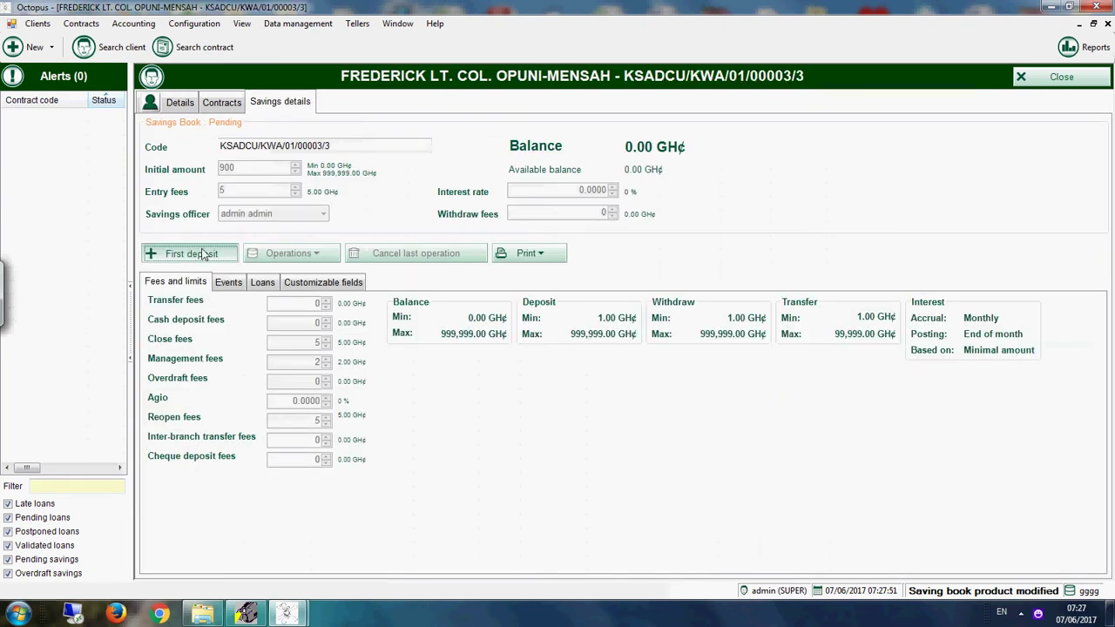
# Step: Post the 900.00 GH¢ first deposit and close the savings contract
pyautogui.click(190, 252)
pyautogui.click(608, 373)
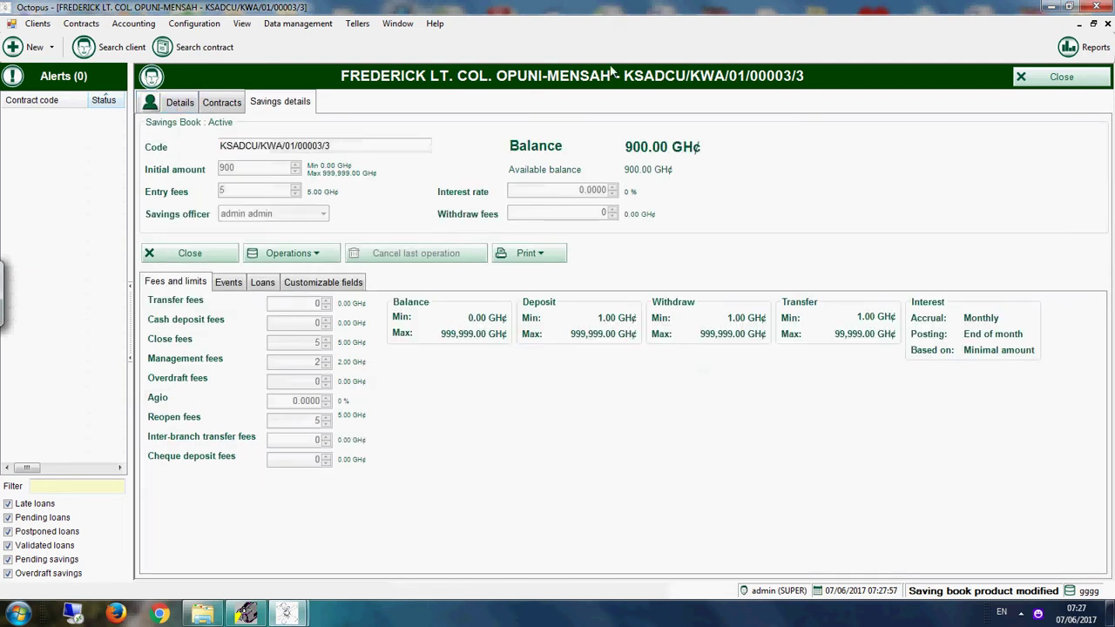
pyautogui.click(1073, 83)
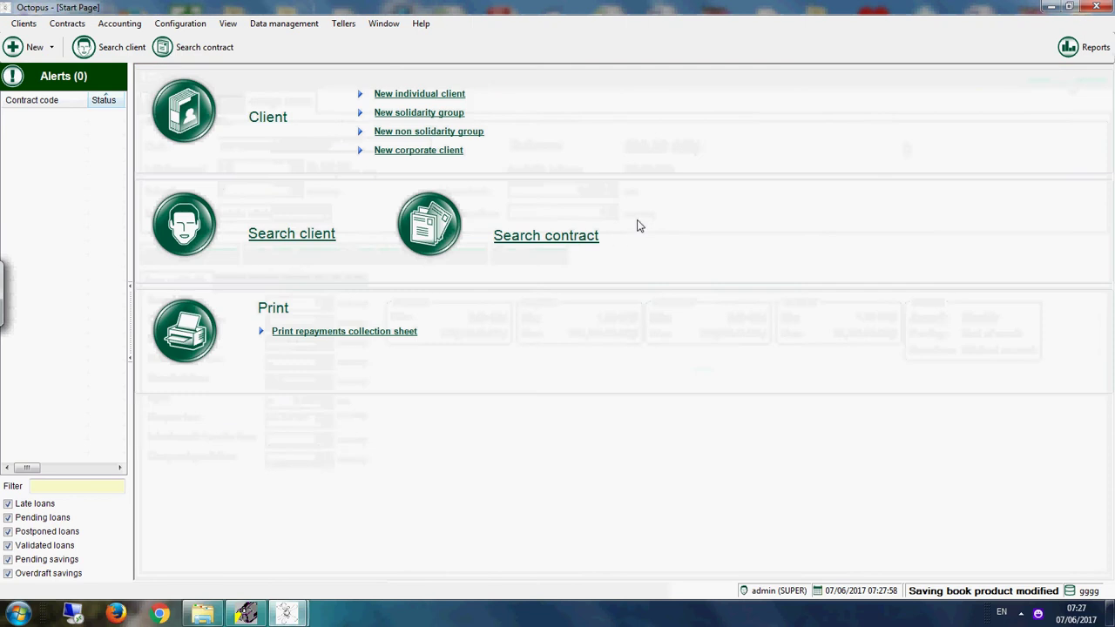
# Step: Open the first client's savings contract via contract search and show their contracts
pyautogui.click(581, 238)
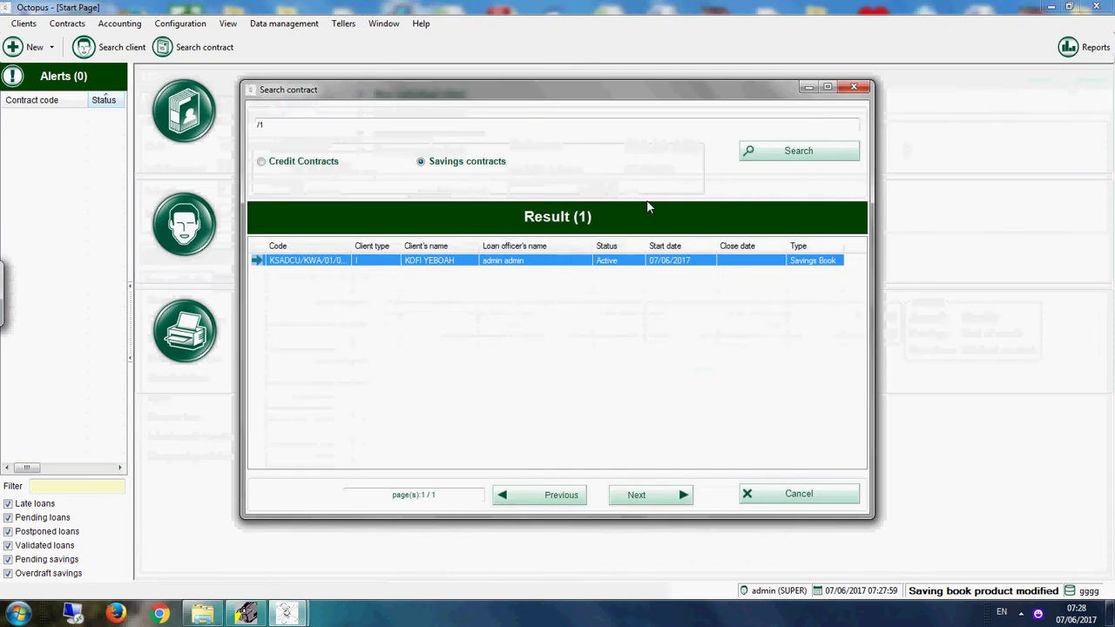
pyautogui.click(520, 264)
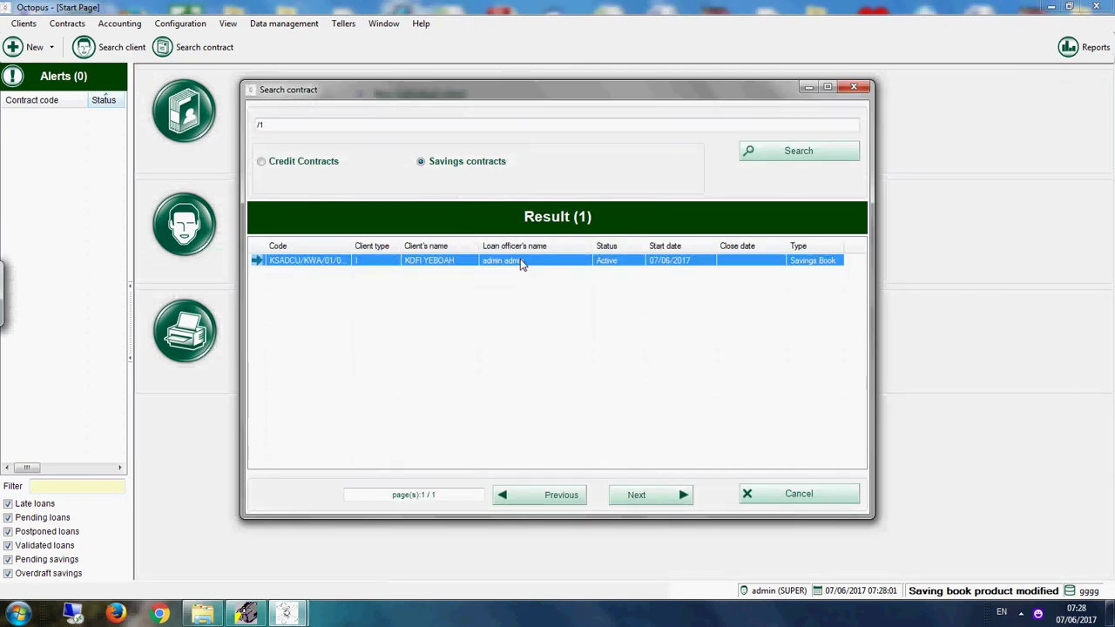
pyautogui.doubleClick(521, 262)
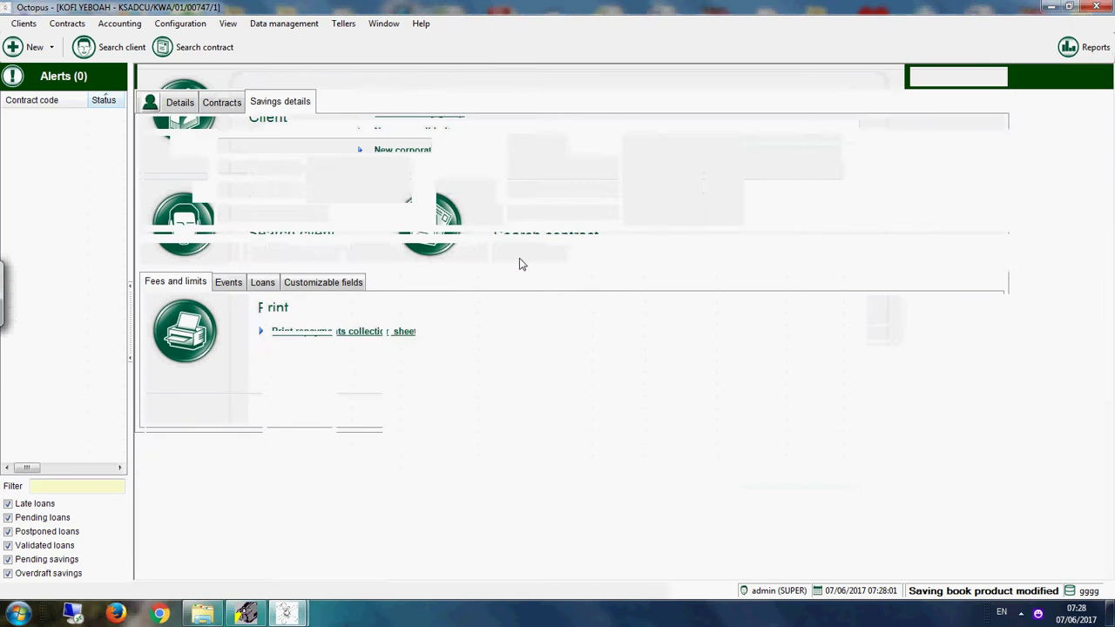
pyautogui.click(213, 112)
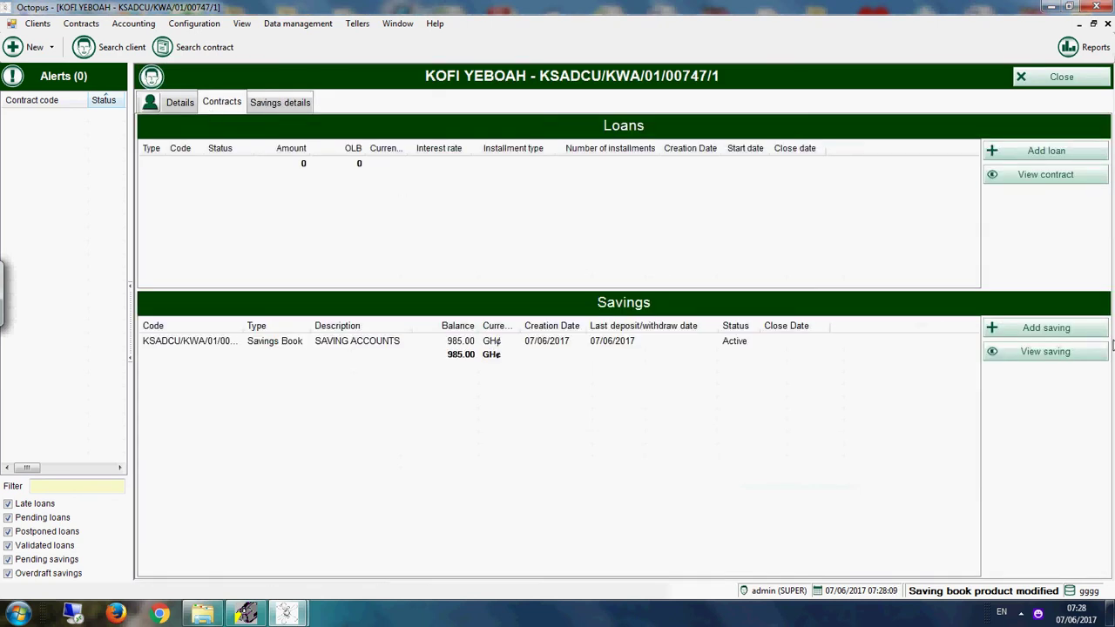
# Step: Add a SHARES ACCOUNTS book with initial amount 9000 and post its first deposit
pyautogui.click(1023, 334)
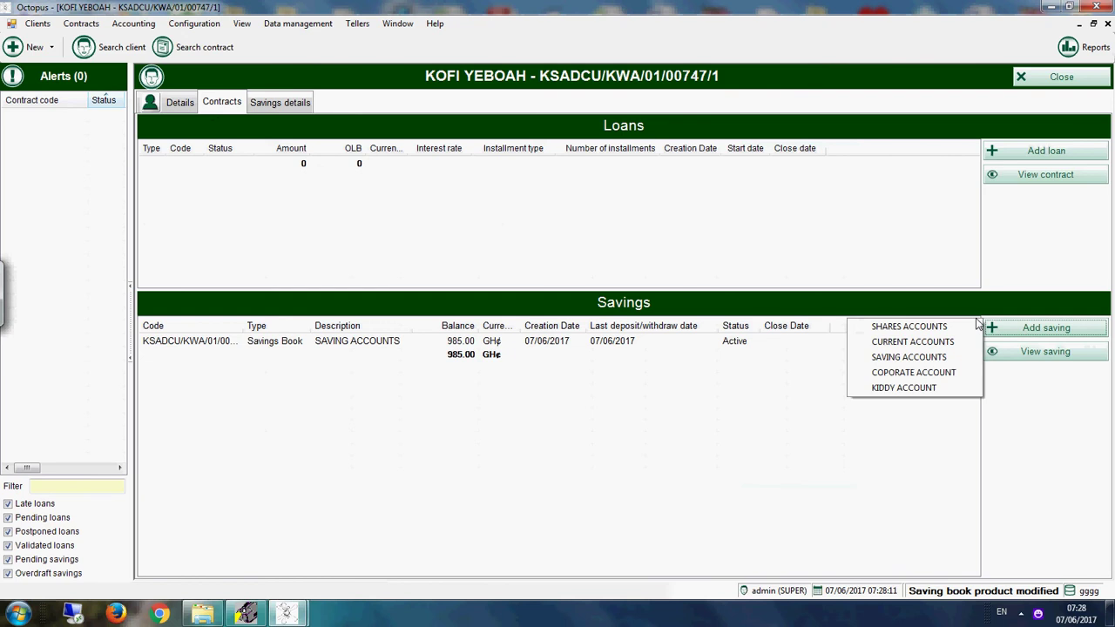
pyautogui.click(925, 328)
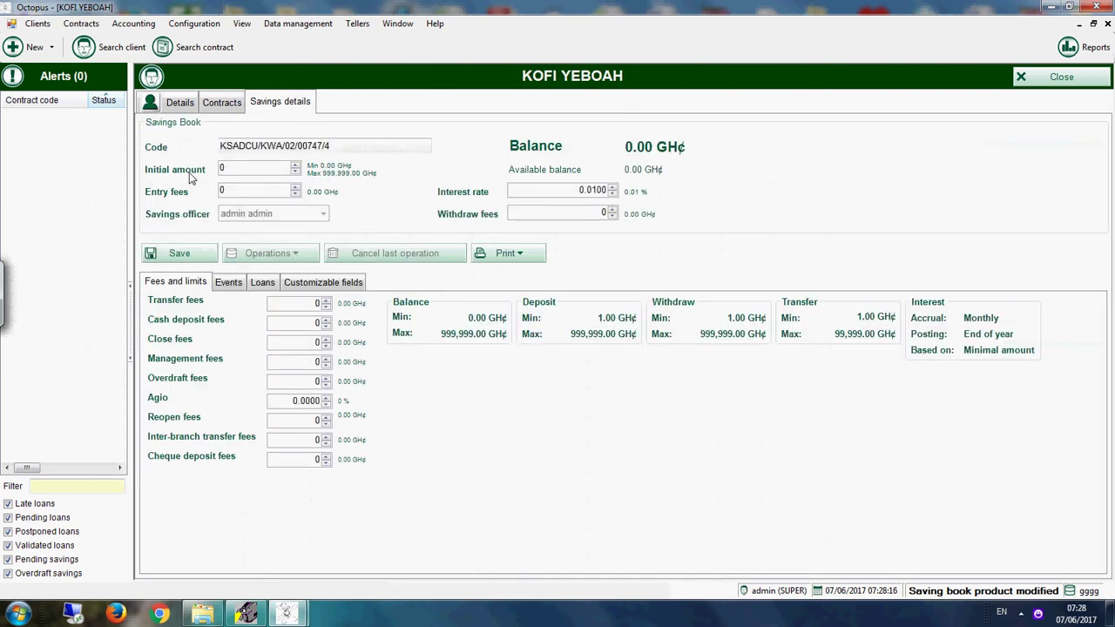
pyautogui.click(247, 166)
pyautogui.write('9000')
pyautogui.click(192, 255)
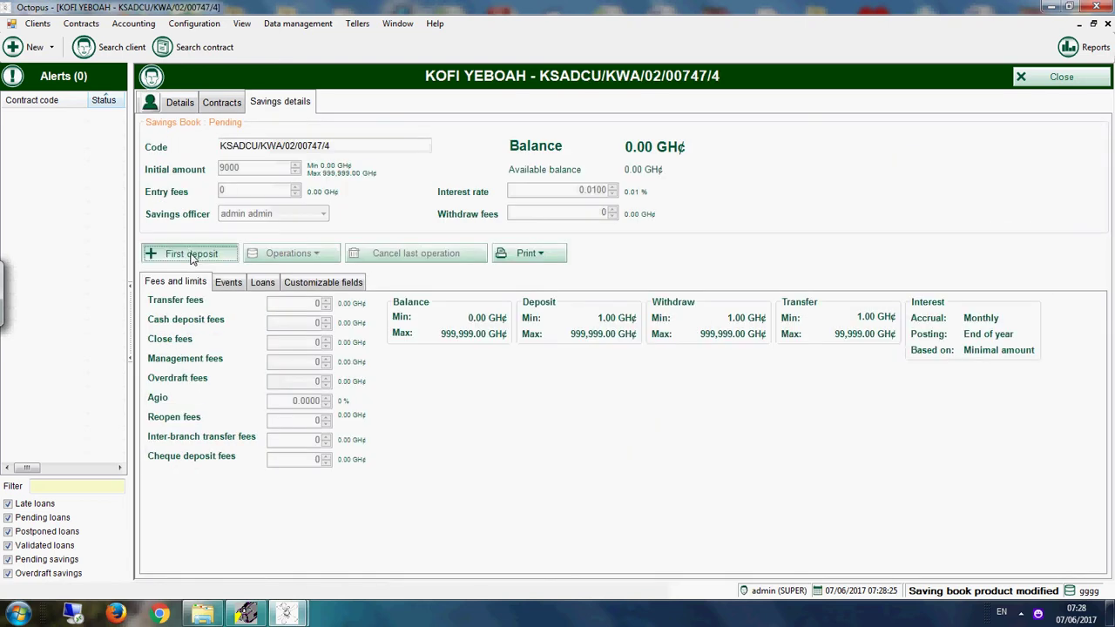
pyautogui.click(190, 253)
pyautogui.click(624, 377)
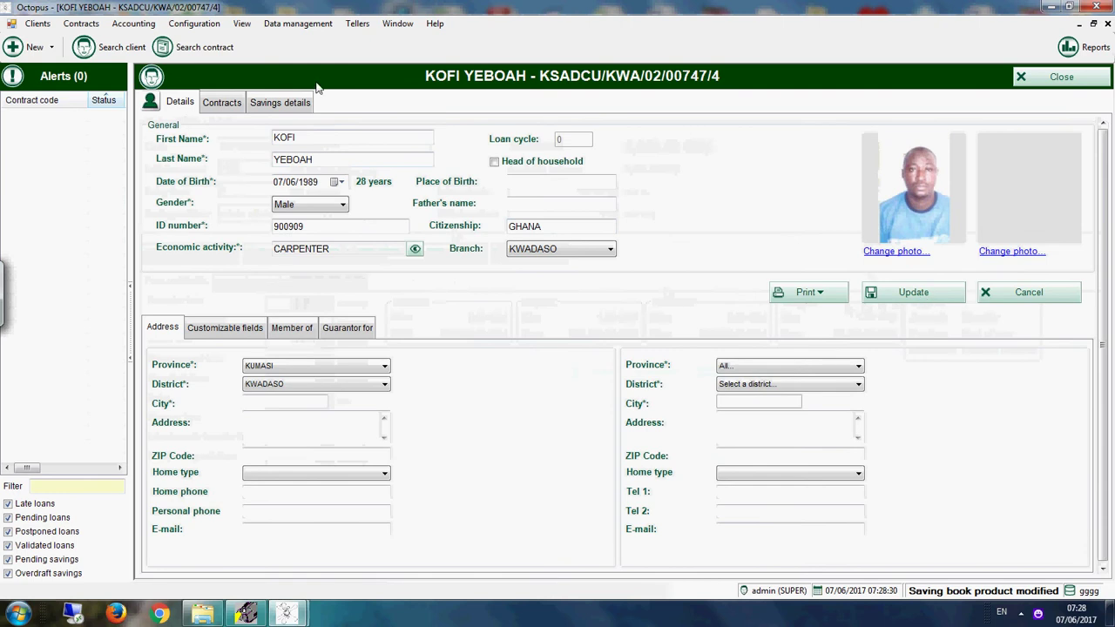
# Step: Auto-fit the Description and Code columns in the contracts list to show full codes
pyautogui.click(225, 102)
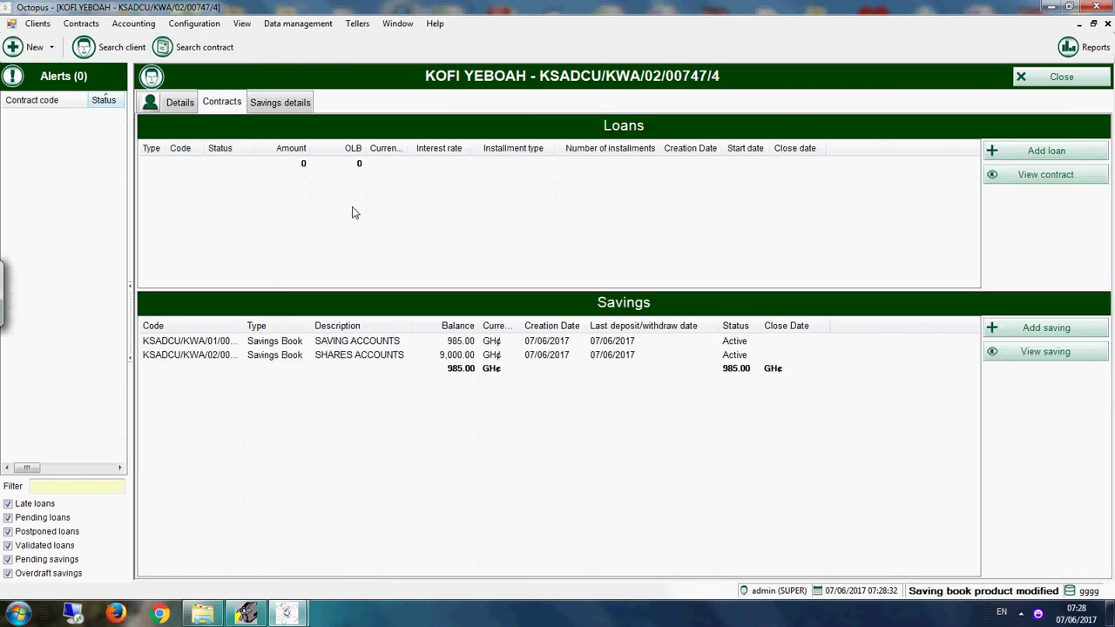
pyautogui.doubleClick(414, 325)
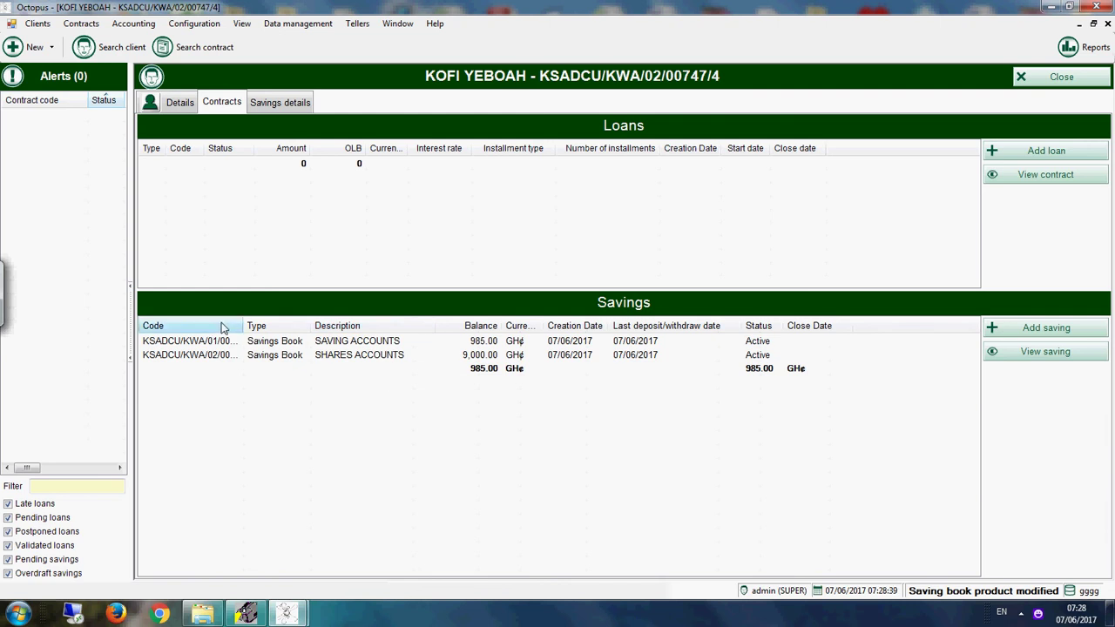
pyautogui.doubleClick(243, 326)
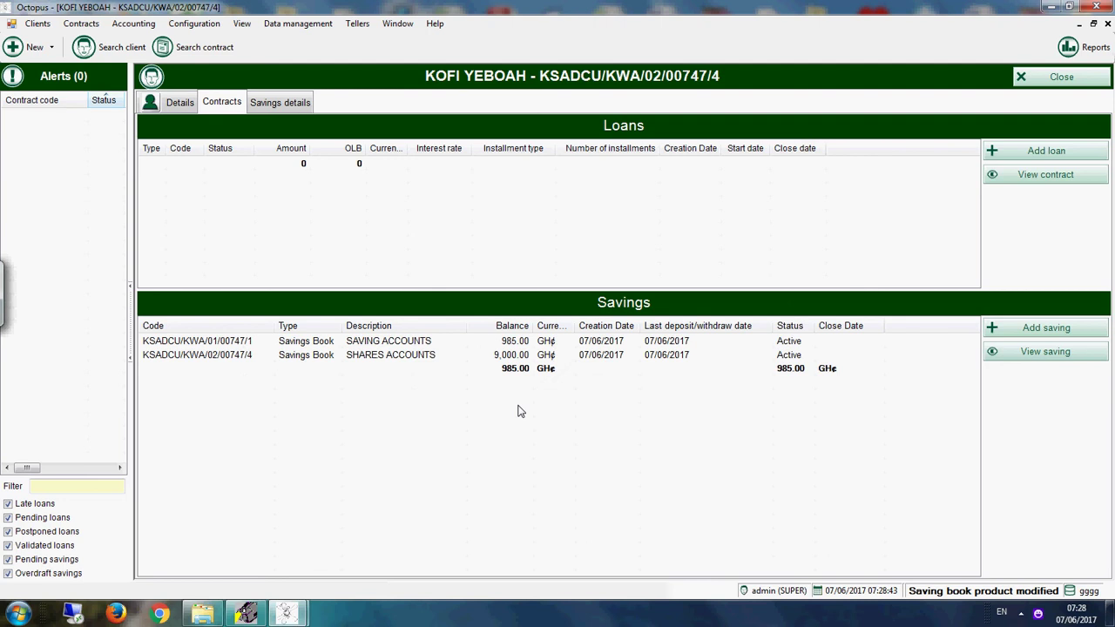
# Step: Add a COPORATE ACCOUNT savings book with initial amount 60000 and entry fees 5
pyautogui.click(1045, 329)
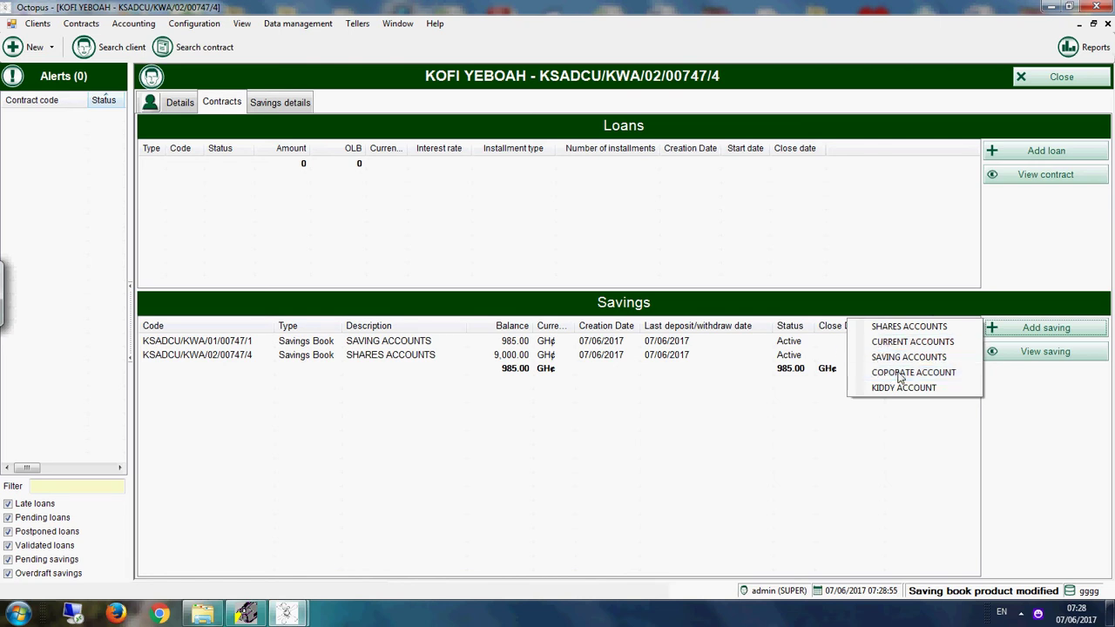
pyautogui.click(900, 376)
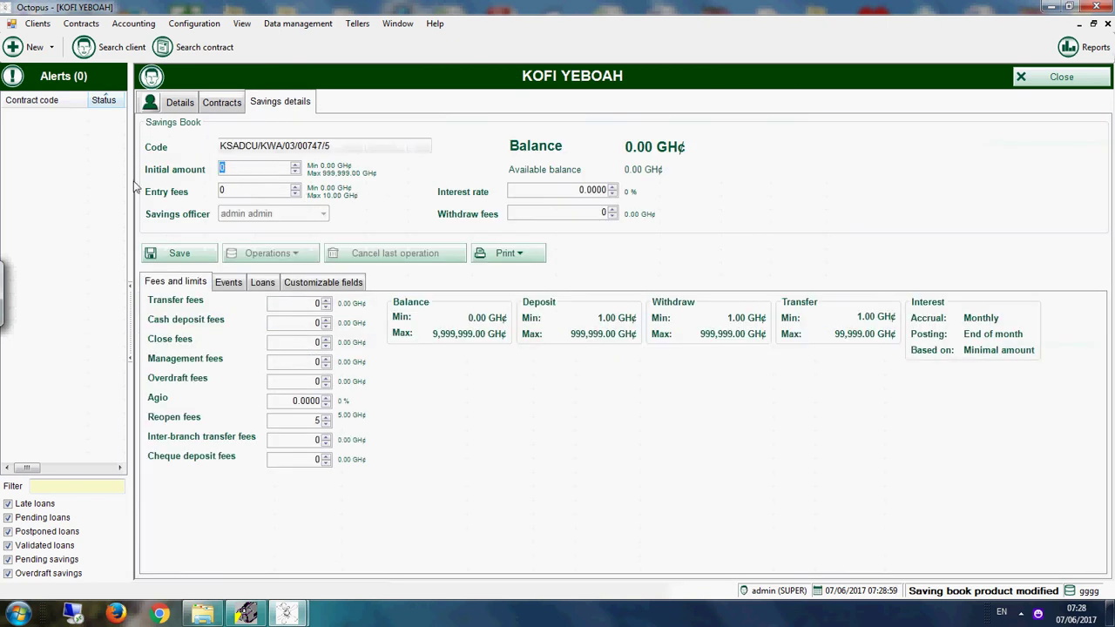
pyautogui.write('60000')
pyautogui.press('Tab')
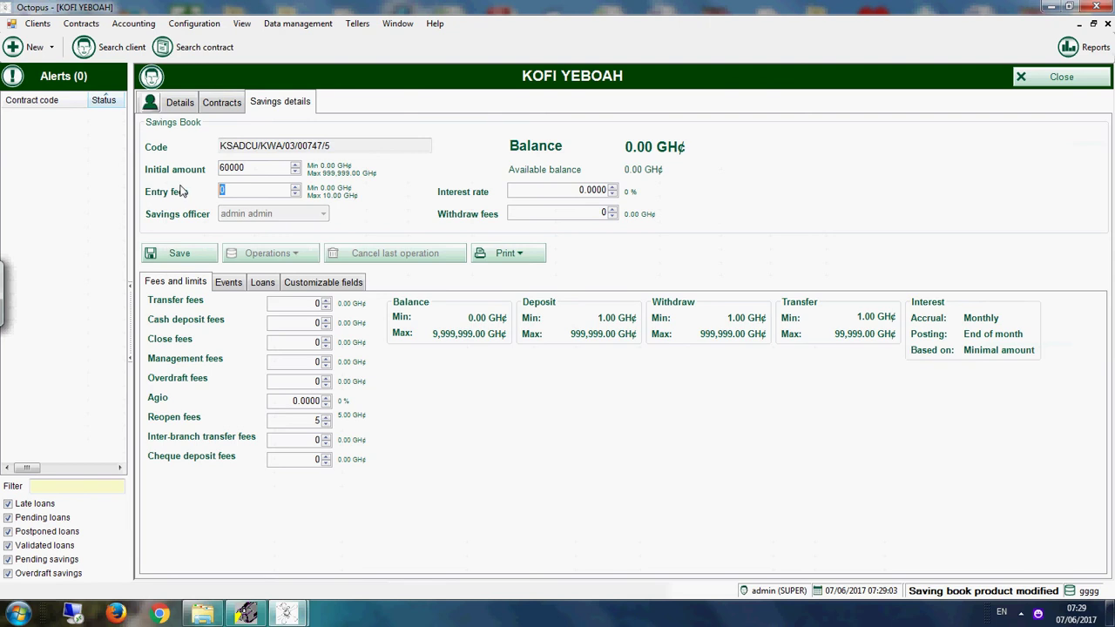
pyautogui.write('5')
pyautogui.click(203, 252)
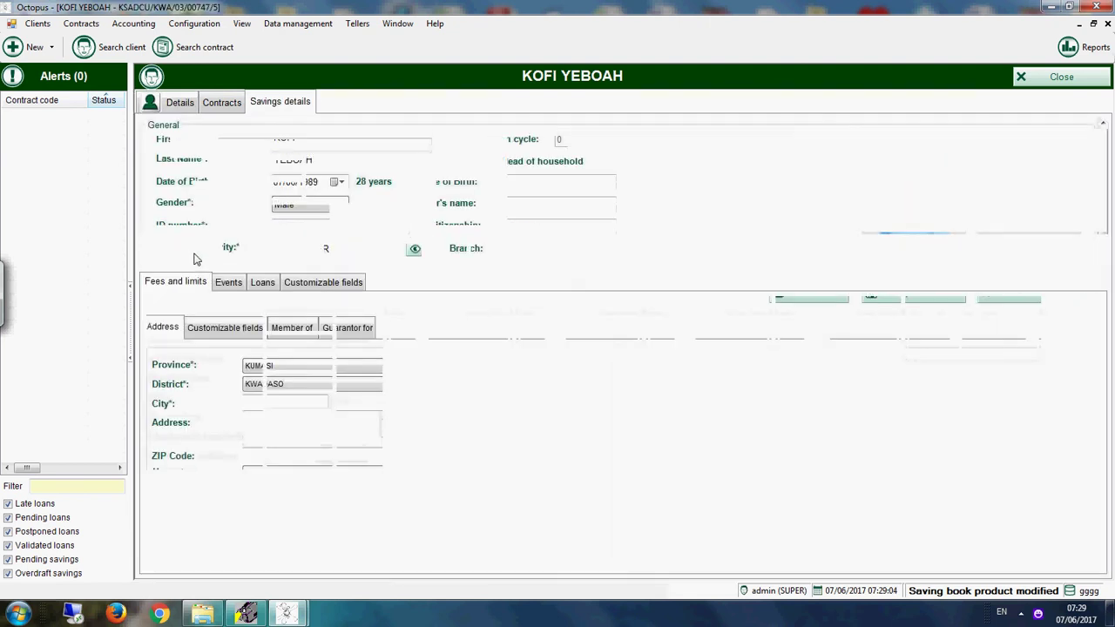
# Step: Post the 60,000.00 GH¢ first deposit, then close the client's record
pyautogui.click(195, 258)
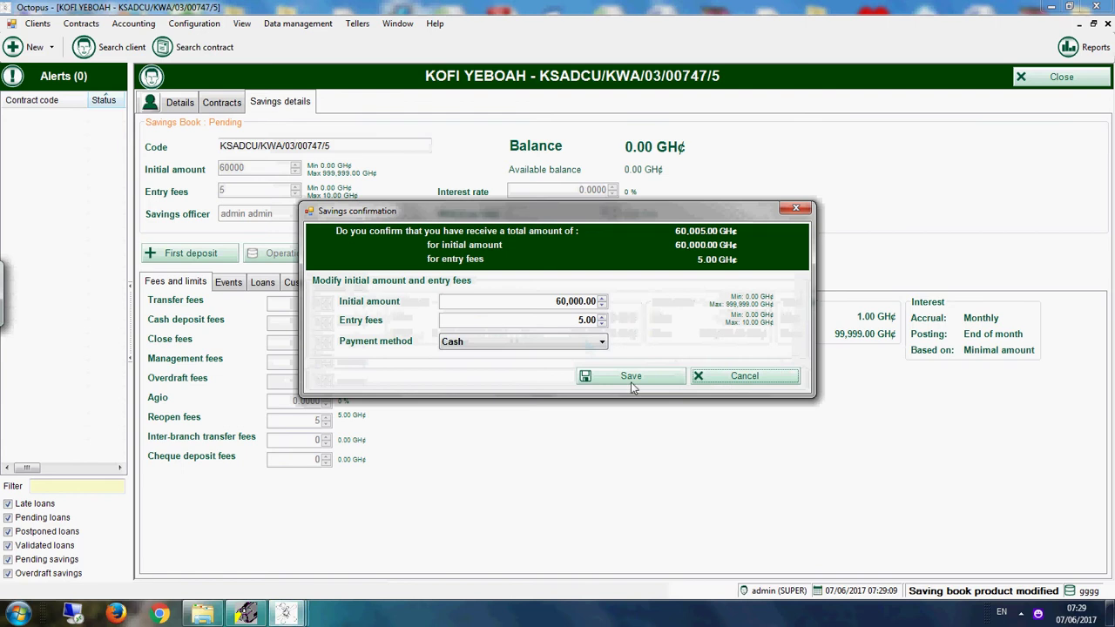
pyautogui.click(632, 379)
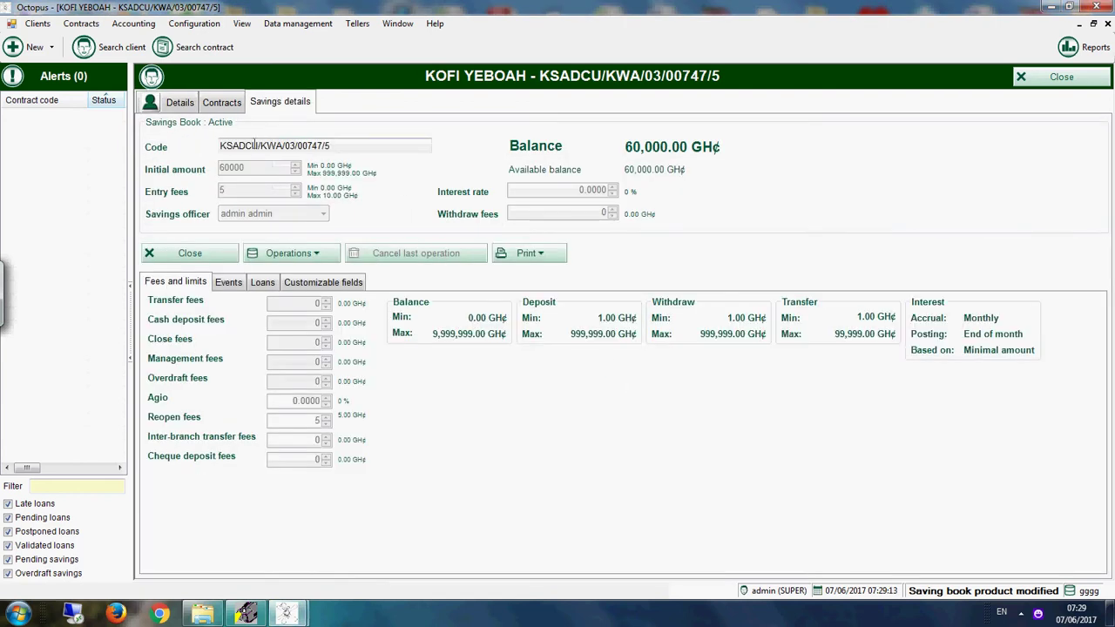
pyautogui.click(221, 104)
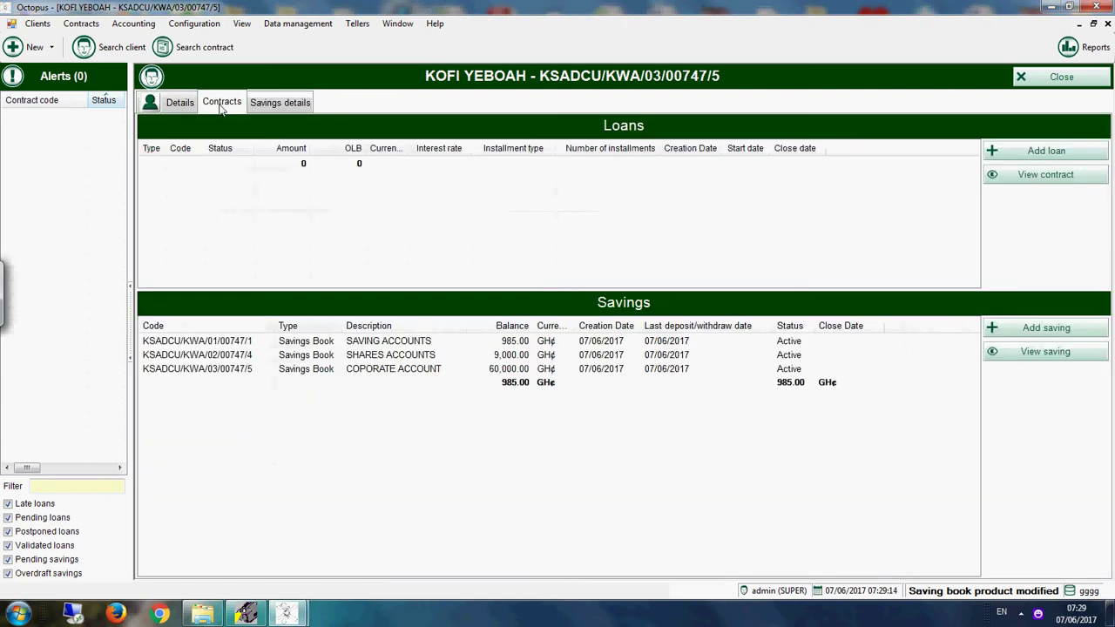
pyautogui.click(1050, 79)
# Step: List all savings contracts and open the client's SHARES ACCOUNTS savings details
pyautogui.click(547, 243)
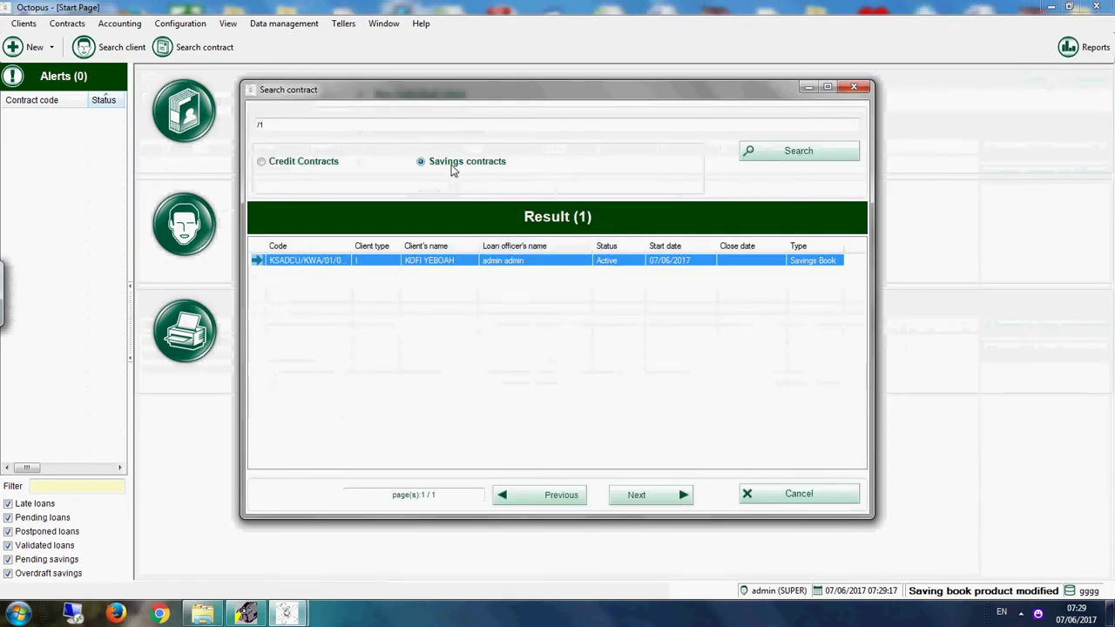
pyautogui.click(271, 125)
pyautogui.press('BackSpace')
pyautogui.press('BackSpace')
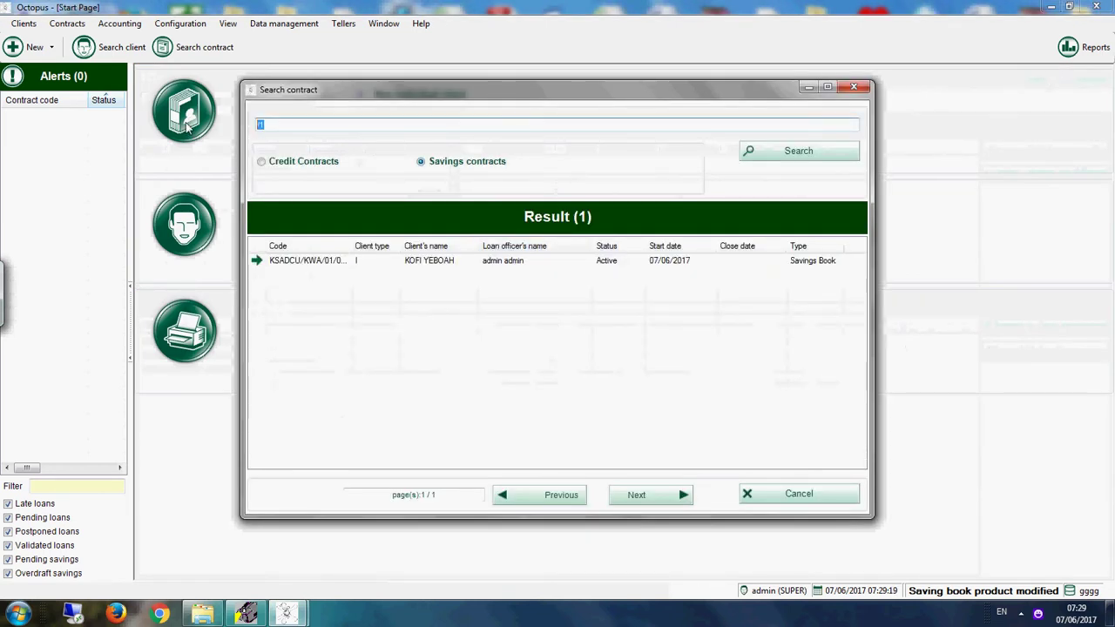
pyautogui.click(813, 154)
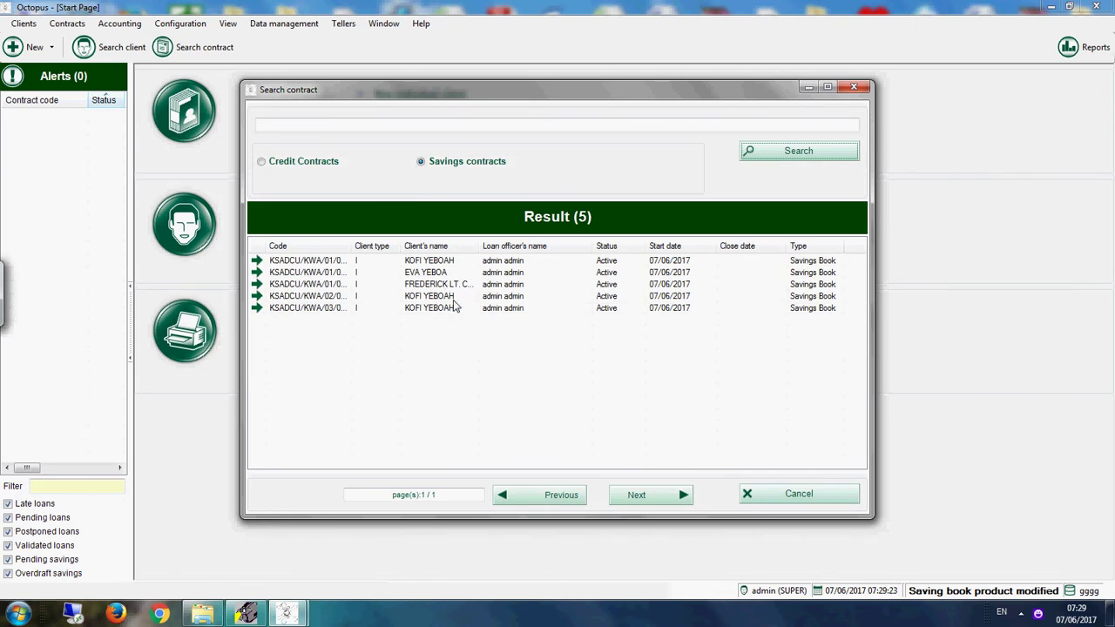
pyautogui.click(455, 300)
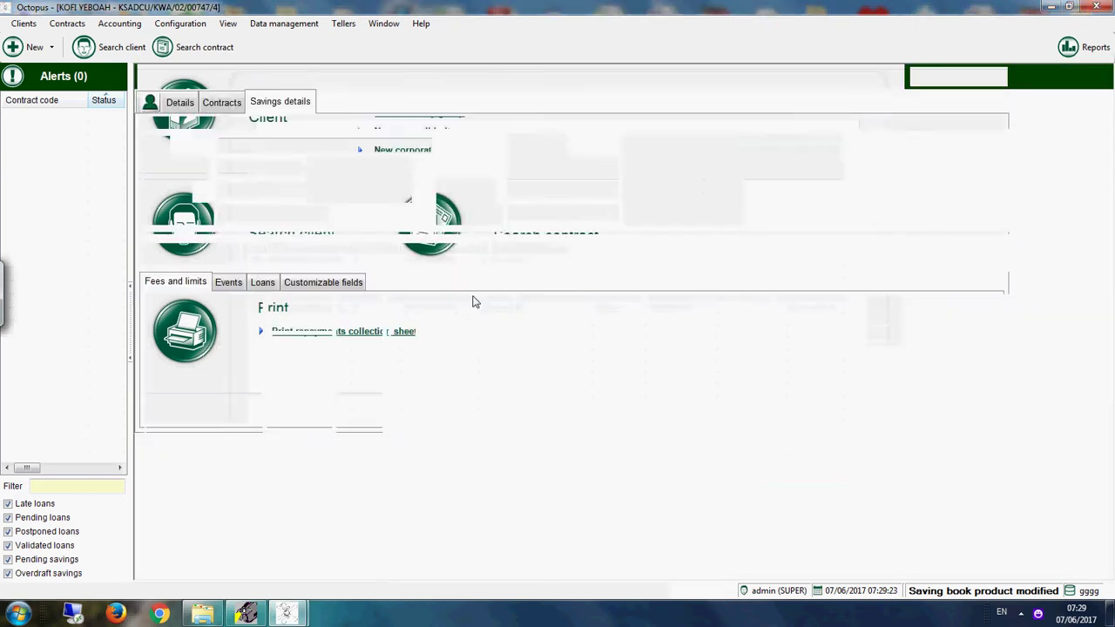
pyautogui.click(223, 105)
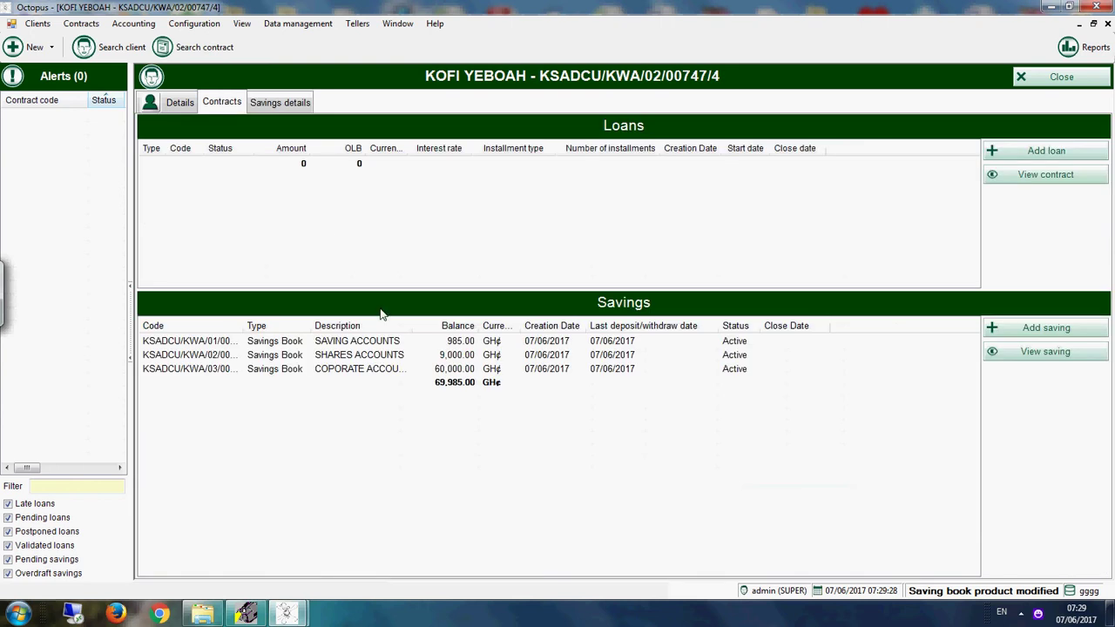
pyautogui.click(265, 104)
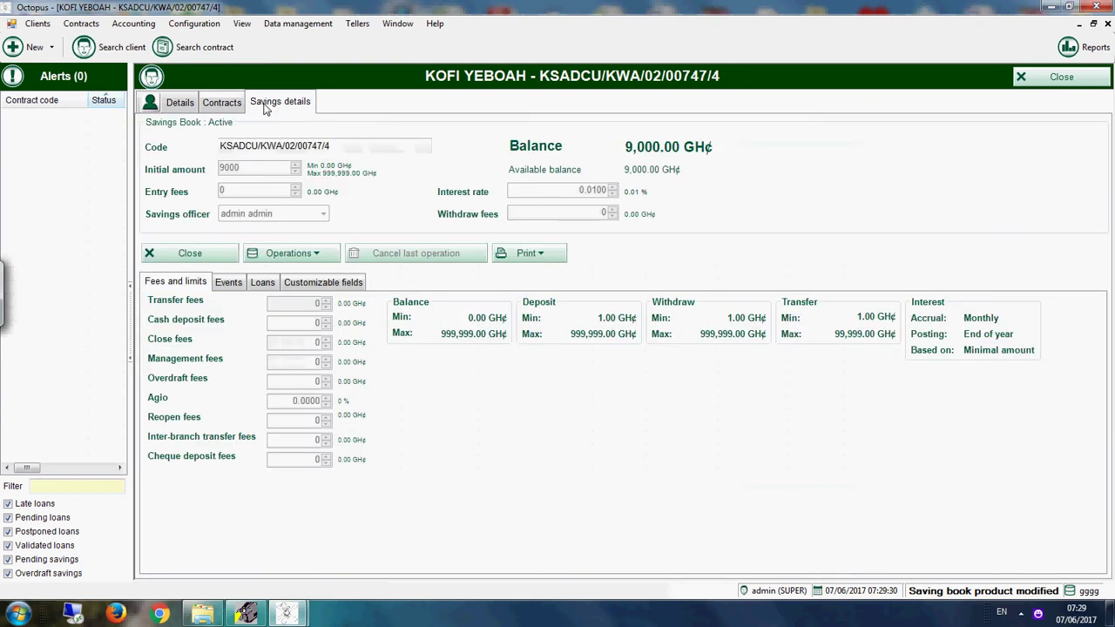
# Step: Deposit 1,200 GH¢ cash into the shares account, then close the client's record
pyautogui.click(288, 254)
pyautogui.click(305, 273)
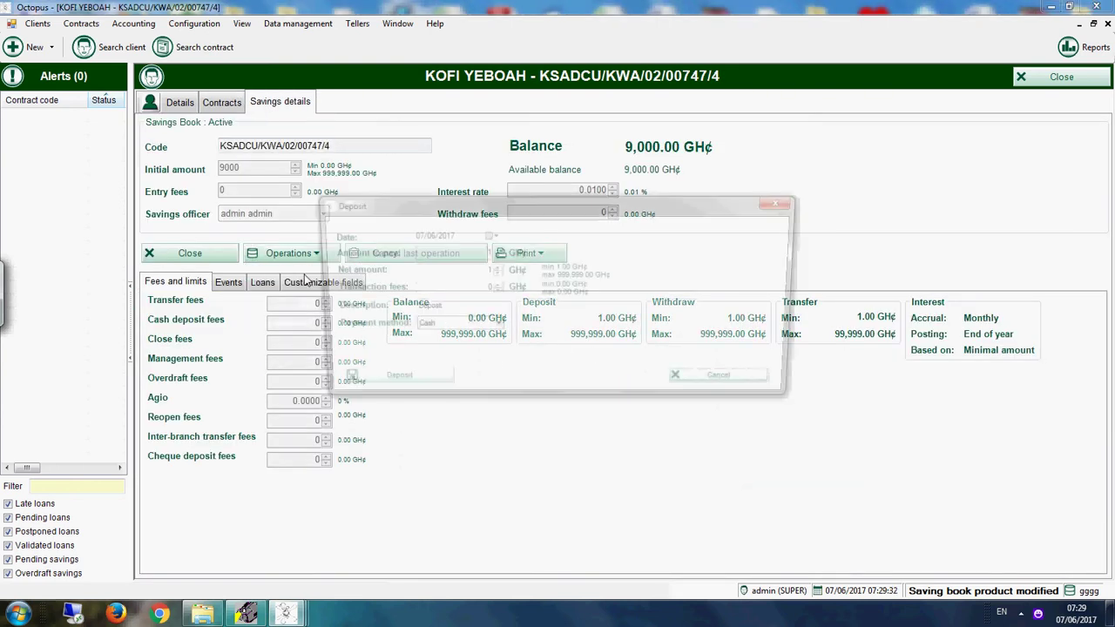
pyautogui.click(475, 271)
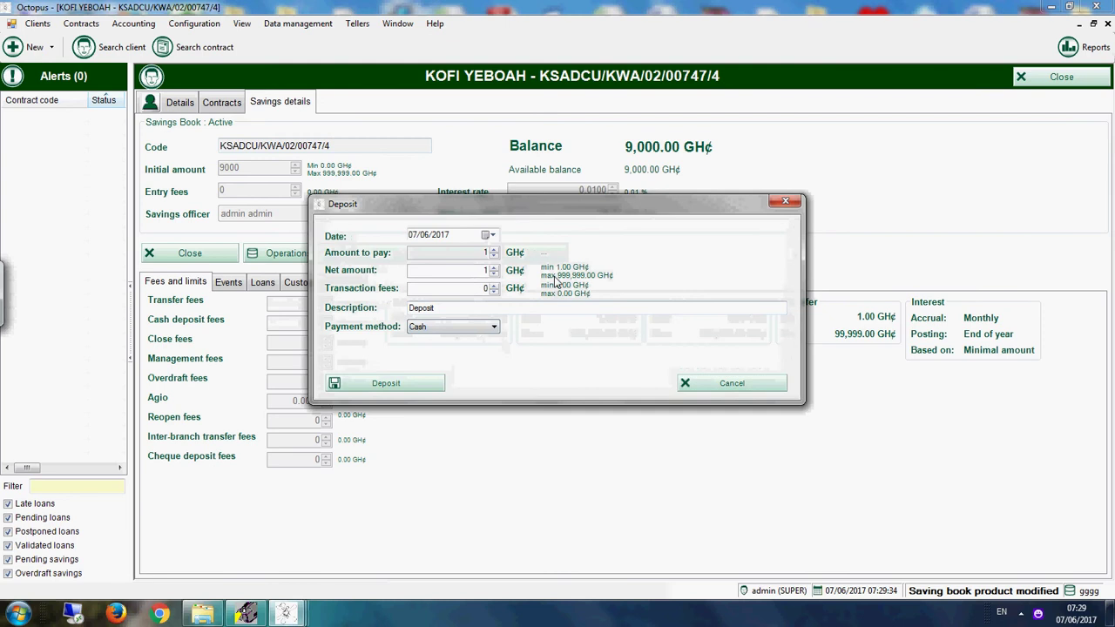
pyautogui.write('1200')
pyautogui.click(400, 391)
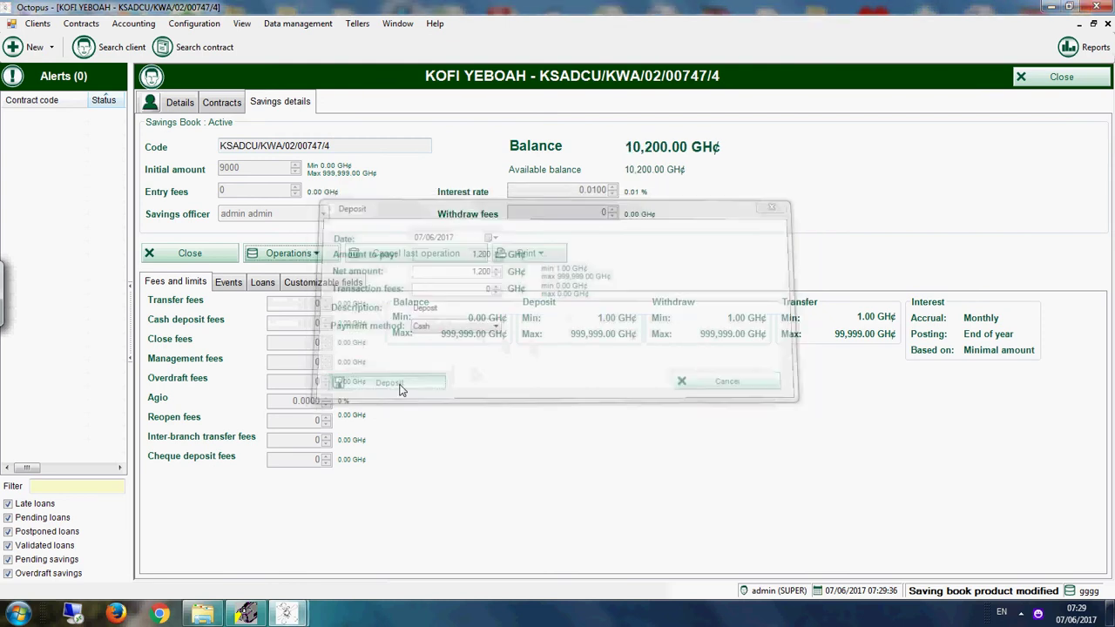
pyautogui.click(230, 101)
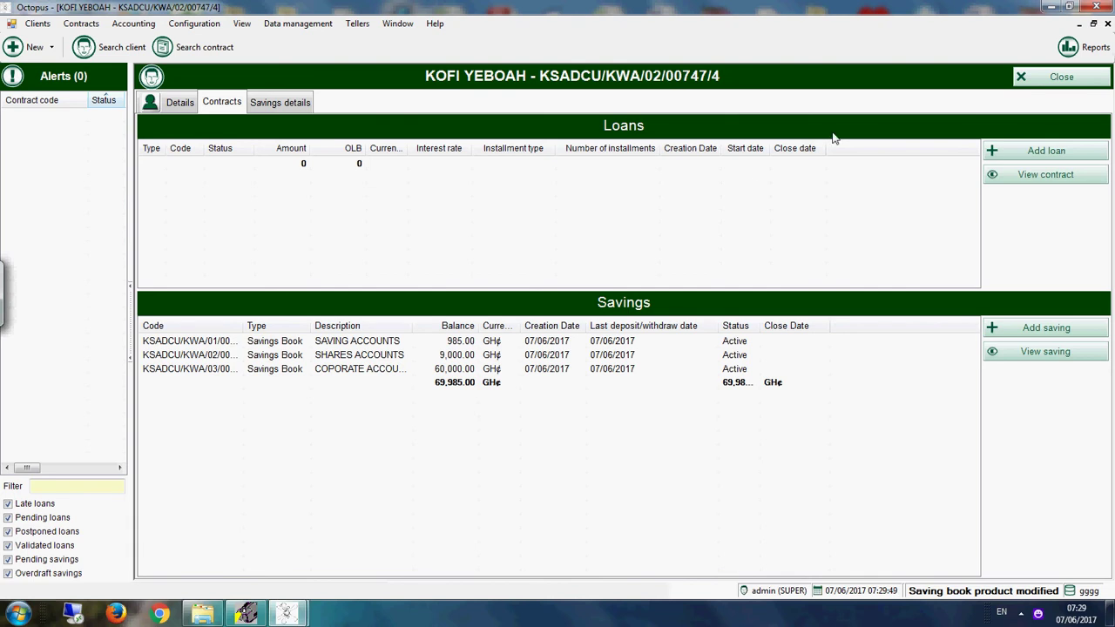
pyautogui.click(1054, 80)
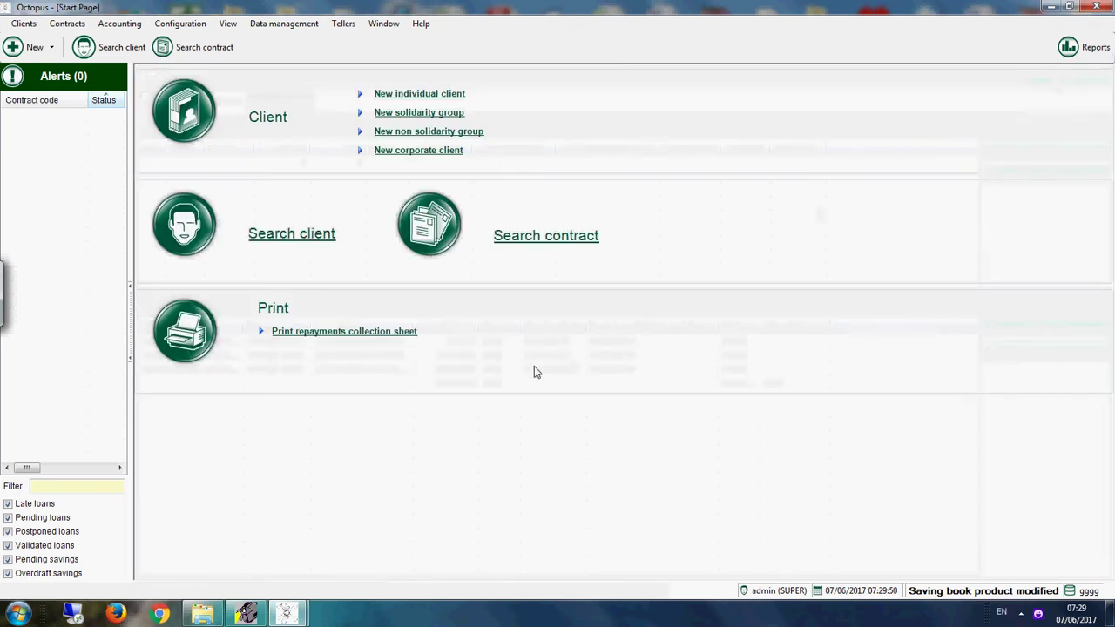
# Step: Open the third savings contract and post a 677 GH¢ cash deposit
pyautogui.click(567, 235)
pyautogui.click(438, 285)
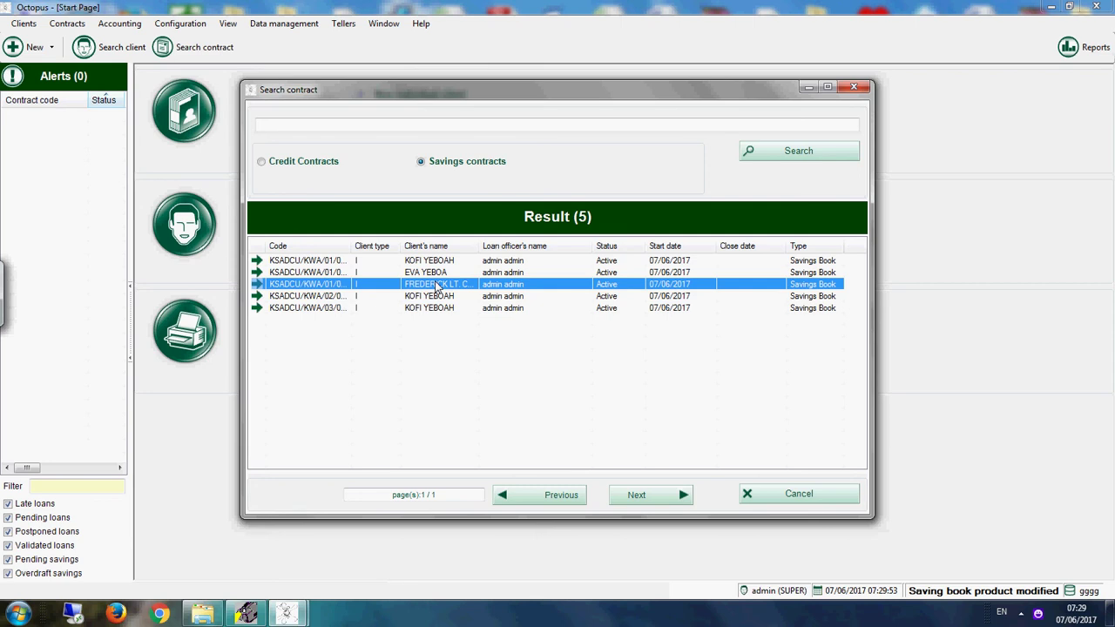
pyautogui.doubleClick(437, 285)
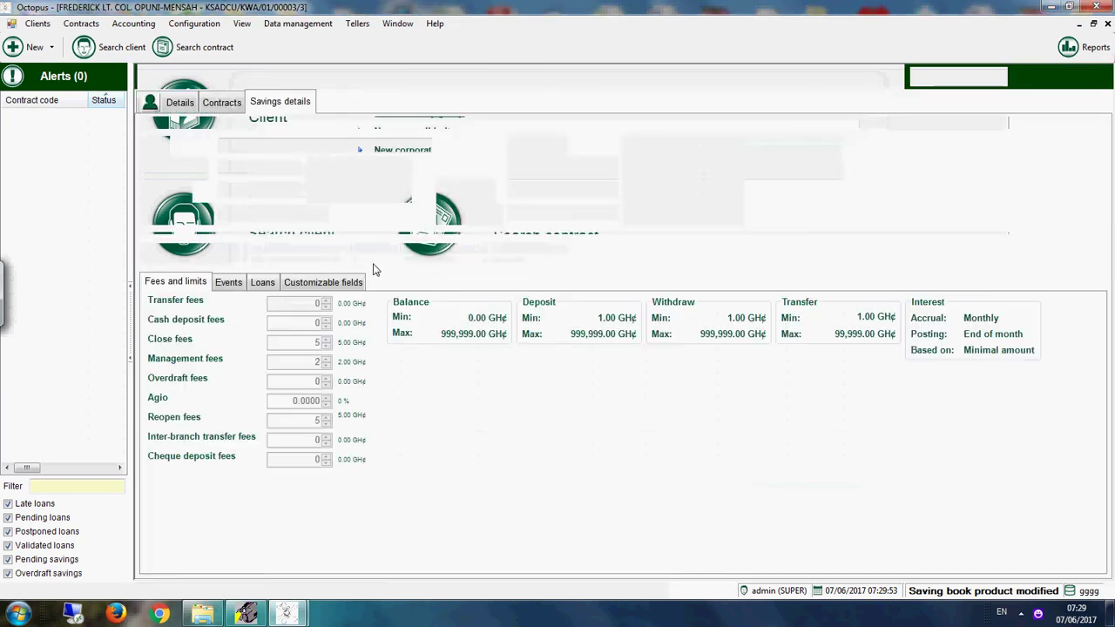
pyautogui.click(280, 254)
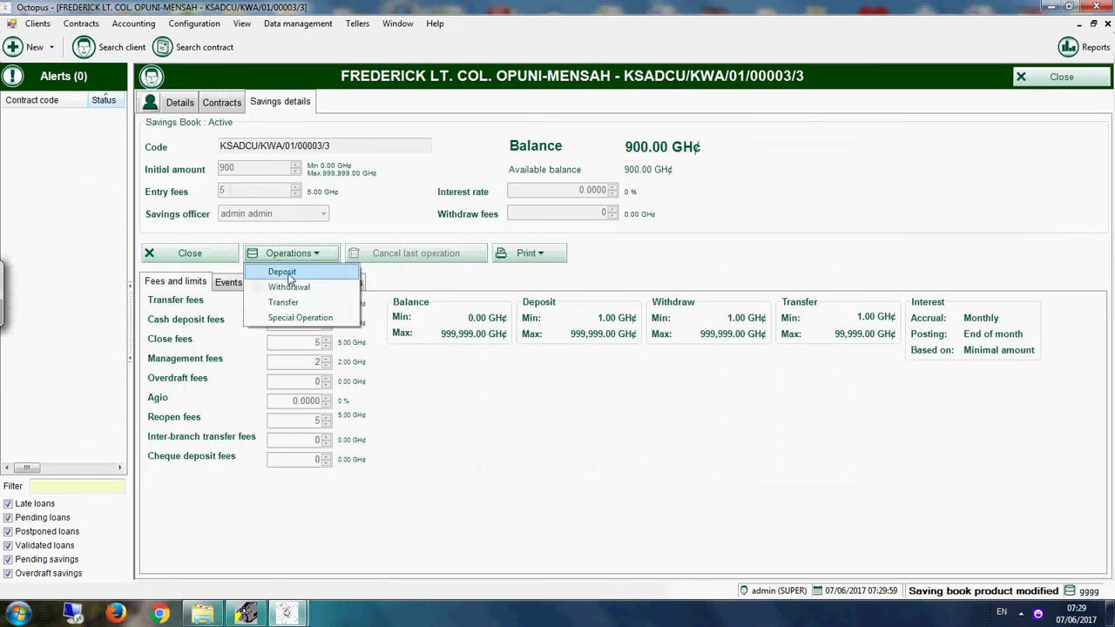
pyautogui.click(284, 272)
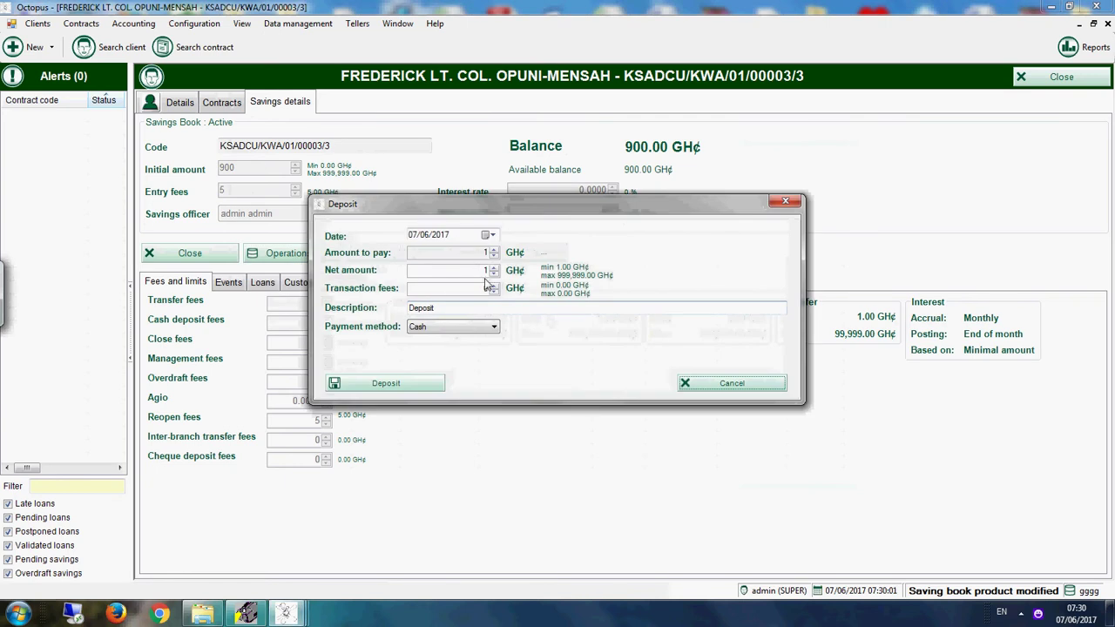
pyautogui.click(416, 383)
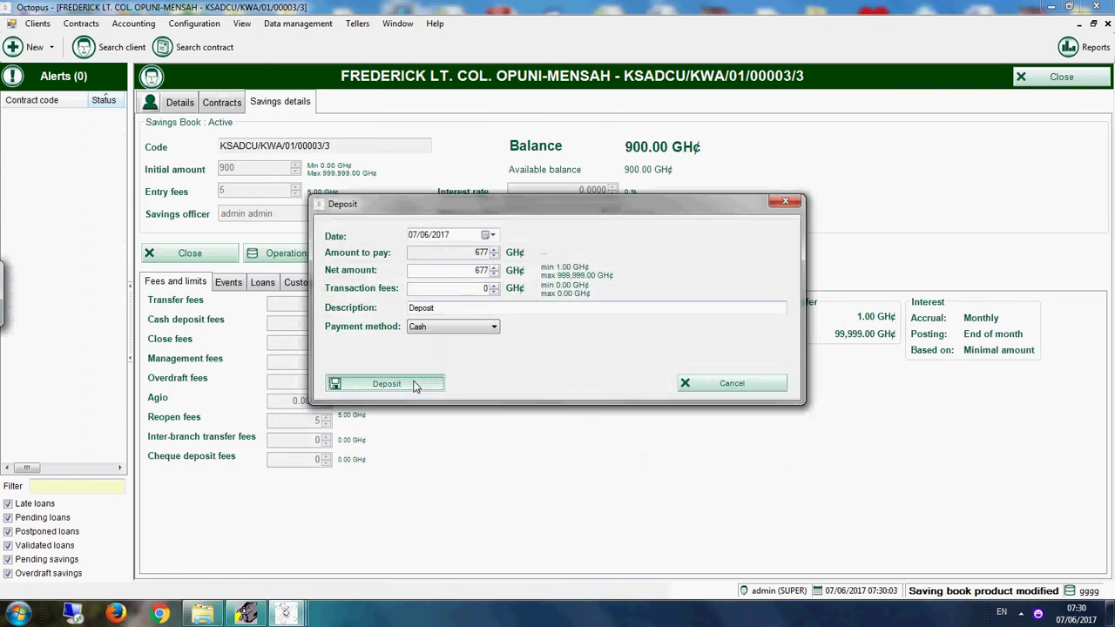
# Step: Start a 123 GH¢ withdrawal, cancel it unposted, and close the client's record
pyautogui.click(280, 255)
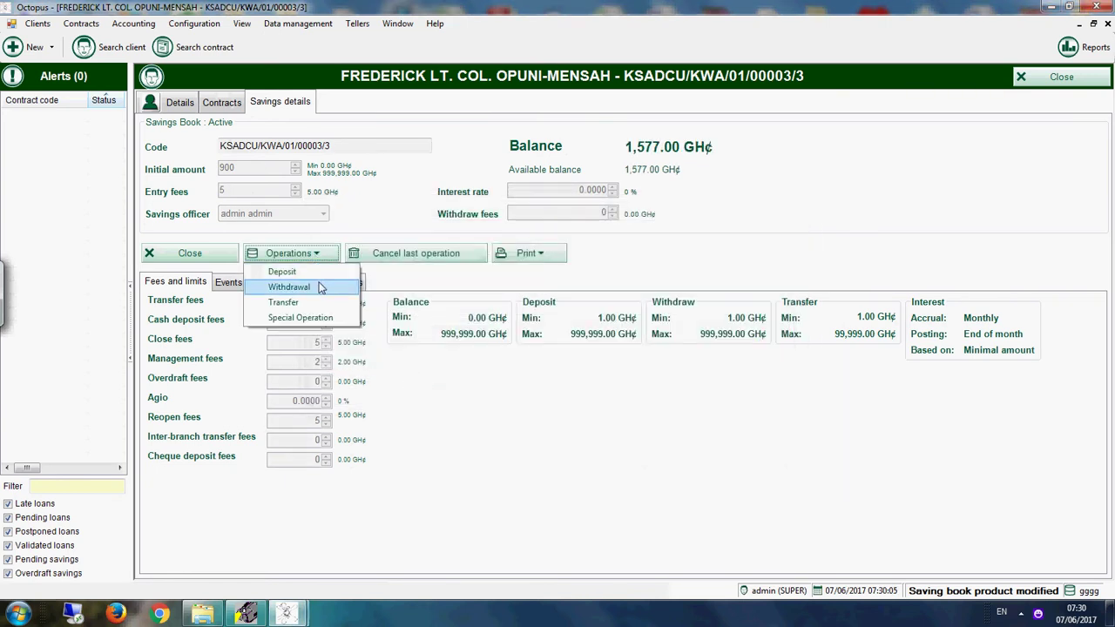
pyautogui.click(319, 289)
pyautogui.press('Tab')
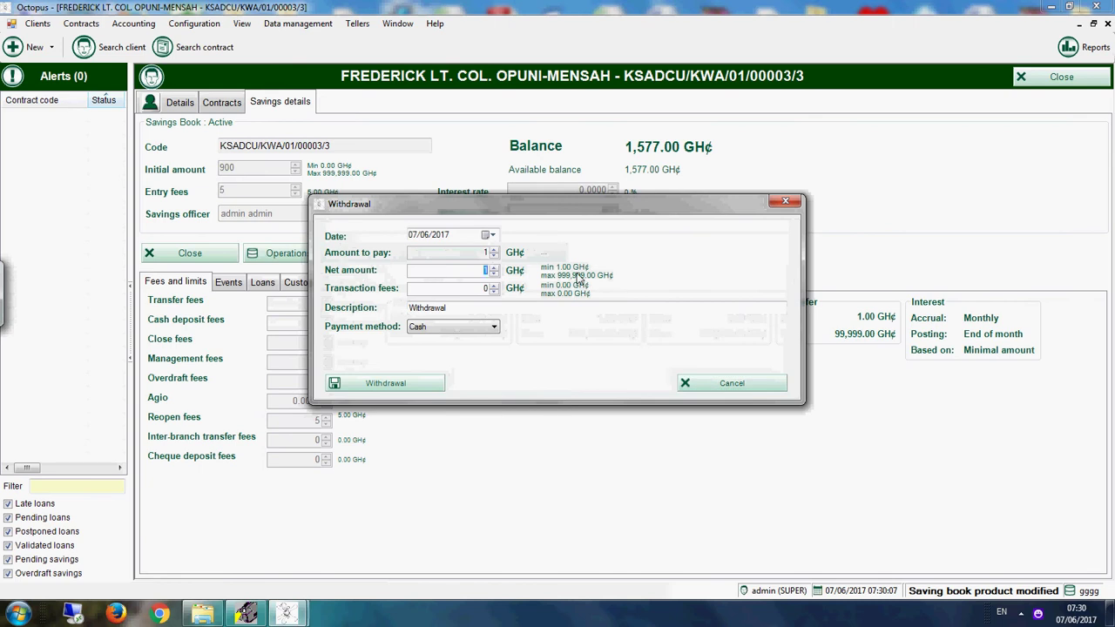
pyautogui.write('123')
pyautogui.click(476, 285)
pyautogui.click(718, 379)
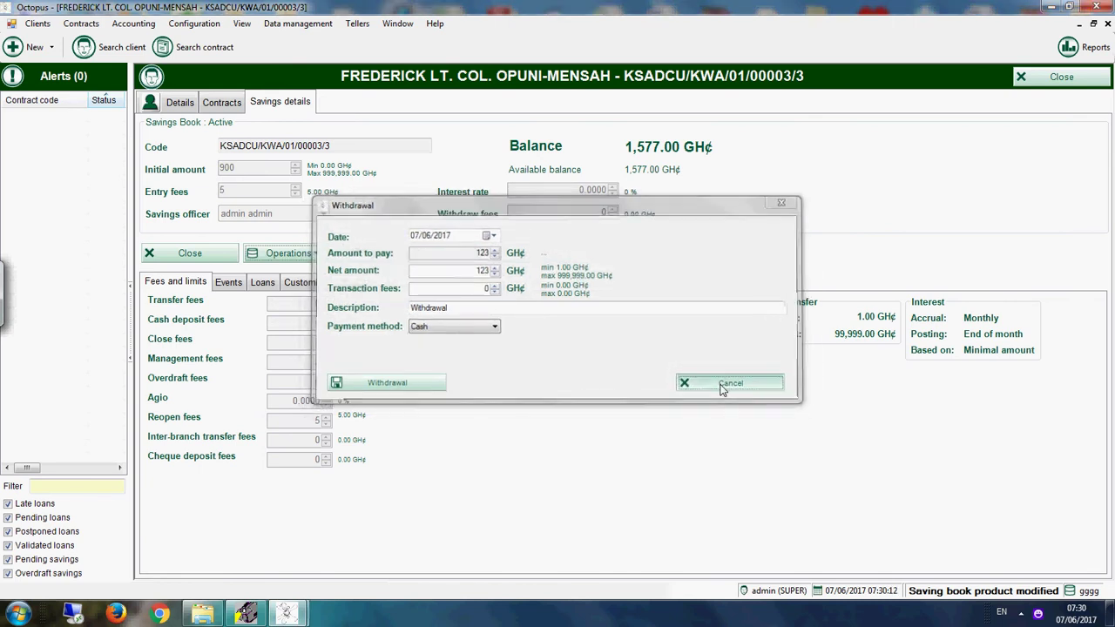
pyautogui.click(1046, 80)
# Step: Open the 800 GH¢ savings book from contract search and start a cash withdrawal
pyautogui.click(579, 234)
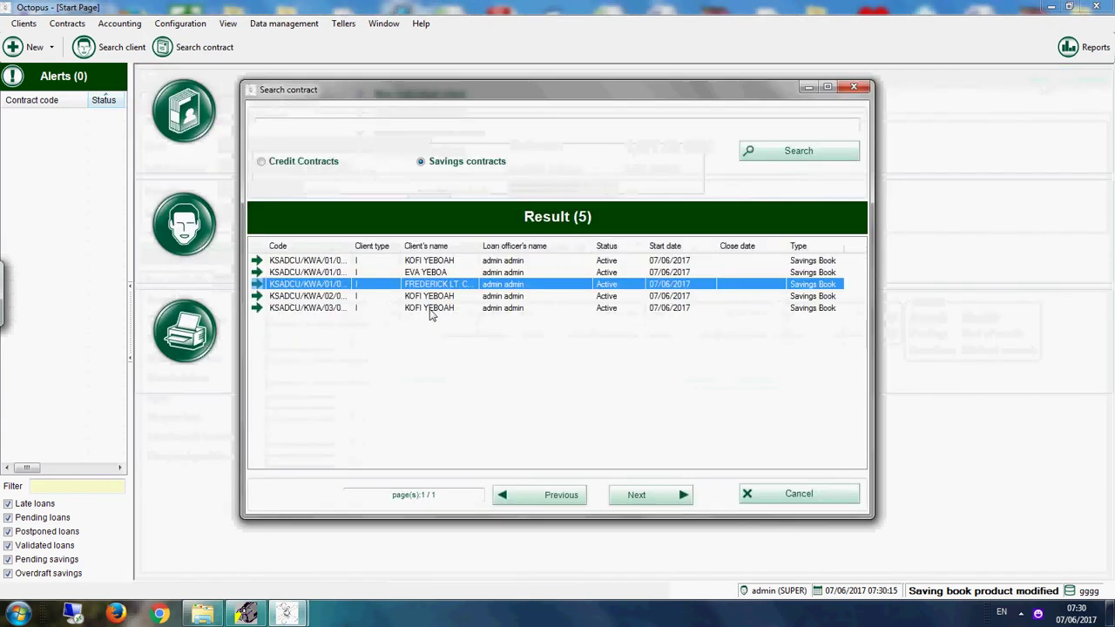
pyautogui.click(439, 273)
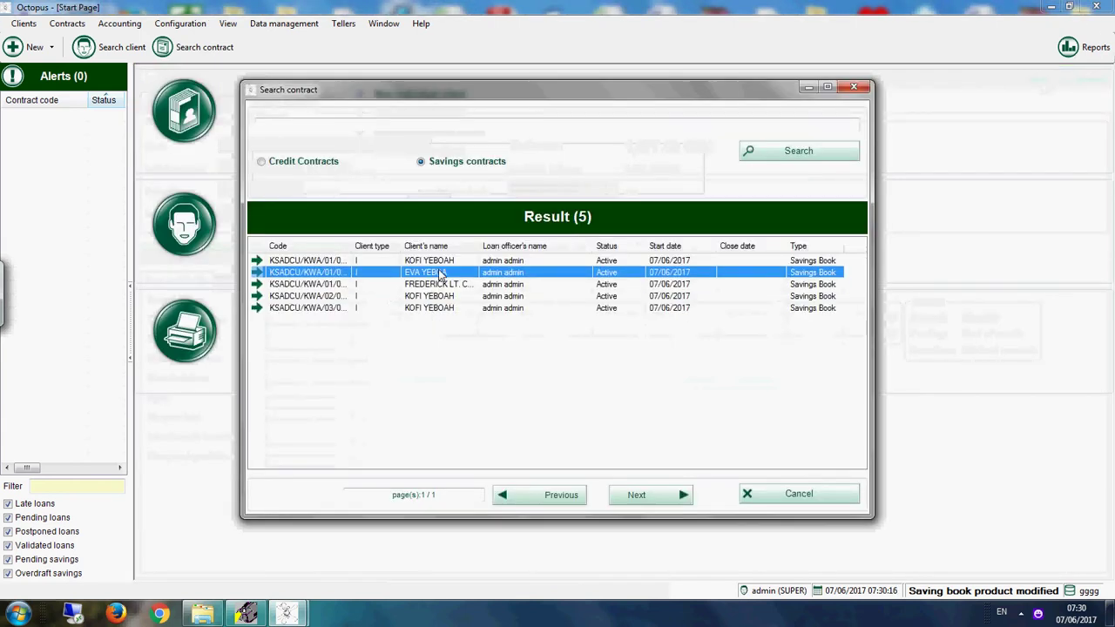
pyautogui.doubleClick(440, 273)
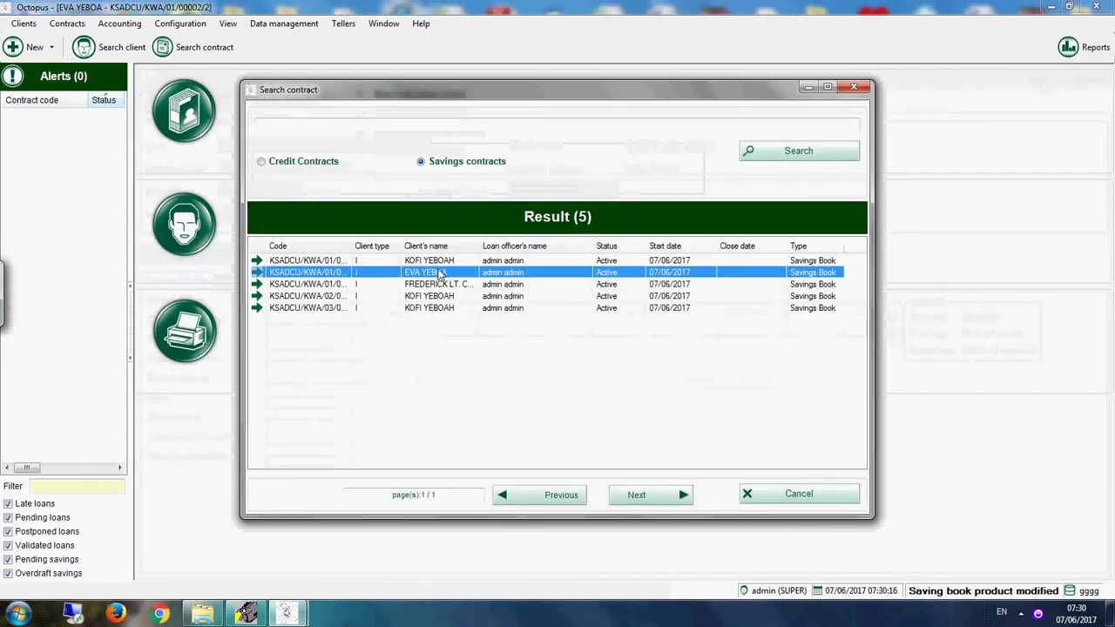
pyautogui.click(294, 252)
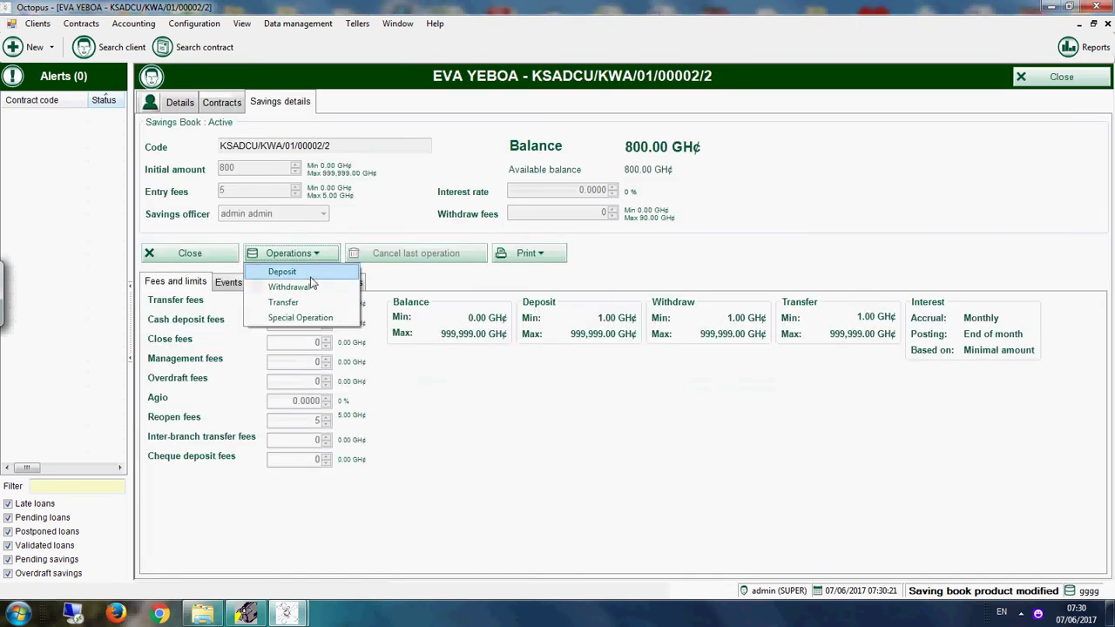
pyautogui.click(316, 288)
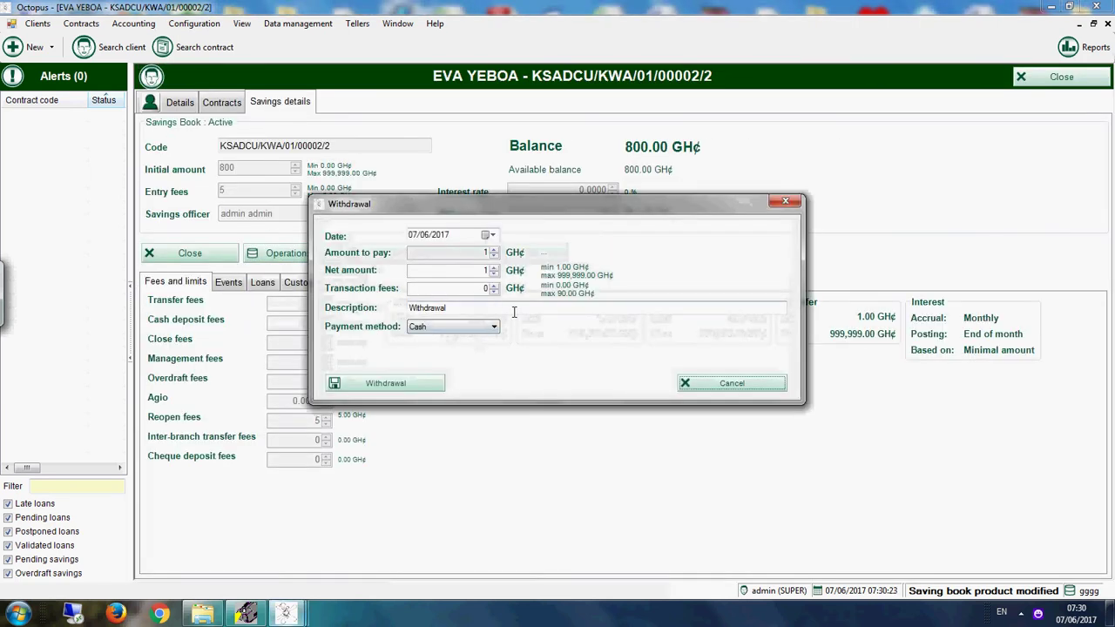
# Step: Attempt withdrawals of 800 and 2,000 GH¢, dismissing each invalid-balance error
pyautogui.doubleClick(484, 270)
pyautogui.write('800')
pyautogui.press('Tab')
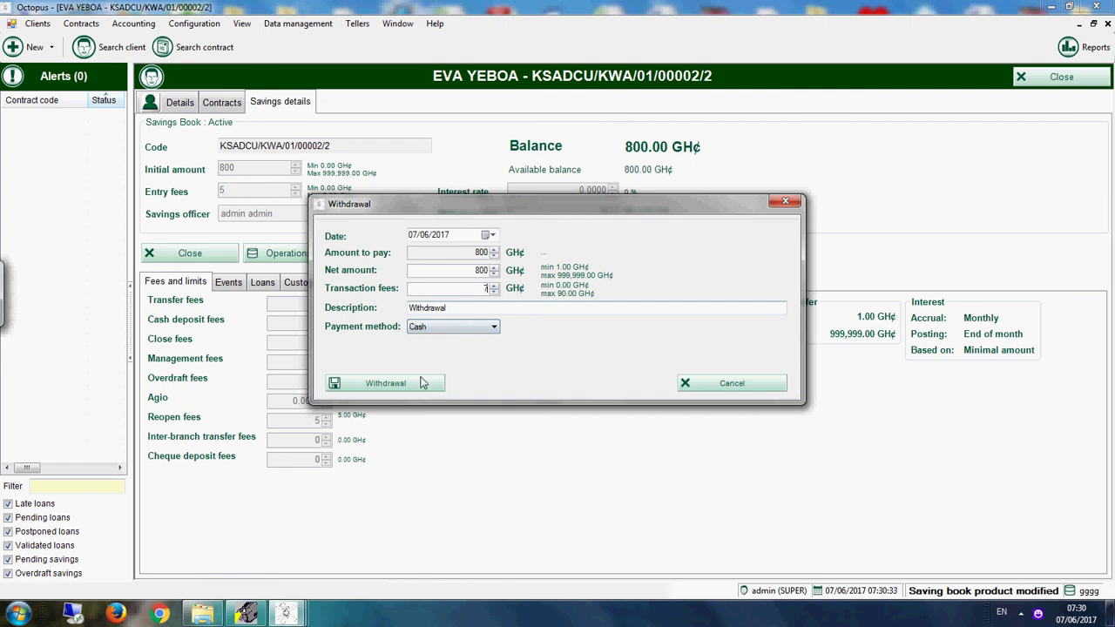
pyautogui.click(399, 392)
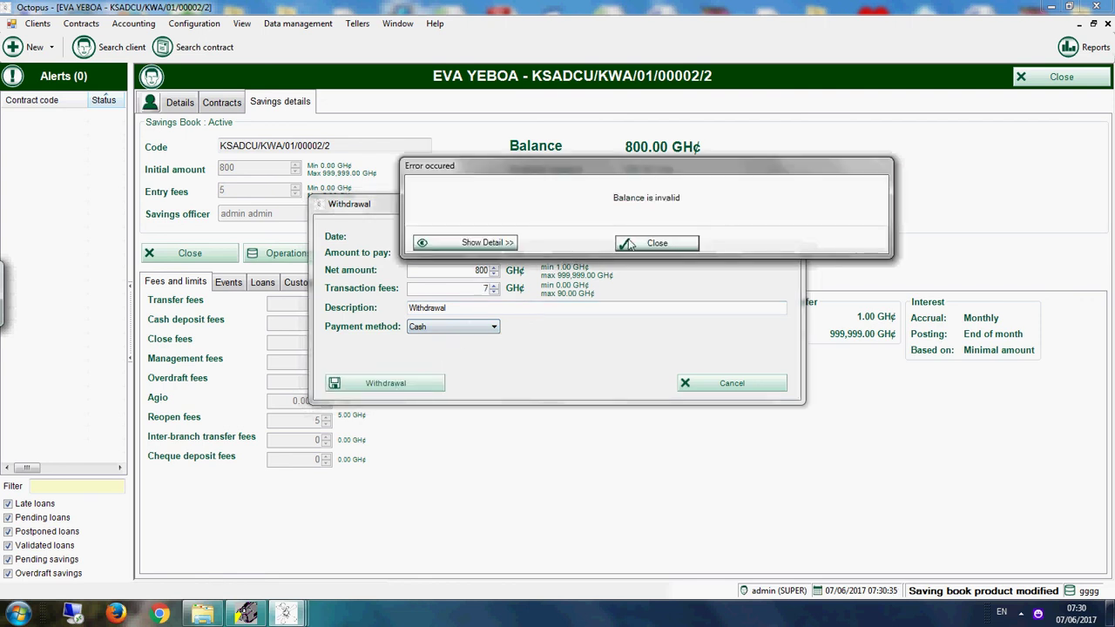
pyautogui.click(633, 243)
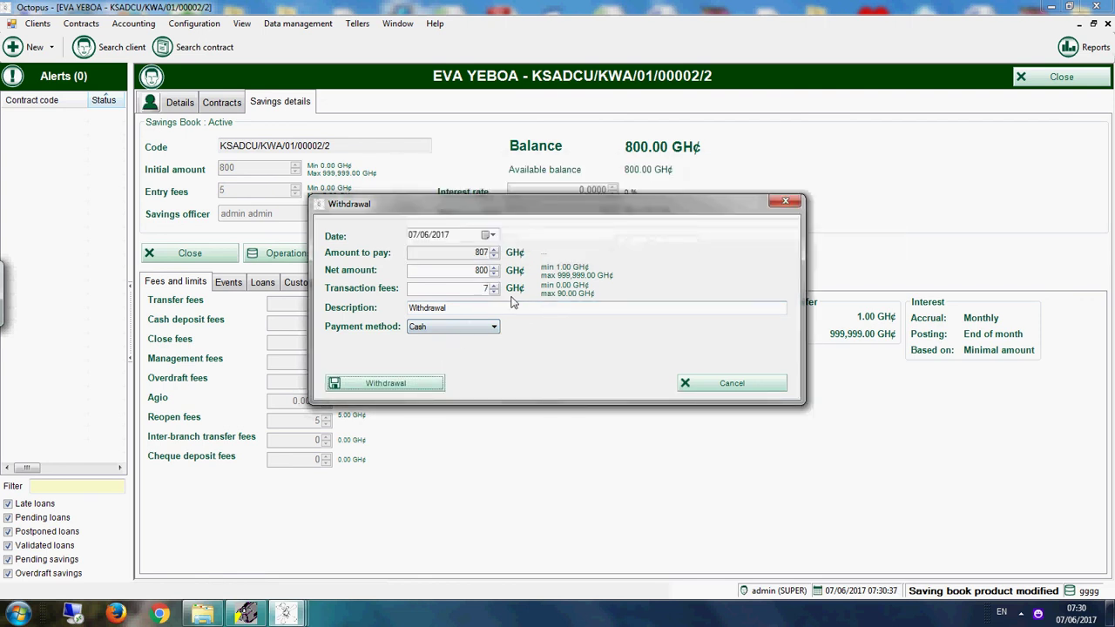
pyautogui.doubleClick(472, 270)
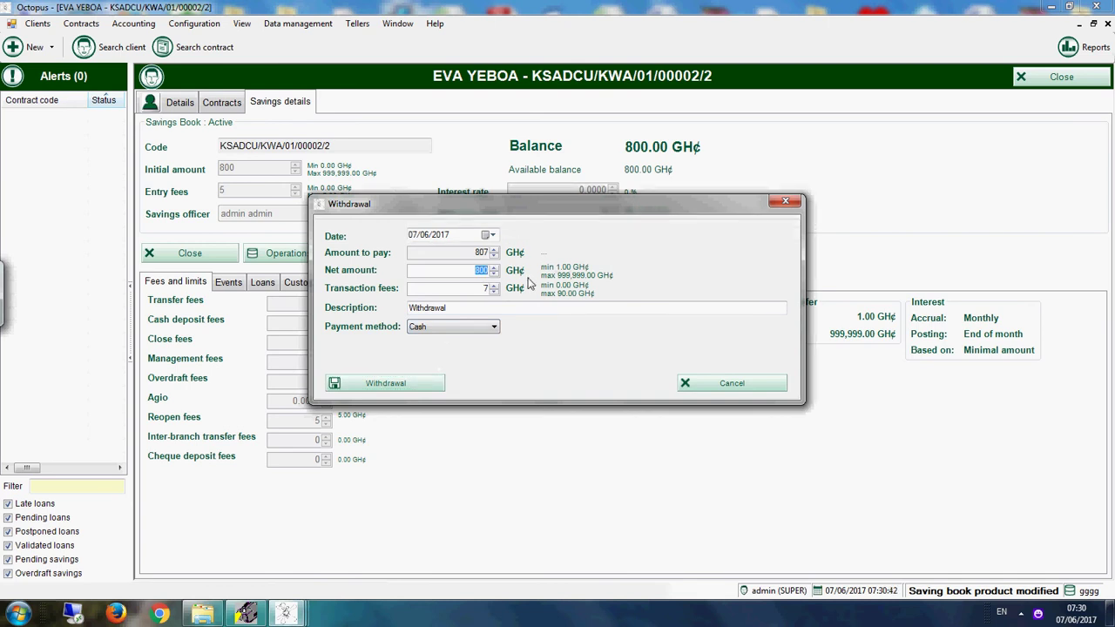
pyautogui.write('2000')
pyautogui.click(419, 383)
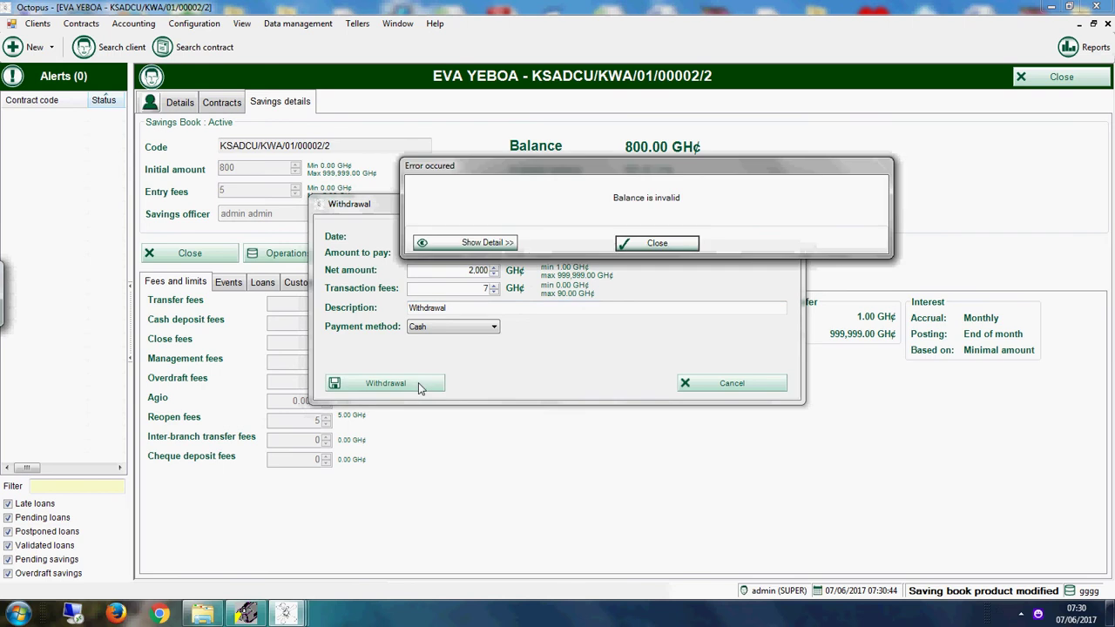
pyautogui.press('Return')
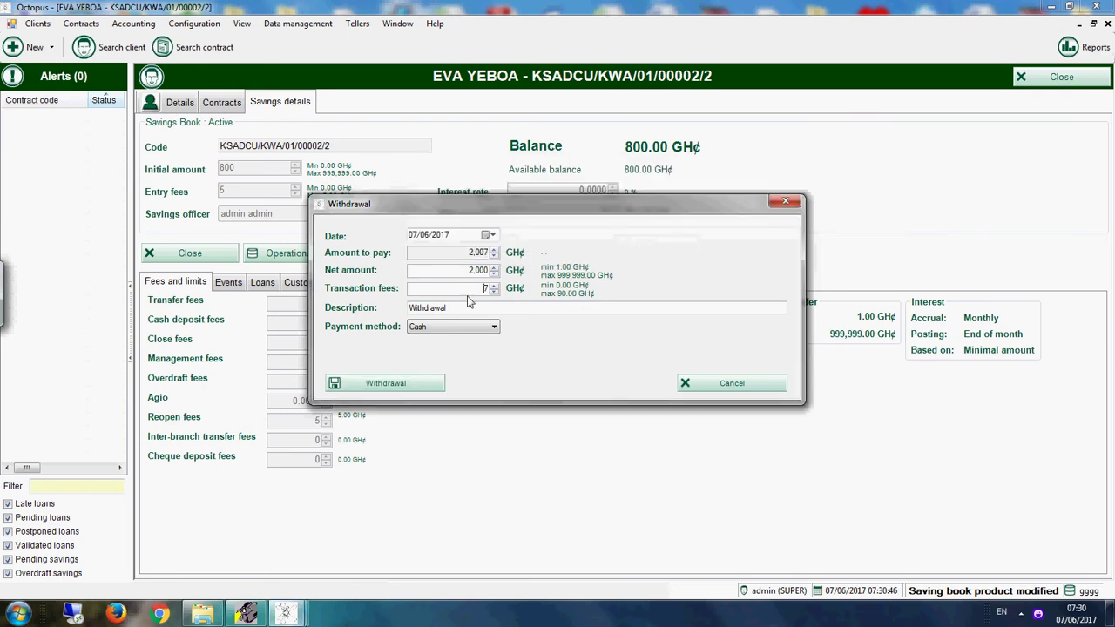
# Step: Withdraw 200 GH¢ with a 7 GH¢ fee, leaving 593.00 GH¢, and close the contract
pyautogui.moveTo(468, 270); pyautogui.dragTo(546, 275)
pyautogui.write('200')
pyautogui.click(420, 385)
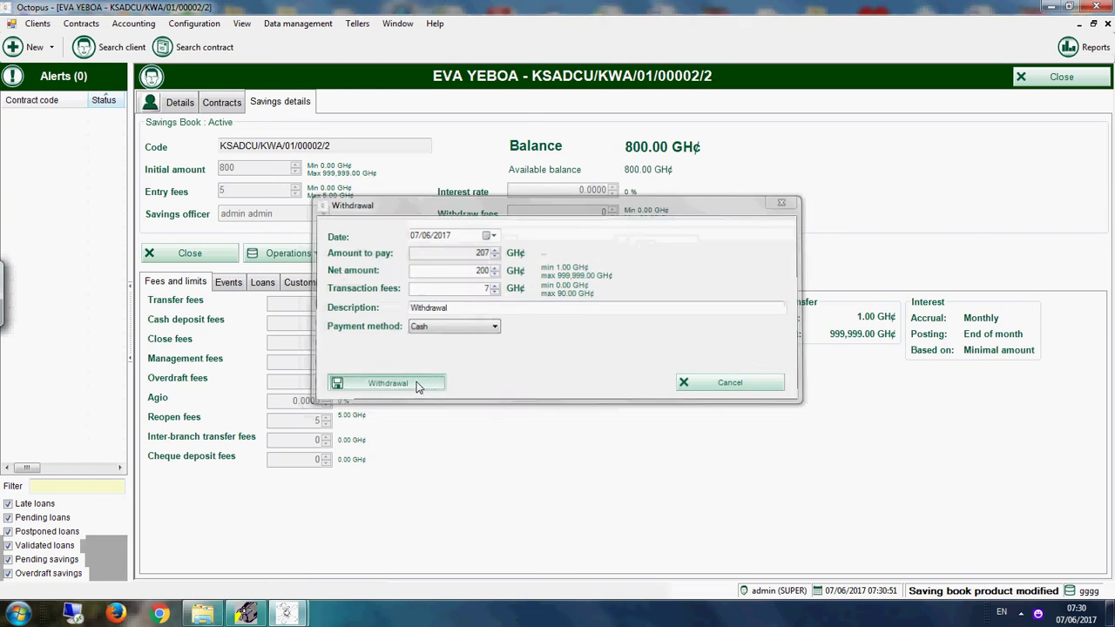
pyautogui.click(1062, 78)
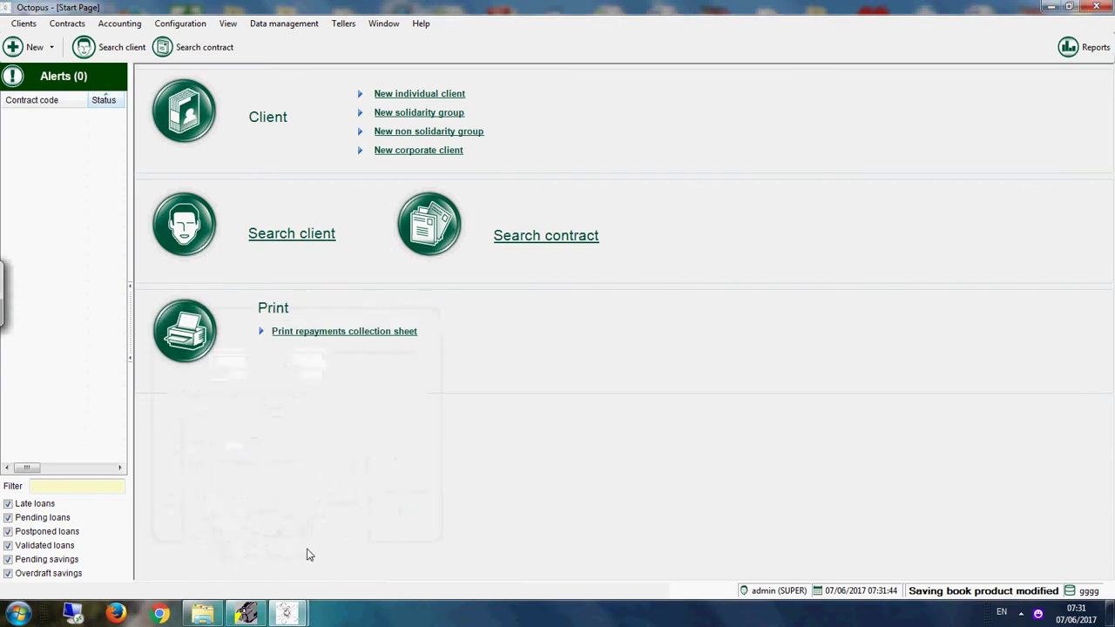
# Step: Restore the leftover Search contract window, rerun its search, and close it
pyautogui.moveTo(287, 614)
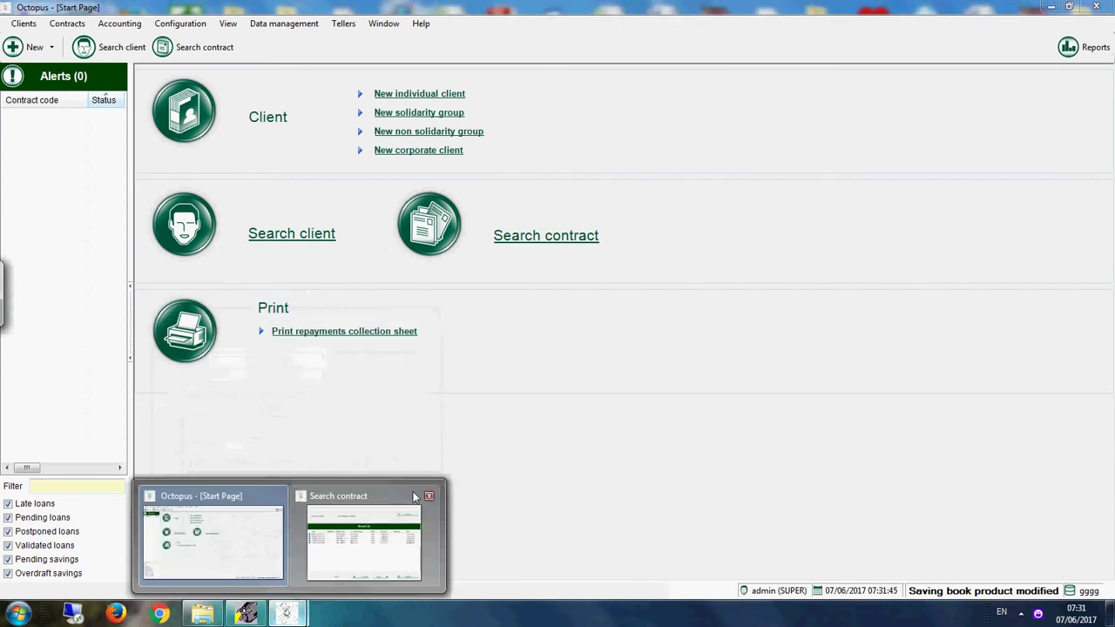
pyautogui.click(405, 514)
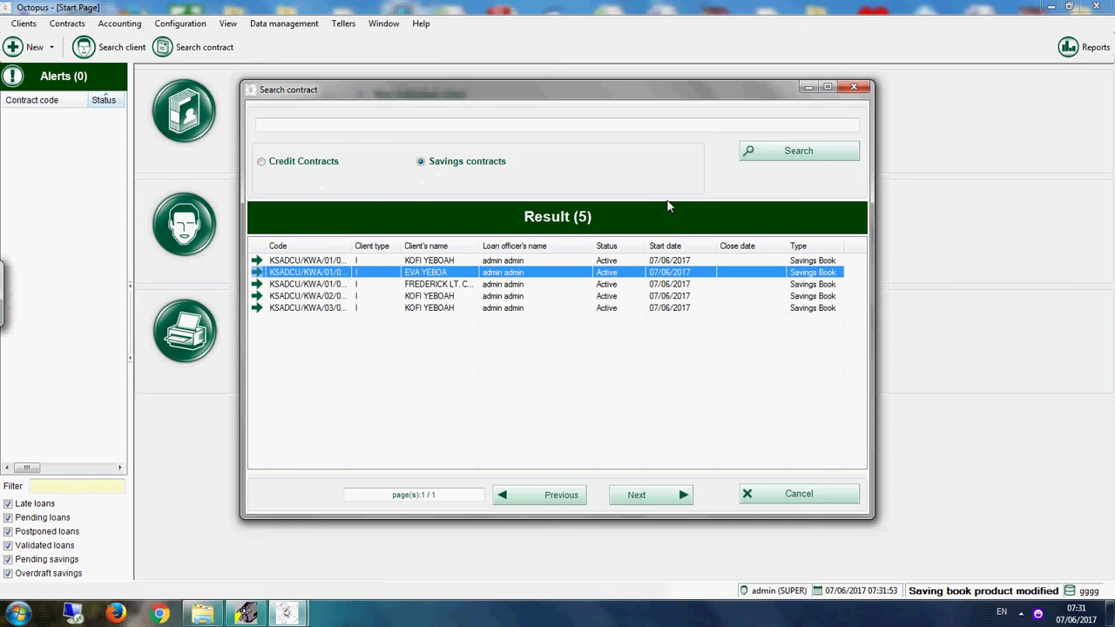
pyautogui.click(749, 157)
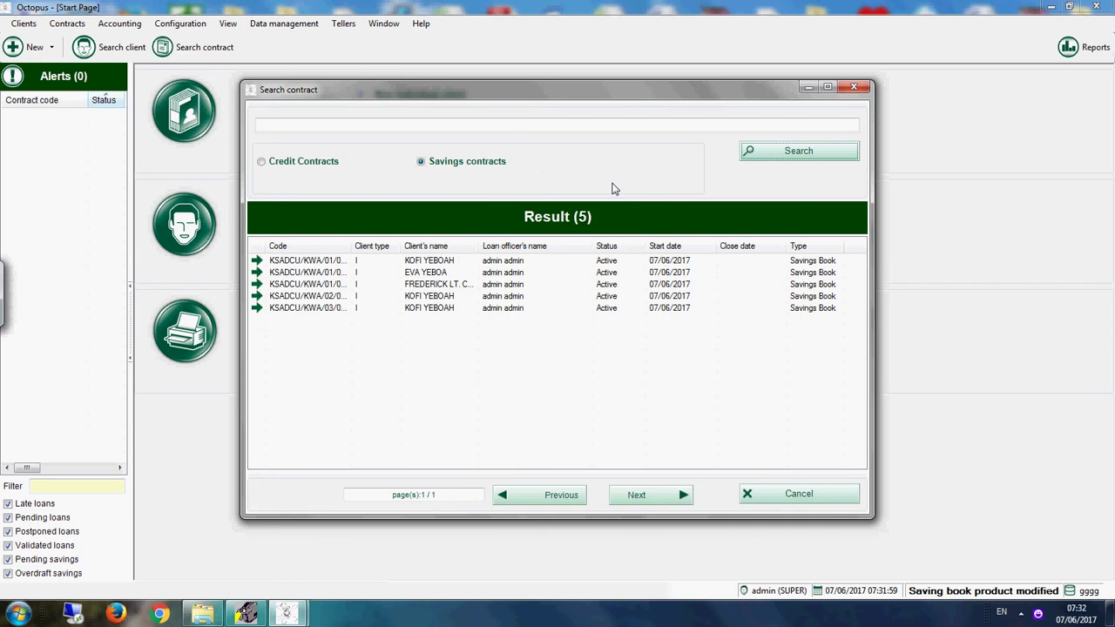
pyautogui.click(852, 89)
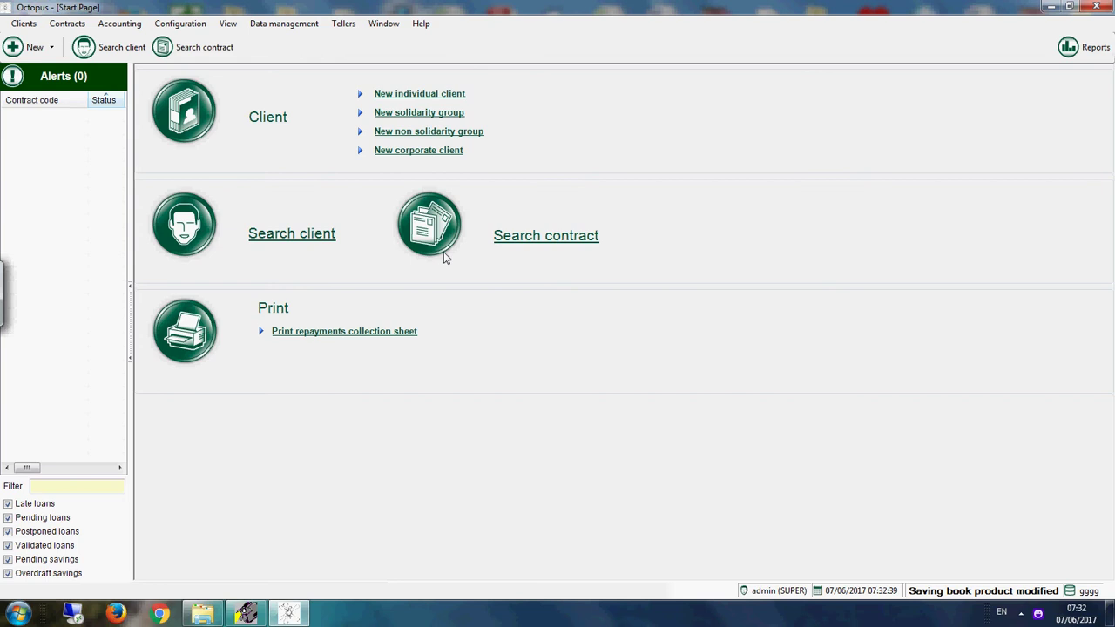
pyautogui.click(443, 251)
# Step: Open the fourth savings contract from a savings-only search and deposit 2 GH¢ cash
pyautogui.click(535, 241)
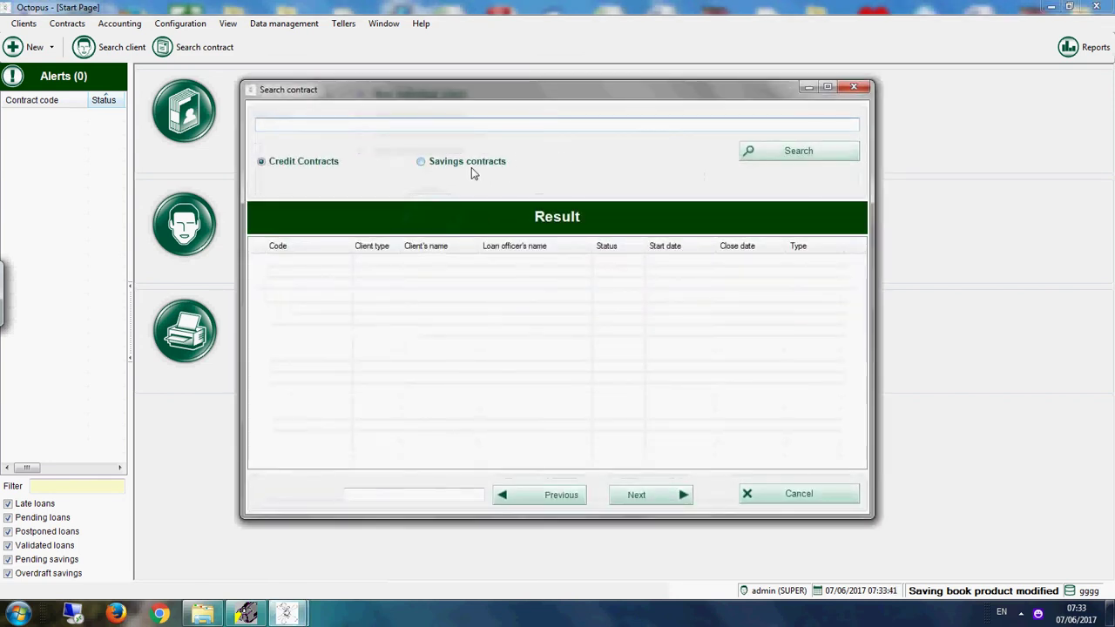
pyautogui.click(471, 164)
pyautogui.click(798, 160)
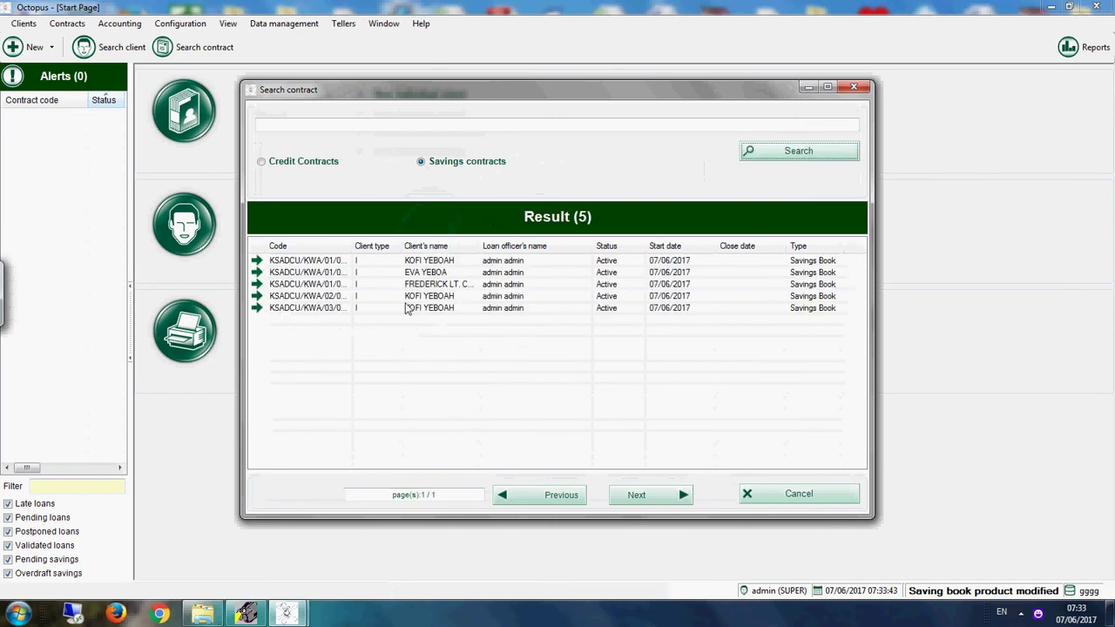
pyautogui.click(442, 300)
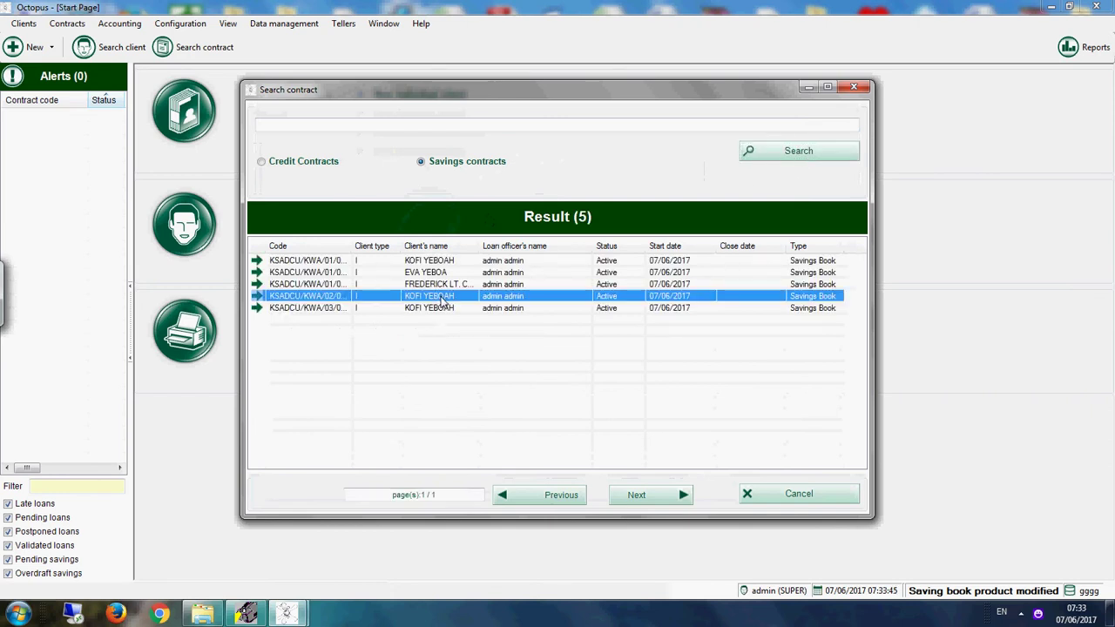
pyautogui.doubleClick(442, 300)
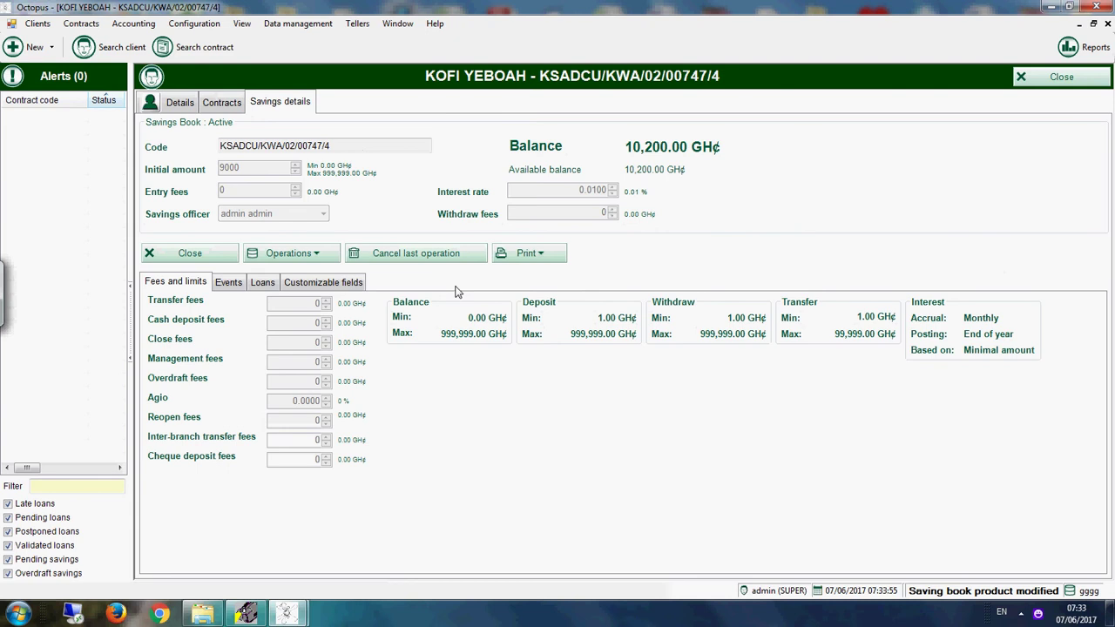
pyautogui.click(293, 256)
pyautogui.click(307, 272)
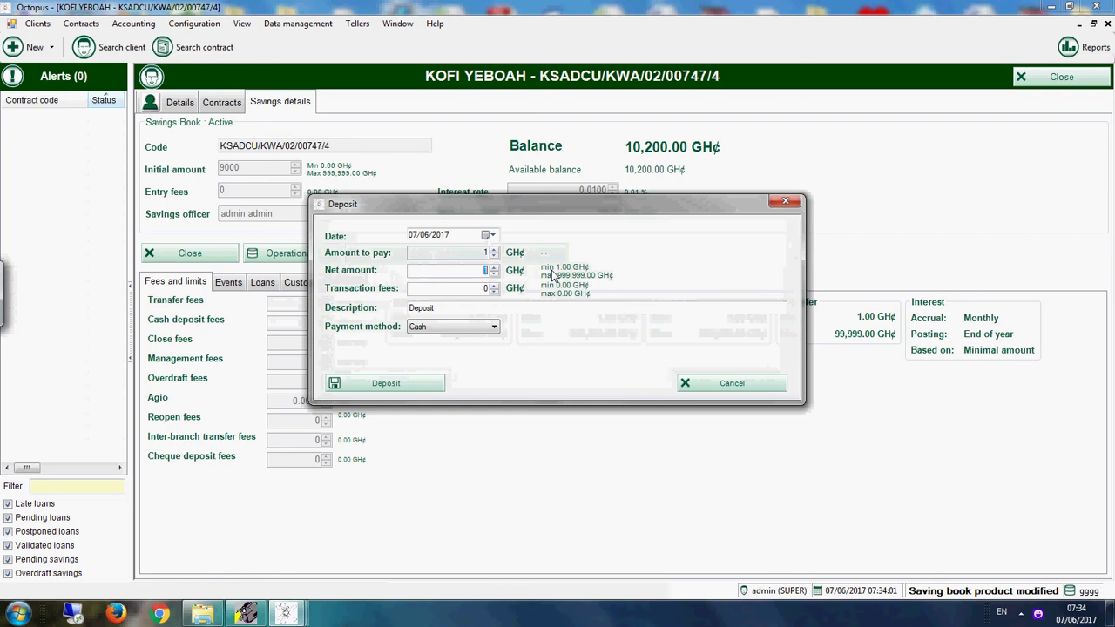
pyautogui.write('2')
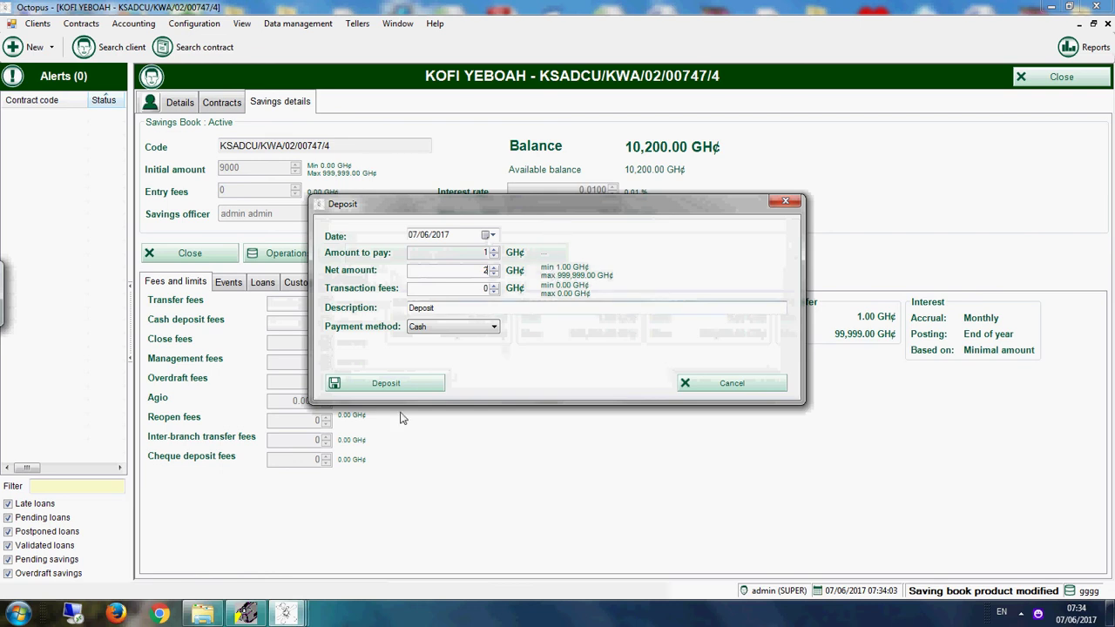
pyautogui.click(424, 384)
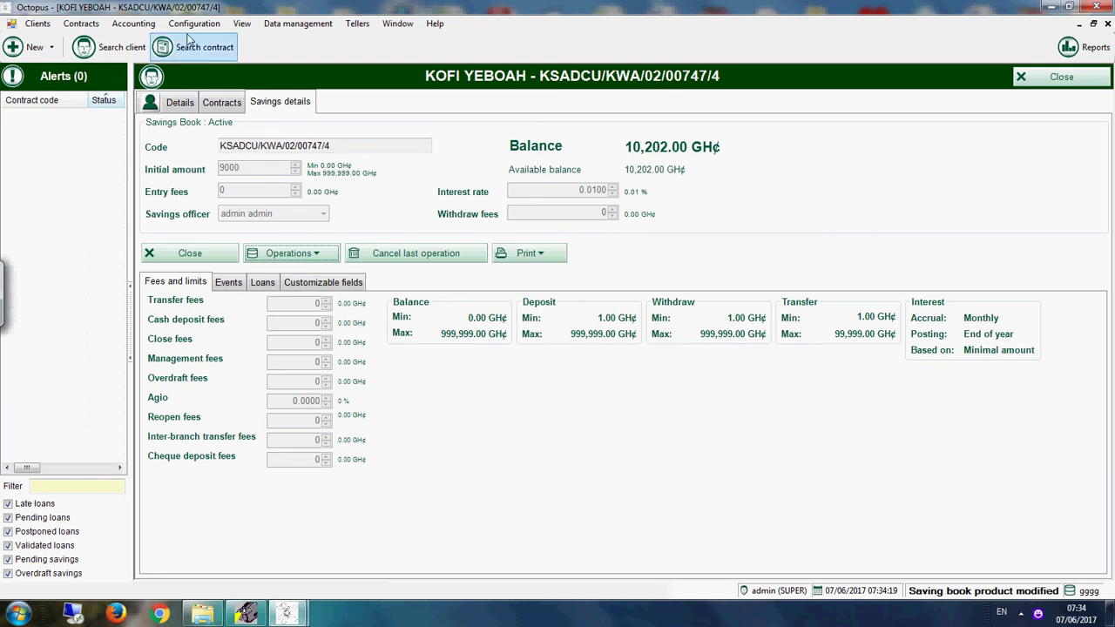
# Step: Post a 2 GH¢ special debit to PASSBOOK FEES described 'PASSBOOK FEES DEDACTION'
pyautogui.click(318, 259)
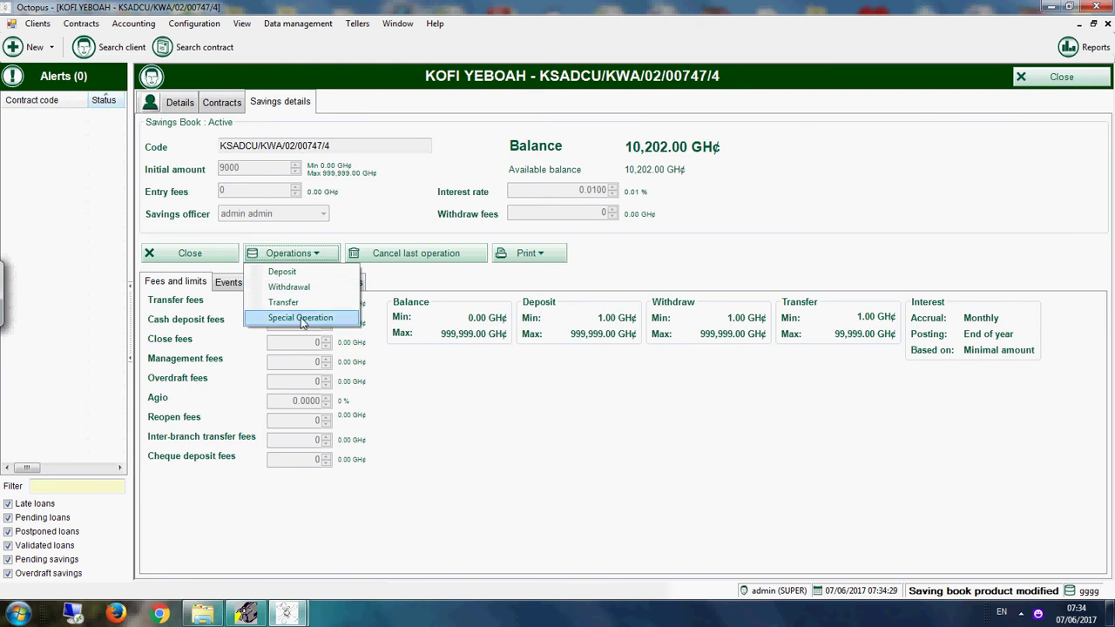
pyautogui.click(301, 317)
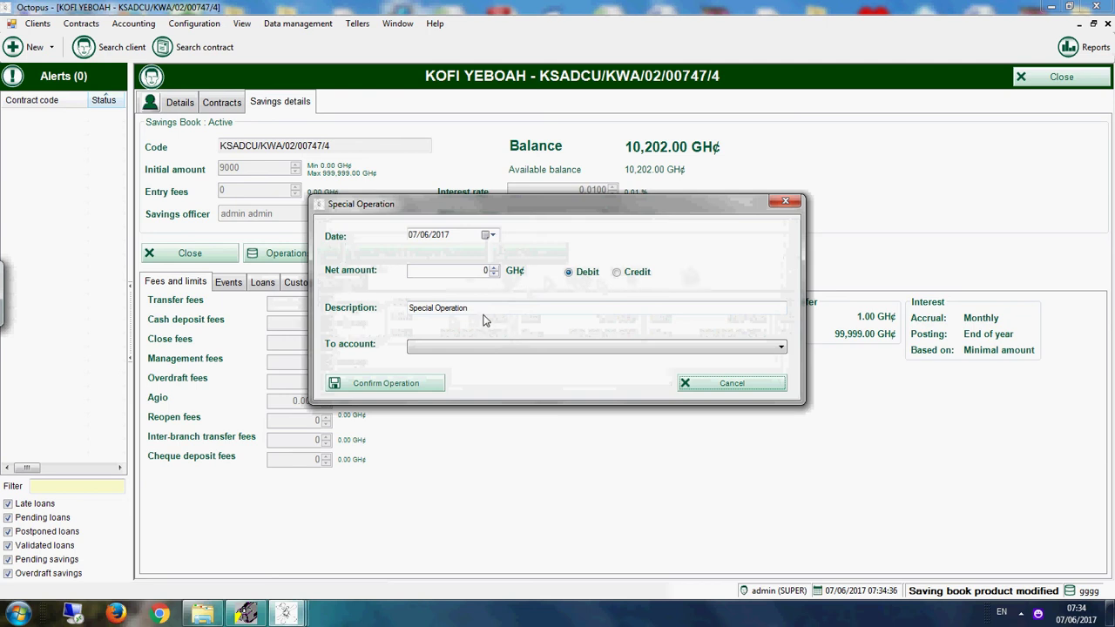
pyautogui.click(453, 349)
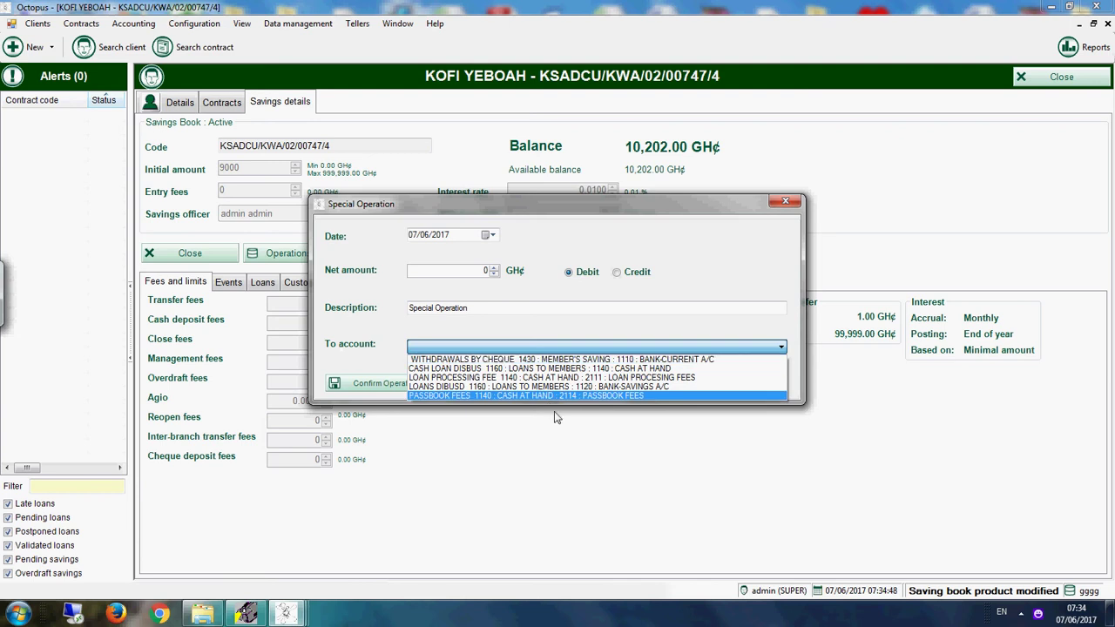
pyautogui.click(488, 396)
pyautogui.moveTo(479, 310); pyautogui.dragTo(398, 312)
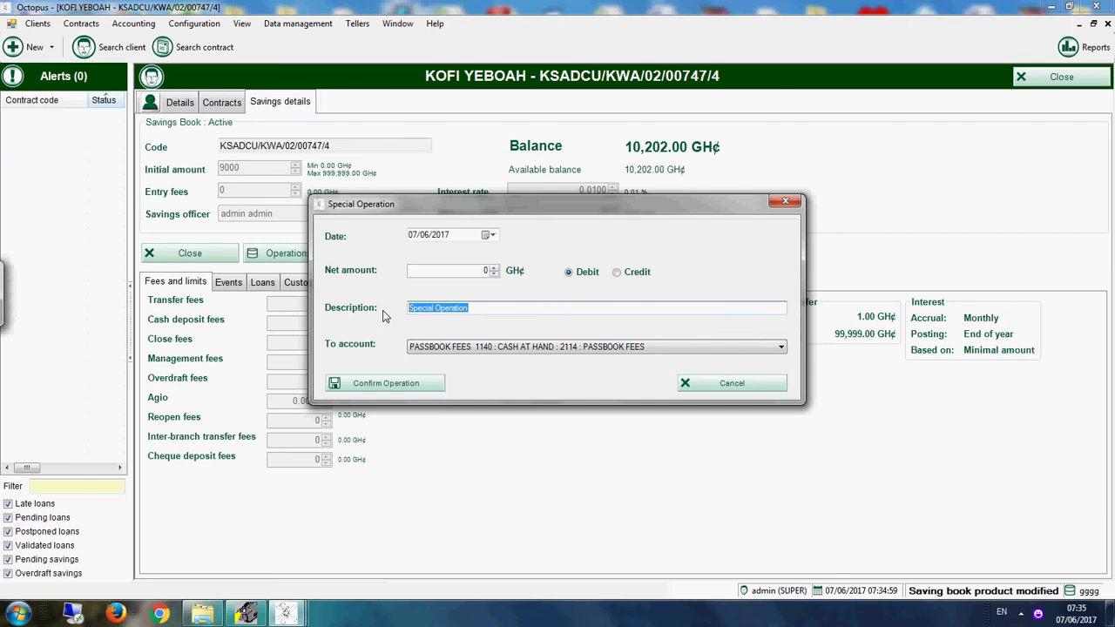
pyautogui.write('p')
pyautogui.write('PASS')
pyautogui.write('BOOK')
pyautogui.write(' FEES')
pyautogui.write(' DE')
pyautogui.write('DAC')
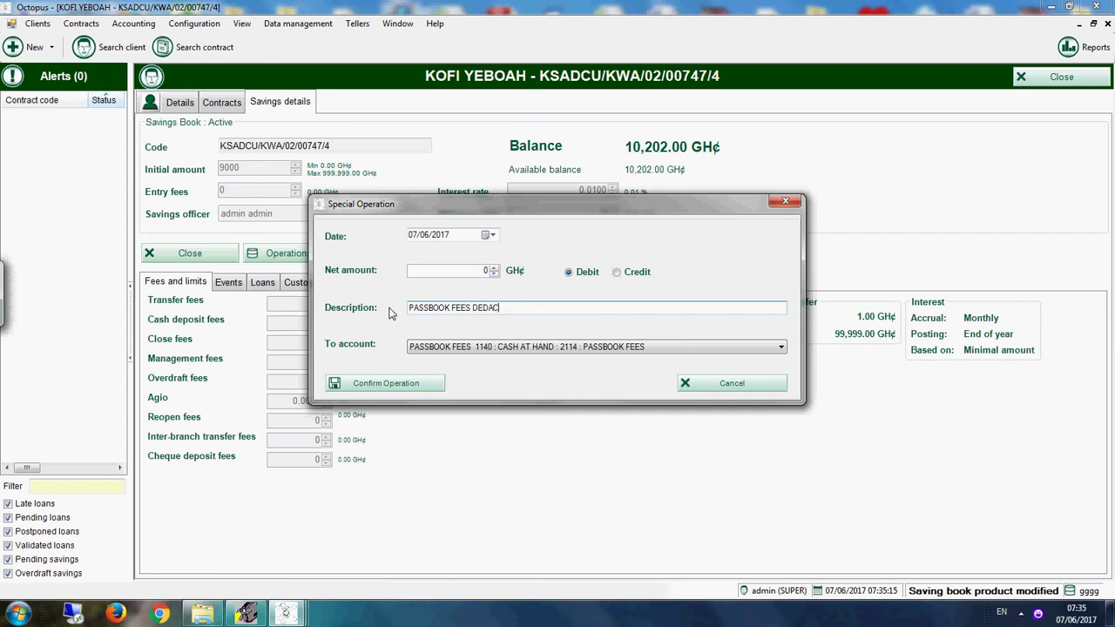
pyautogui.write('TION')
pyautogui.click(487, 273)
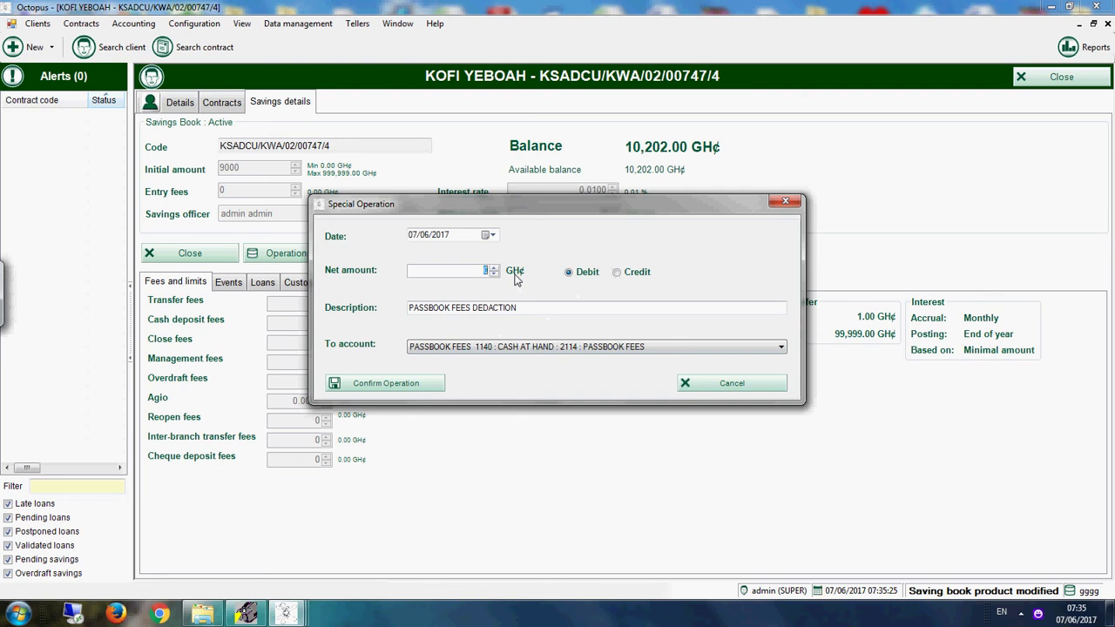
pyautogui.write('2')
pyautogui.click(405, 382)
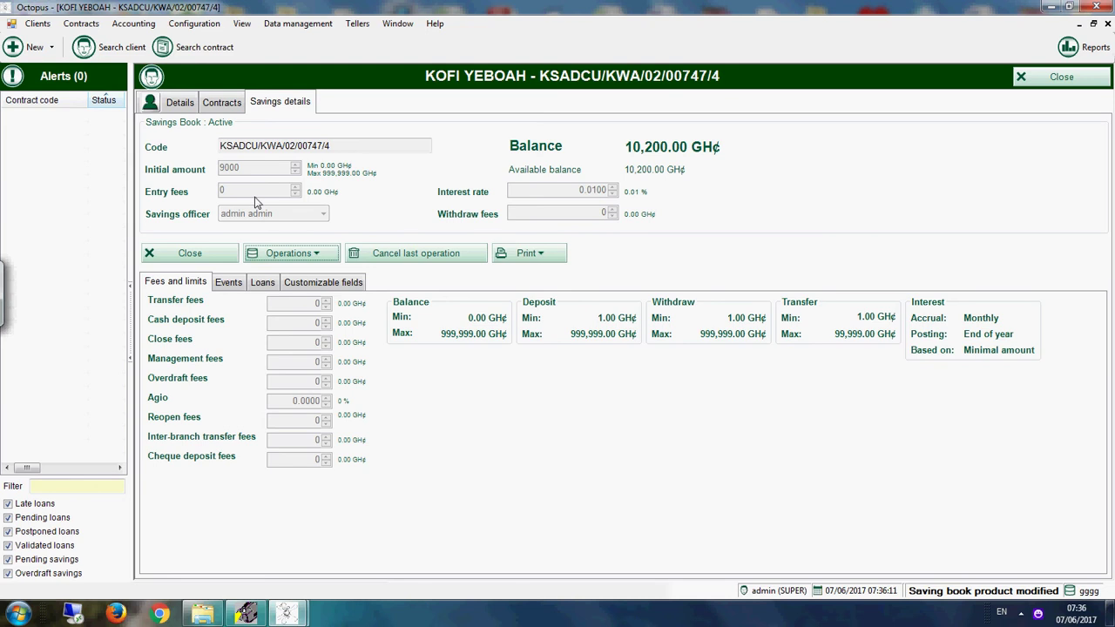
# Step: Post a 150 GH¢ special debit to the LOAN PROCESSING FEE account
pyautogui.click(303, 258)
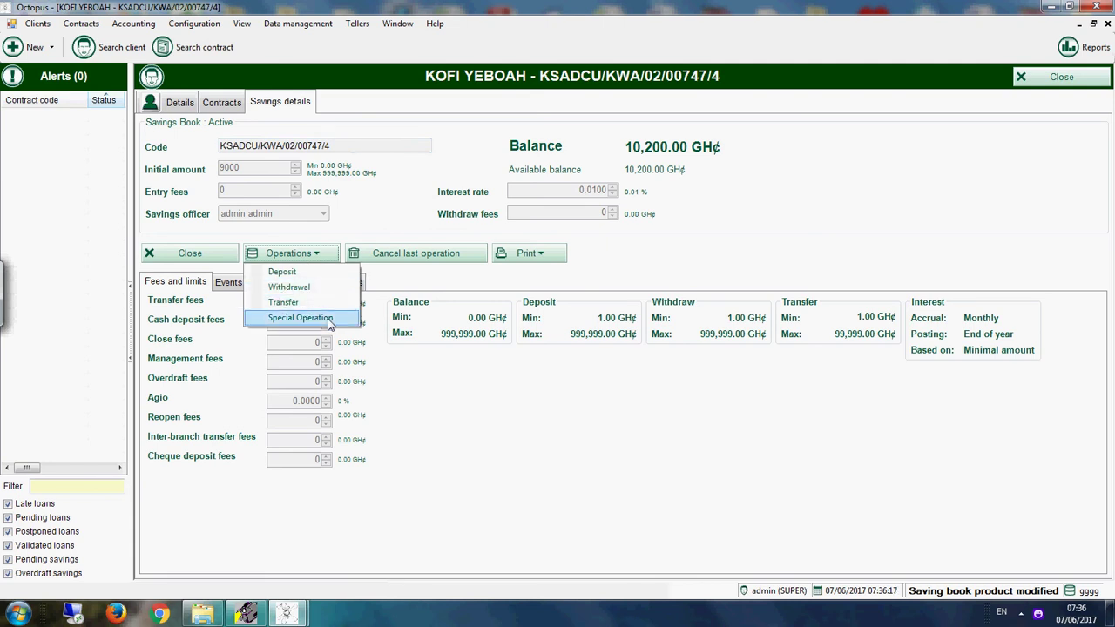
pyautogui.click(329, 318)
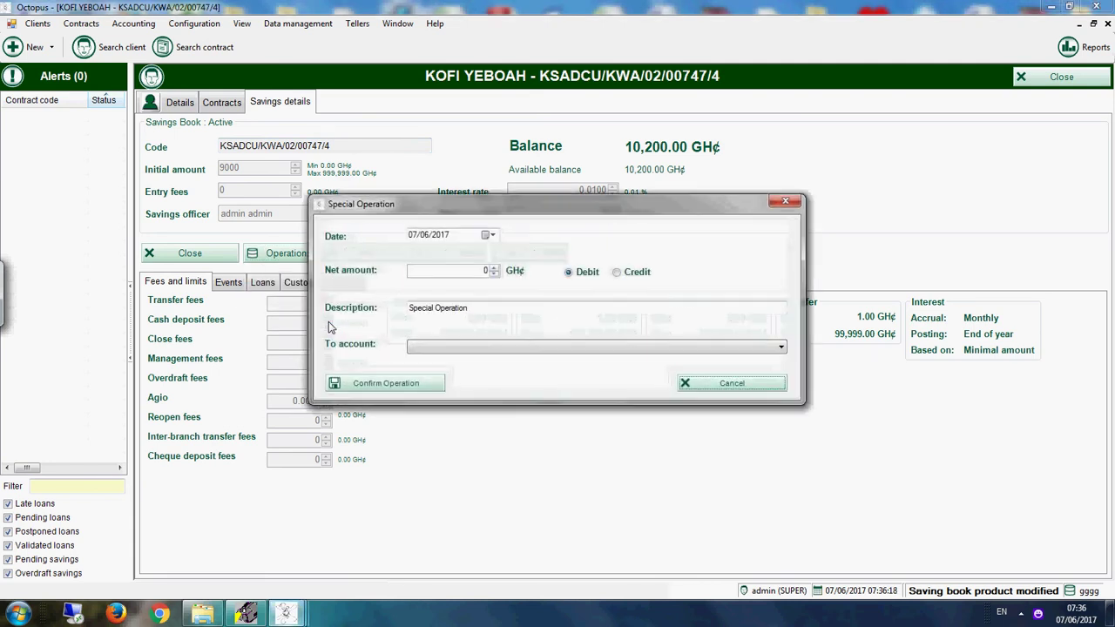
pyautogui.click(473, 347)
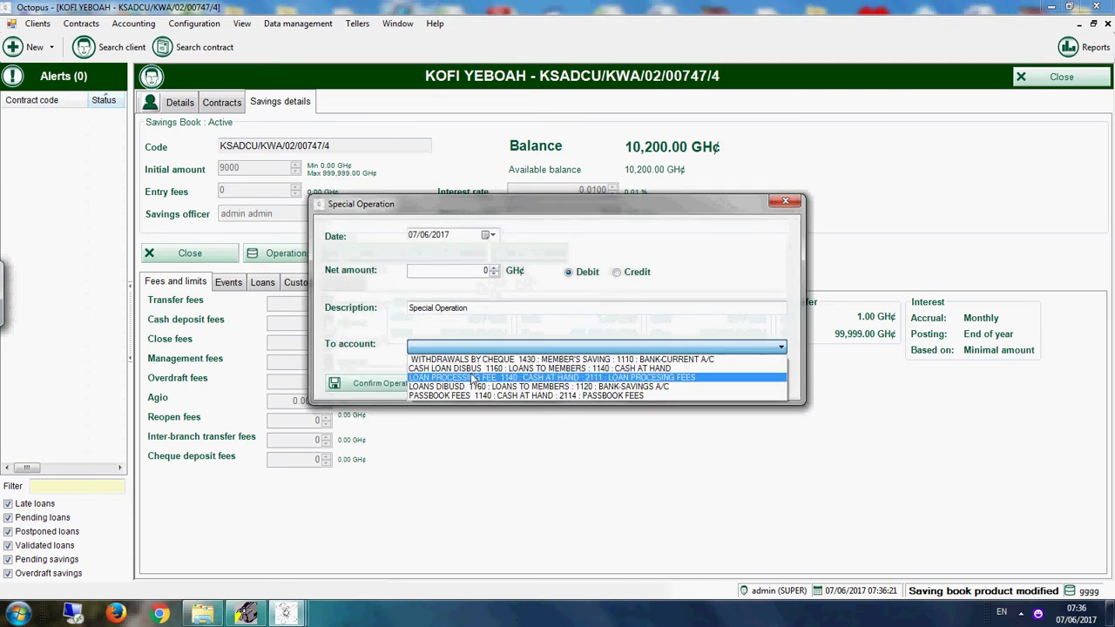
pyautogui.click(471, 378)
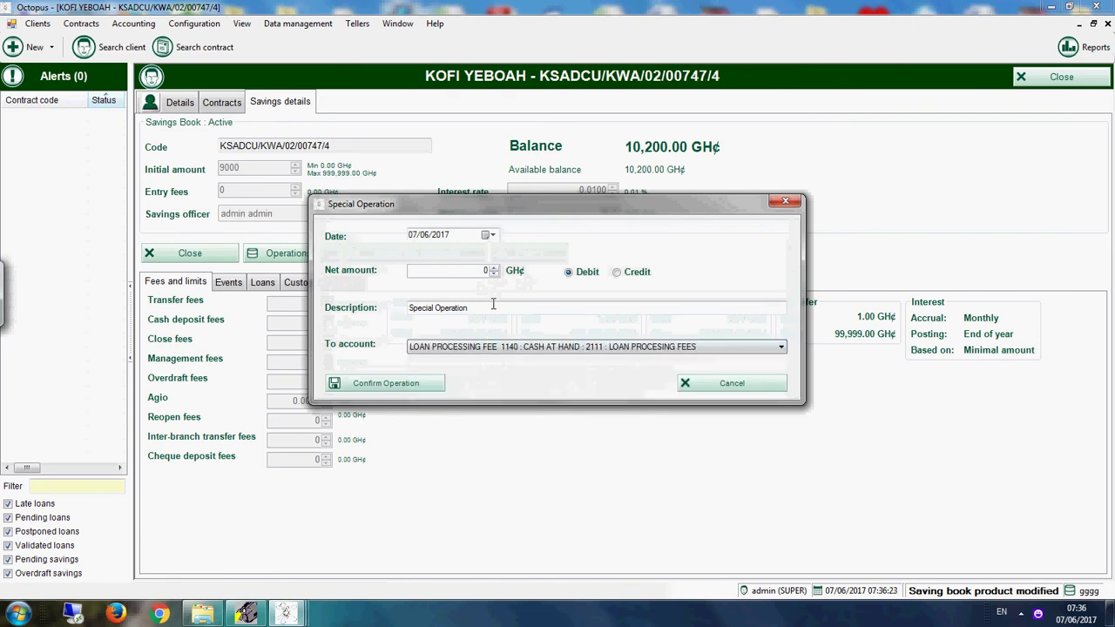
pyautogui.moveTo(474, 307); pyautogui.dragTo(373, 311)
pyautogui.click(460, 270)
pyautogui.write('1')
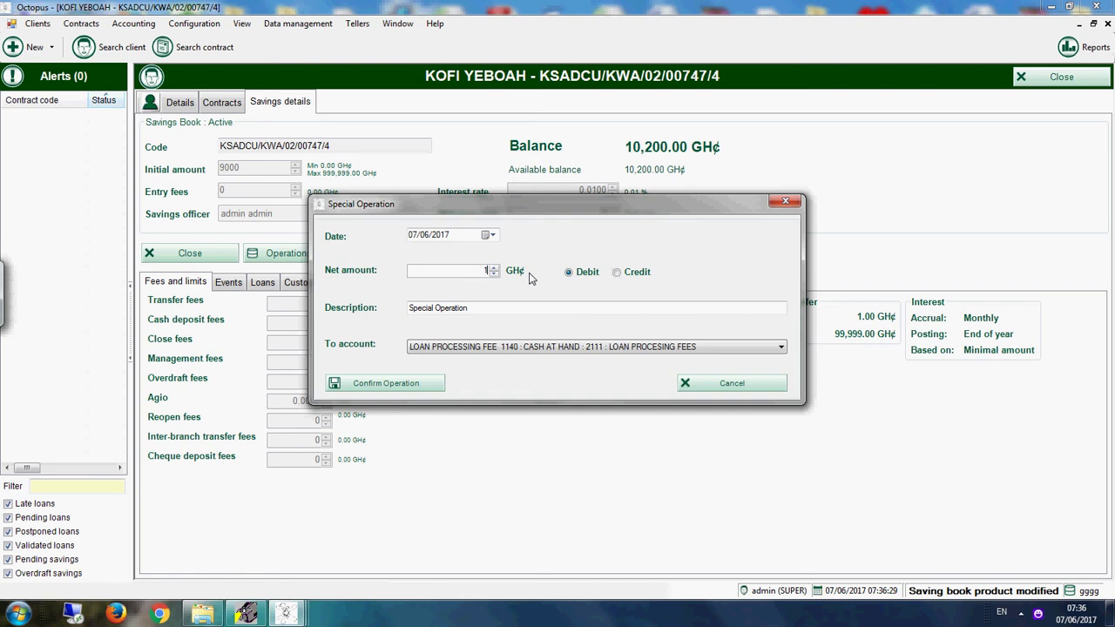
pyautogui.write('50')
pyautogui.click(388, 385)
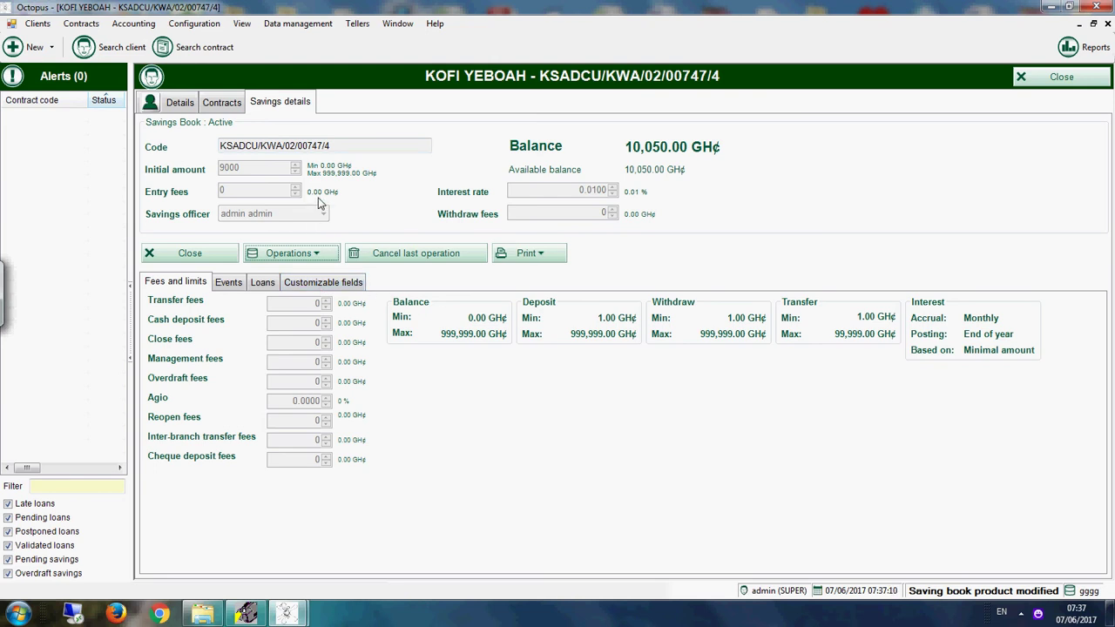
pyautogui.click(319, 253)
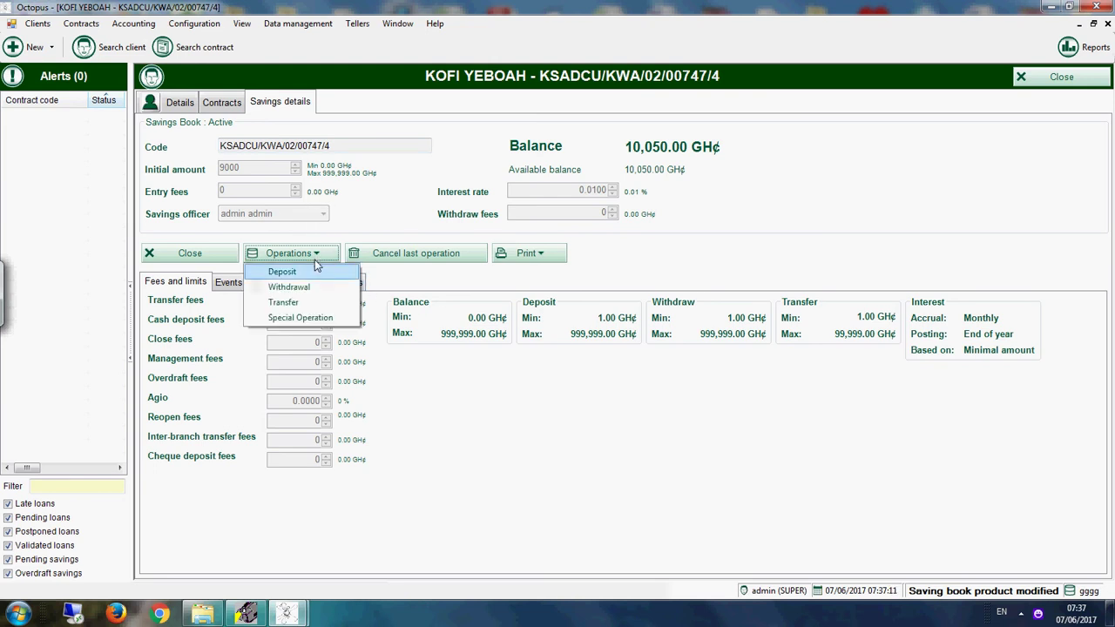
pyautogui.click(325, 318)
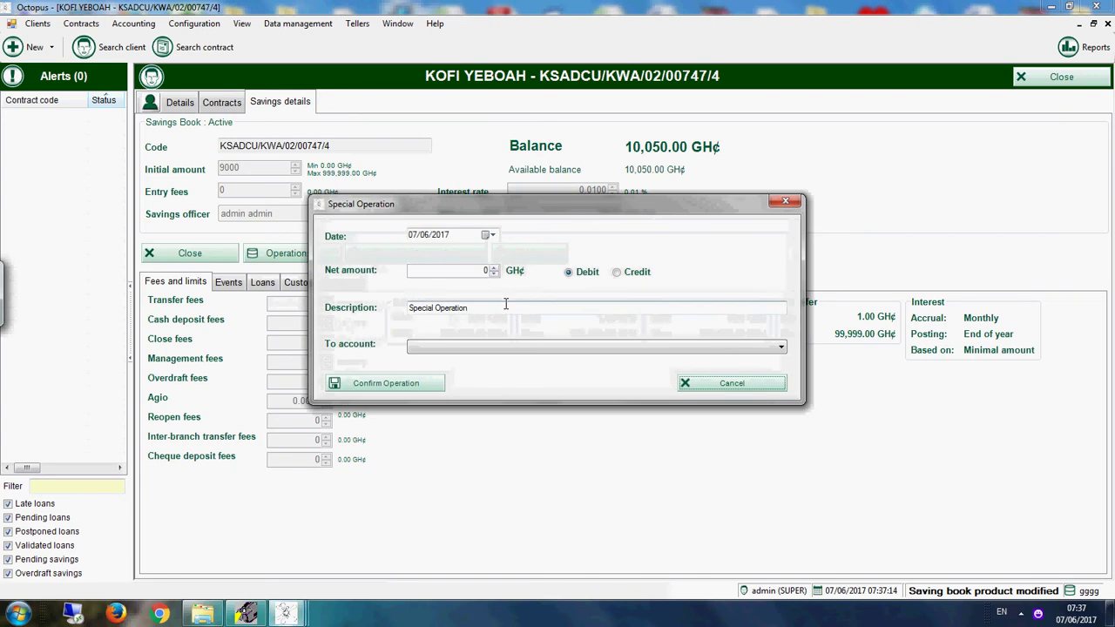
pyautogui.click(642, 274)
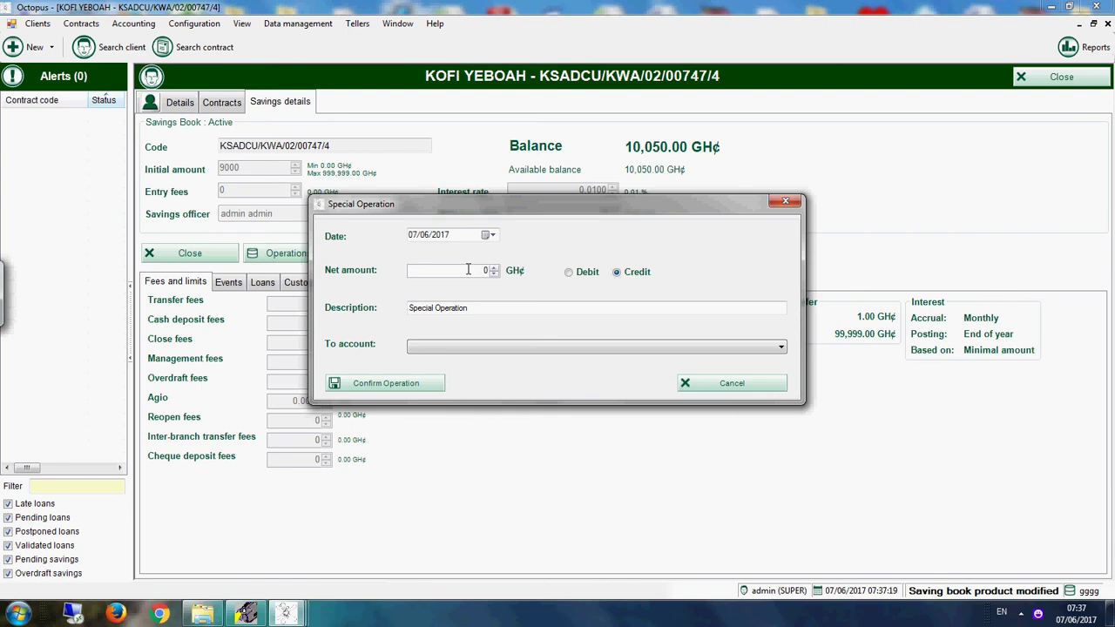
pyautogui.click(471, 270)
pyautogui.click(435, 347)
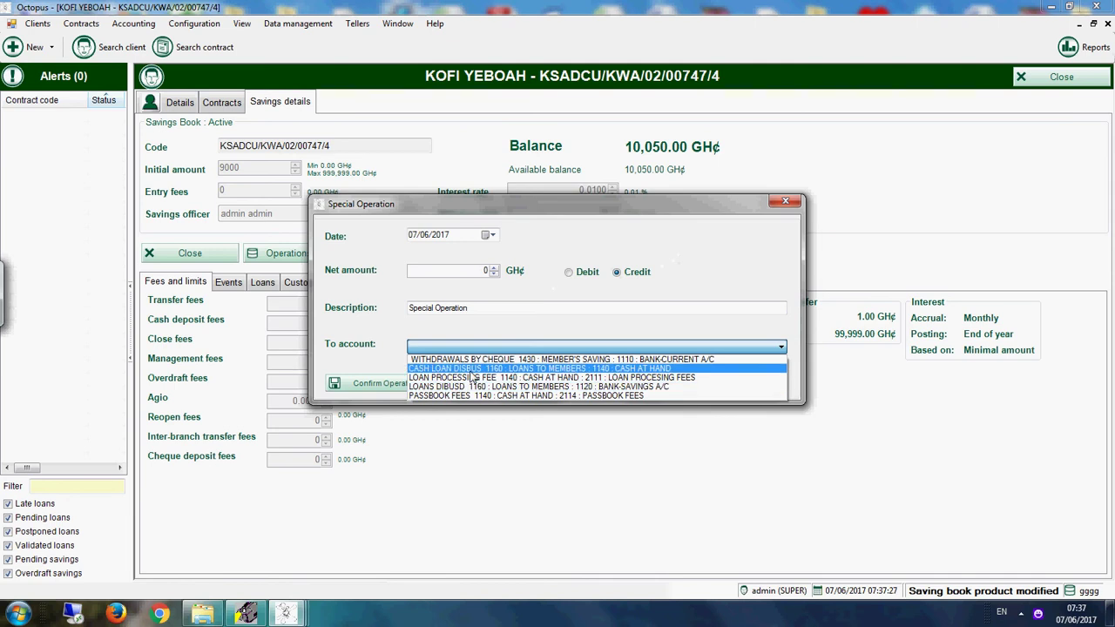
pyautogui.click(557, 310)
pyautogui.click(686, 385)
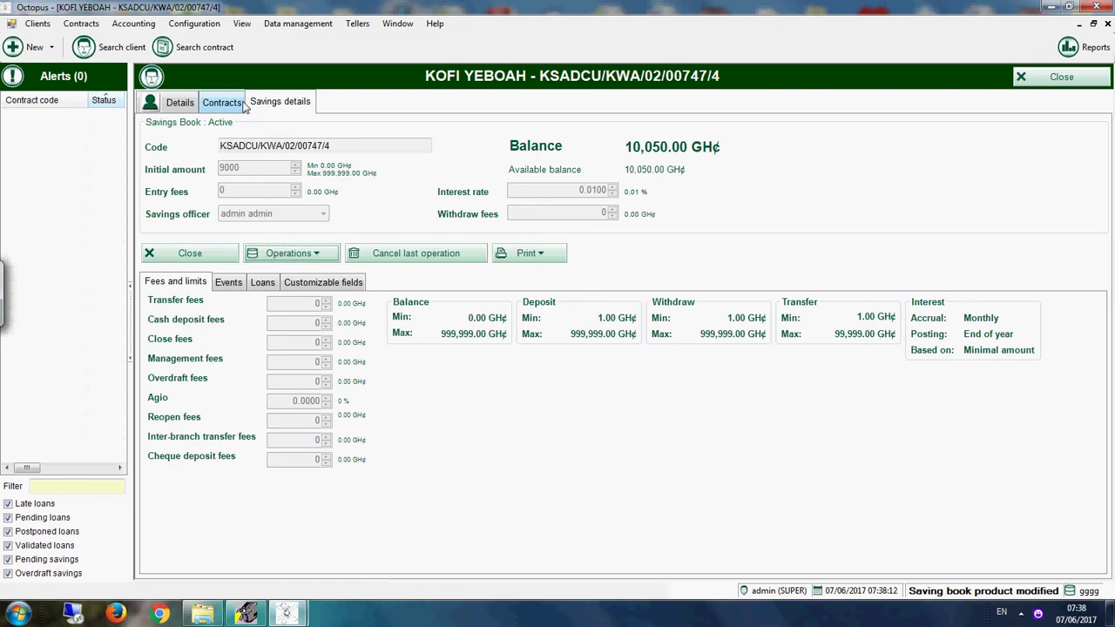
# Step: Close the savings contract, run the Cash book report for 07/06/2017 from all reports, then close it
pyautogui.click(1061, 79)
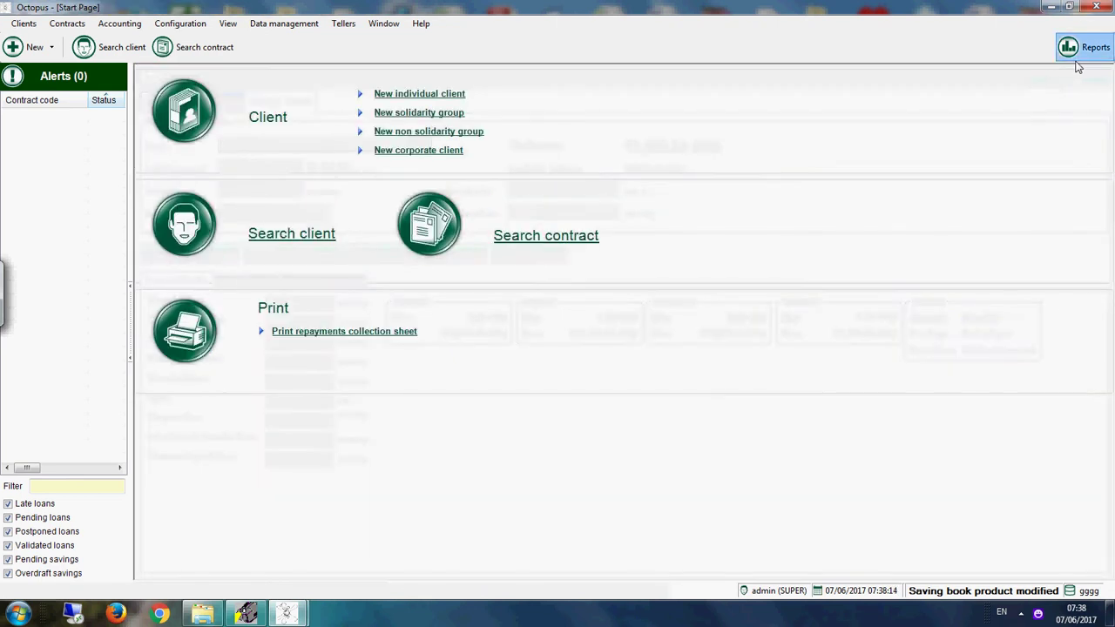
pyautogui.click(1087, 48)
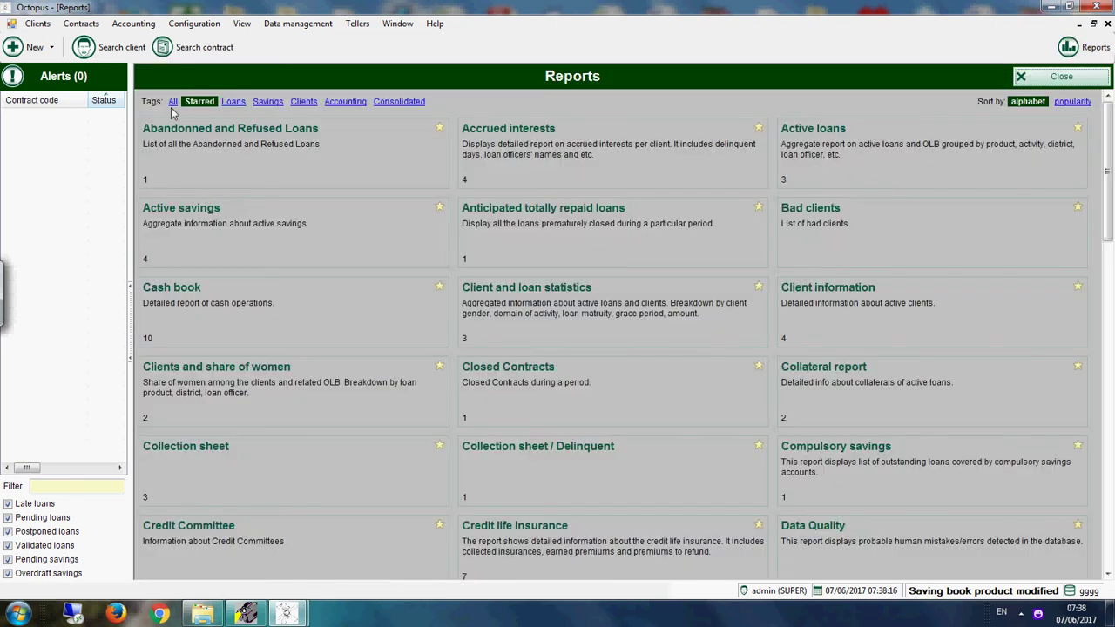
pyautogui.click(173, 101)
pyautogui.click(262, 339)
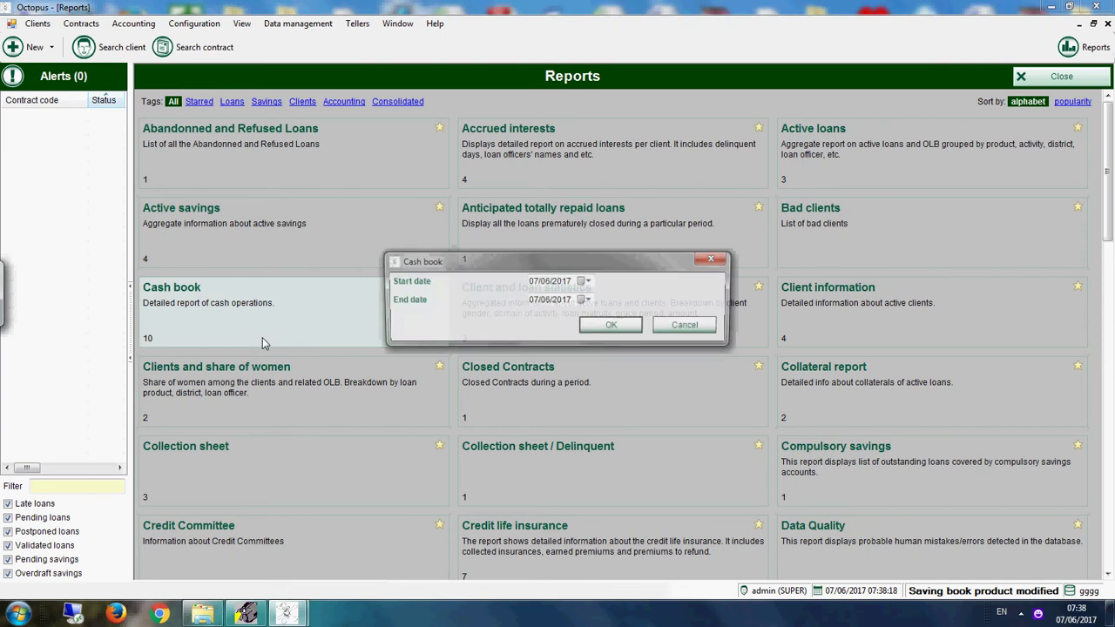
pyautogui.click(592, 326)
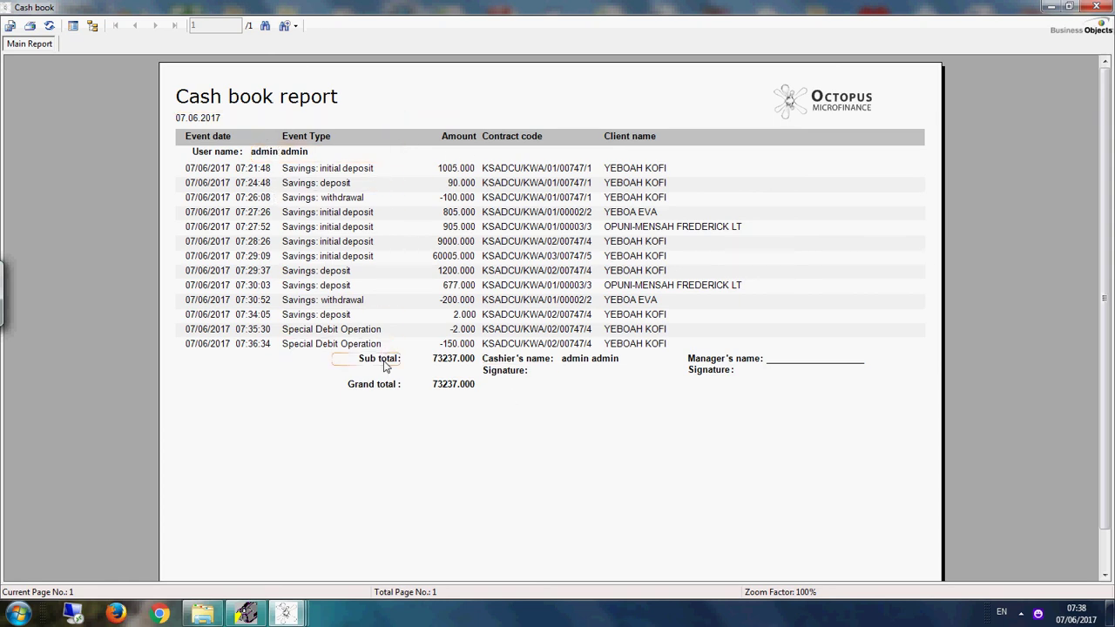
pyautogui.click(1094, 7)
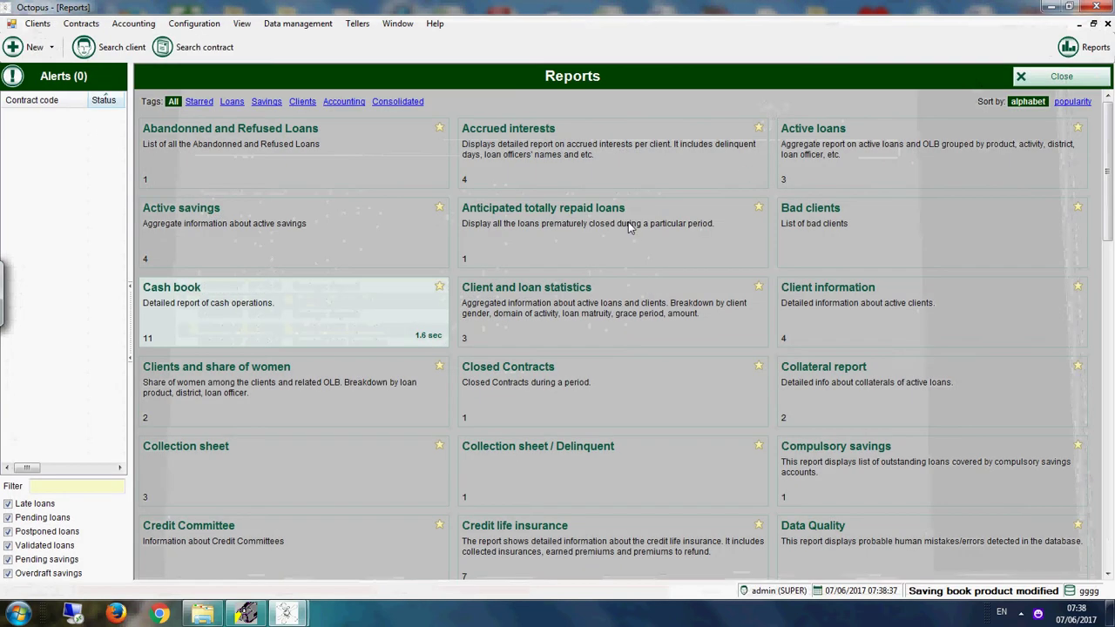
# Step: Run the Active savings report for the default date, review it and close it
pyautogui.click(235, 247)
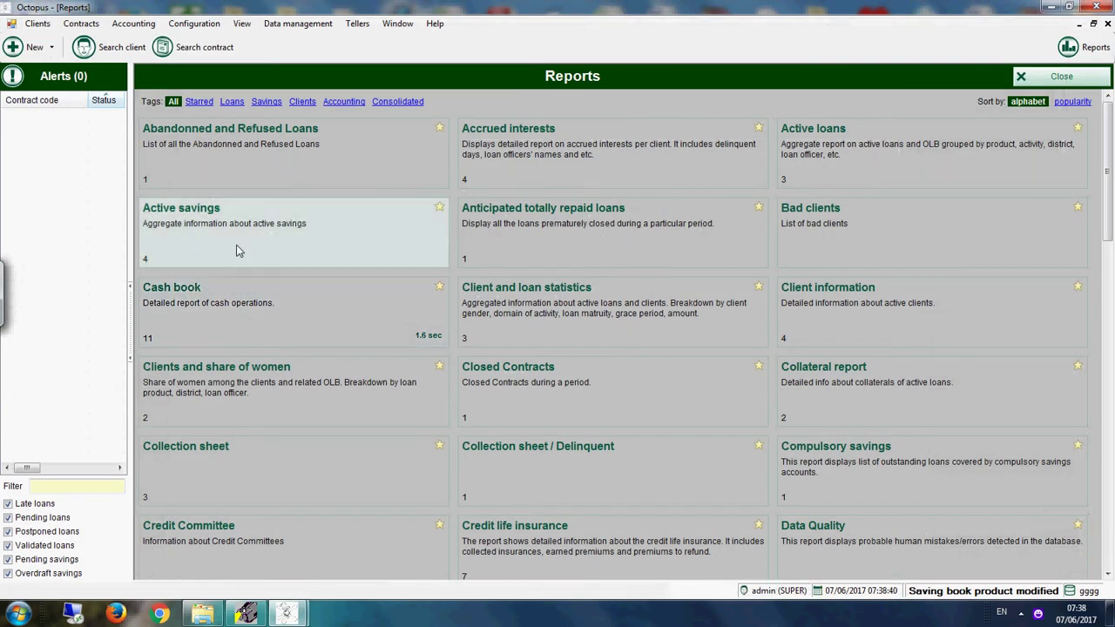
pyautogui.click(399, 251)
pyautogui.press('Return')
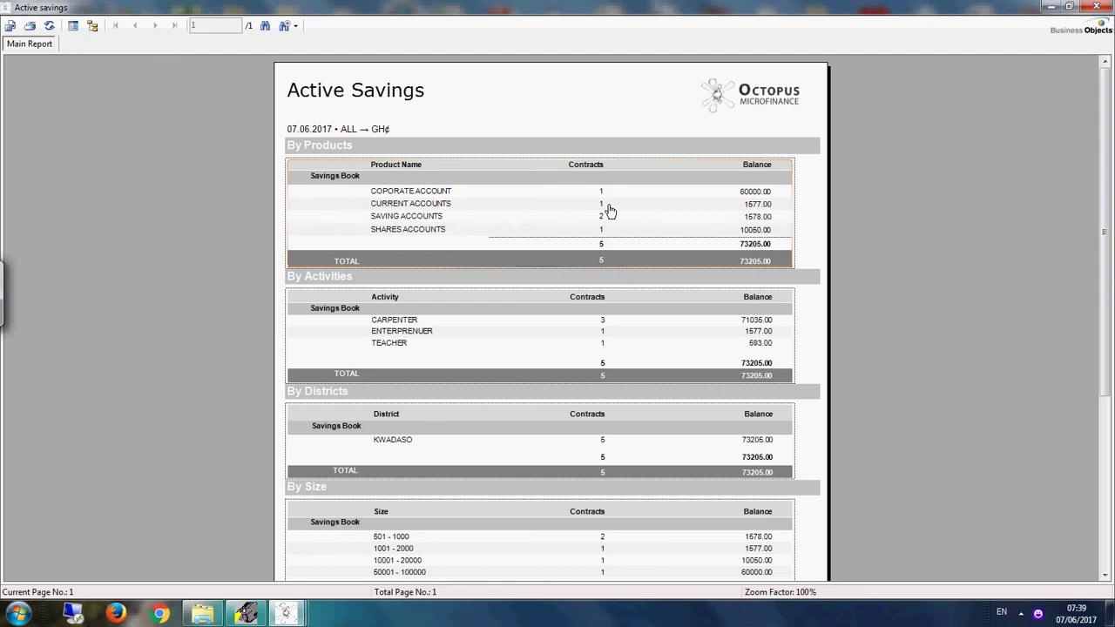
pyautogui.click(1095, 7)
# Step: Rerun the Active savings report dated 05.06.2017 and close the empty result
pyautogui.click(319, 236)
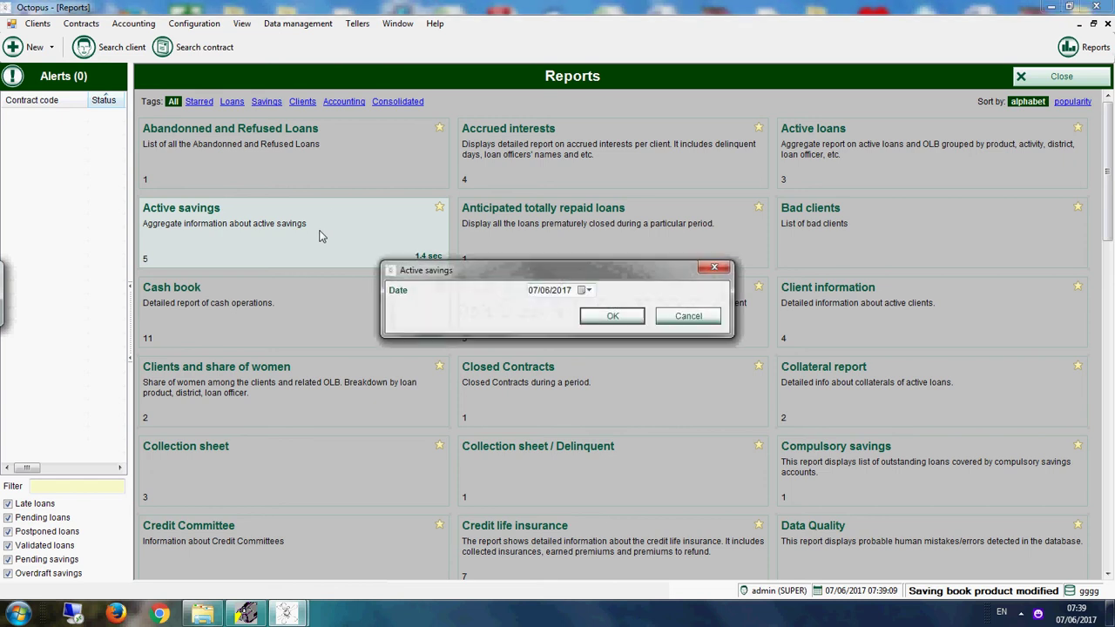
pyautogui.click(591, 293)
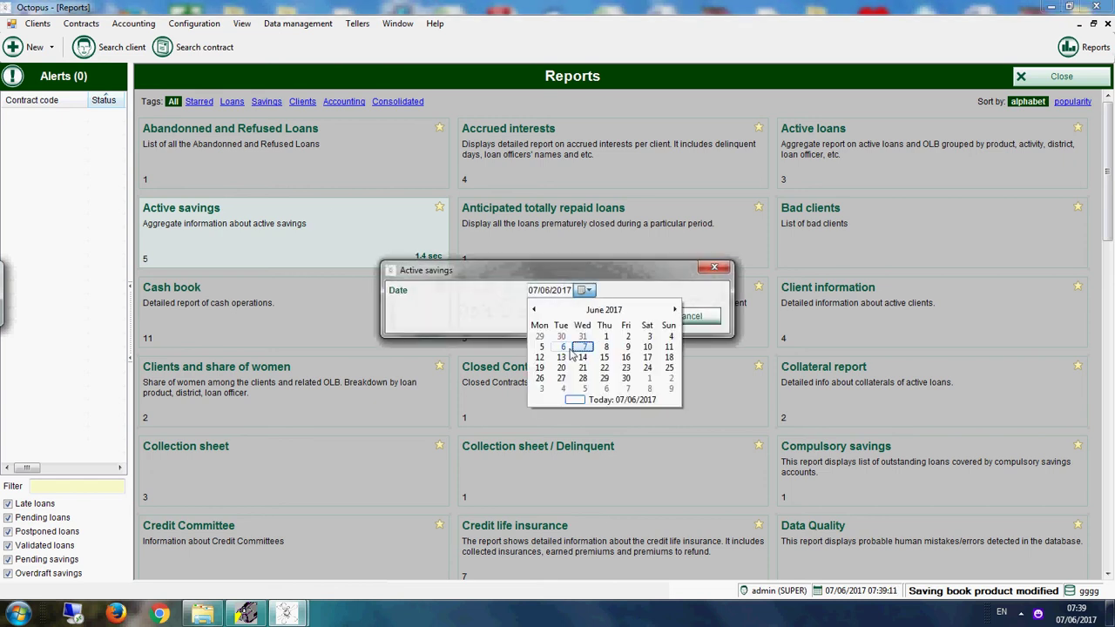
pyautogui.click(542, 347)
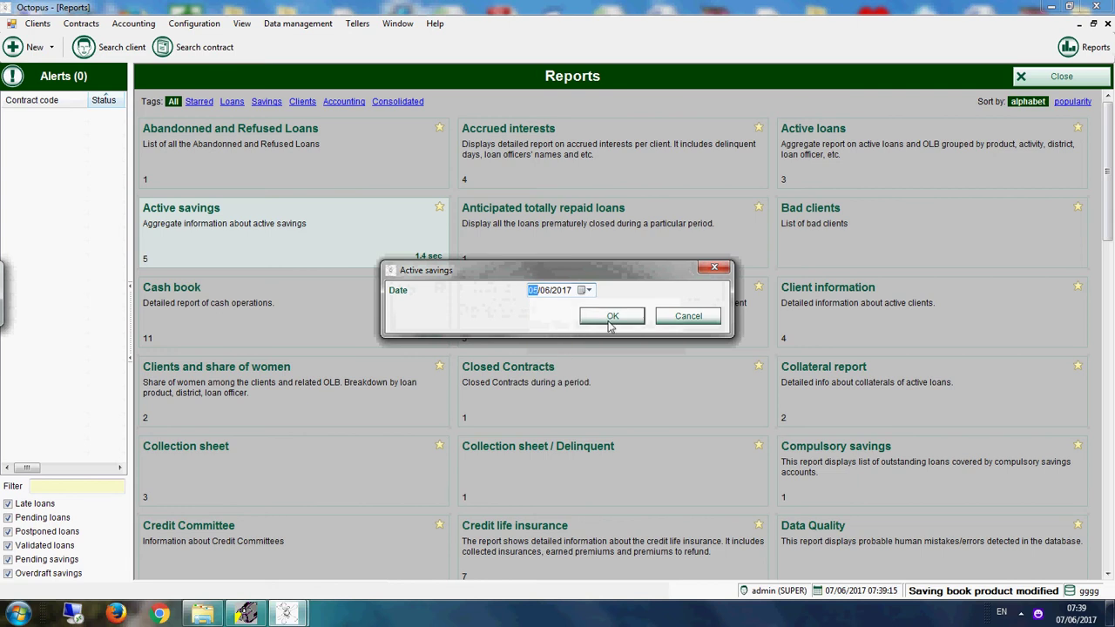
pyautogui.click(613, 316)
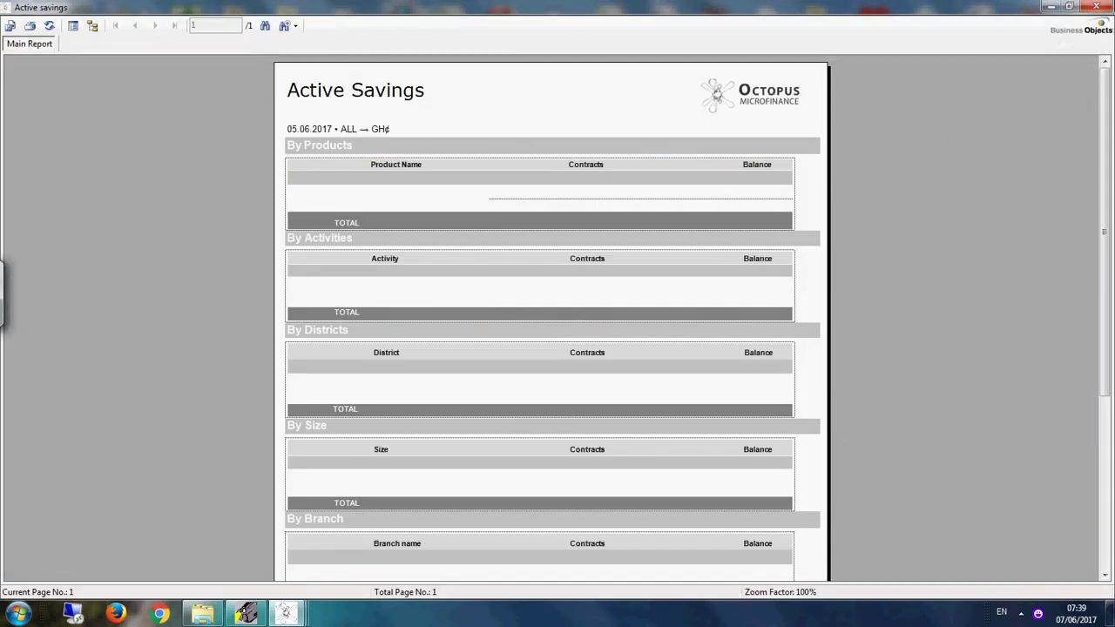
pyautogui.click(1095, 7)
# Step: Generate the Active savings report dated 07.06.2017
pyautogui.click(426, 235)
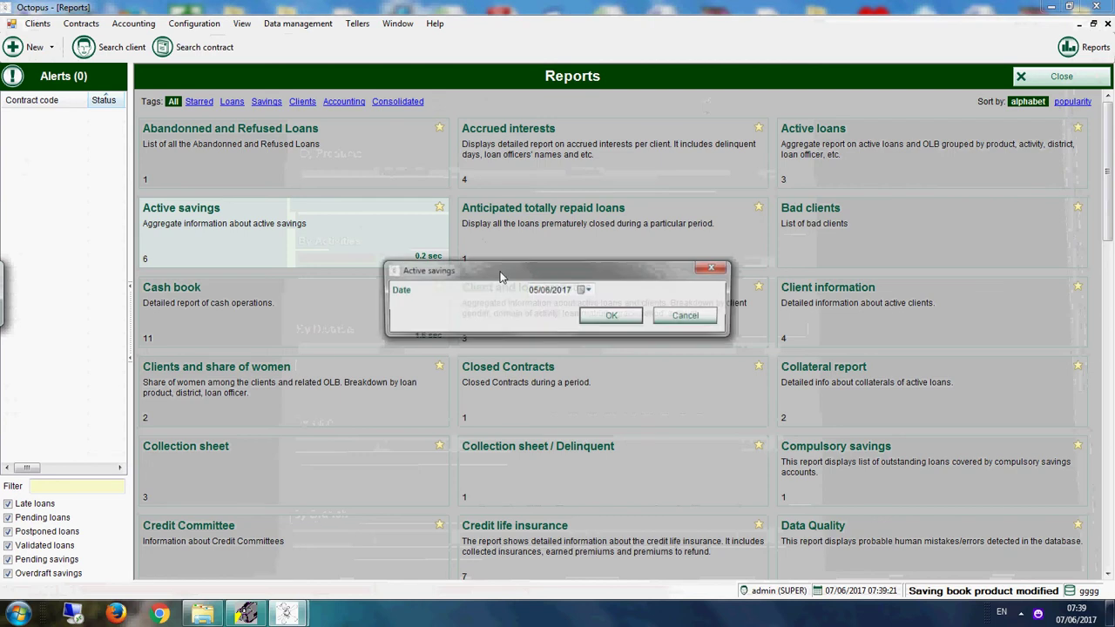
pyautogui.click(589, 290)
pyautogui.click(584, 347)
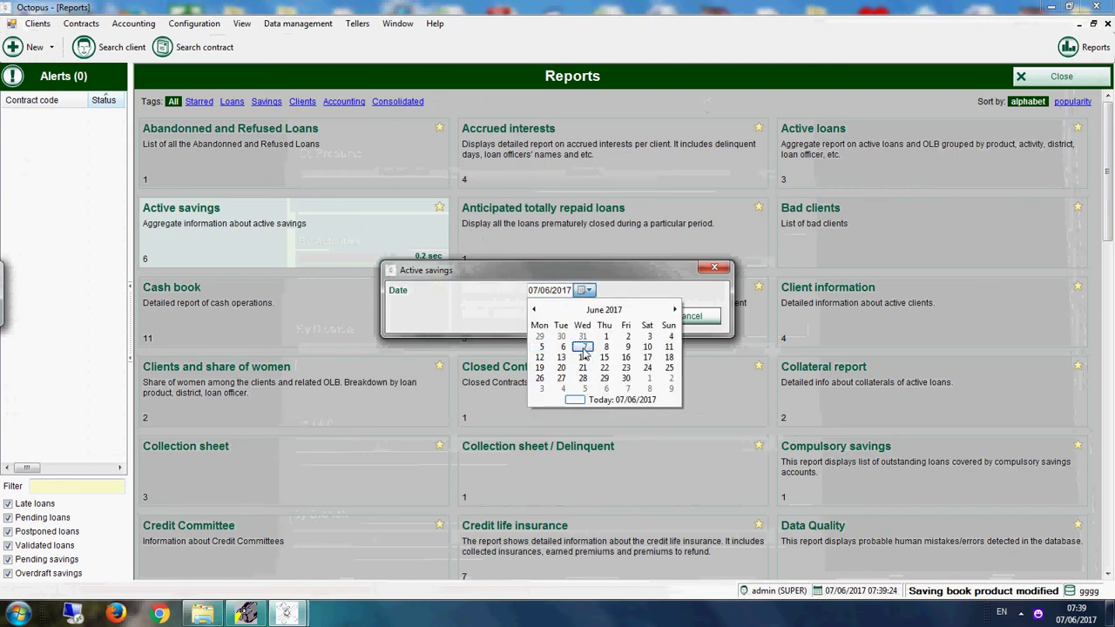
pyautogui.click(629, 316)
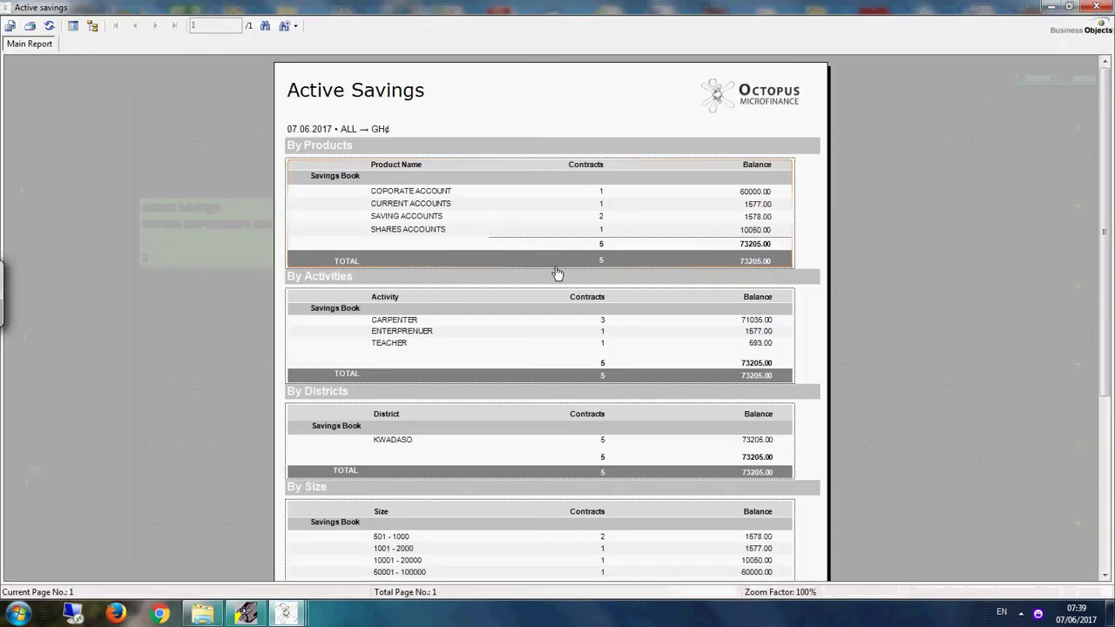
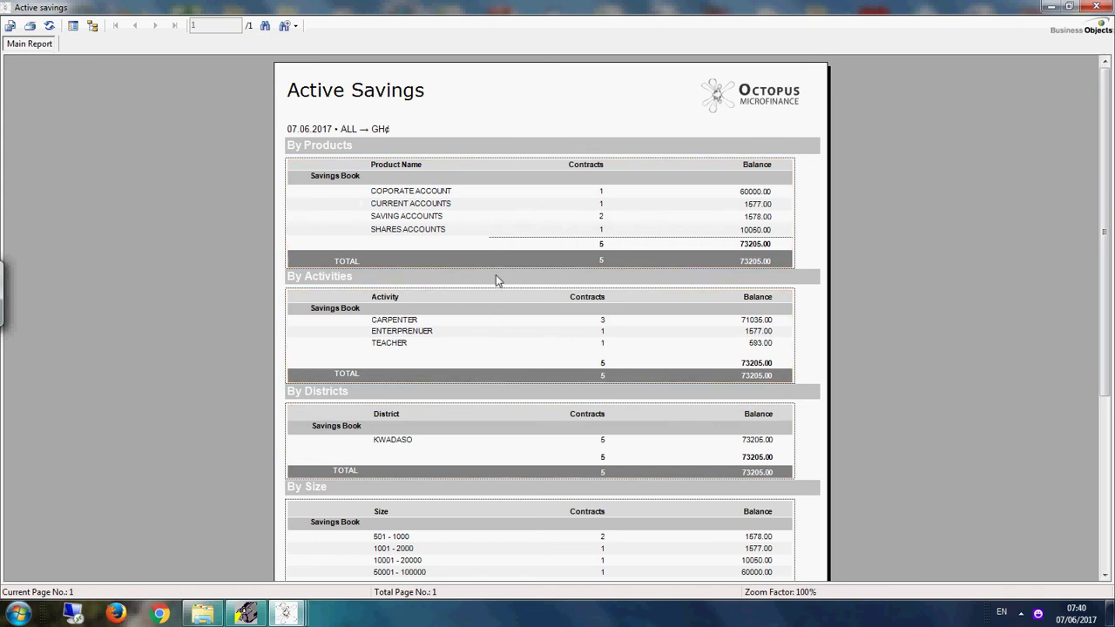
# Step: Close the Active savings report and the Reports gallery, then bring up the contract search
pyautogui.click(1095, 7)
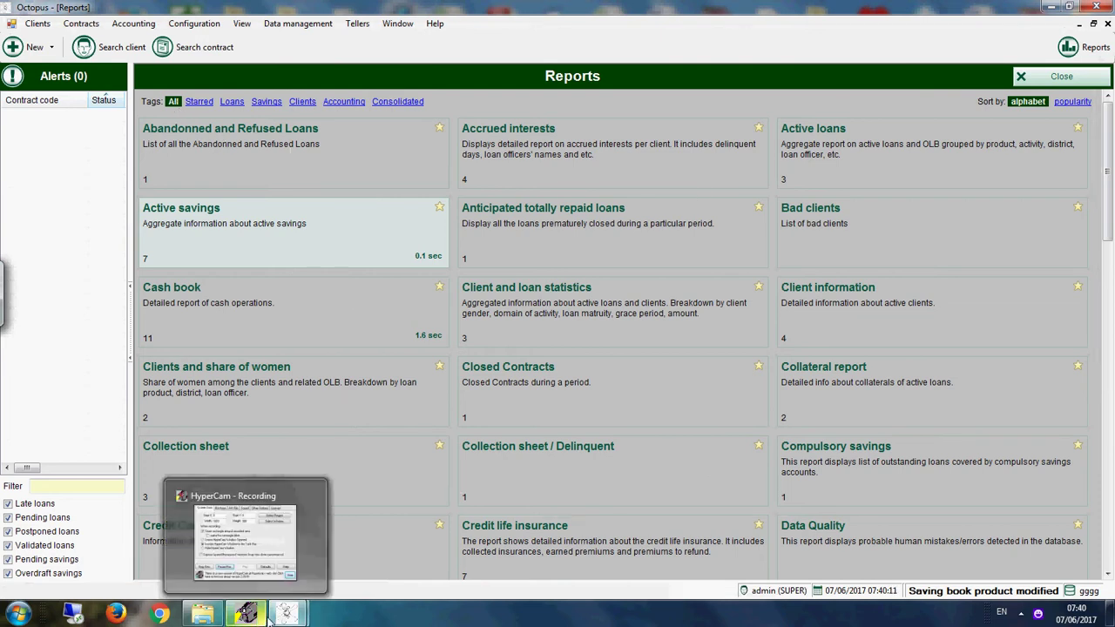
pyautogui.click(1056, 77)
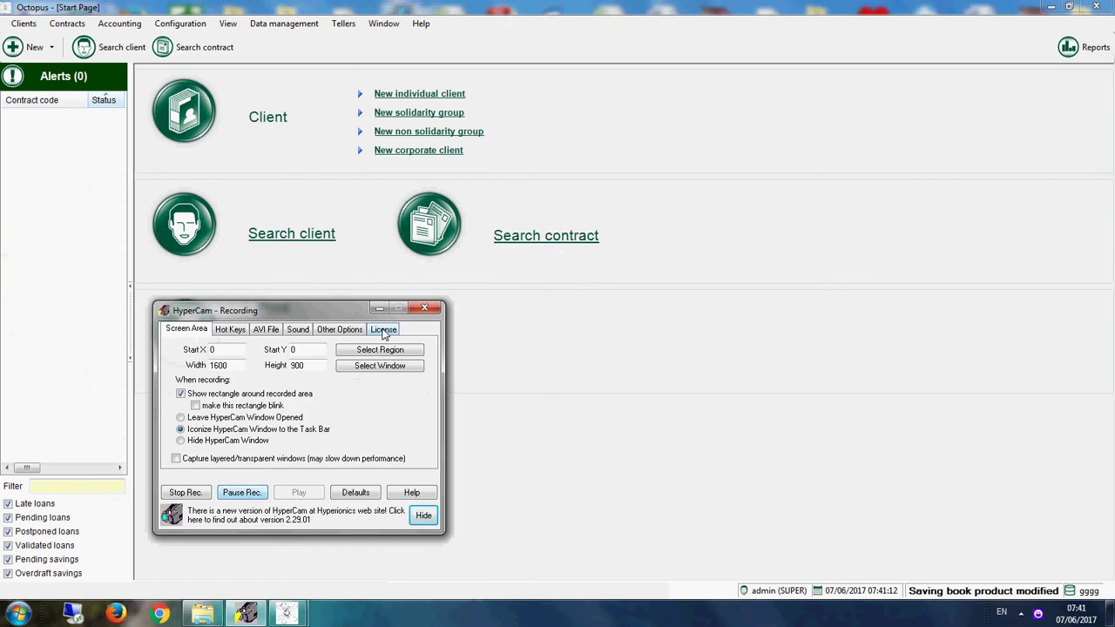
pyautogui.click(379, 309)
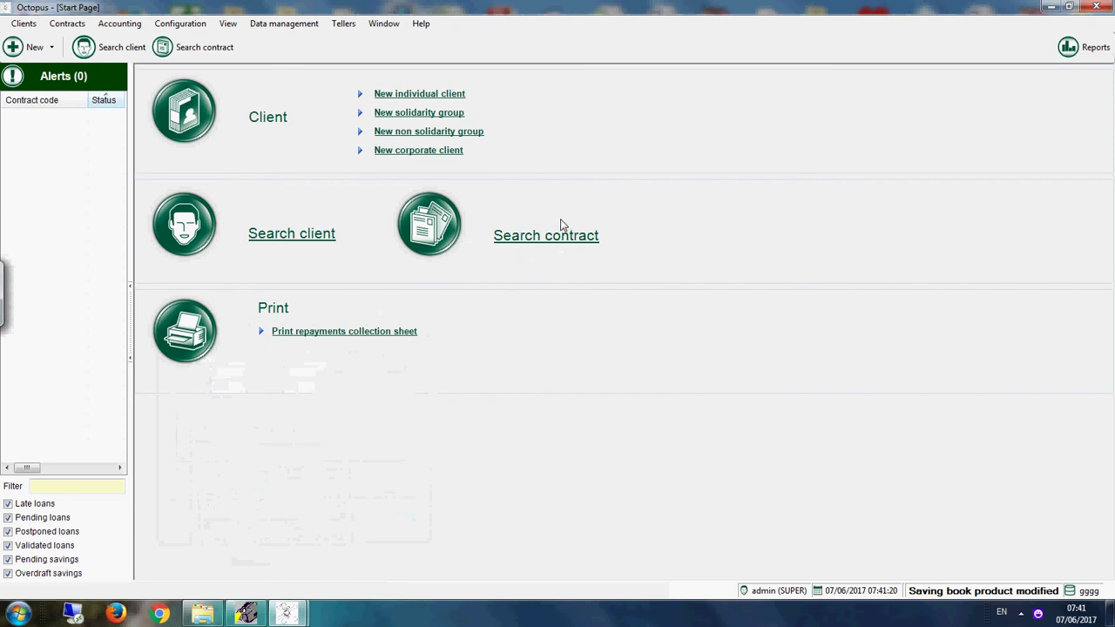
pyautogui.click(549, 239)
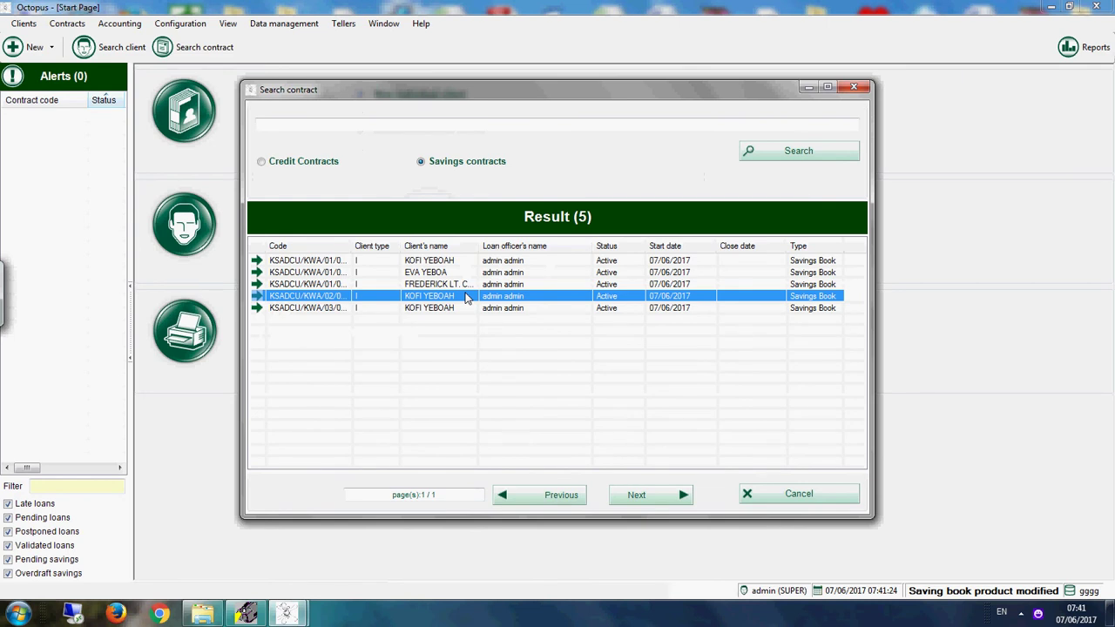
# Step: Open the client's savings contract and list the loan products available on the Contracts tab
pyautogui.doubleClick(465, 298)
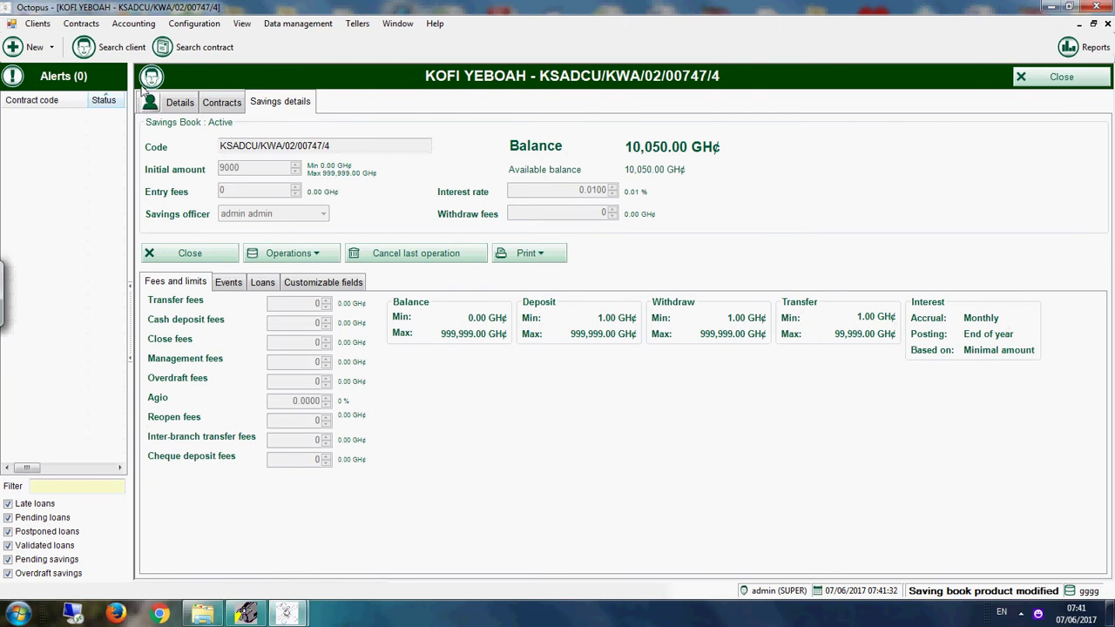
pyautogui.click(221, 105)
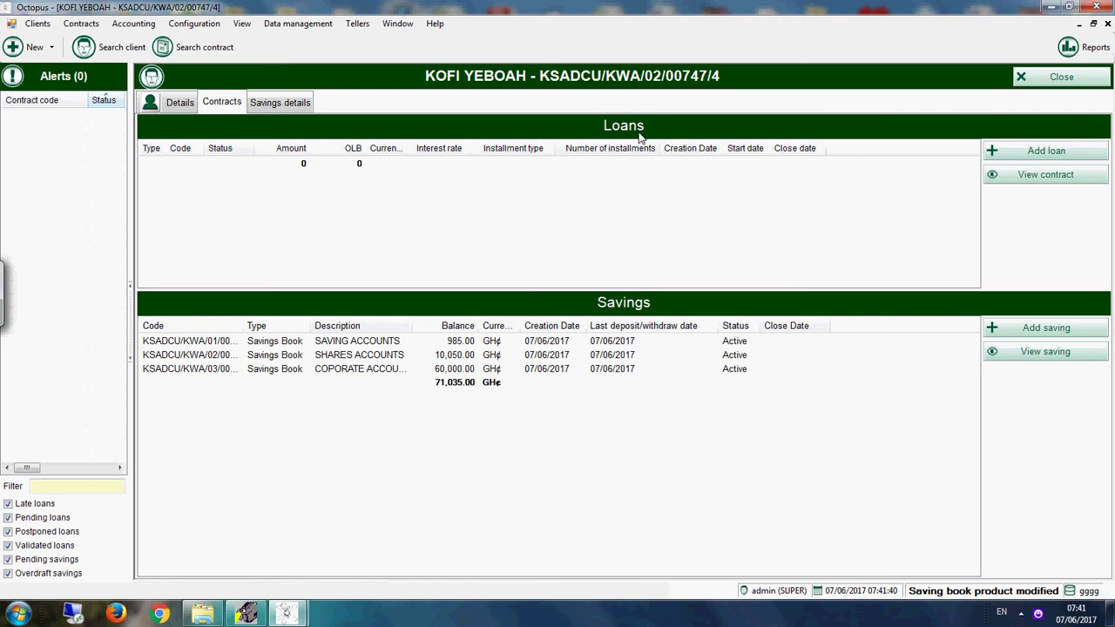
pyautogui.click(1059, 153)
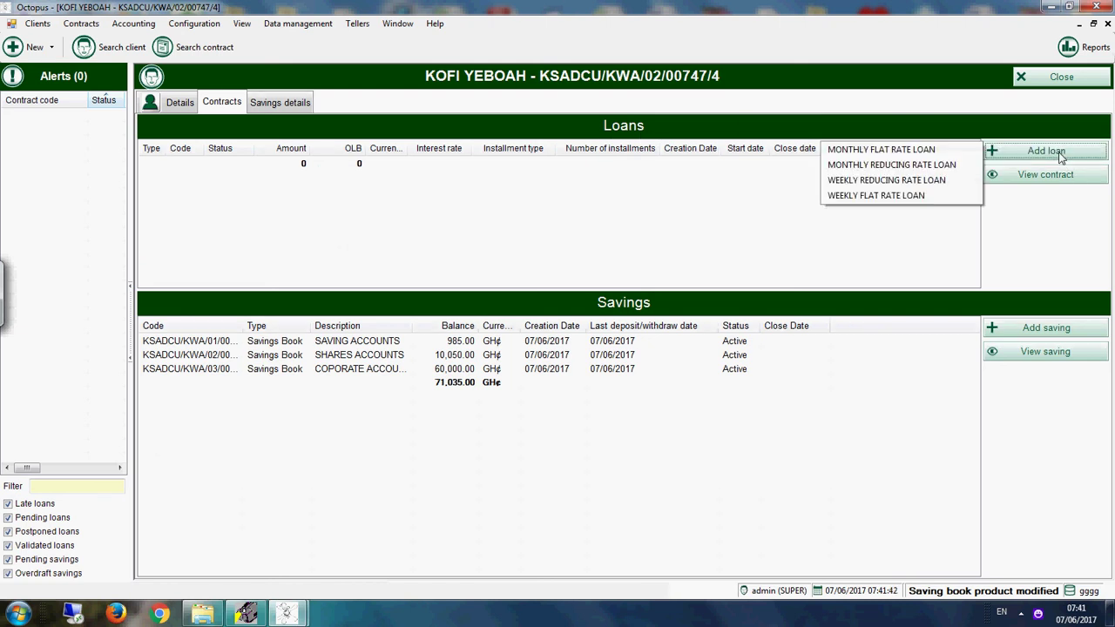
# Step: Start a new Monthly Flat Rate Loan with preferred installment date 07/07/2017
pyautogui.click(878, 150)
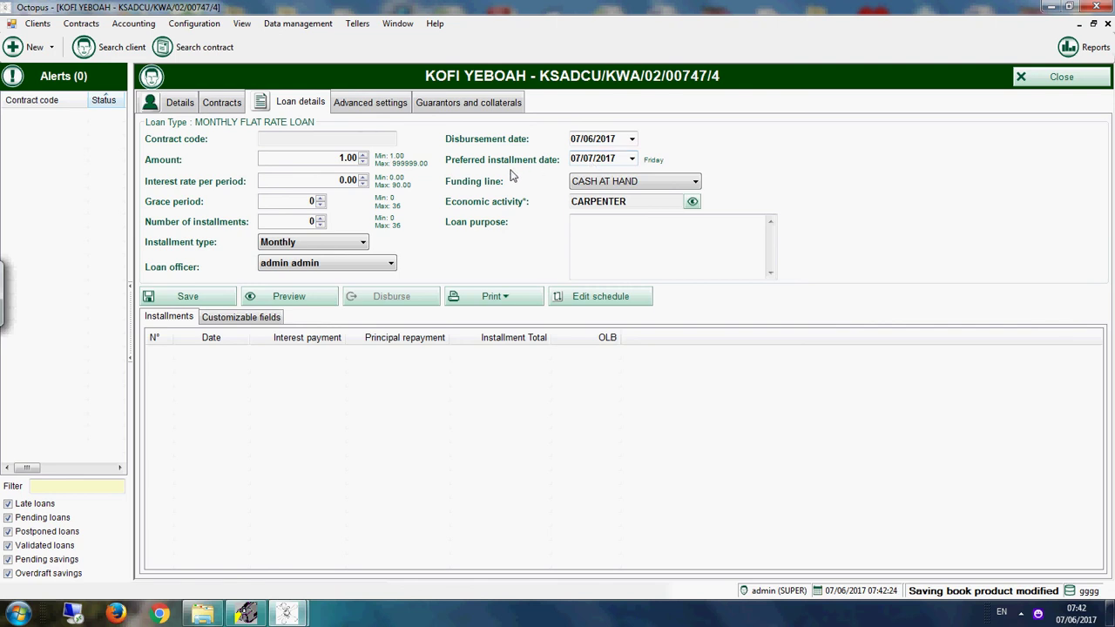
pyautogui.click(632, 160)
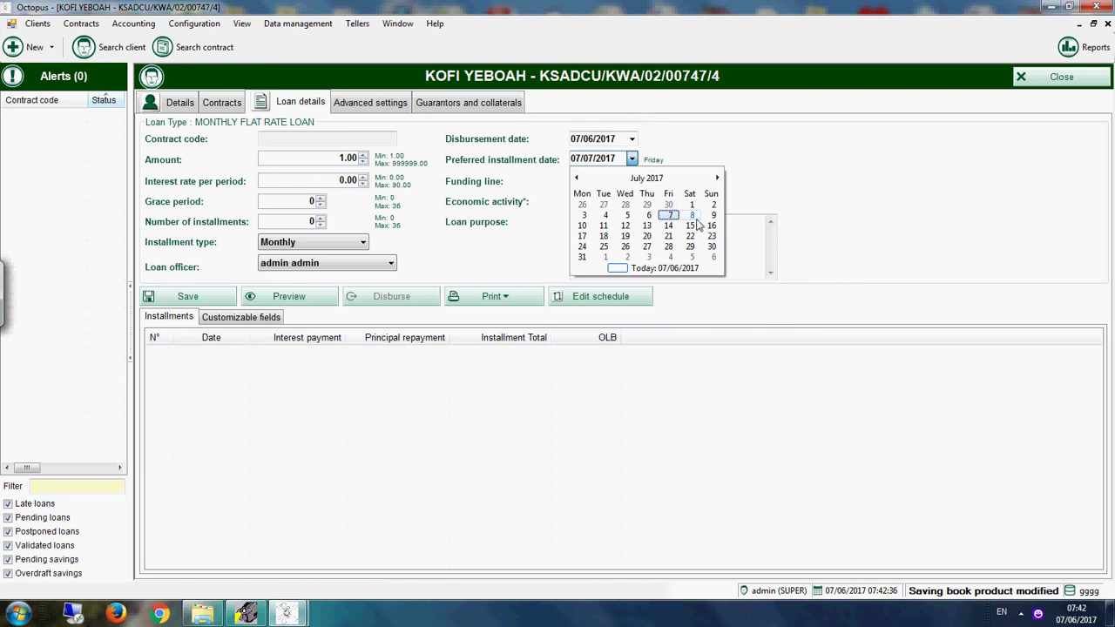
pyautogui.click(585, 226)
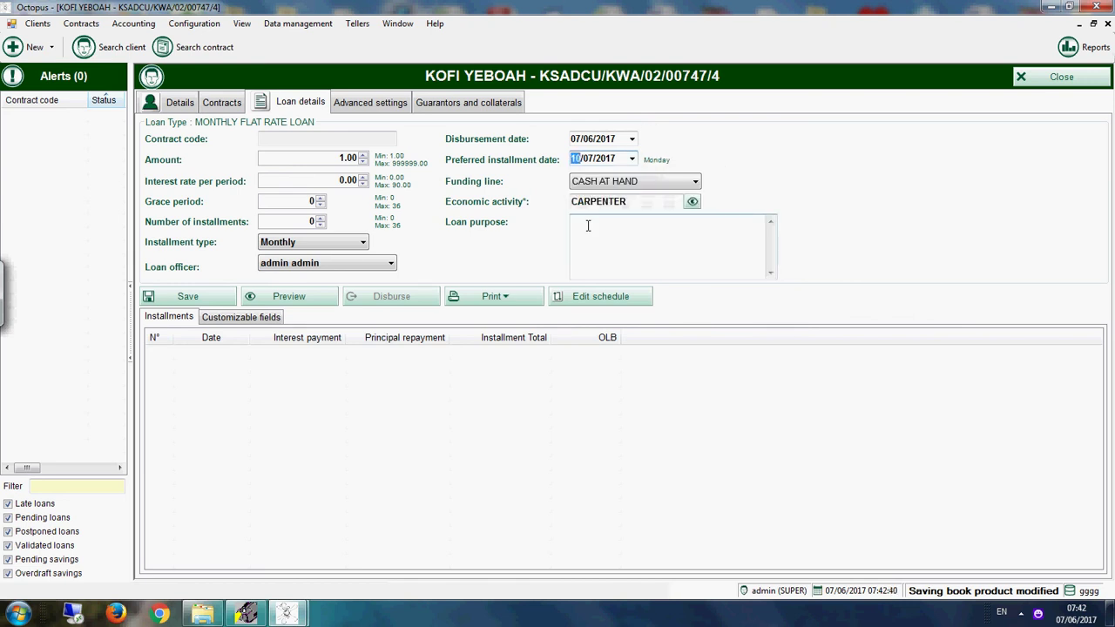
pyautogui.click(631, 159)
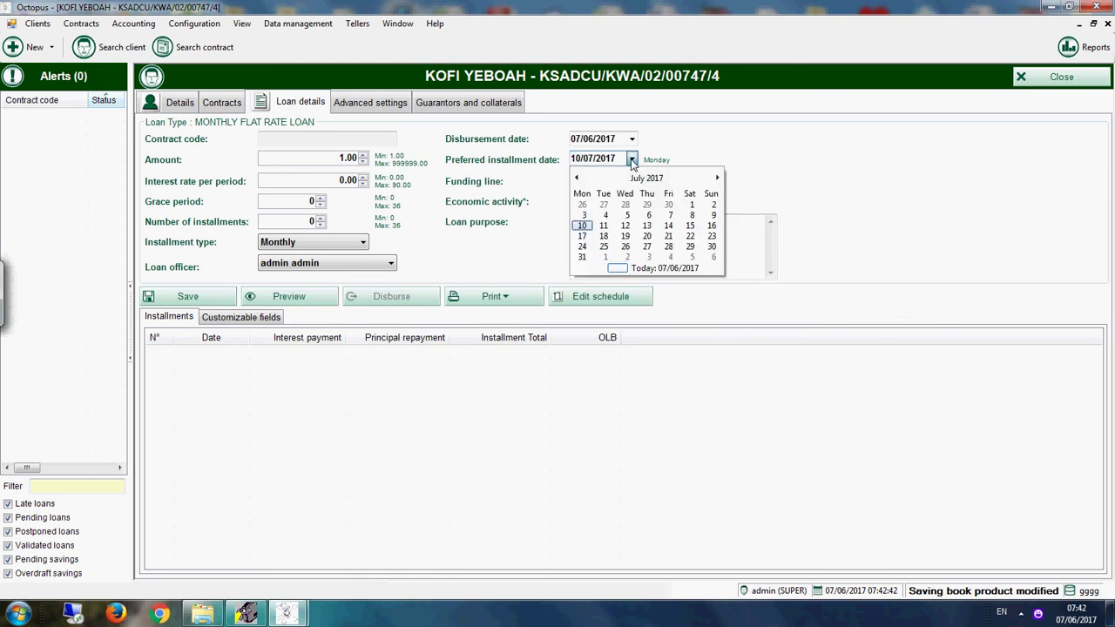
pyautogui.click(674, 216)
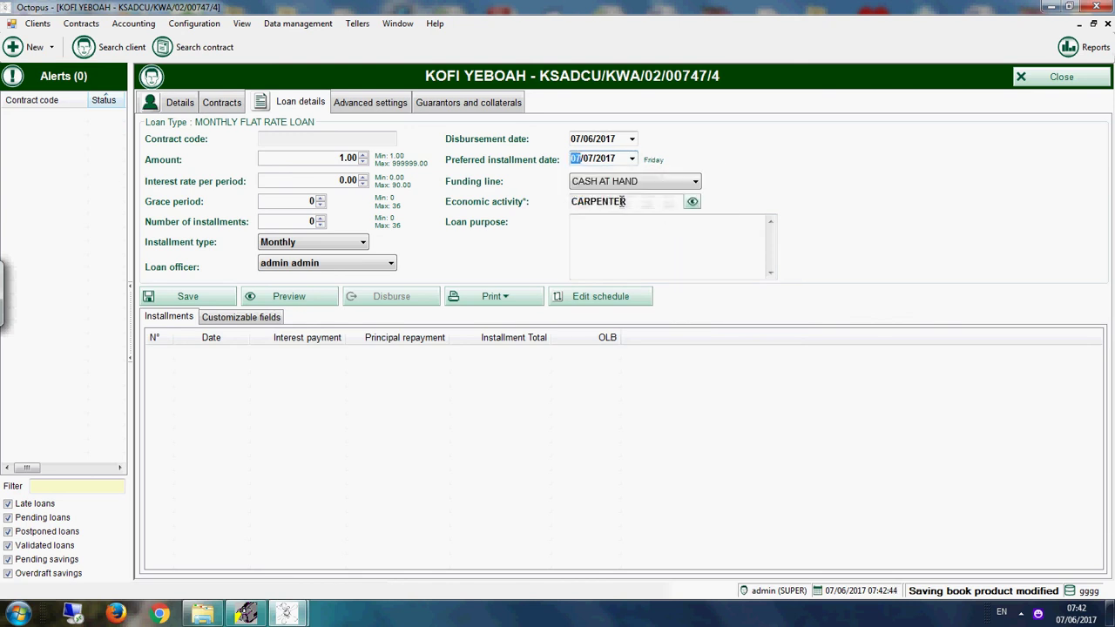
pyautogui.click(584, 161)
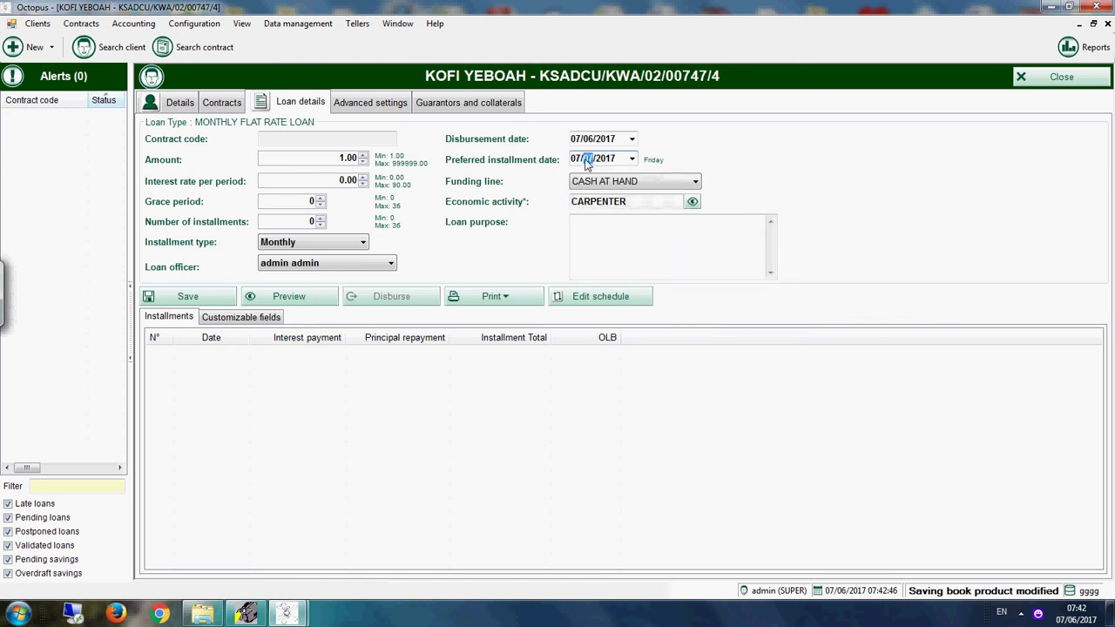
pyautogui.click(340, 160)
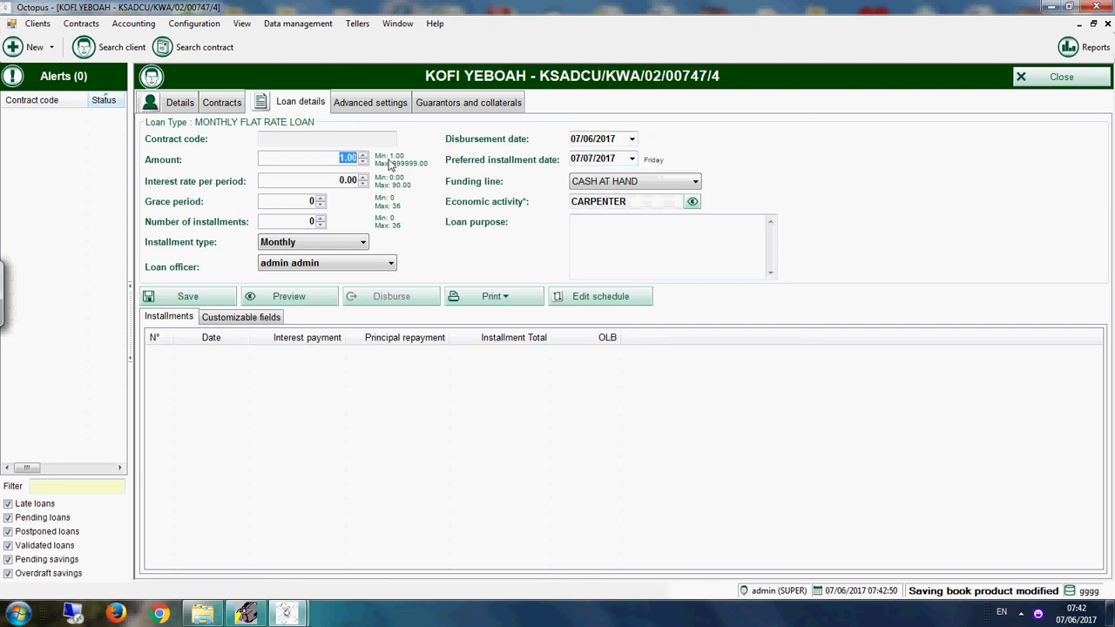
# Step: Enter amount 5000, interest rate 5 and 6 installments, then preview the 6,500.00 schedule
pyautogui.write('5000')
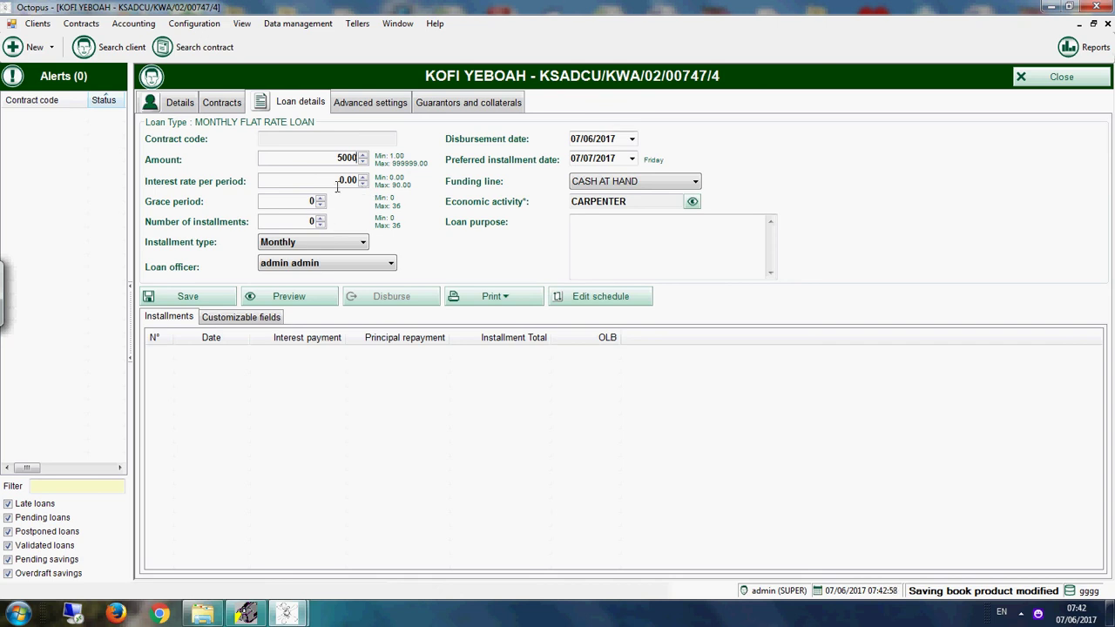
pyautogui.click(340, 180)
pyautogui.write('5')
pyautogui.click(271, 200)
pyautogui.click(271, 200)
pyautogui.click(291, 222)
pyautogui.press('Tab')
pyautogui.click(288, 298)
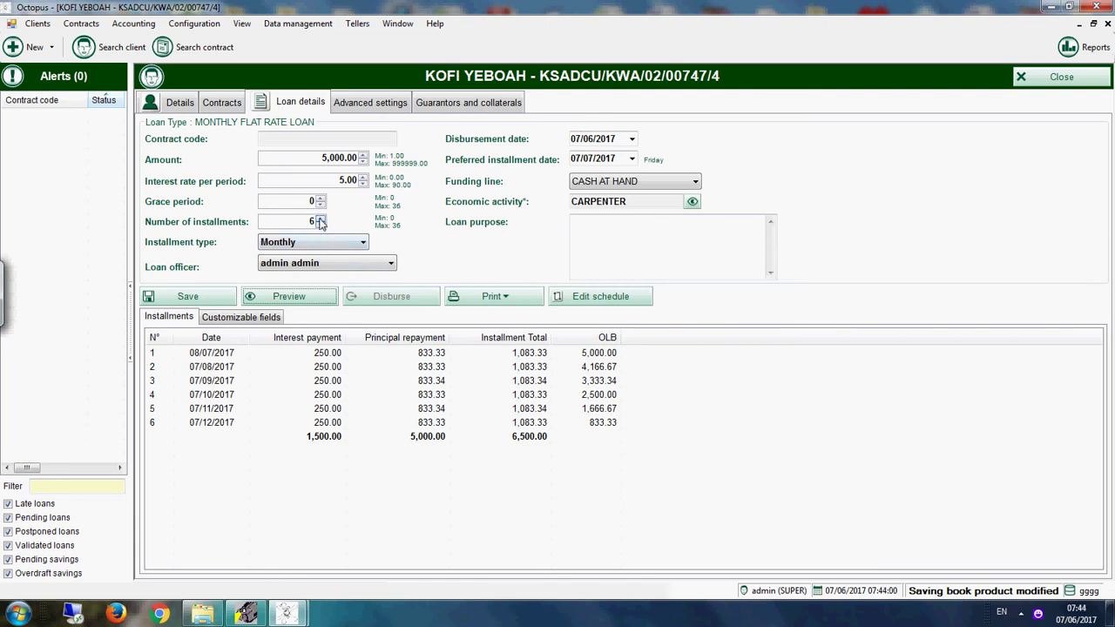
# Step: Change the installments to 12, preview the 8,000.00 schedule, and show Advanced settings
pyautogui.moveTo(311, 221); pyautogui.dragTo(345, 221)
pyautogui.write('12')
pyautogui.click(314, 297)
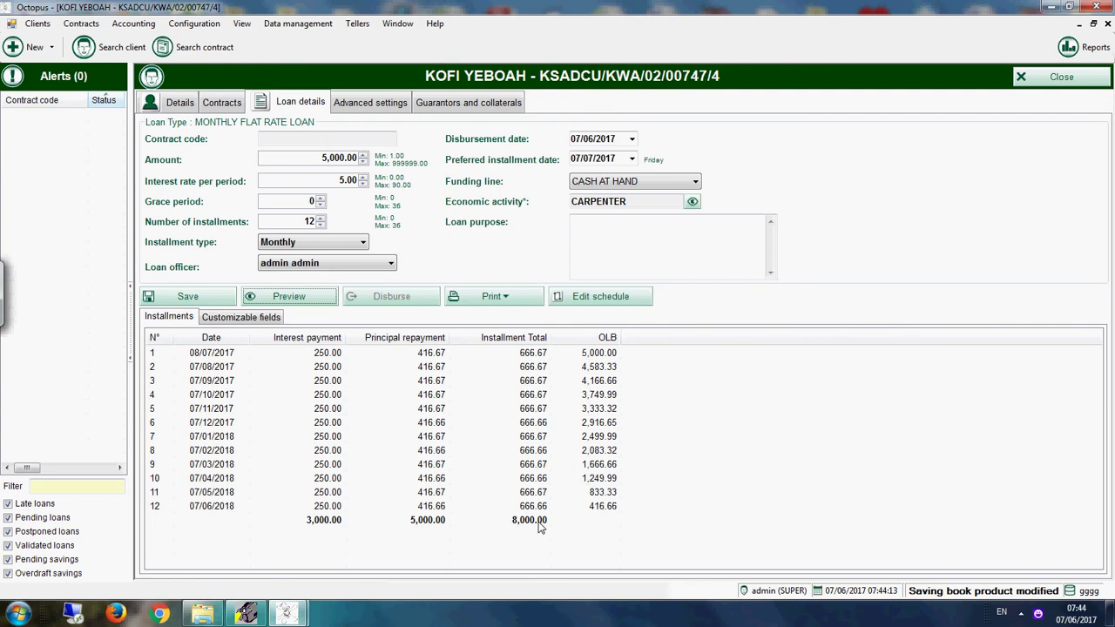
pyautogui.click(220, 295)
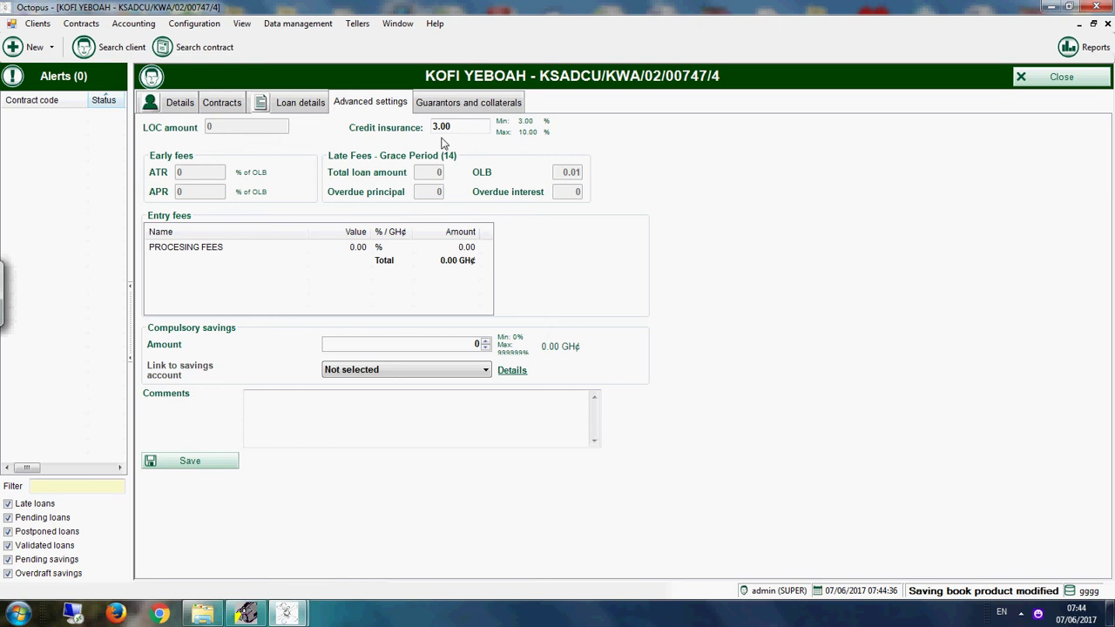
# Step: Link the loan to the first savings account with compulsory amount 1 and save it
pyautogui.moveTo(464, 127); pyautogui.dragTo(420, 127)
pyautogui.click(352, 372)
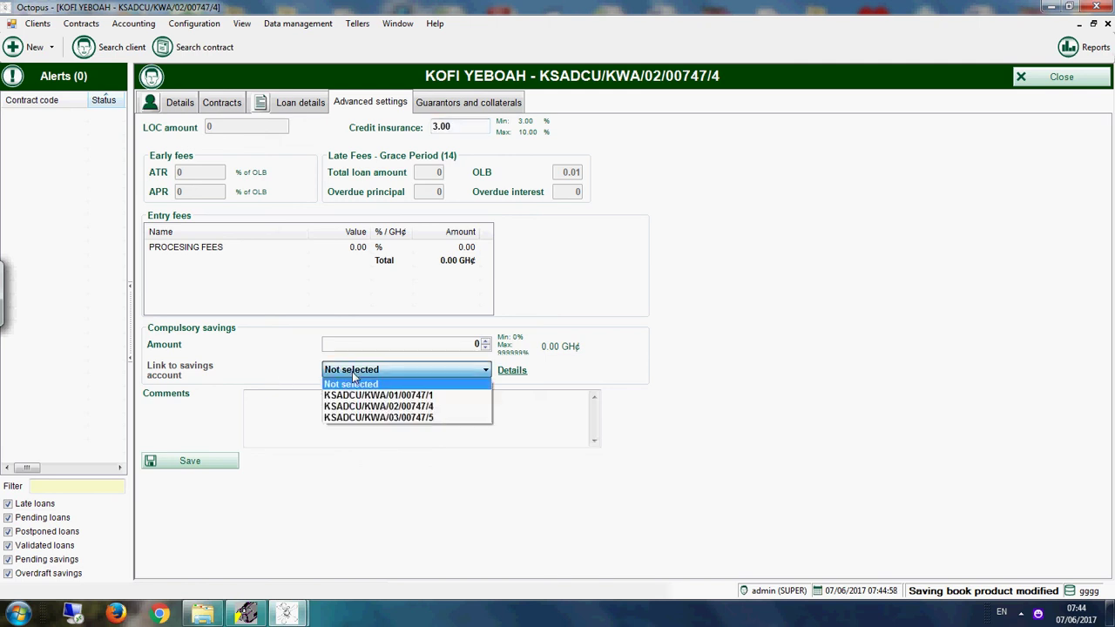
pyautogui.click(395, 399)
pyautogui.doubleClick(476, 345)
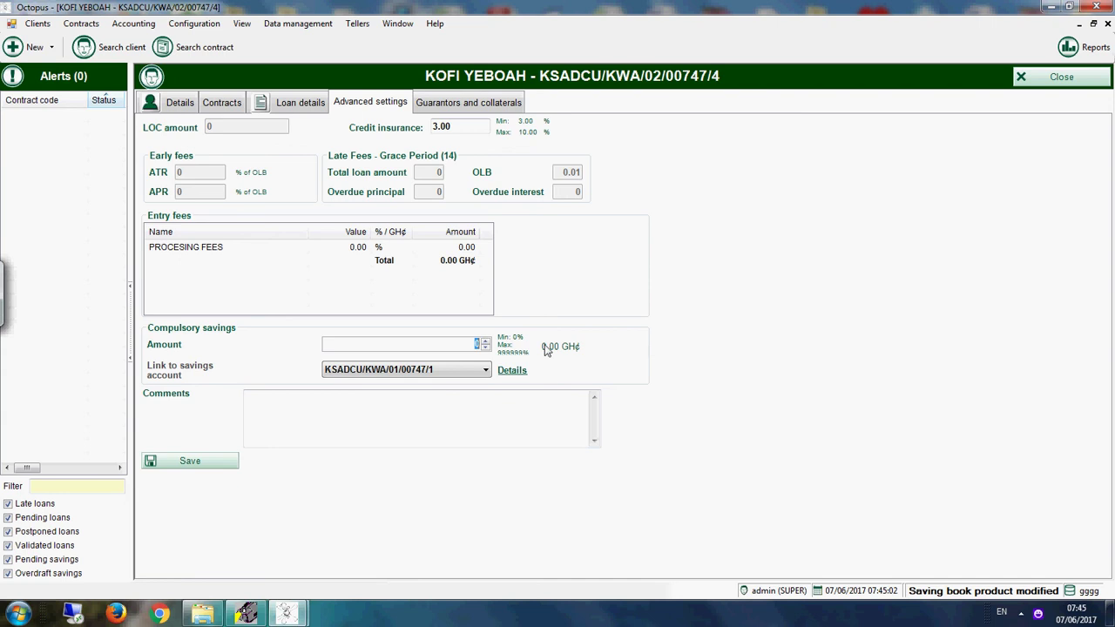
pyautogui.write('1')
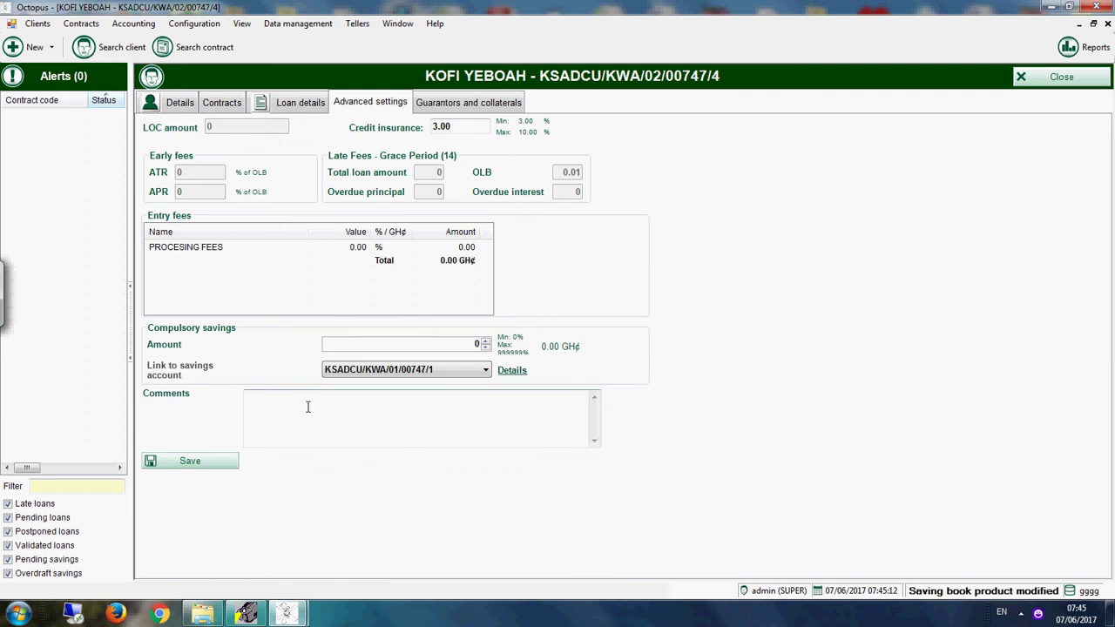
pyautogui.click(198, 463)
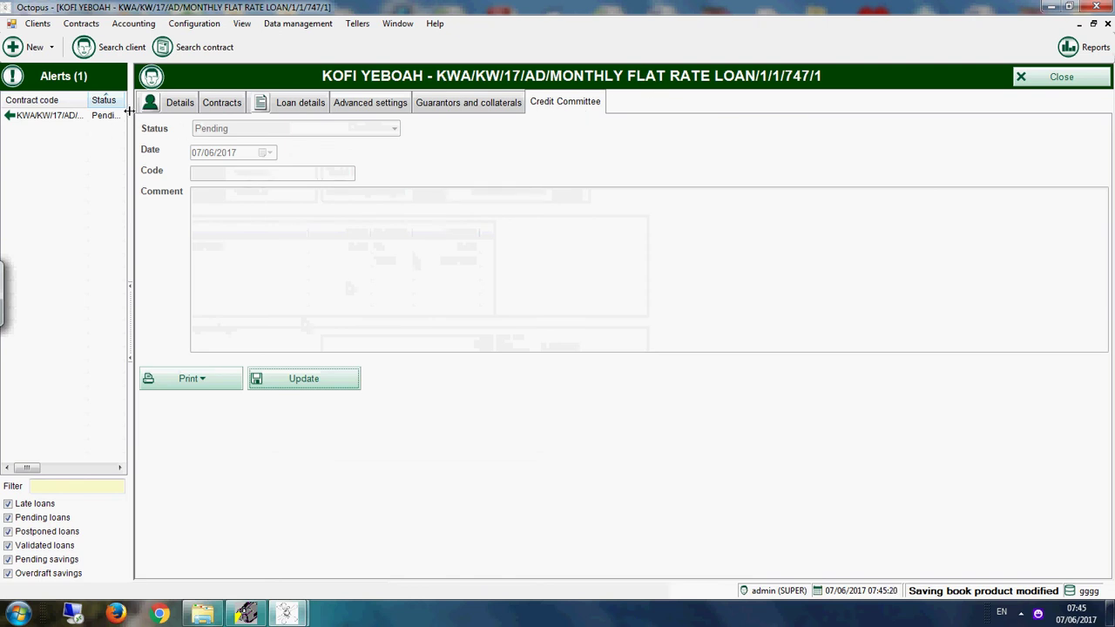
# Step: Widen the Alerts panel, close the contract, and reopen the pending loan from its alert
pyautogui.moveTo(130, 111); pyautogui.dragTo(216, 111)
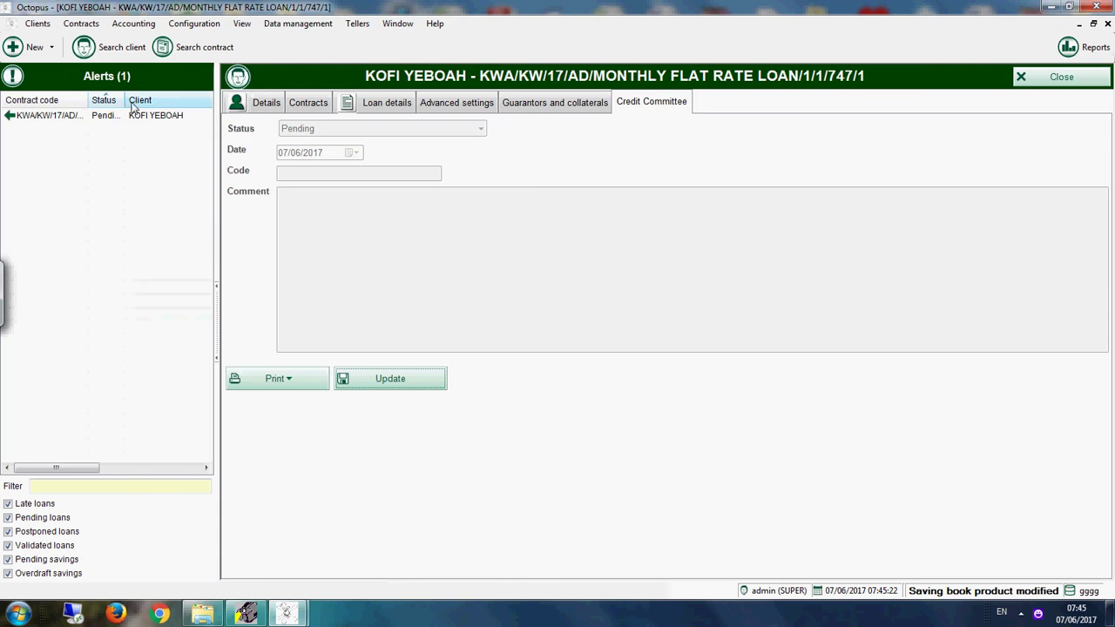
pyautogui.moveTo(128, 100); pyautogui.dragTo(153, 100)
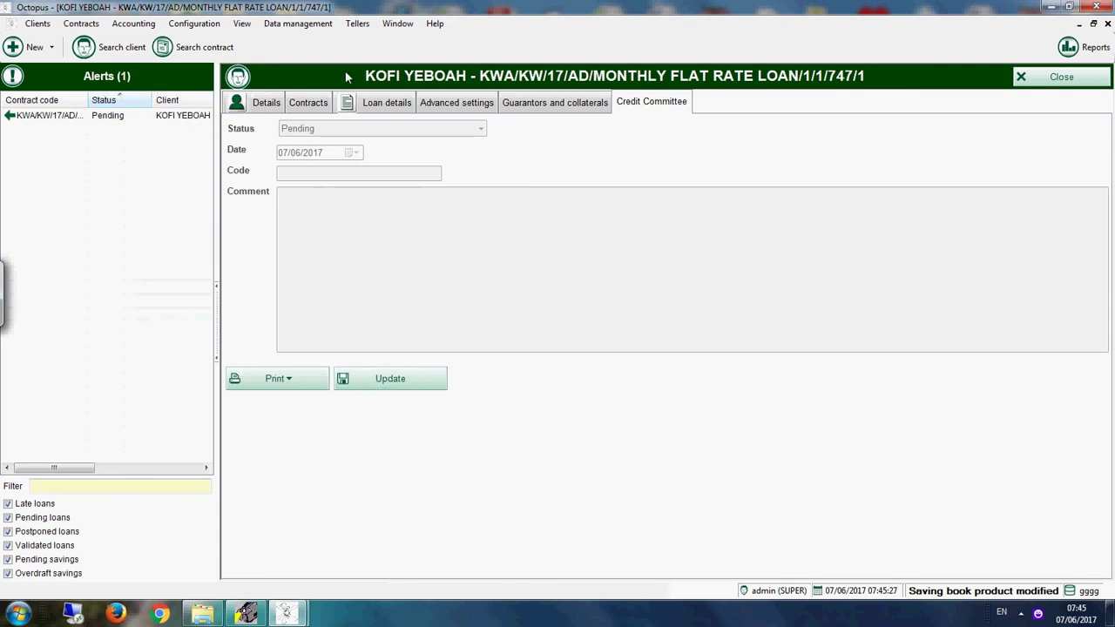
pyautogui.click(1050, 77)
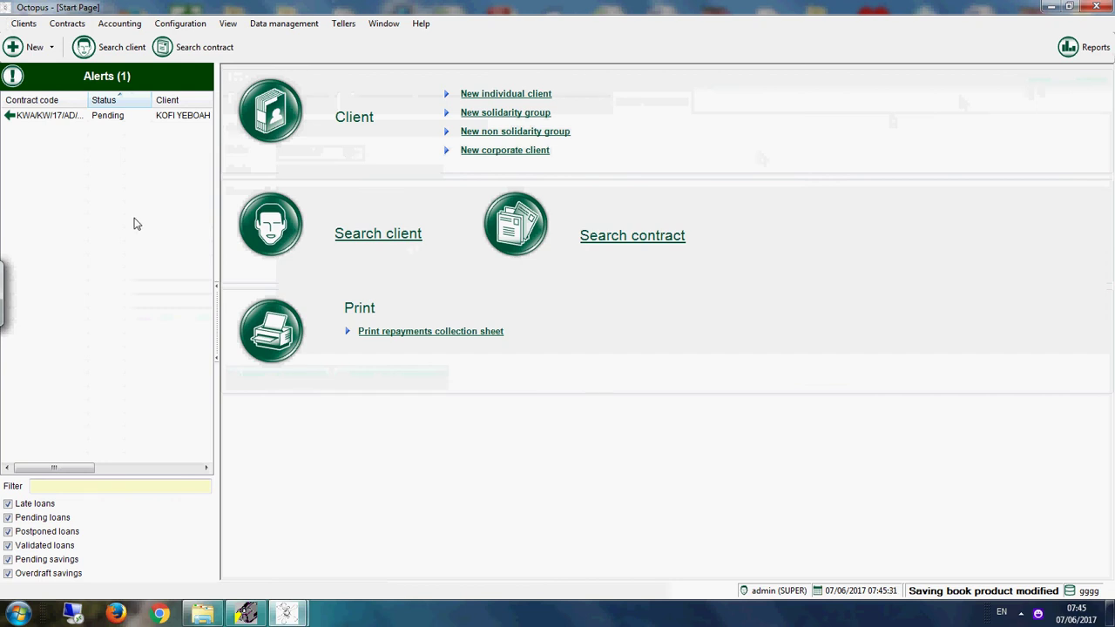
pyautogui.click(135, 118)
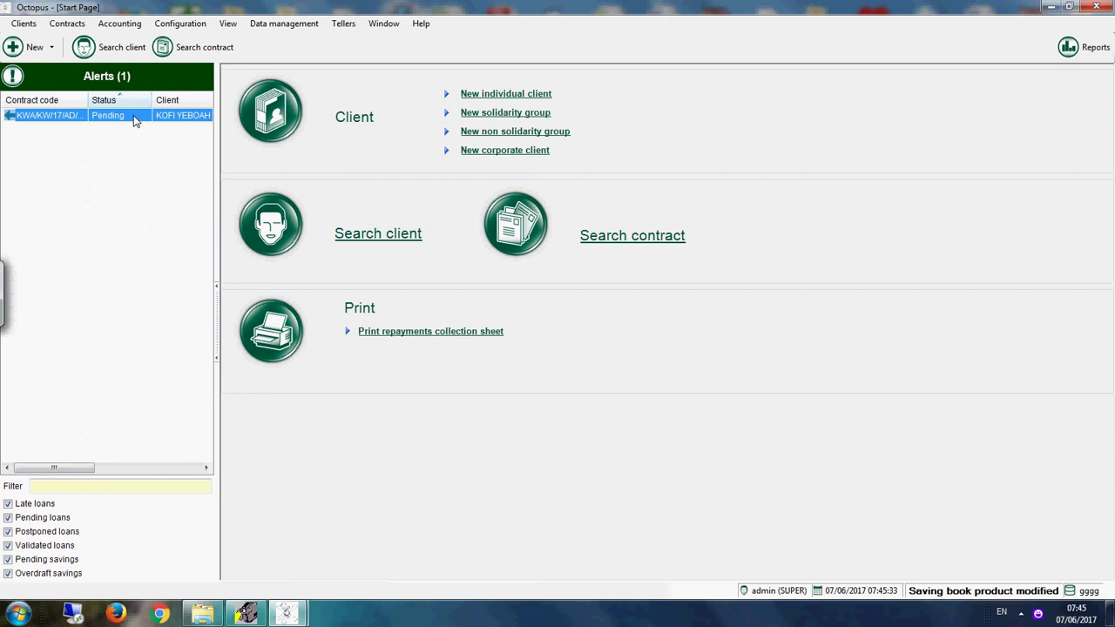
pyautogui.doubleClick(135, 117)
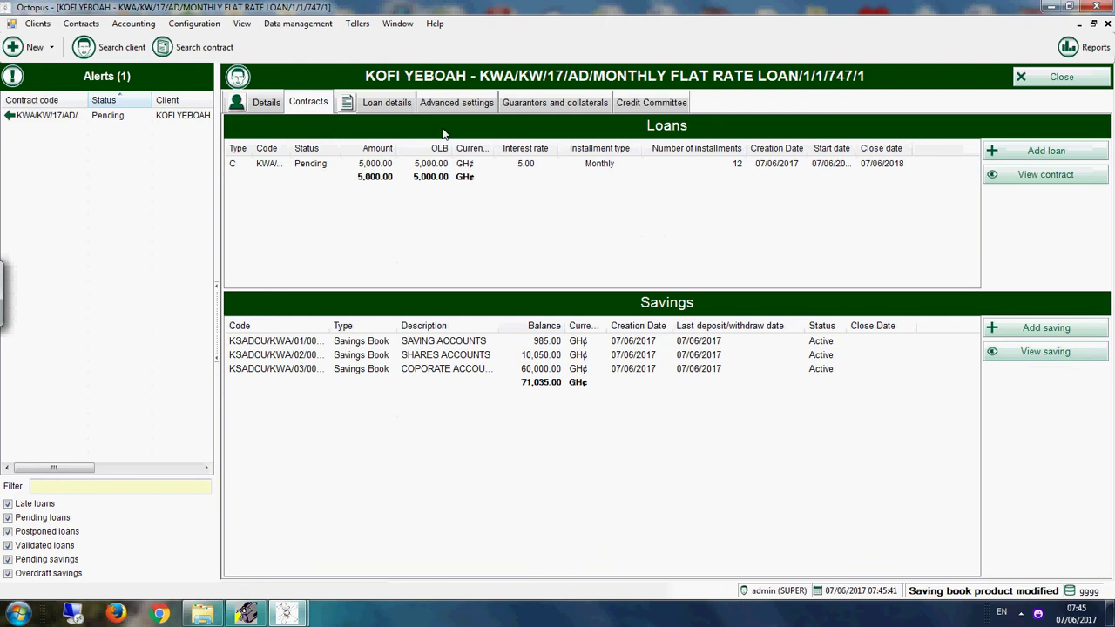
# Step: Review the loan details, advanced settings and guarantors, then show the Credit Committee page
pyautogui.click(394, 107)
pyautogui.click(474, 97)
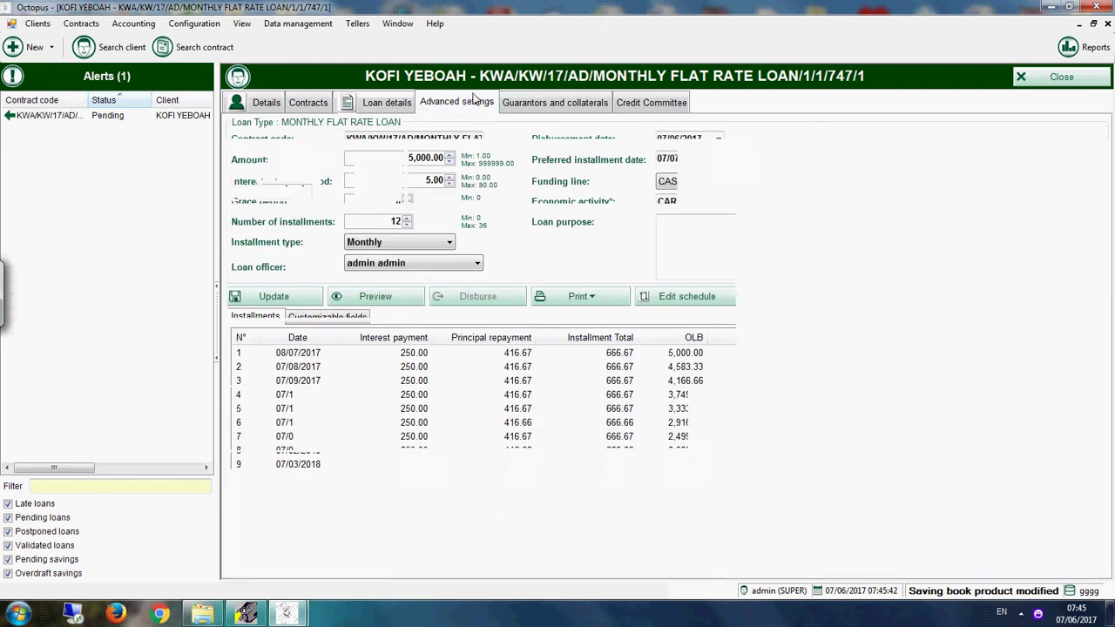
pyautogui.click(545, 105)
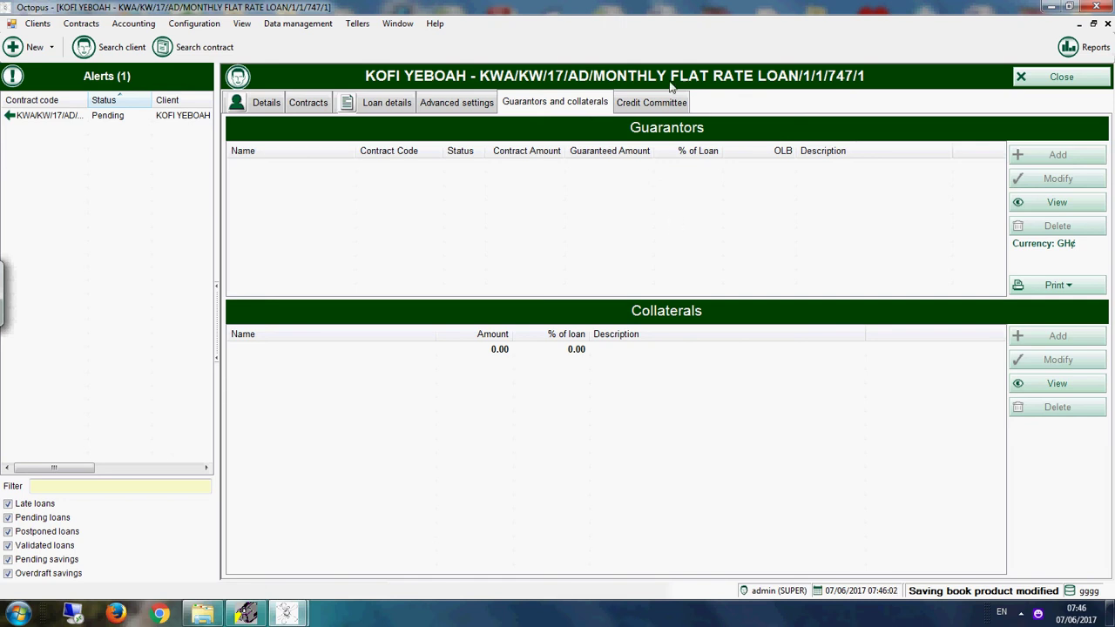
pyautogui.click(653, 103)
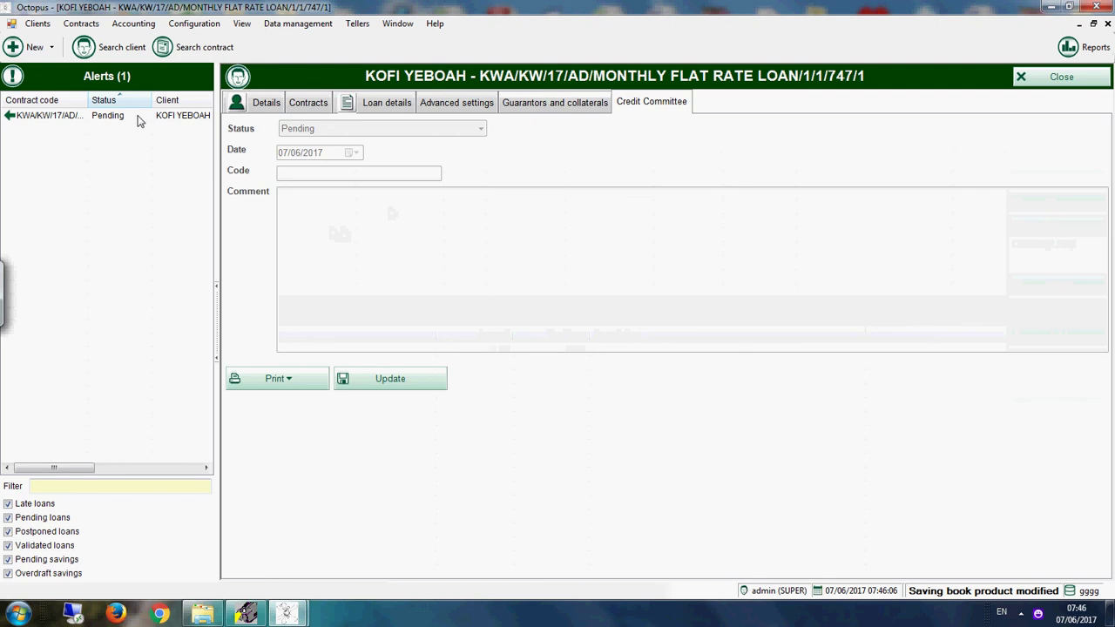
# Step: Try Postponed and Refused committee decisions with comment 'KOIUOIU', then clear the comment
pyautogui.click(401, 379)
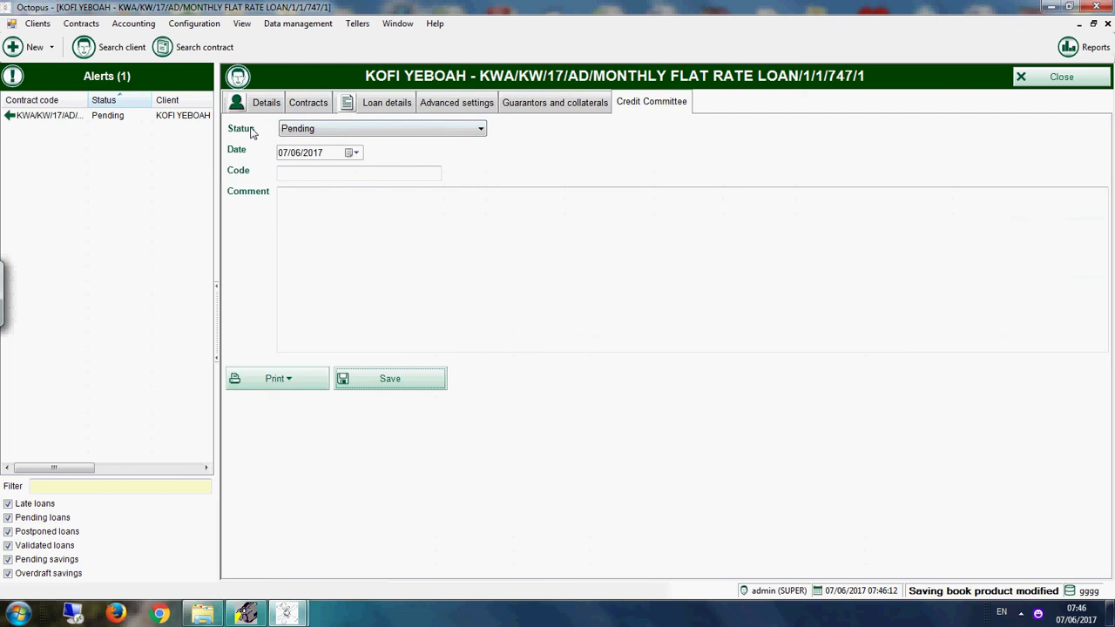
pyautogui.click(339, 136)
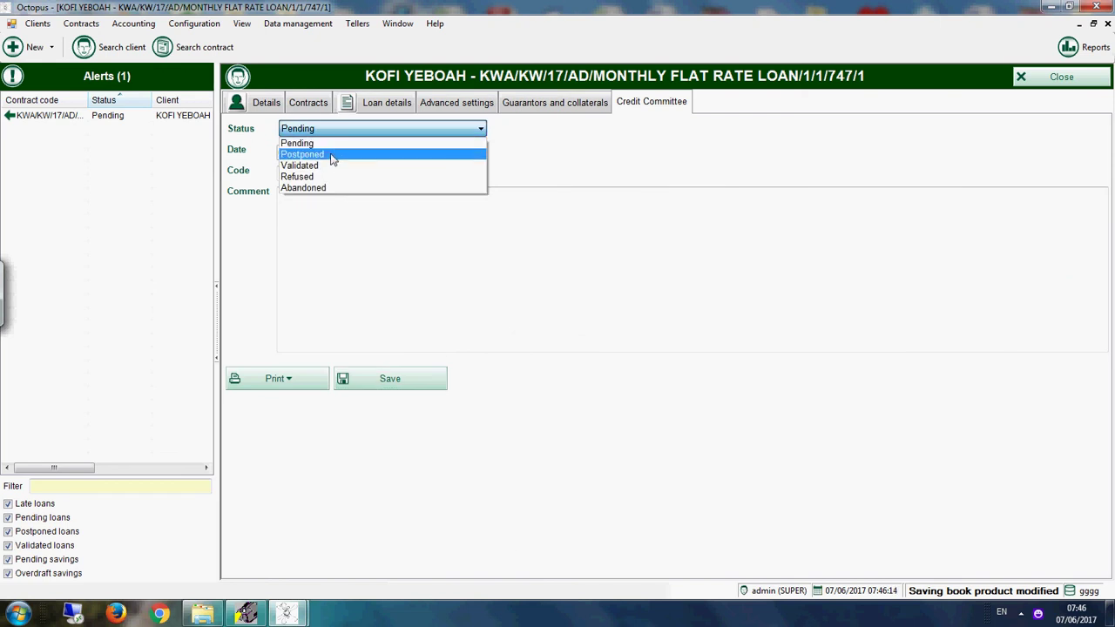
pyautogui.click(332, 155)
pyautogui.click(329, 218)
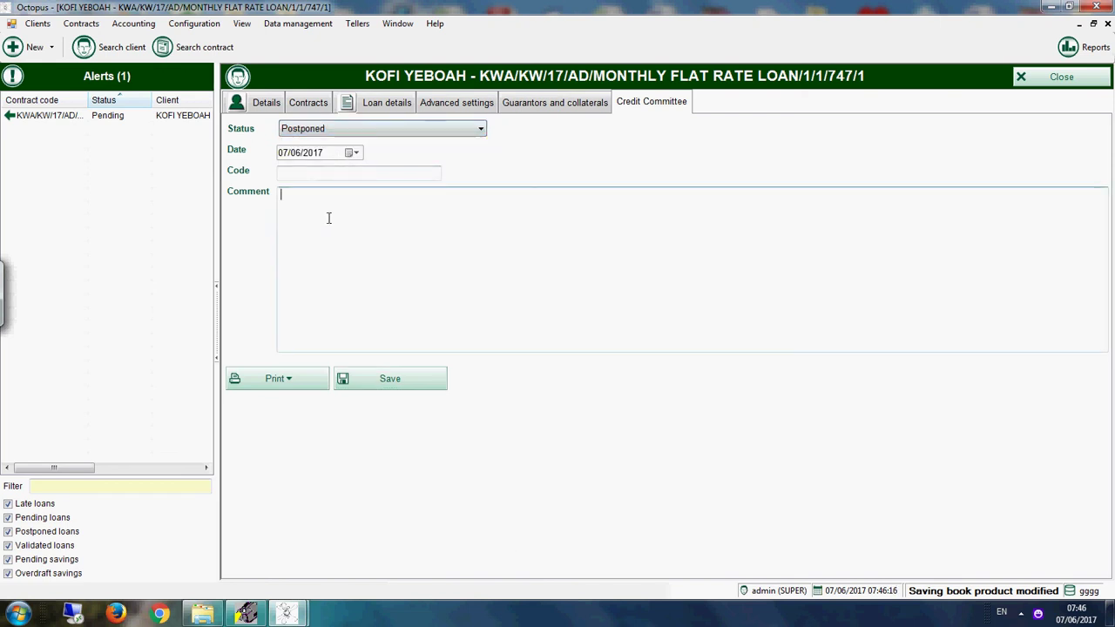
pyautogui.write('KOIUOIU')
pyautogui.click(437, 129)
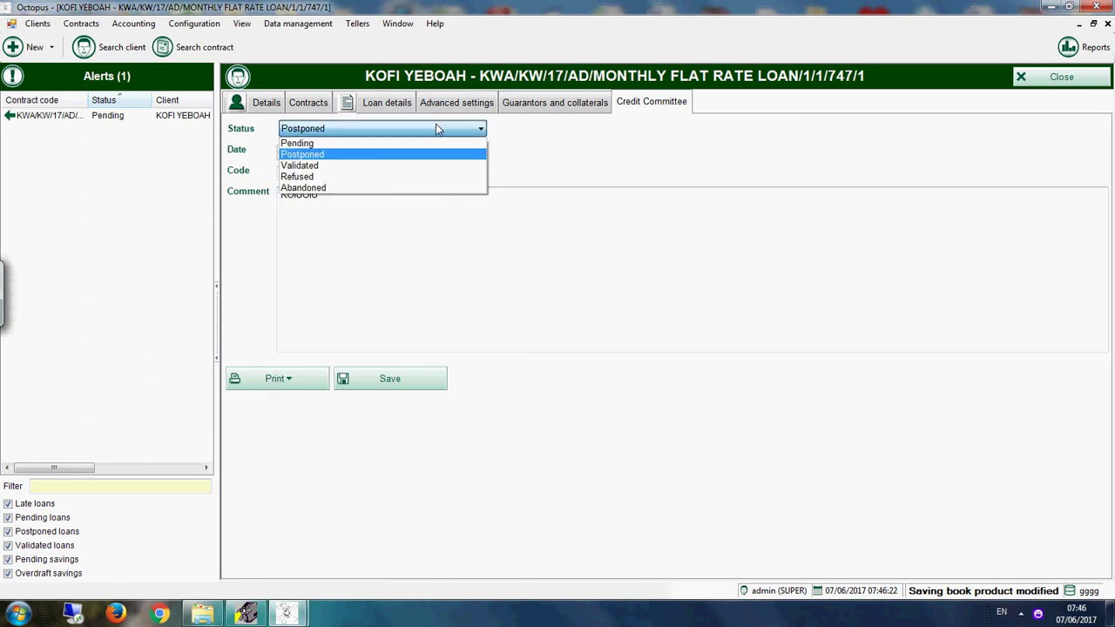
pyautogui.click(406, 178)
pyautogui.moveTo(357, 202); pyautogui.dragTo(212, 200)
pyautogui.press('BackSpace')
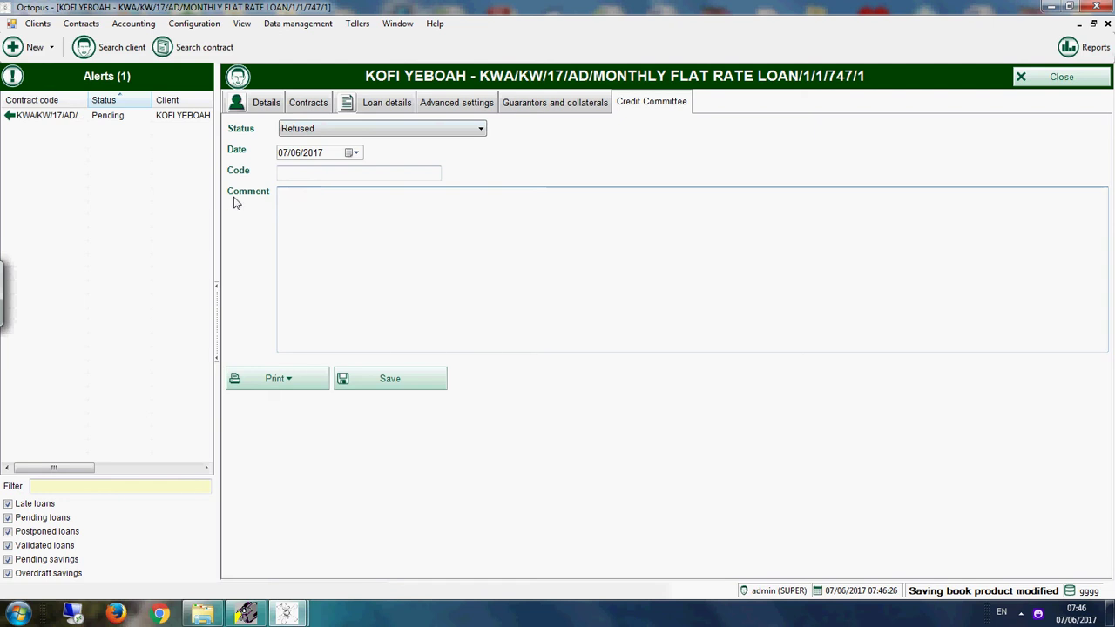
# Step: Save the committee decision as Validated and view the loan's installment schedule
pyautogui.click(309, 129)
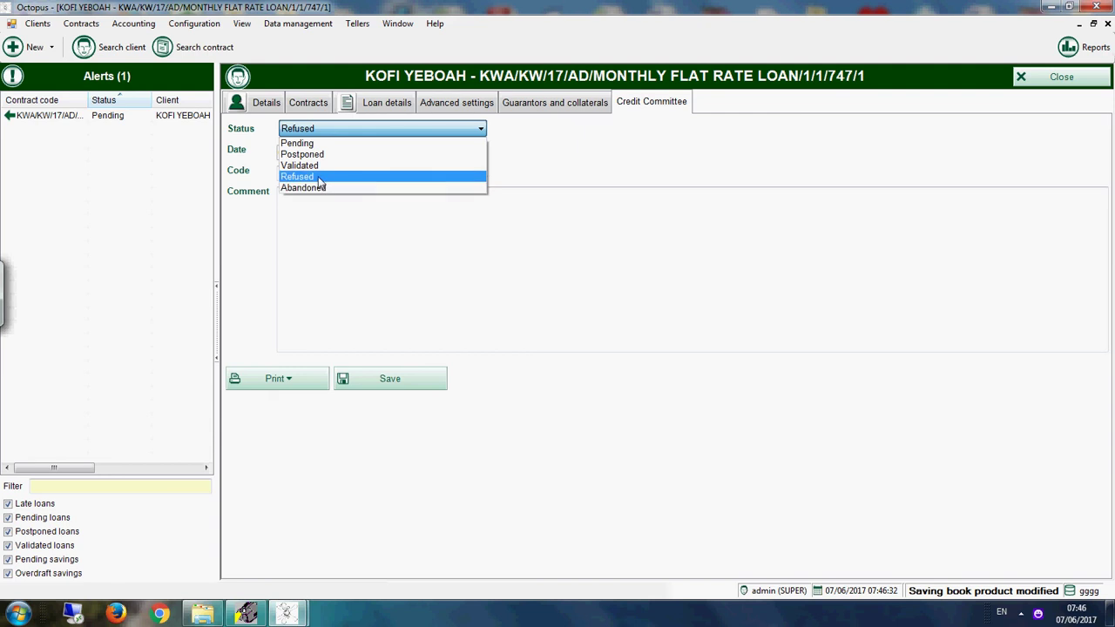
pyautogui.click(314, 166)
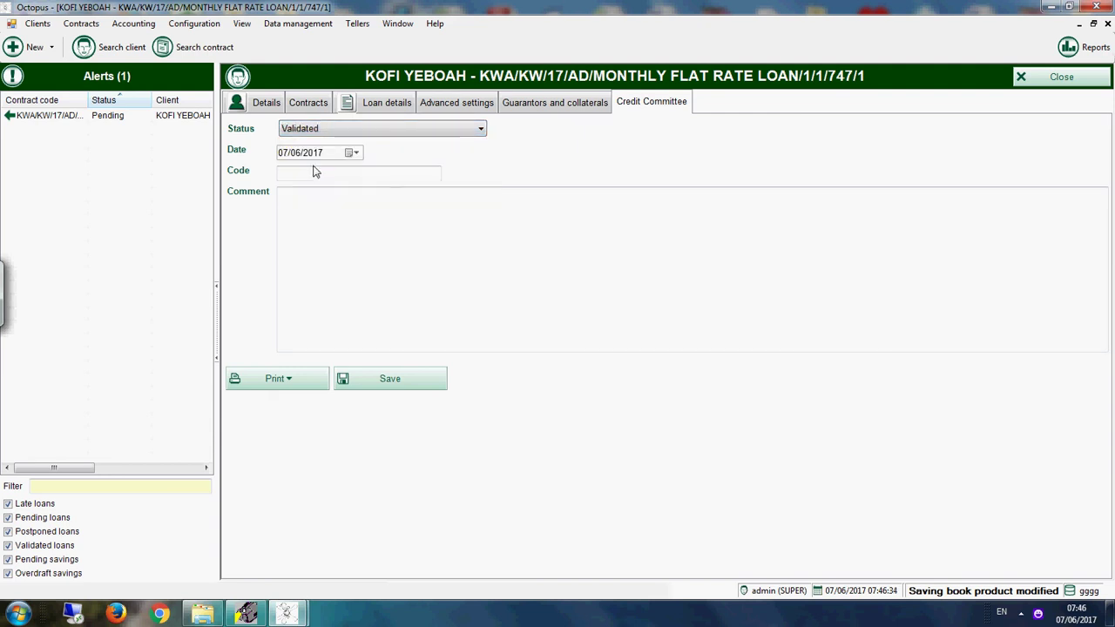
pyautogui.click(391, 381)
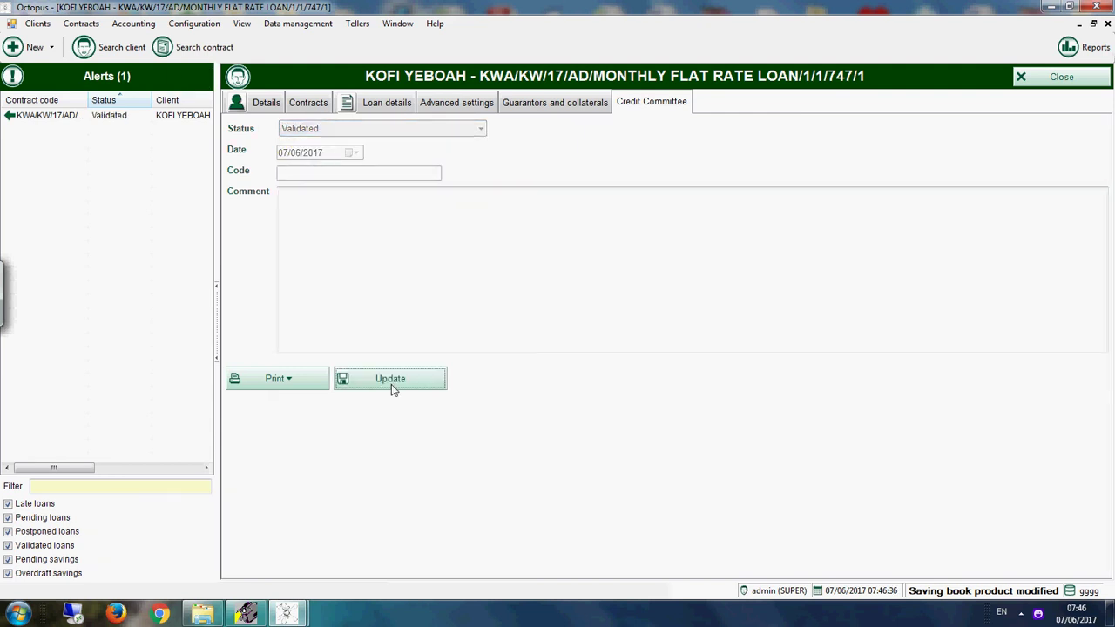
pyautogui.click(383, 106)
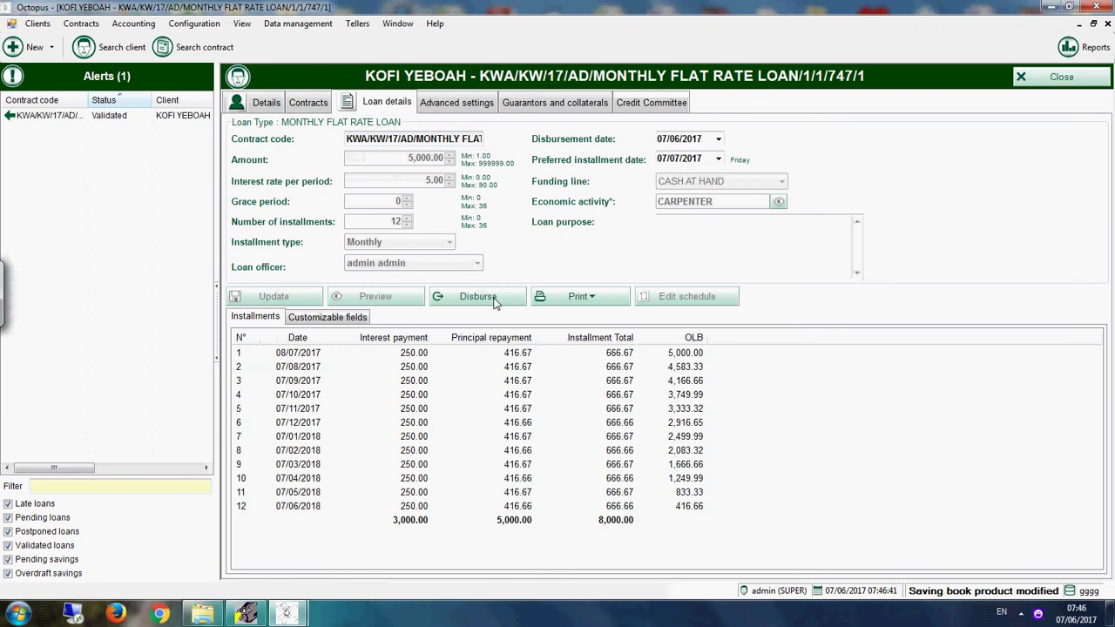
# Step: View and close the Contract history report, then bring up the disbursement form for the 5,000.00 loan
pyautogui.click(595, 304)
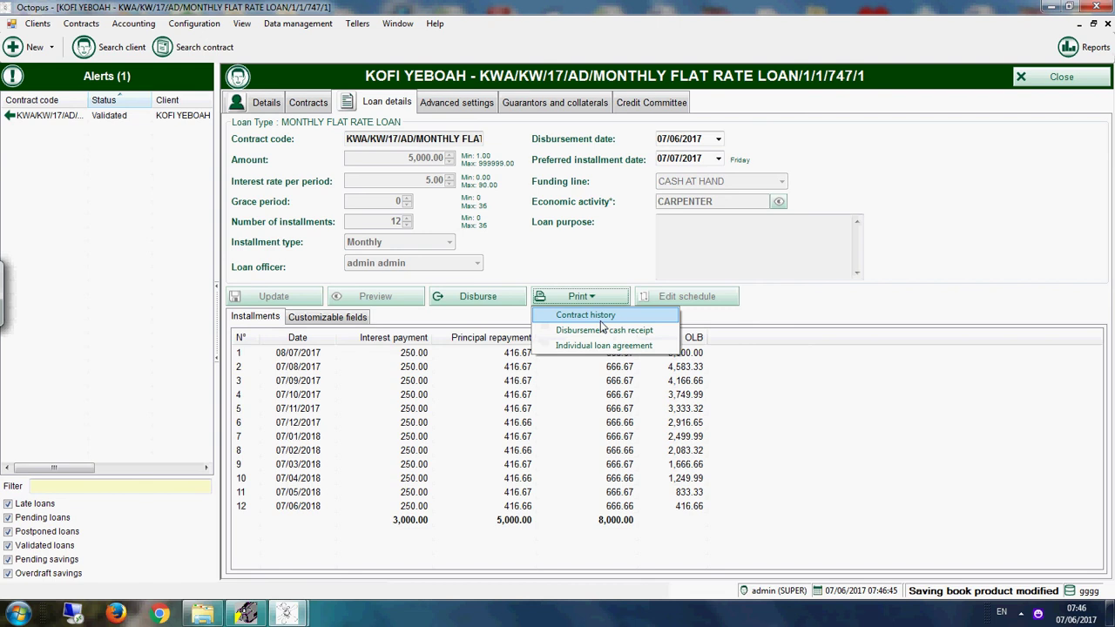
pyautogui.click(607, 319)
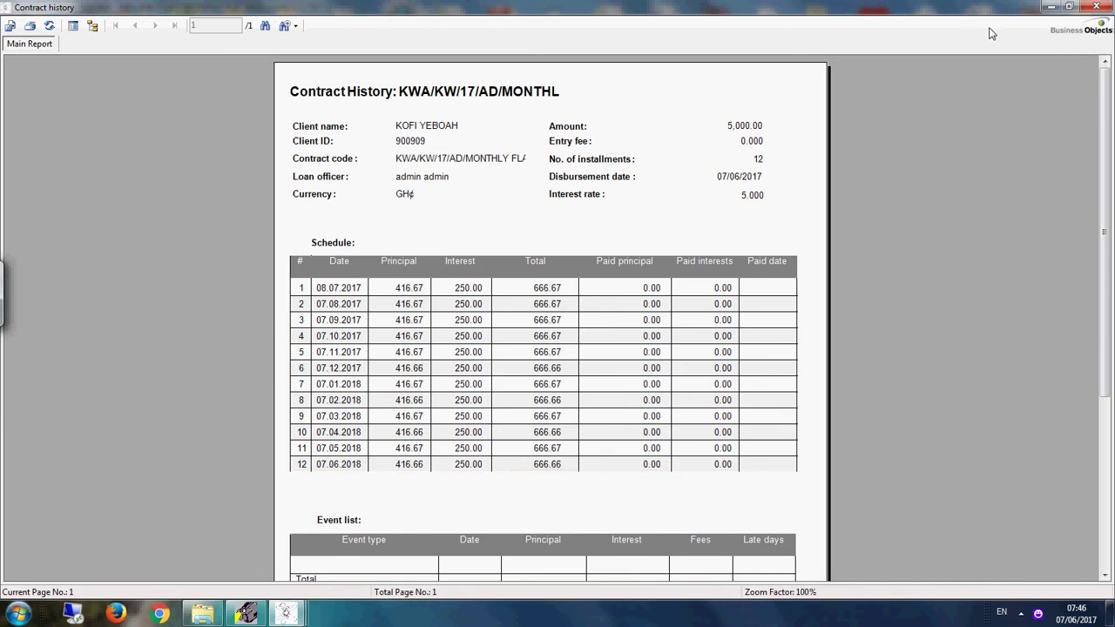
pyautogui.click(1096, 7)
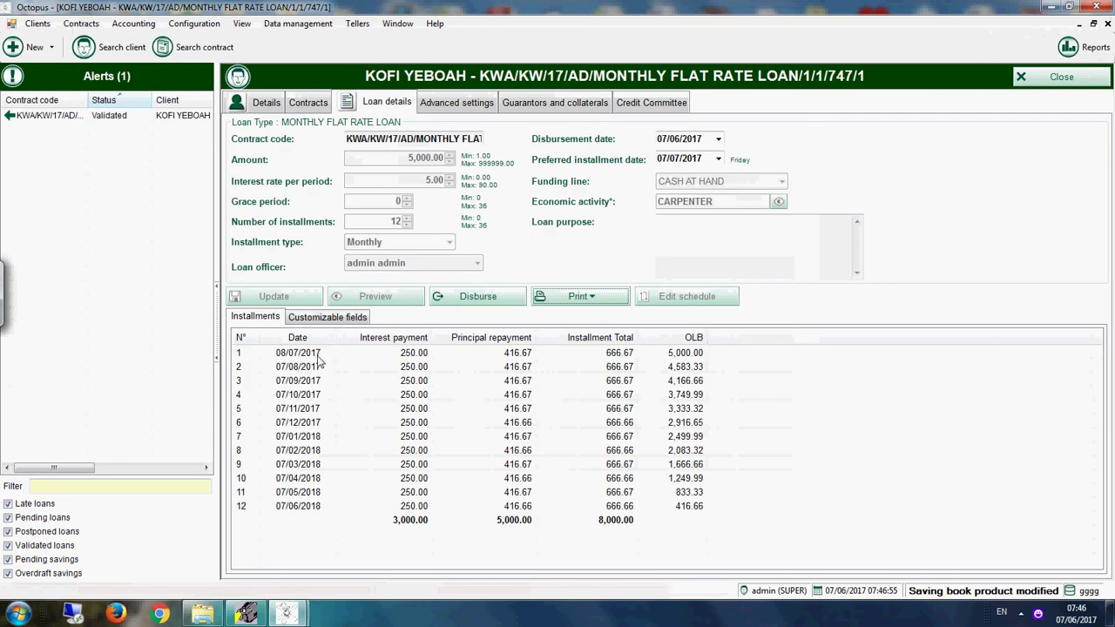
pyautogui.click(461, 299)
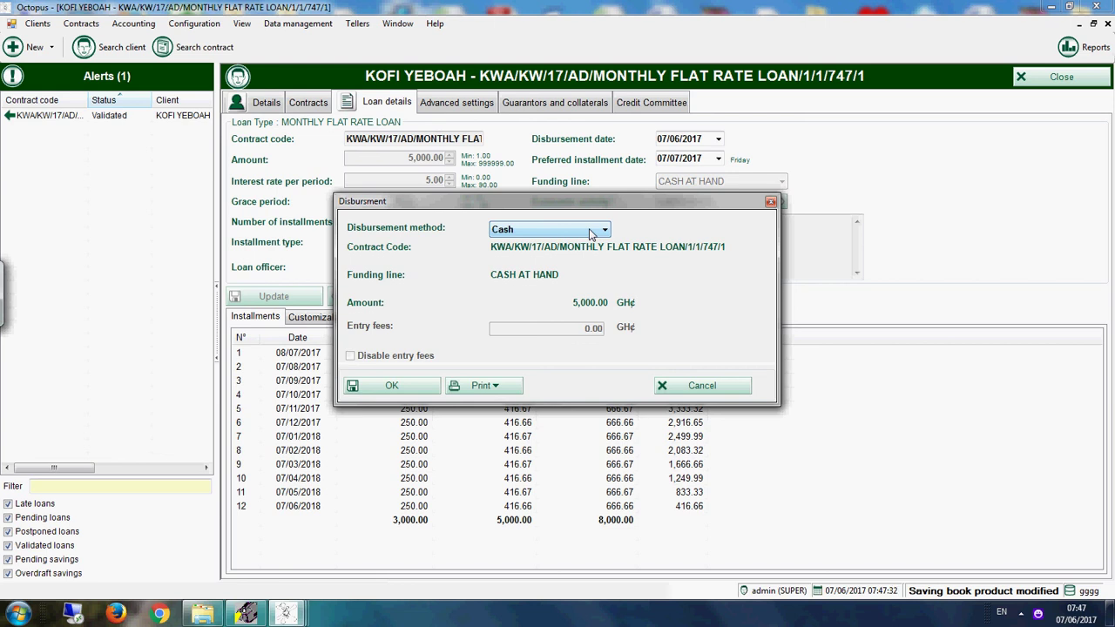
# Step: Disburse the 5,000.00 GH¢ loan using the Savings disbursement method
pyautogui.click(590, 230)
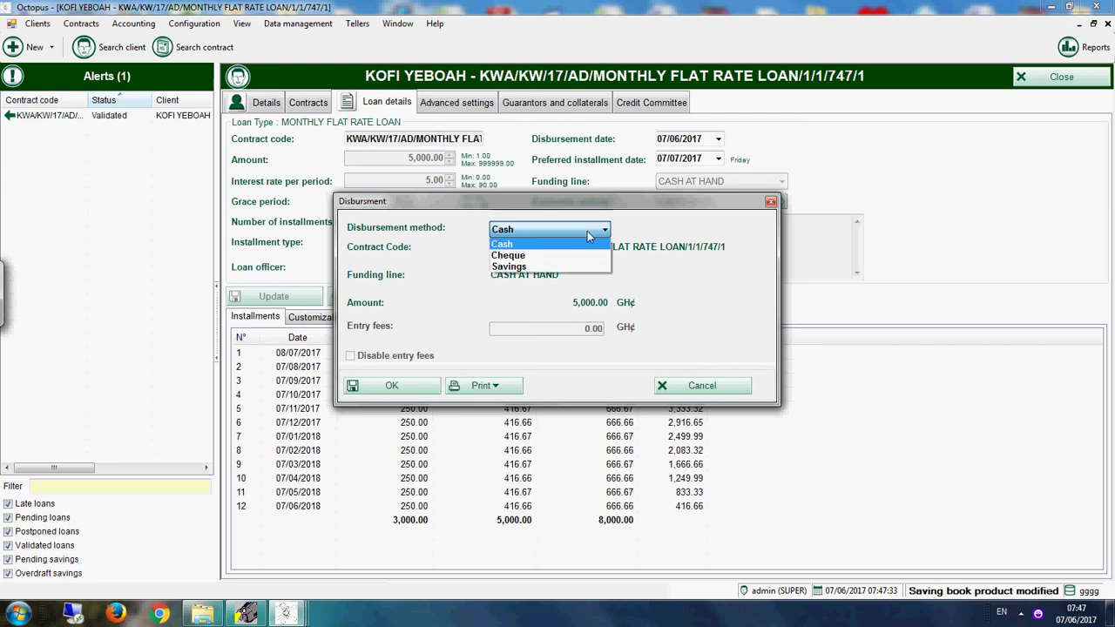
pyautogui.click(540, 268)
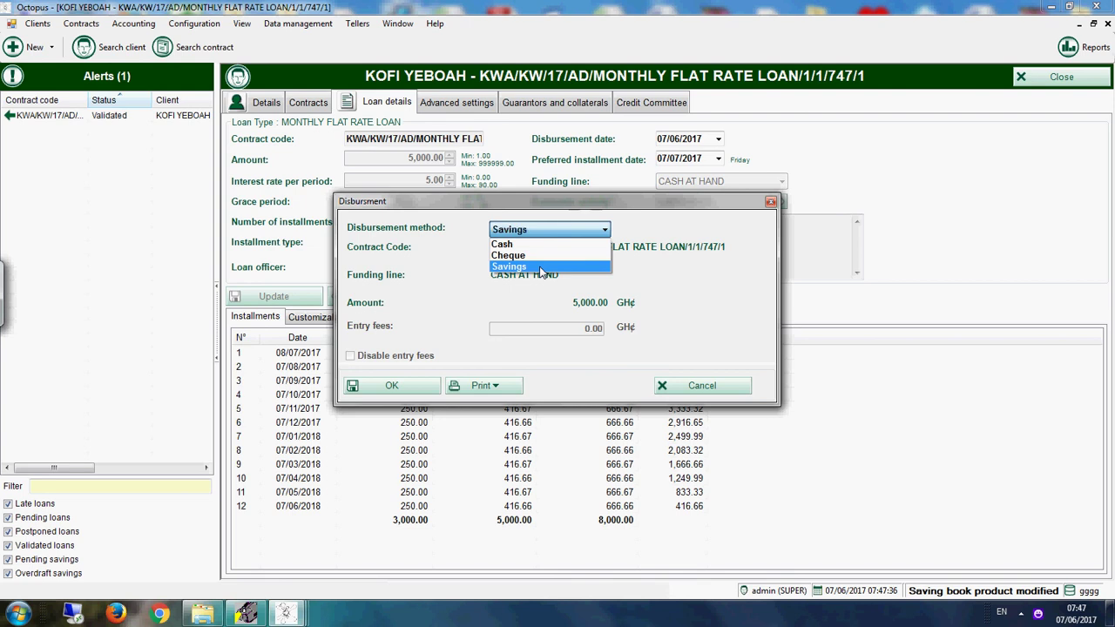
pyautogui.click(397, 386)
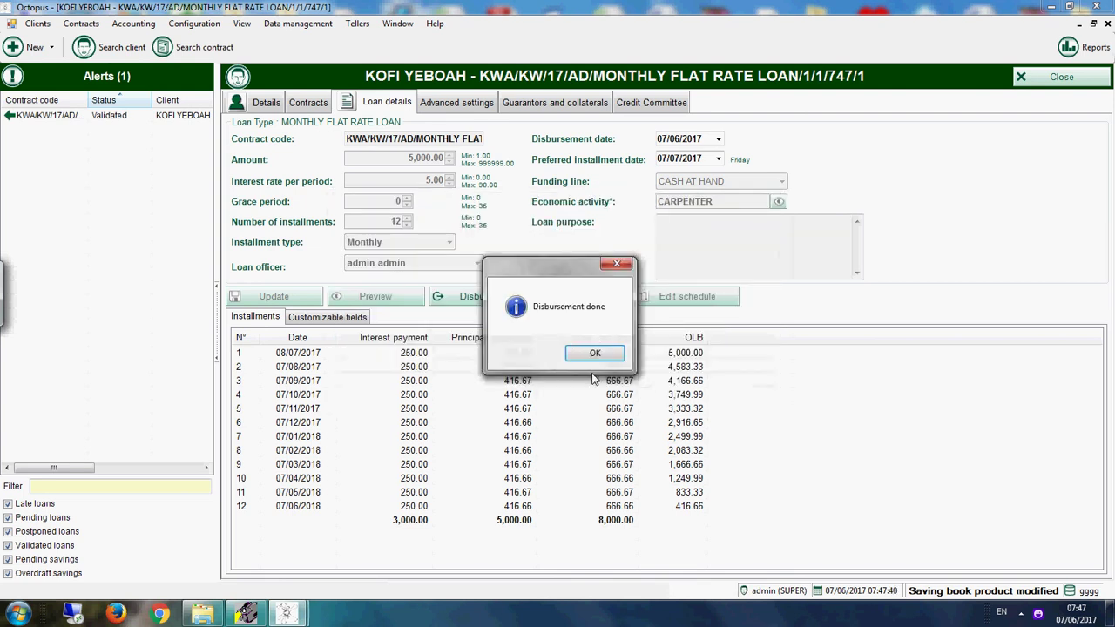
# Step: Dismiss the message and show the SAVING ACCOUNTS savings book events, including the 5,000.00 disbursement credit
pyautogui.click(601, 354)
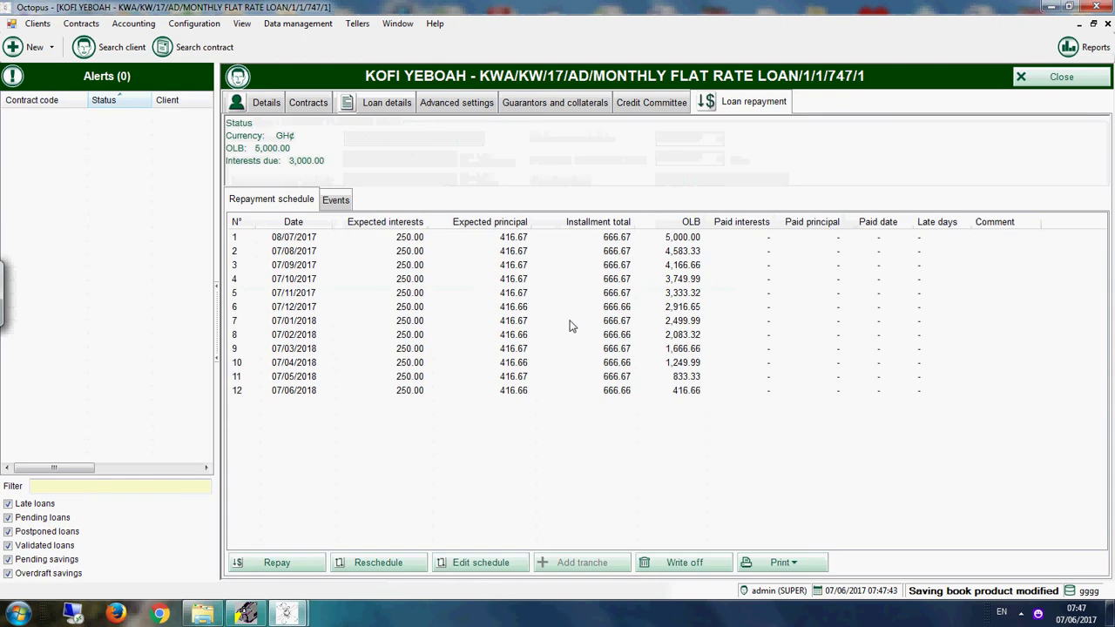
pyautogui.click(320, 106)
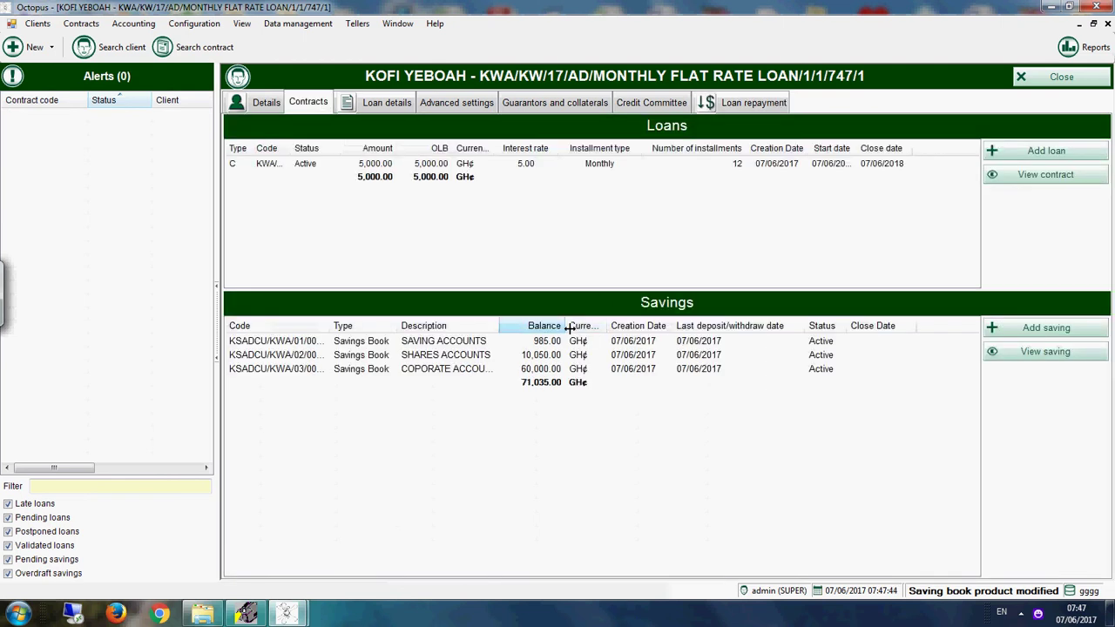
pyautogui.click(481, 344)
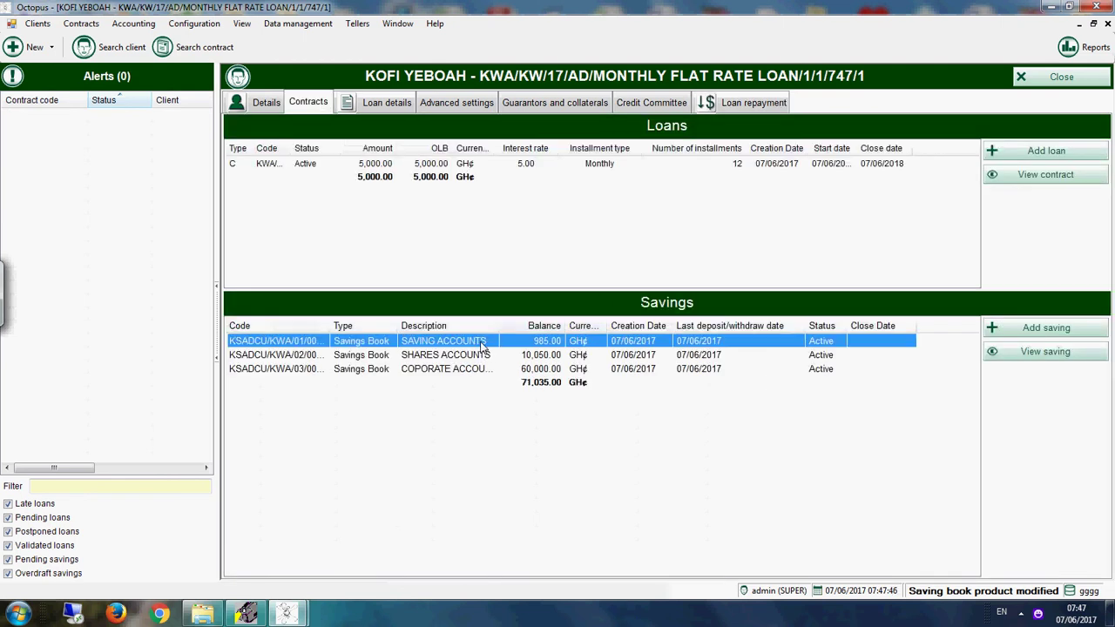
pyautogui.doubleClick(481, 342)
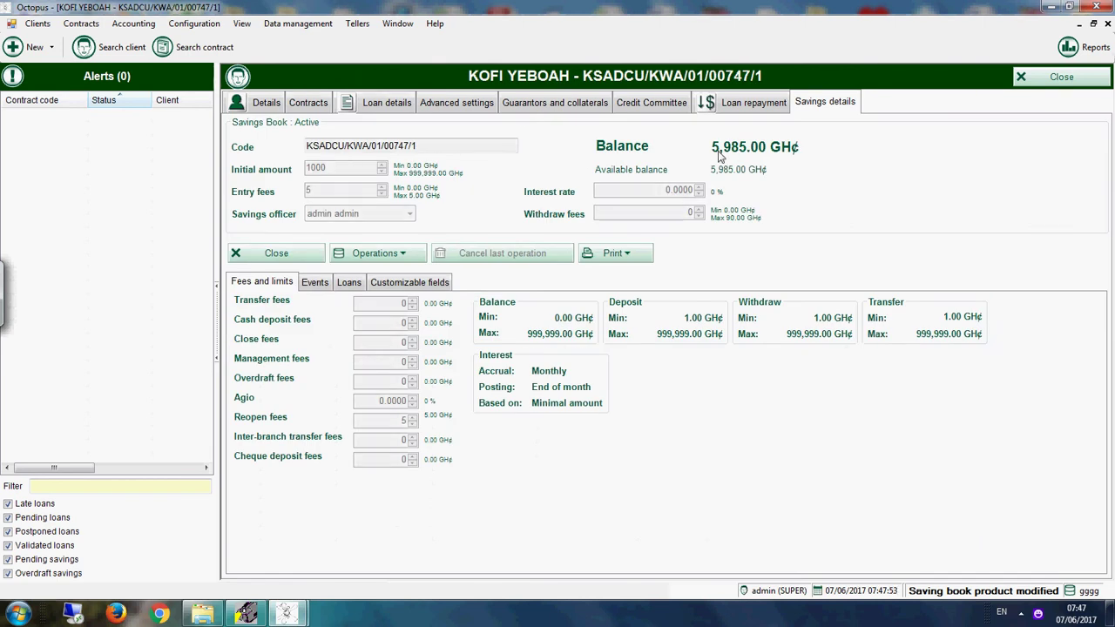
pyautogui.click(320, 284)
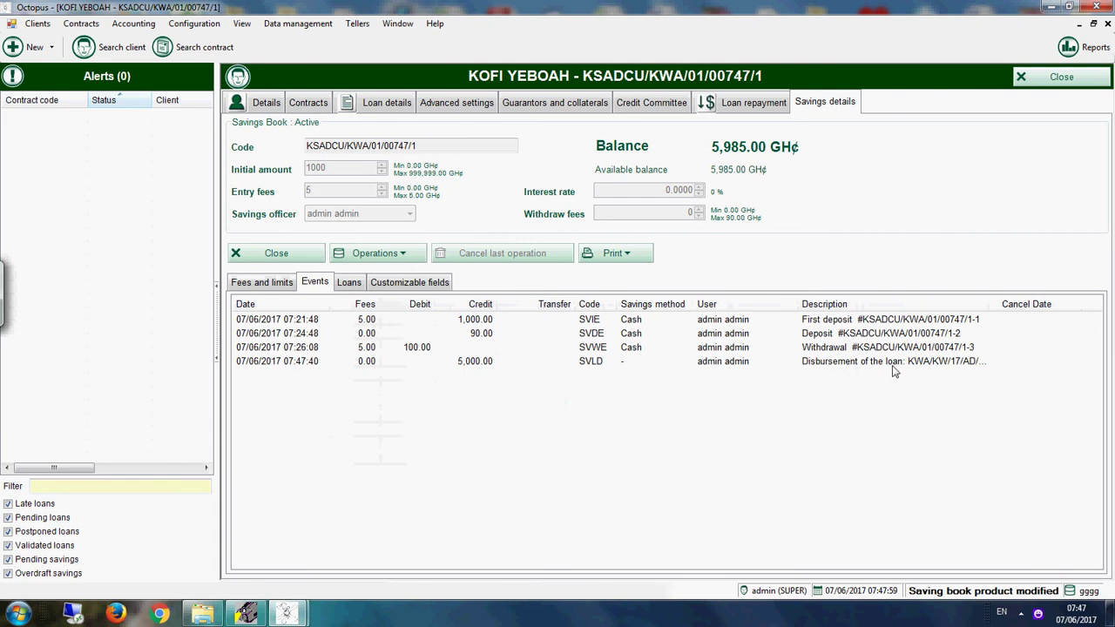
# Step: Withdraw 5,000 from the savings book, then return to the loan repayment schedule
pyautogui.click(373, 256)
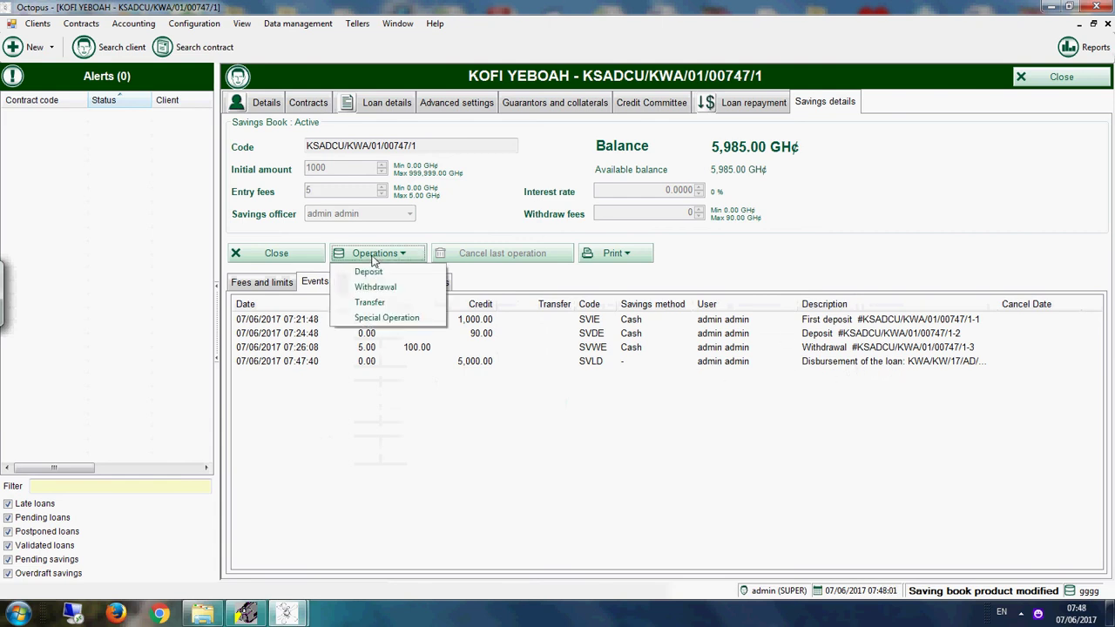
pyautogui.click(375, 287)
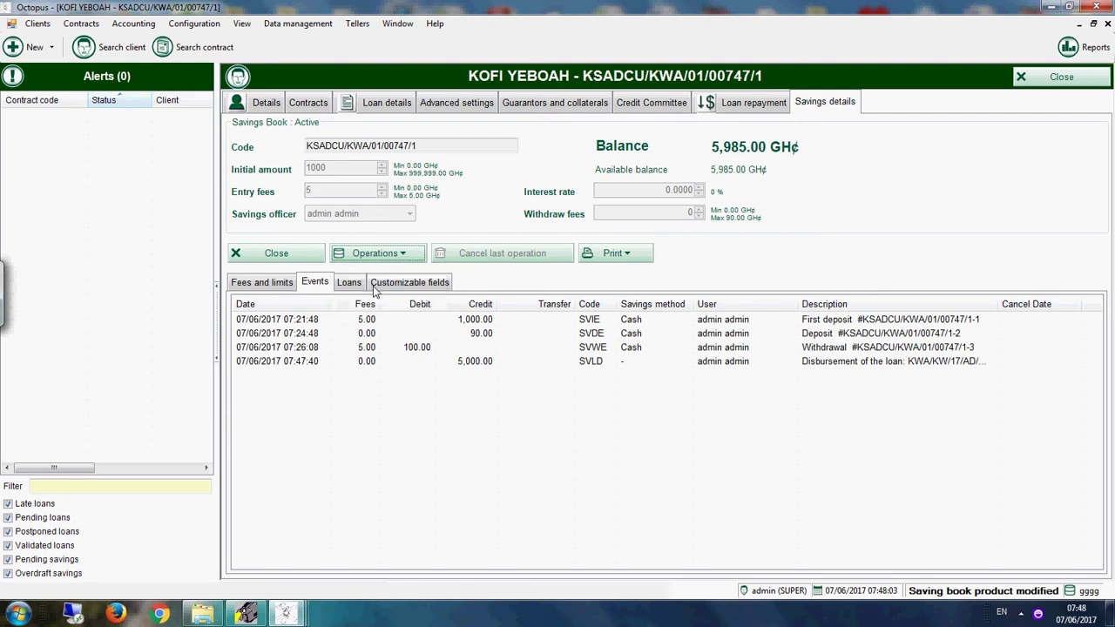
pyautogui.click(480, 272)
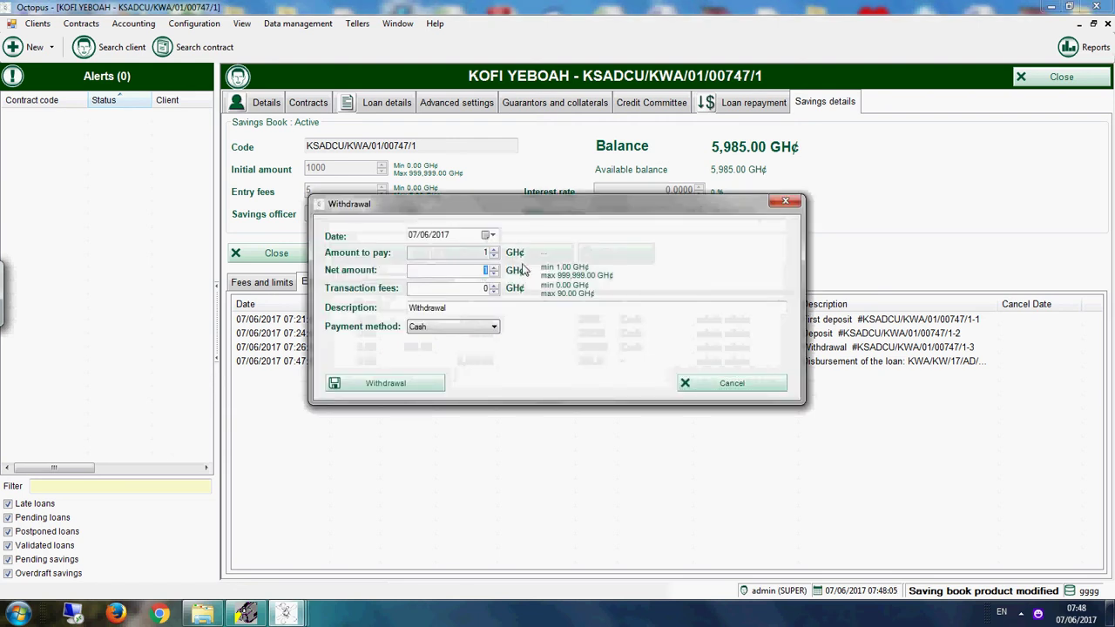
pyautogui.write('5000')
pyautogui.click(420, 382)
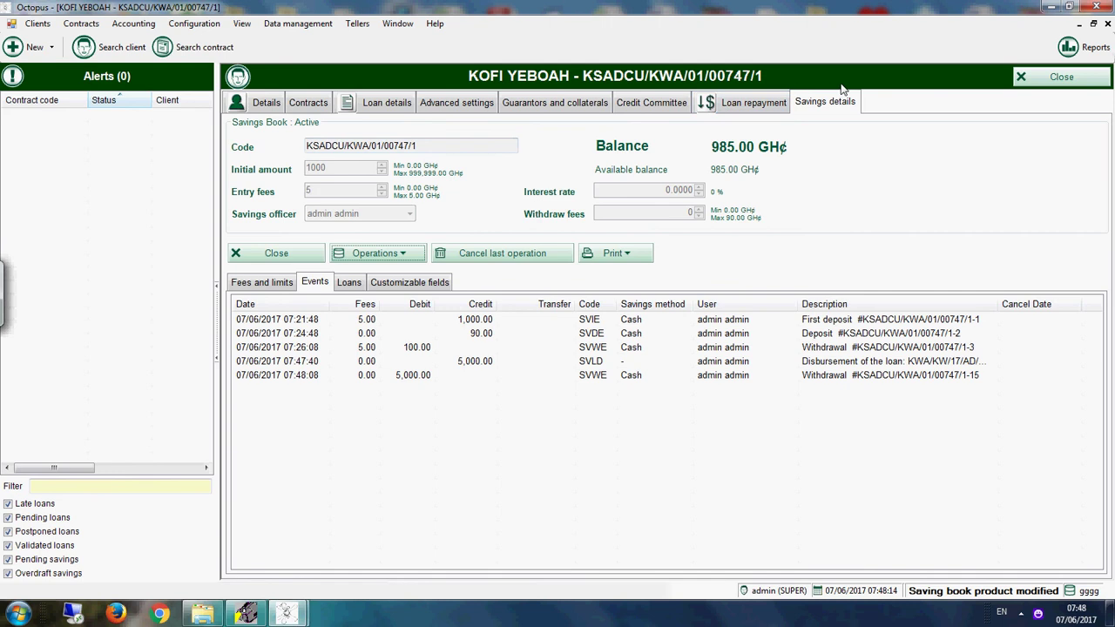
pyautogui.click(770, 107)
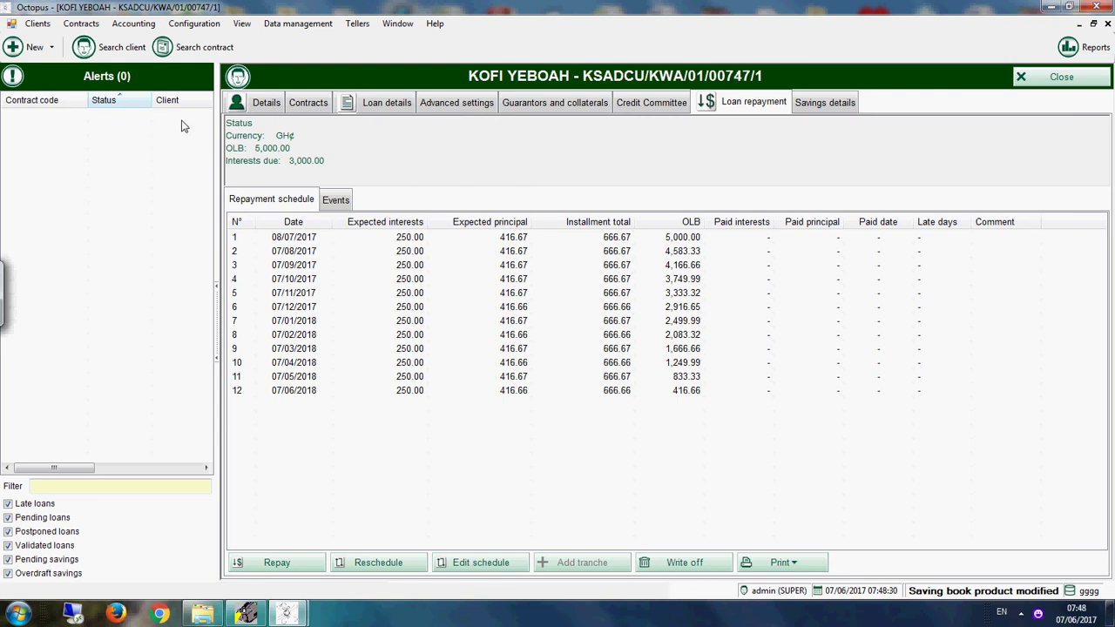
# Step: Close the loan and client windows and open another client's contract from the Savings contracts search
pyautogui.click(1027, 80)
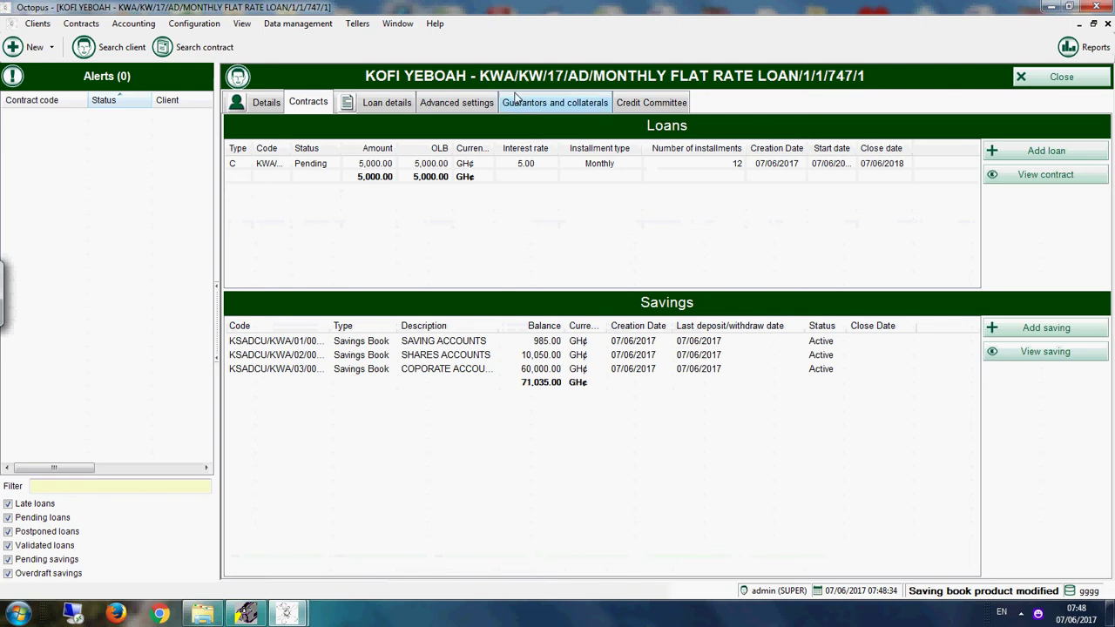
pyautogui.click(1055, 83)
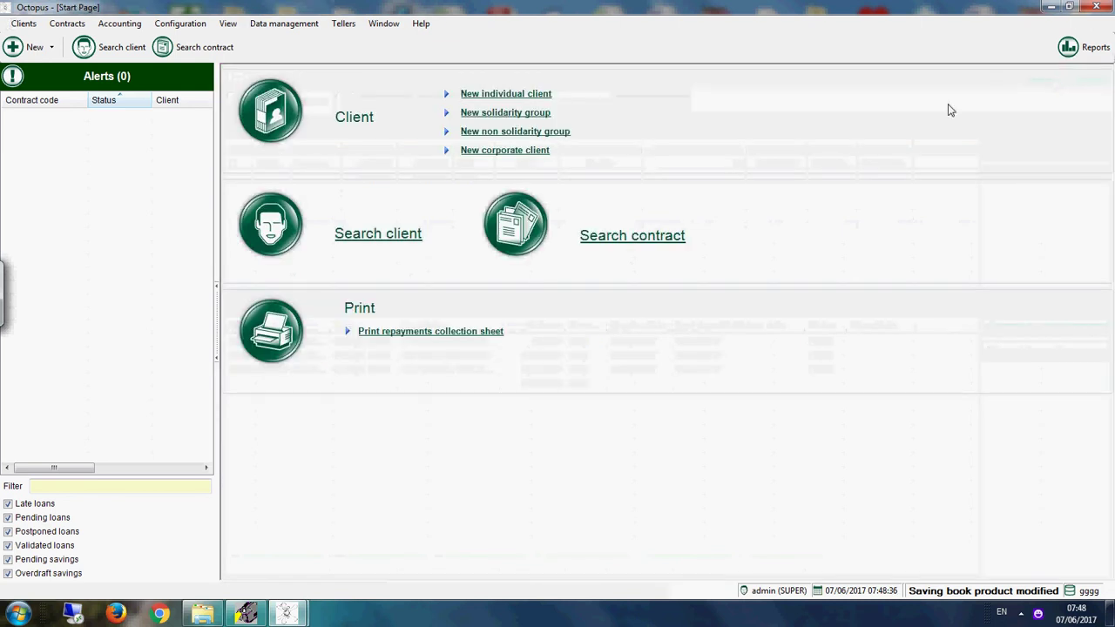
pyautogui.click(638, 235)
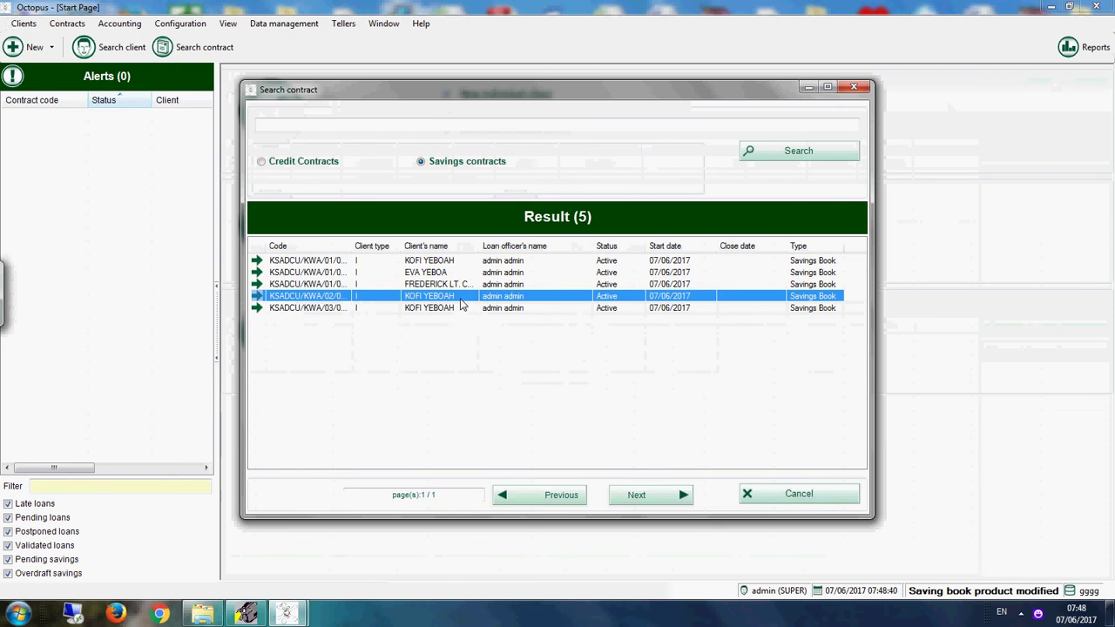
pyautogui.click(438, 273)
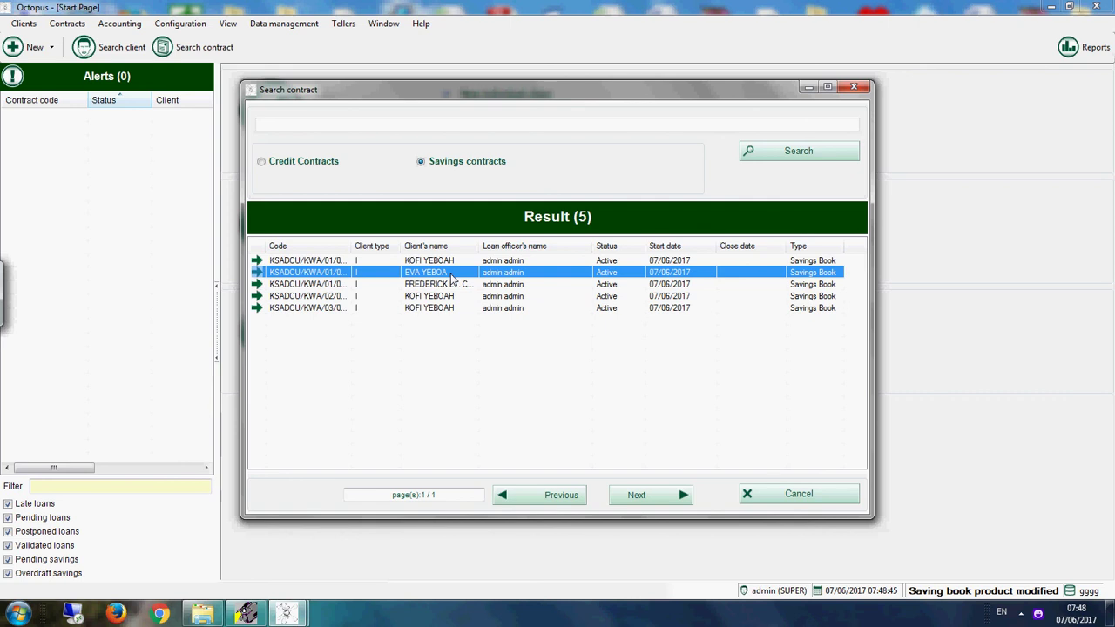
pyautogui.doubleClick(452, 277)
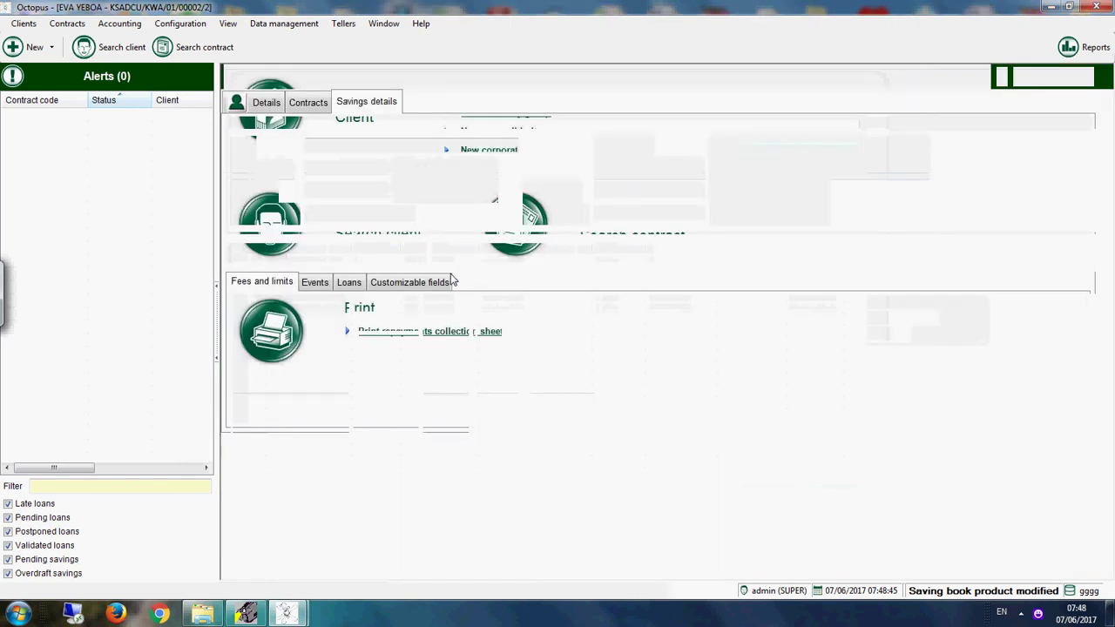
# Step: Add a MONTHLY REDUCING RATE LOAN for this client with amount 6,000 and interest rate 5
pyautogui.click(317, 101)
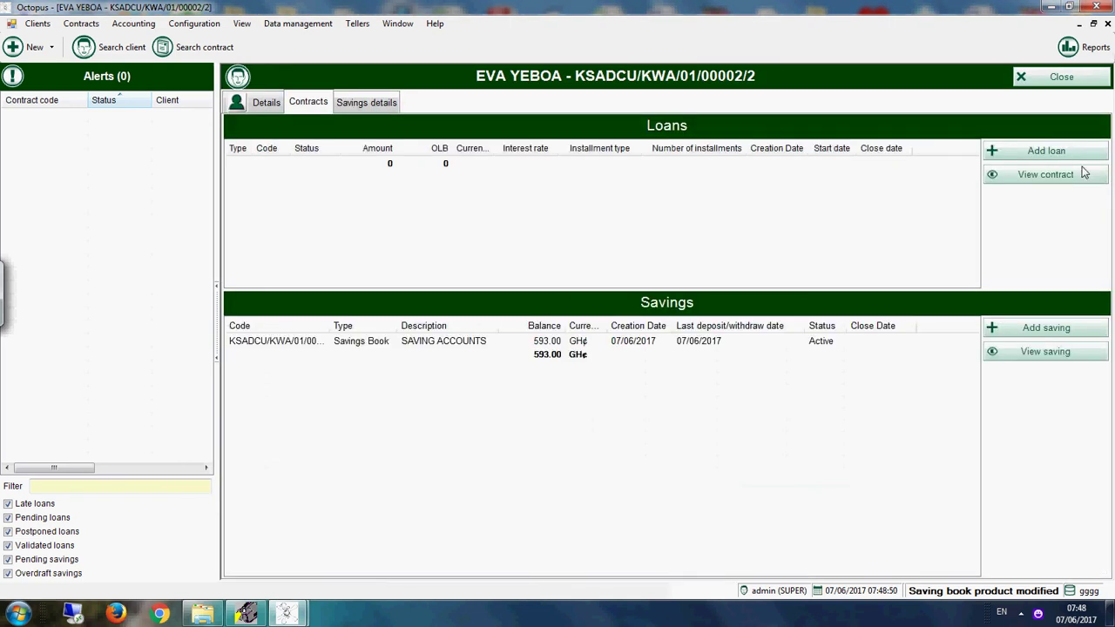
pyautogui.click(1048, 154)
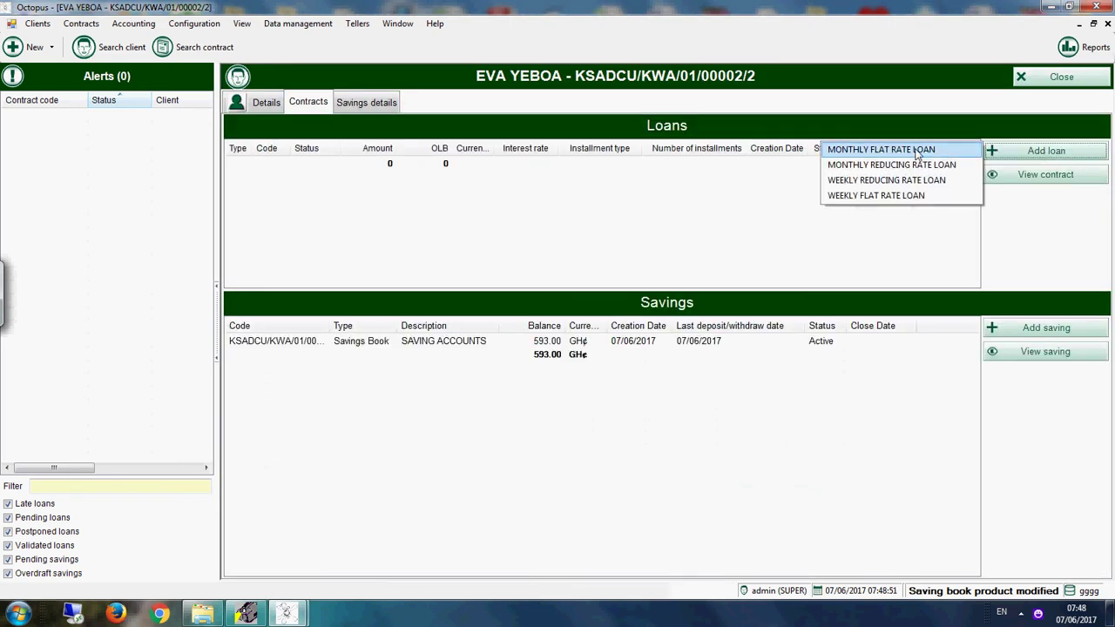
pyautogui.click(869, 164)
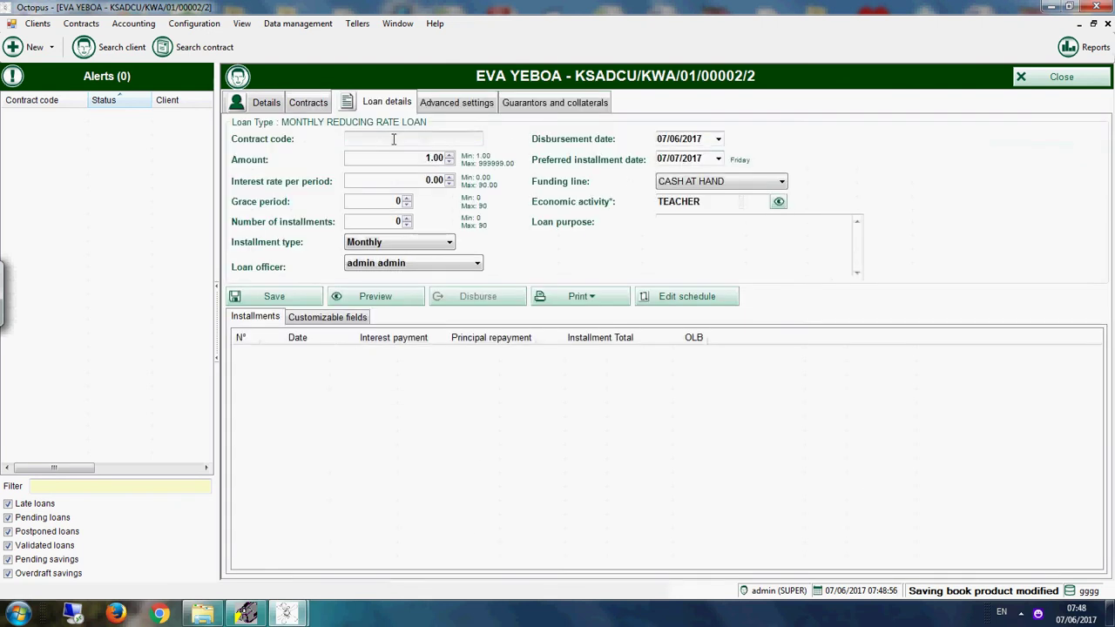
pyautogui.click(412, 156)
pyautogui.write('6000')
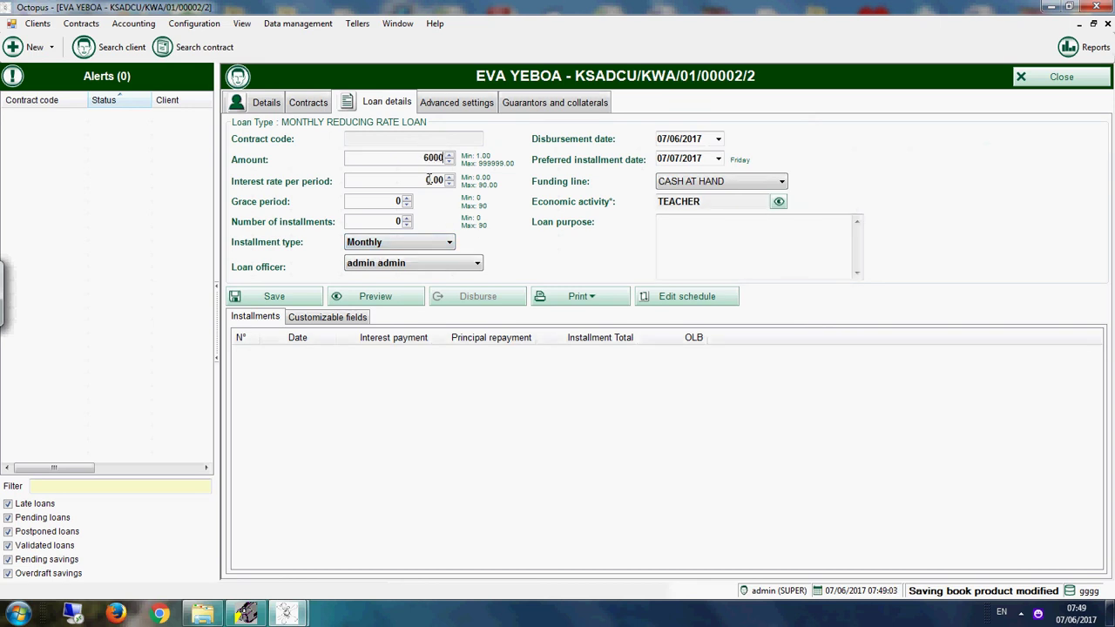
pyautogui.click(403, 179)
pyautogui.write('5')
pyautogui.click(381, 221)
# Step: Set the disbursement date to 02/01/2017 and preview the 12-installment repayment schedule
pyautogui.click(718, 138)
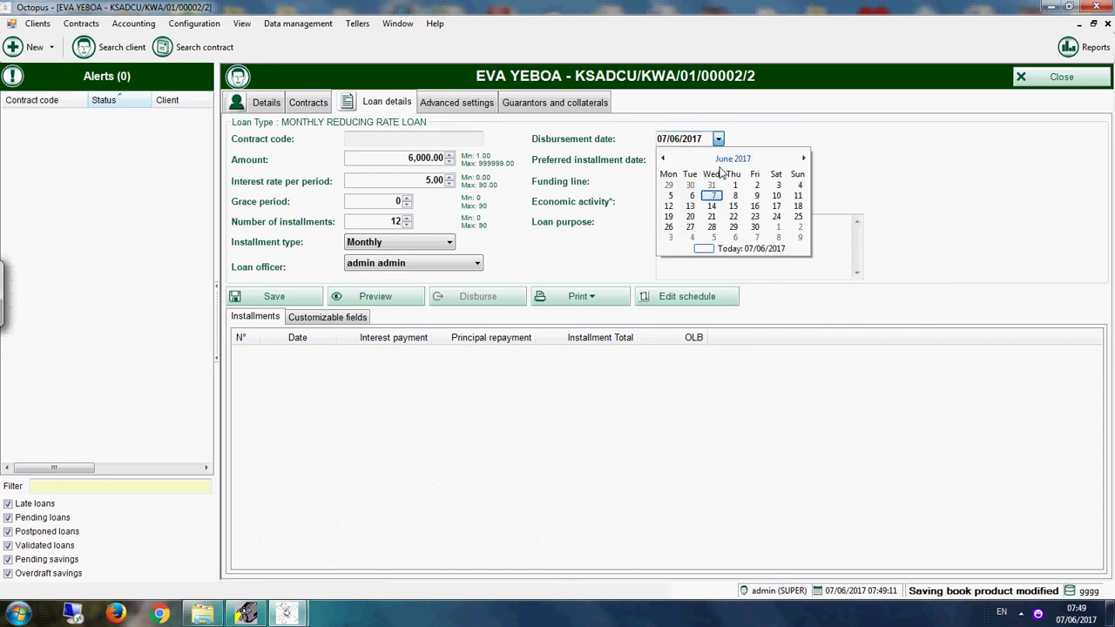
pyautogui.click(662, 159)
pyautogui.click(663, 158)
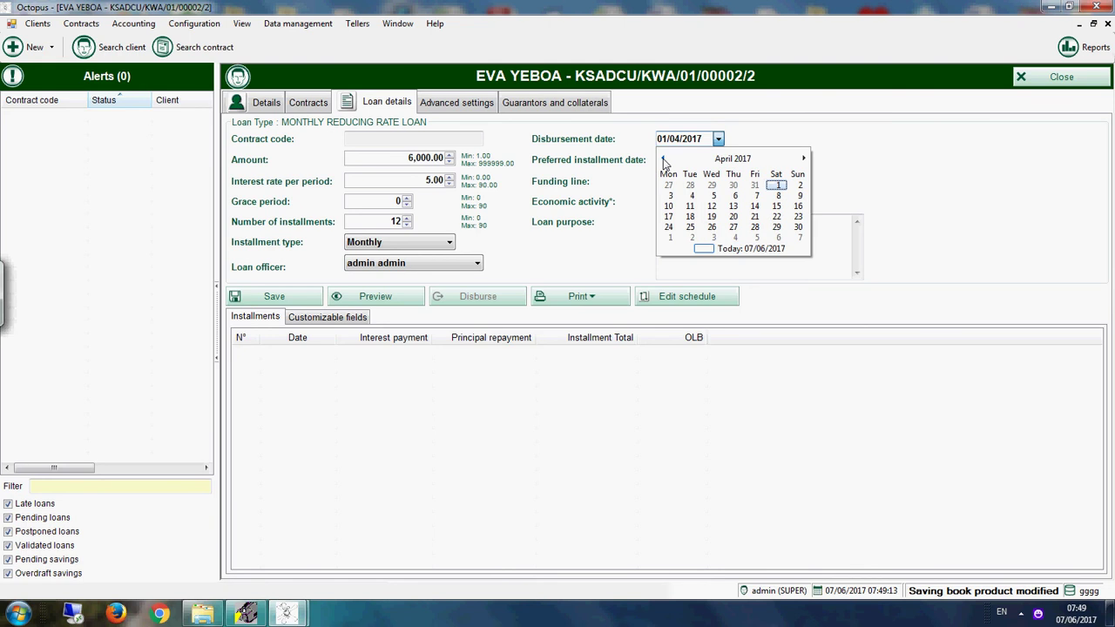
pyautogui.click(663, 159)
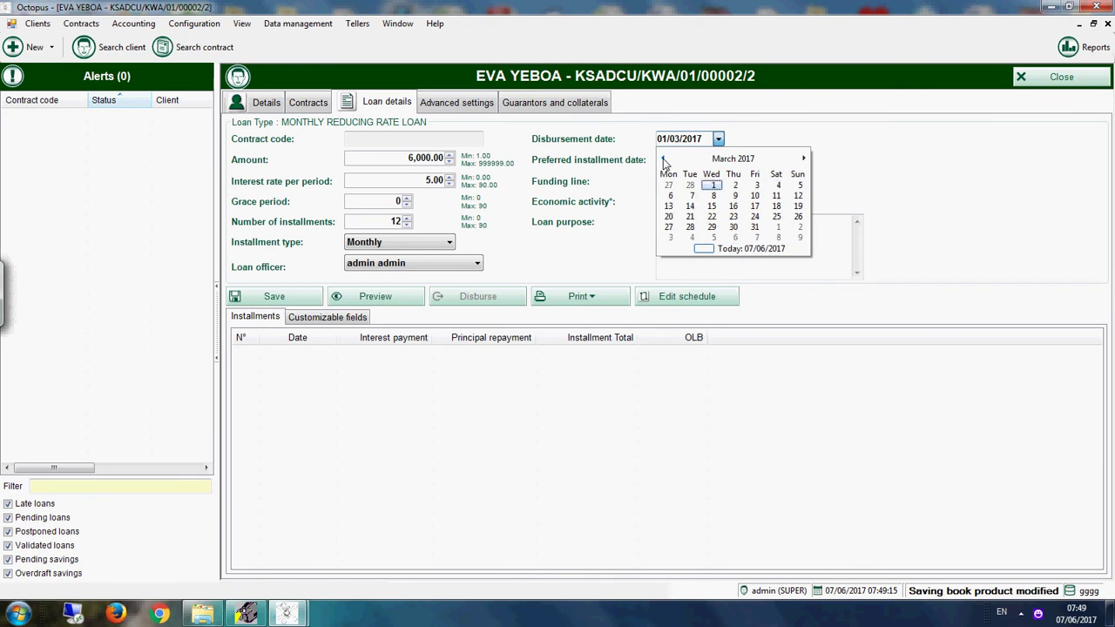
pyautogui.click(662, 158)
pyautogui.click(663, 159)
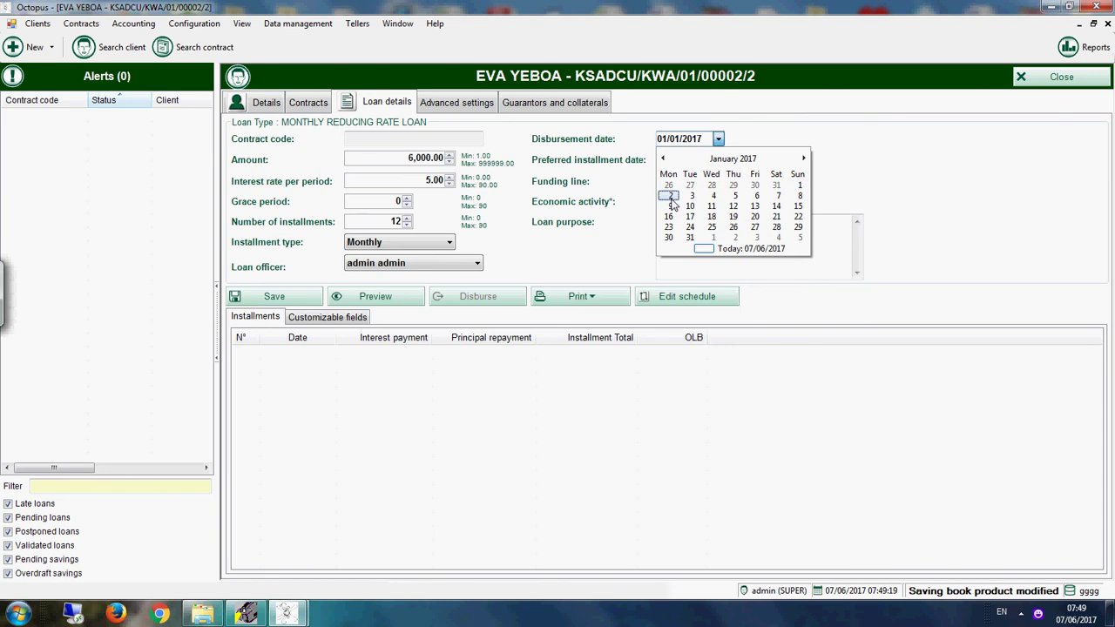
pyautogui.click(670, 195)
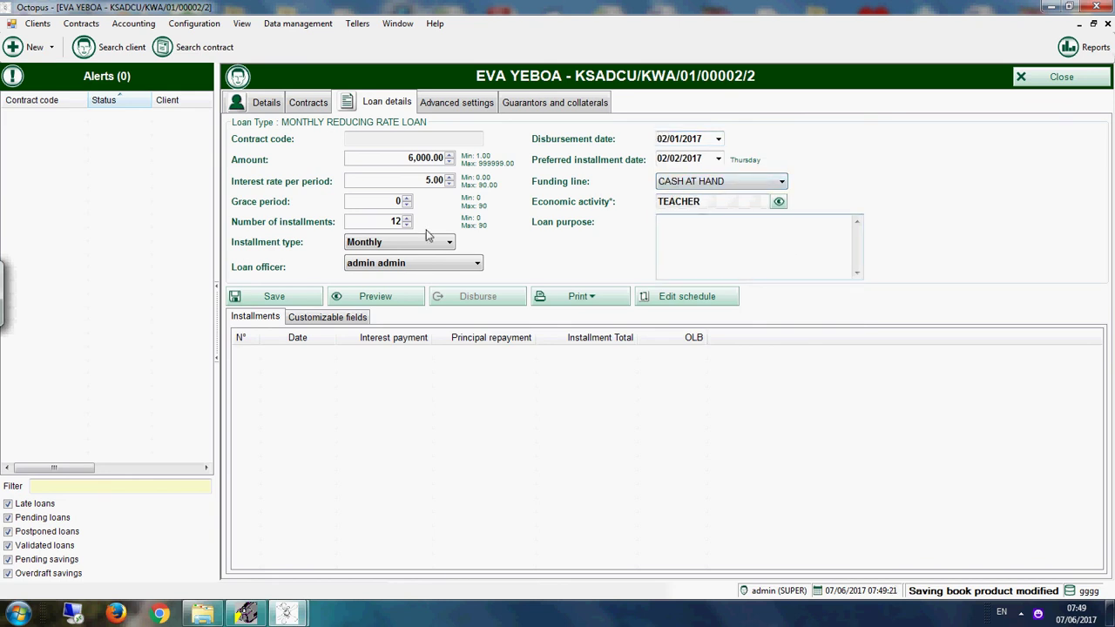
pyautogui.click(368, 298)
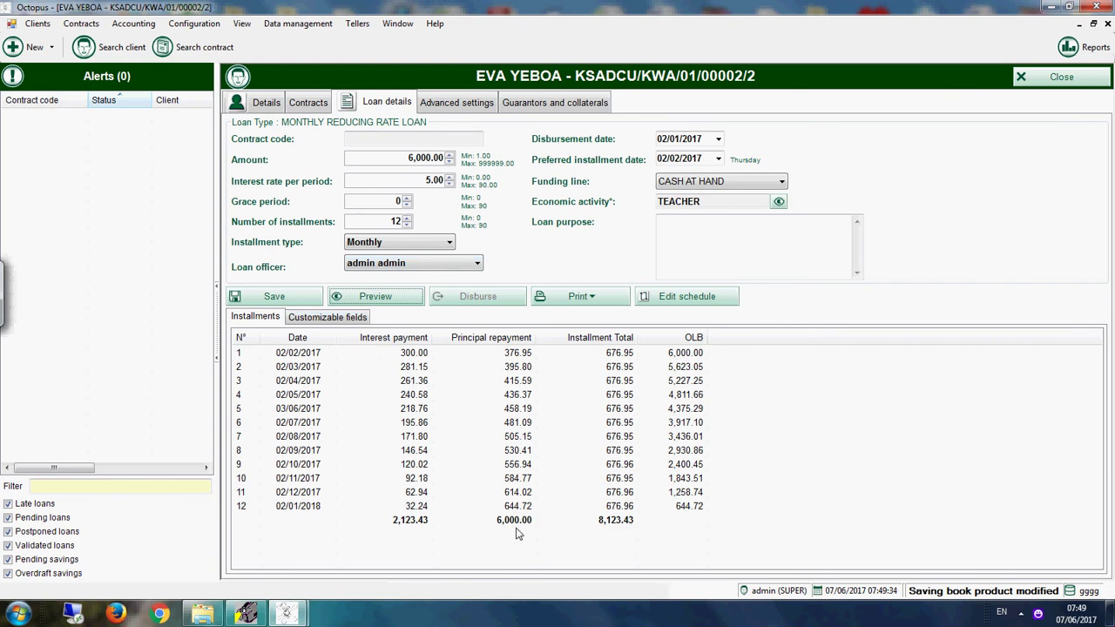
# Step: Link the loan to the client's savings account in Advanced settings and save the application
pyautogui.click(284, 301)
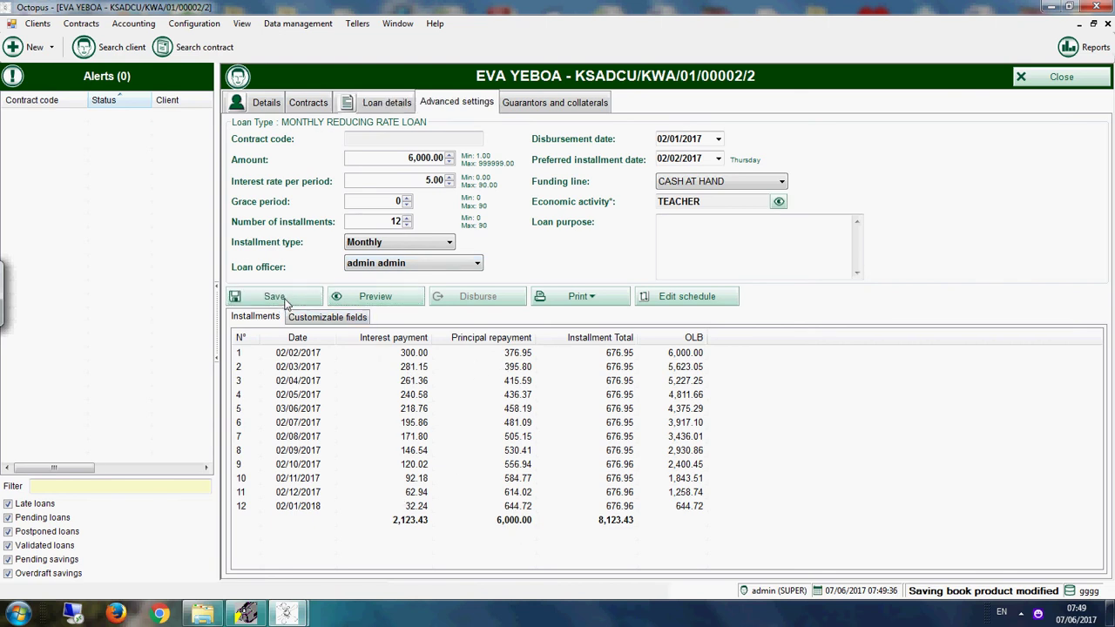
pyautogui.click(459, 369)
pyautogui.click(453, 393)
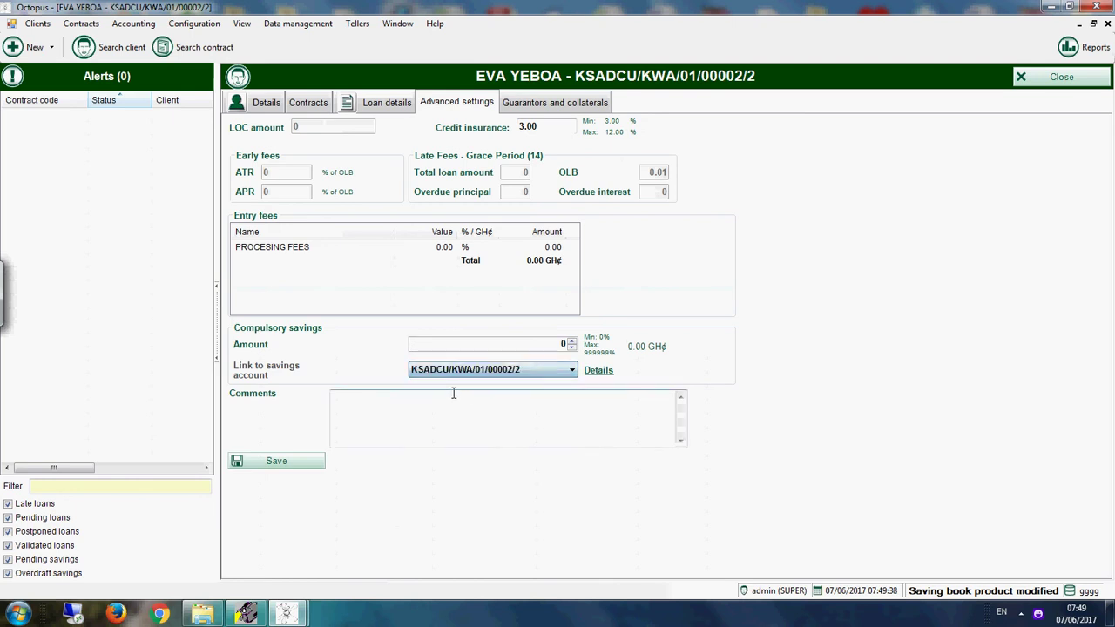
pyautogui.click(276, 461)
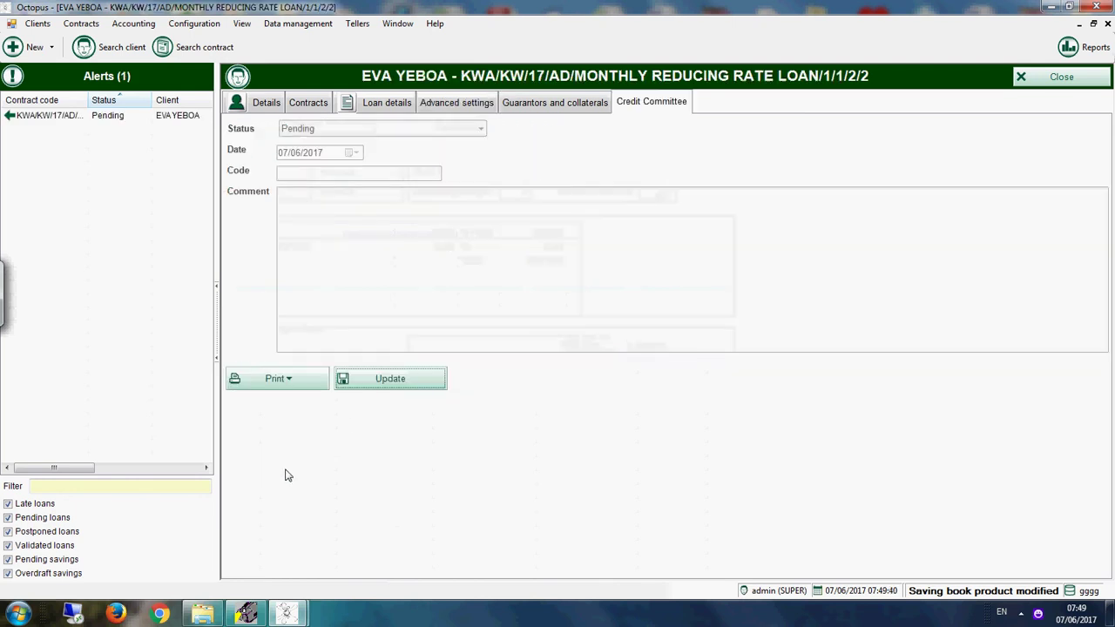
# Step: Record a Validated credit committee decision dated 02/01/2017 and save it
pyautogui.click(418, 380)
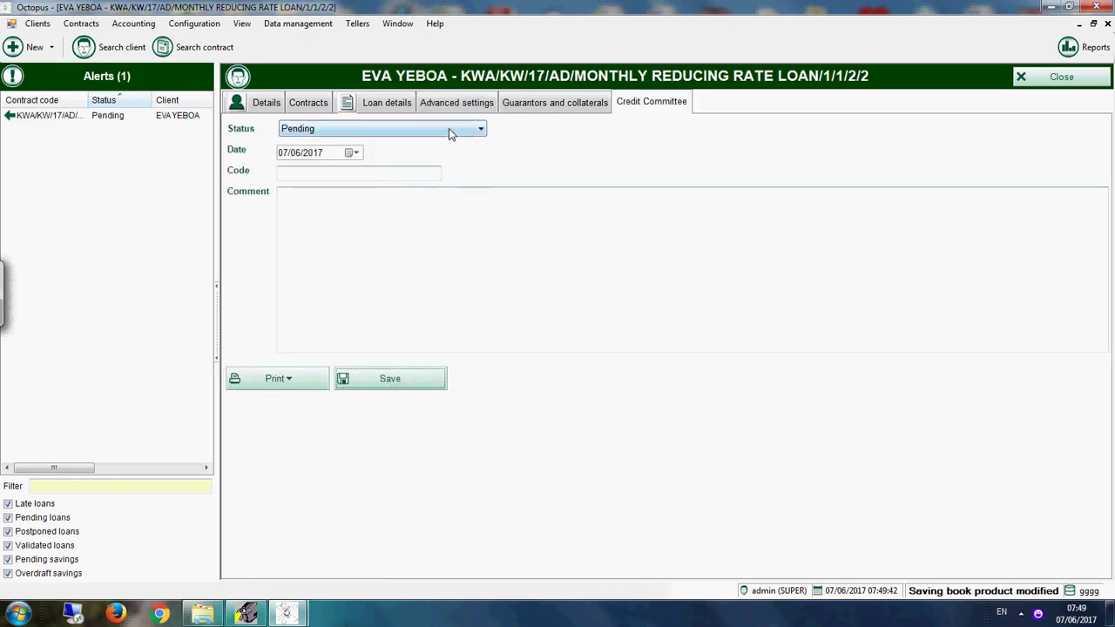
pyautogui.click(451, 128)
pyautogui.click(342, 166)
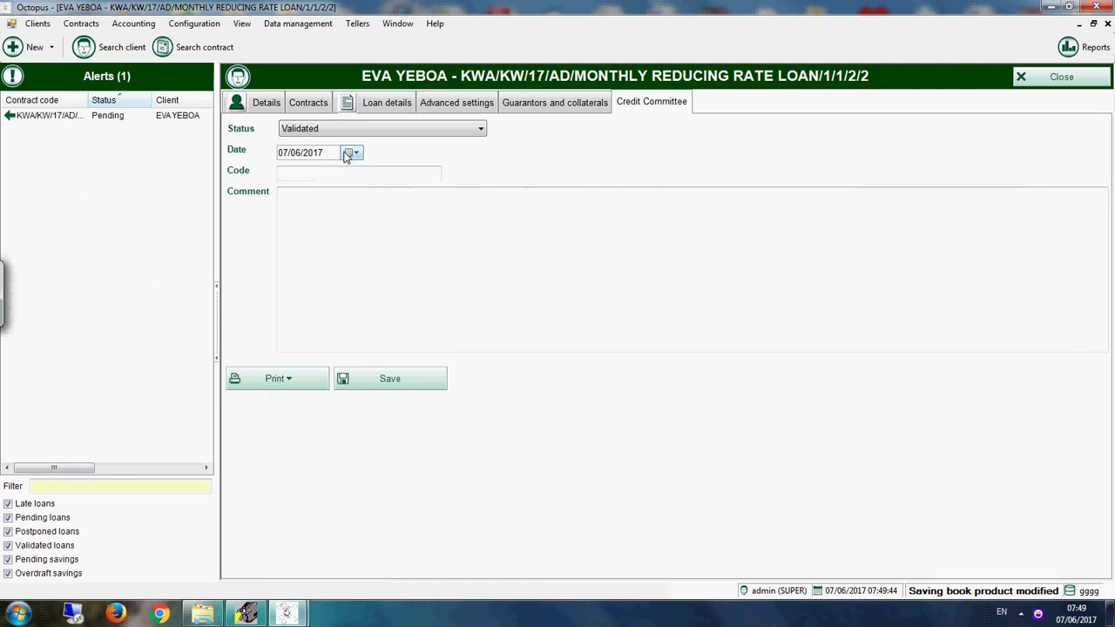
pyautogui.click(351, 152)
pyautogui.click(283, 173)
pyautogui.click(282, 174)
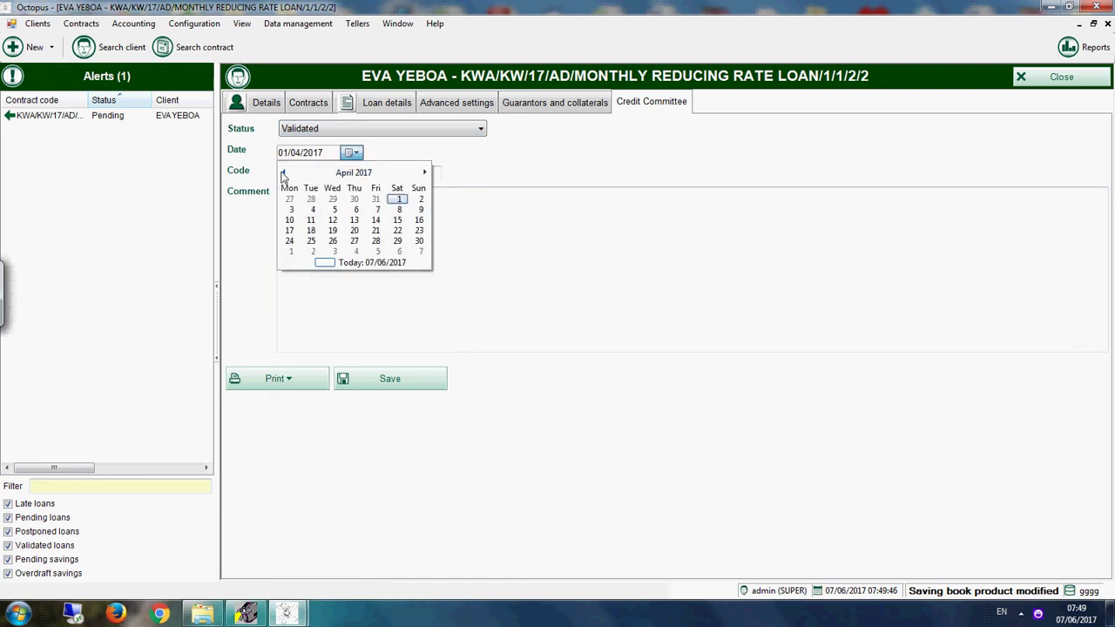
pyautogui.click(282, 173)
pyautogui.click(283, 174)
pyautogui.click(282, 173)
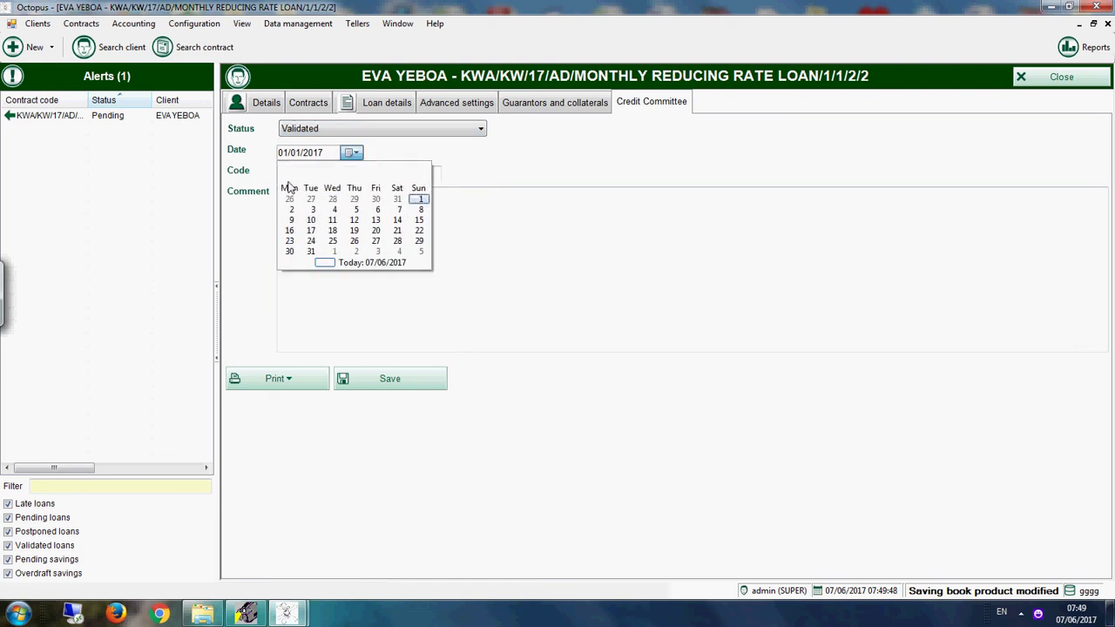
pyautogui.click(291, 210)
pyautogui.click(364, 376)
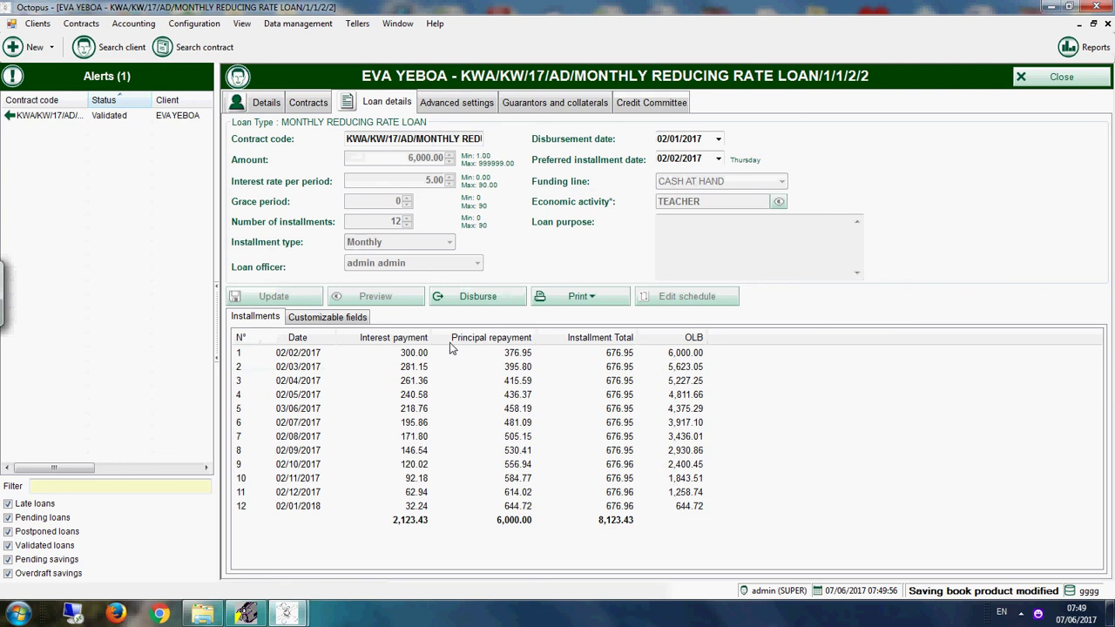
# Step: Disburse the validated 6,000.00 loan into Savings and acknowledge the confirmation
pyautogui.click(498, 298)
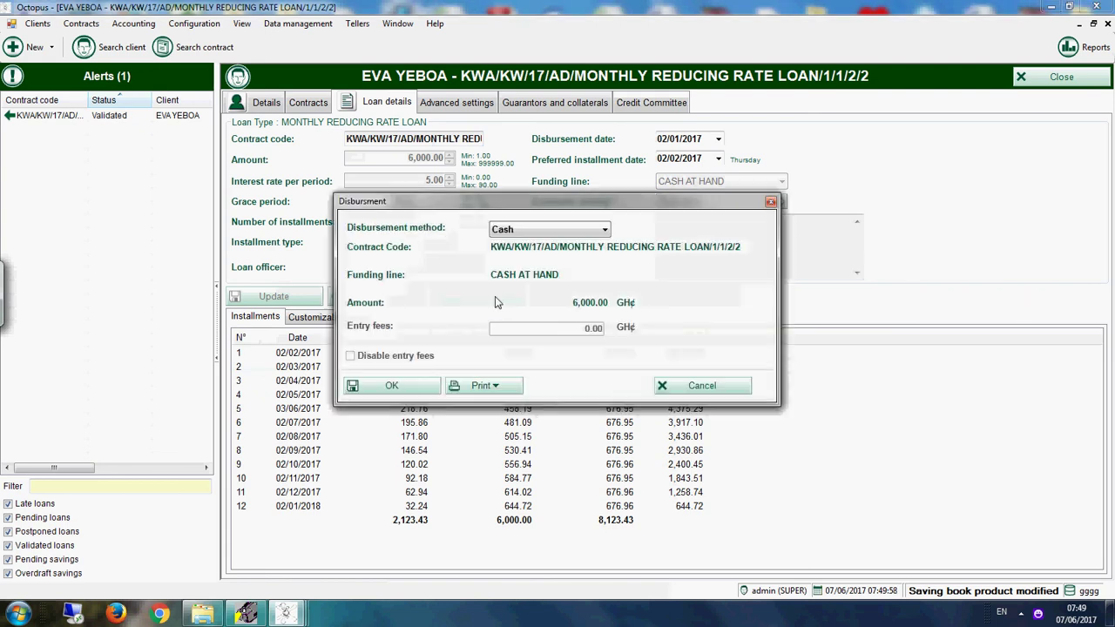
pyautogui.click(551, 229)
pyautogui.click(535, 251)
pyautogui.click(383, 386)
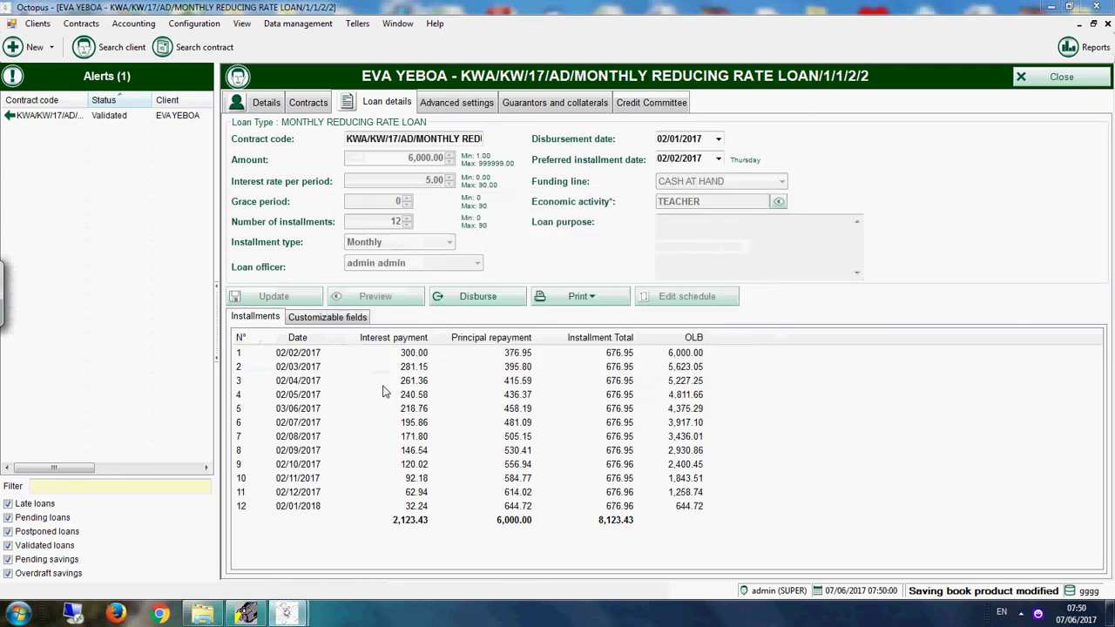
pyautogui.click(597, 354)
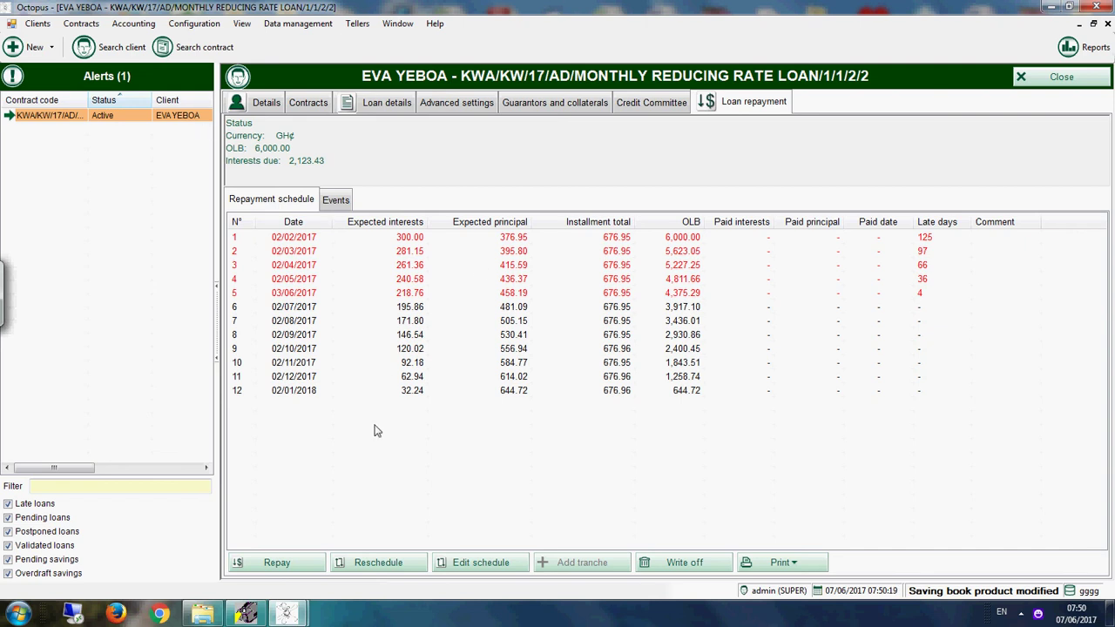
# Step: Repay the first installment from Savings with repayment date 08/02/2017
pyautogui.click(312, 562)
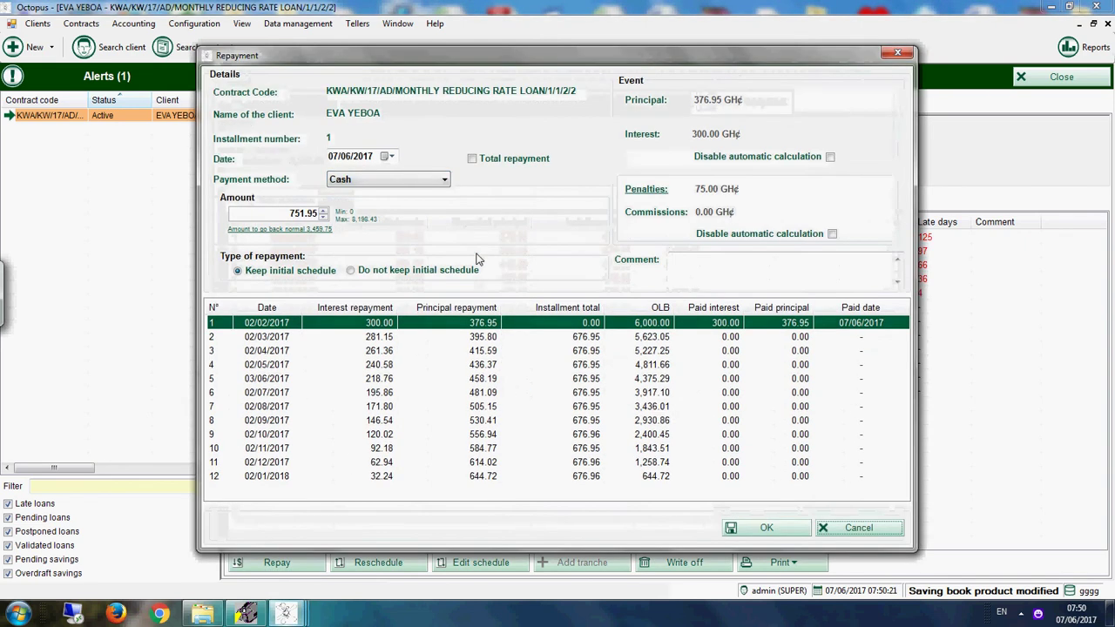
pyautogui.click(389, 159)
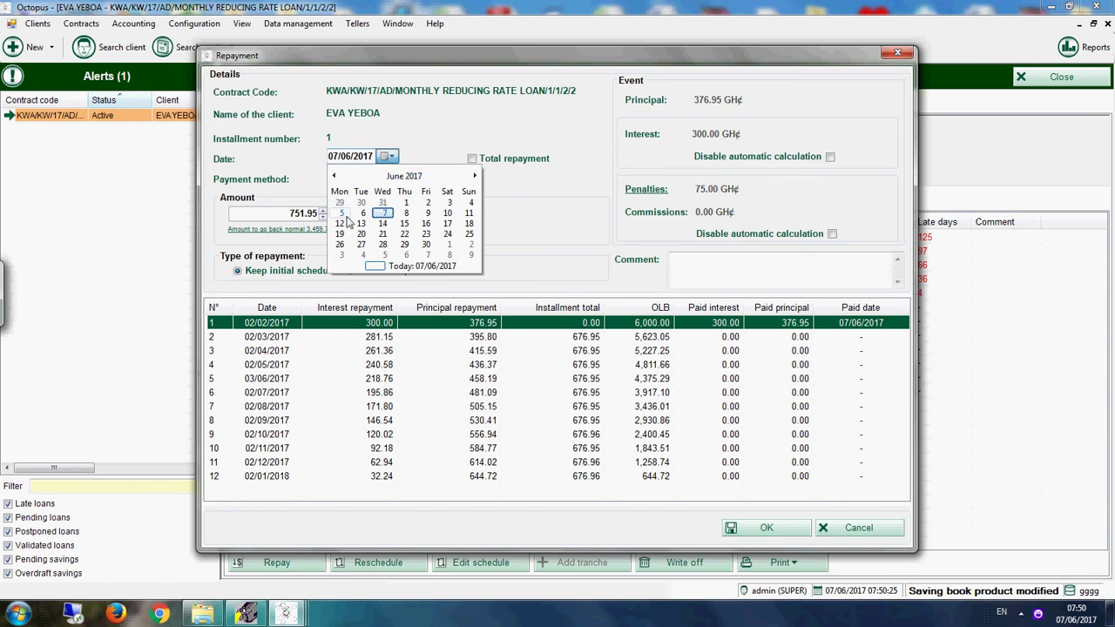
pyautogui.click(335, 176)
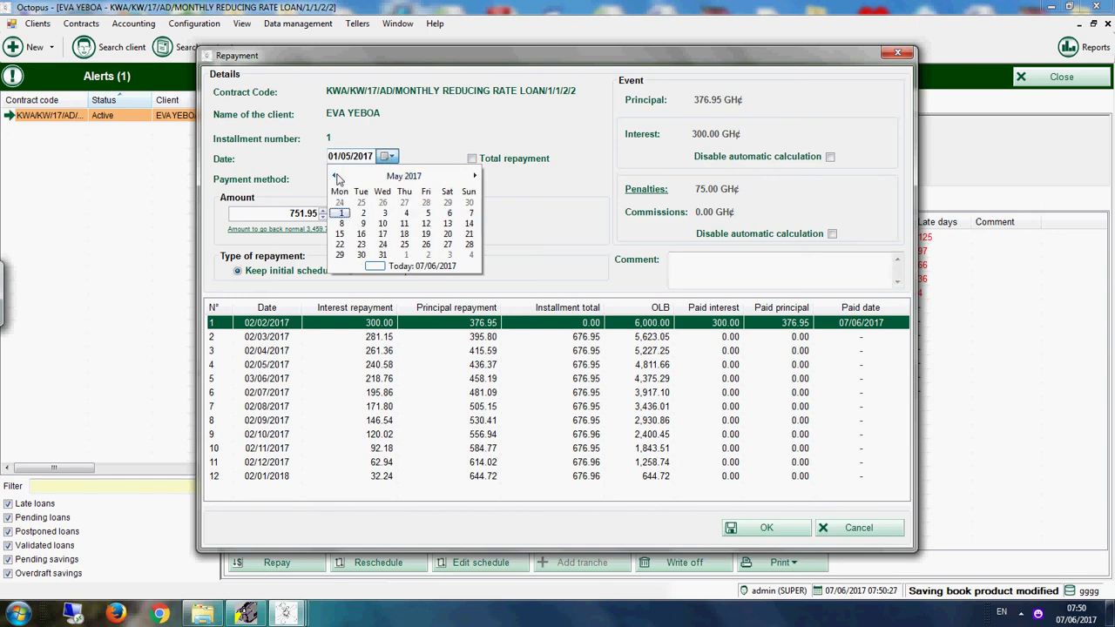
pyautogui.click(336, 177)
pyautogui.click(336, 177)
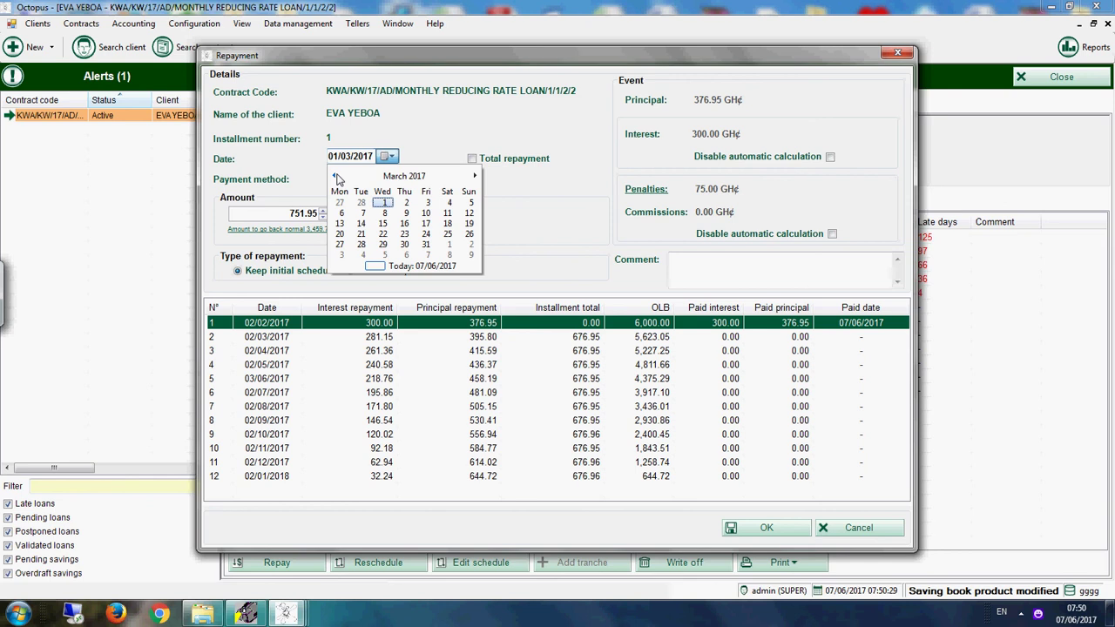
pyautogui.click(336, 177)
pyautogui.click(385, 213)
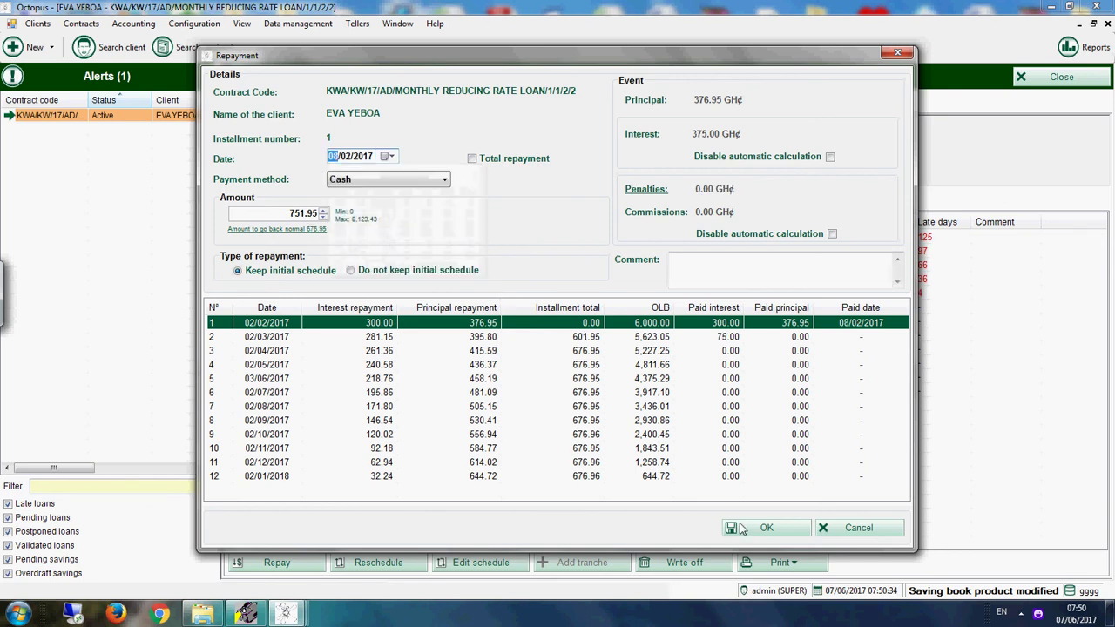
pyautogui.click(411, 180)
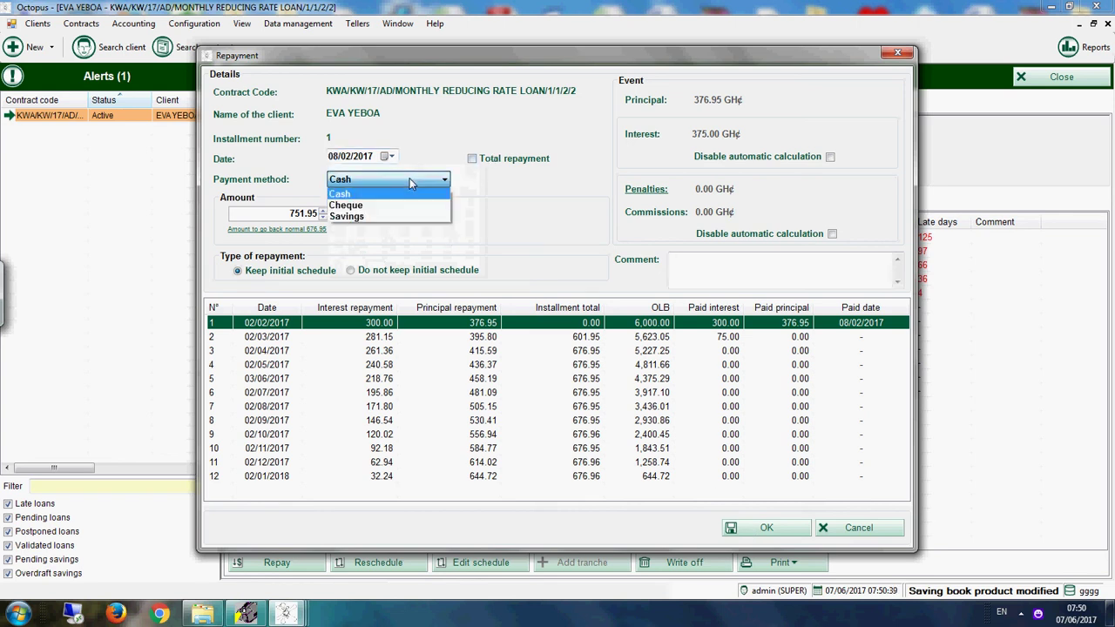
pyautogui.click(348, 217)
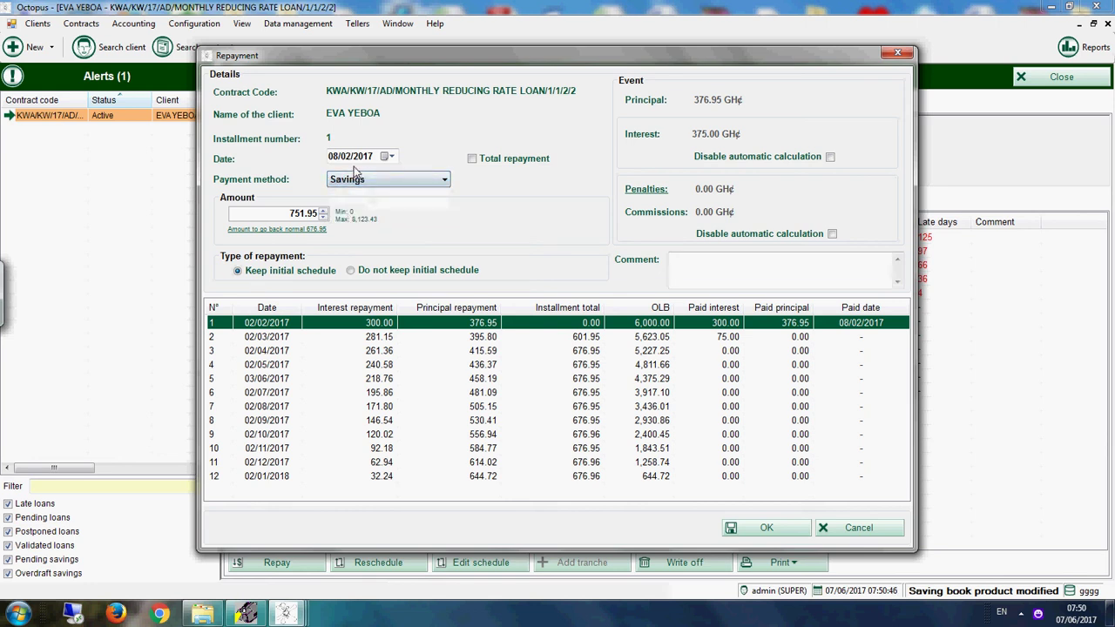
pyautogui.click(733, 531)
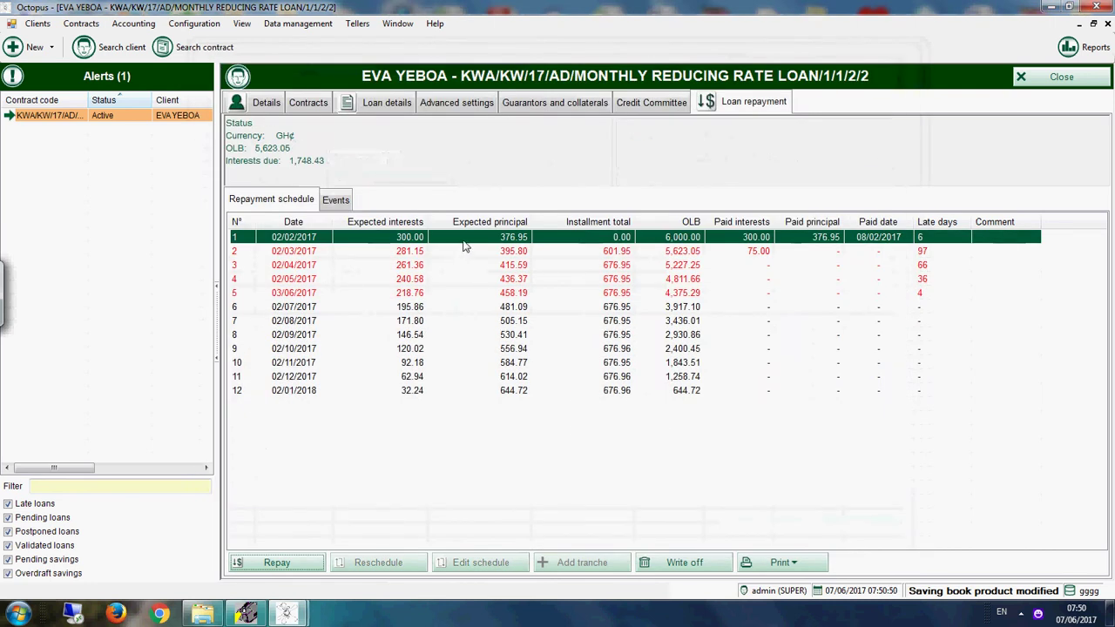
# Step: Open the client's savings book details from the Contracts list
pyautogui.click(324, 103)
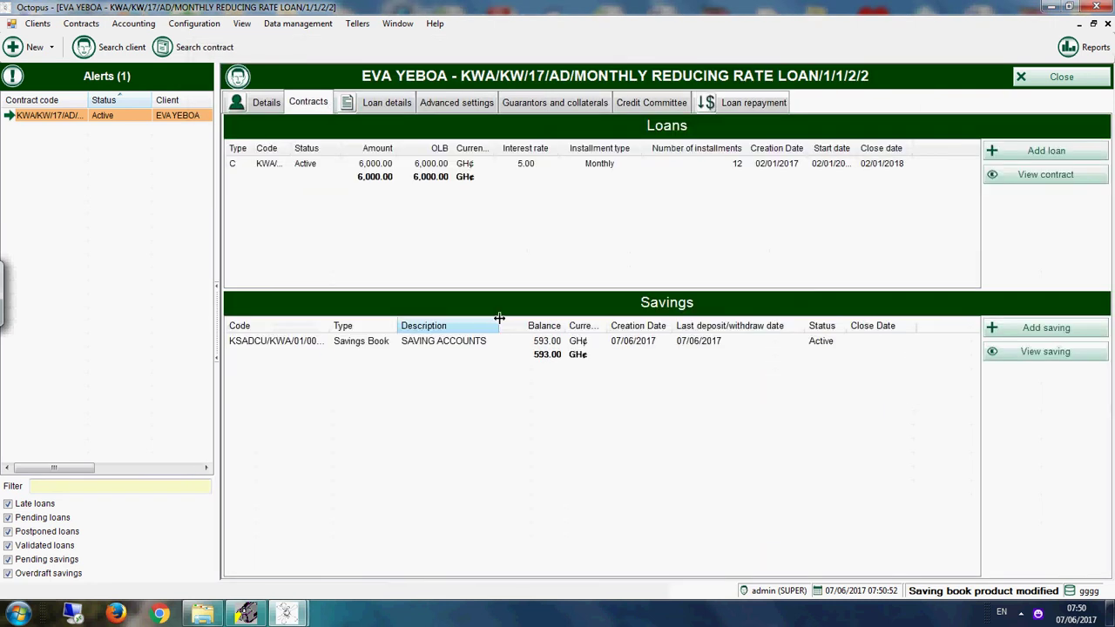
pyautogui.click(522, 343)
pyautogui.doubleClick(521, 343)
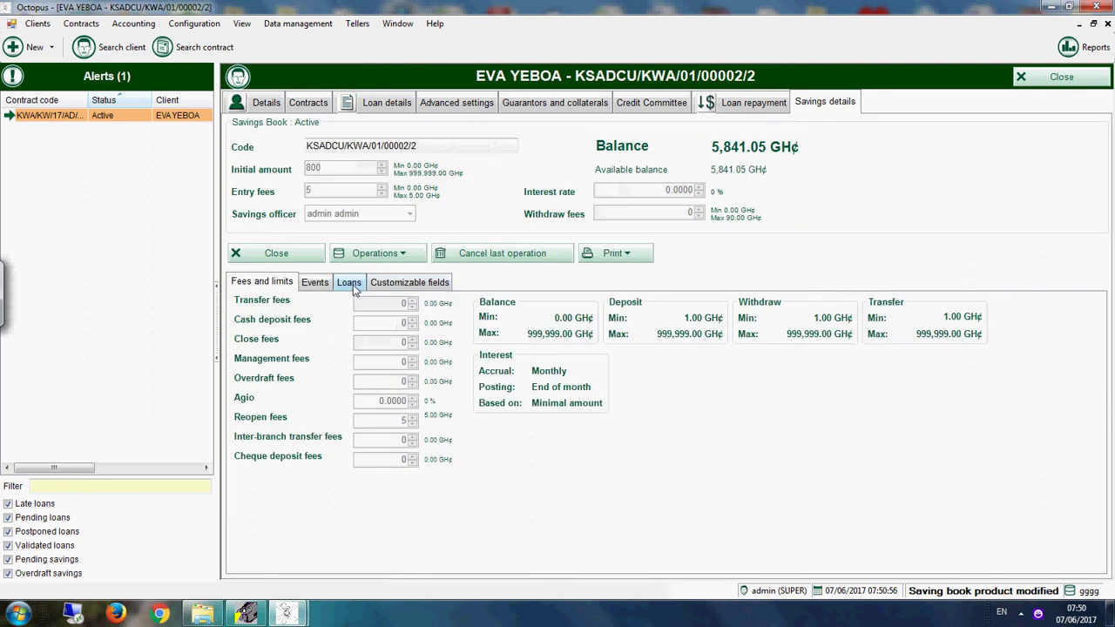
# Step: Show the savings book's events and select the 08/02/2017 751.95 repayment debit
pyautogui.click(314, 283)
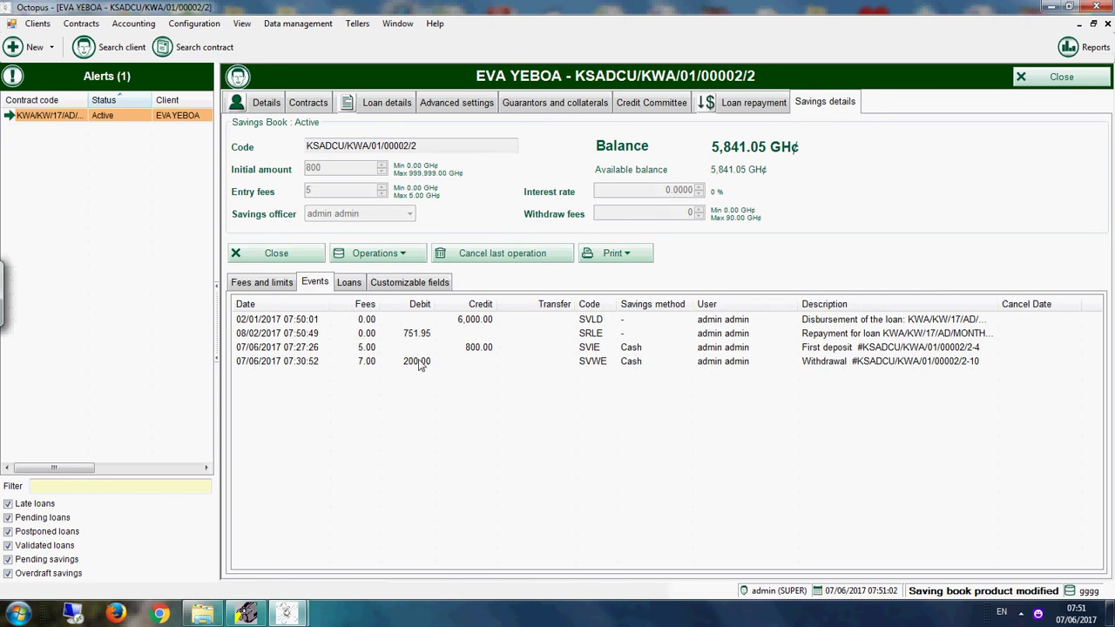
pyautogui.click(426, 335)
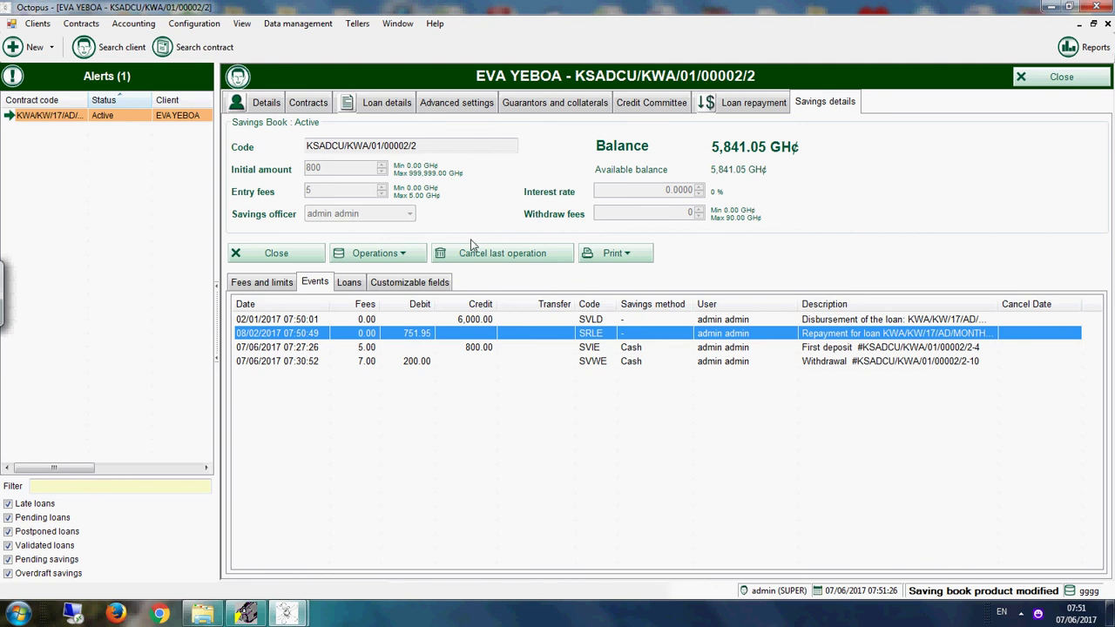
# Step: Repay the second installment on 07/06/2017, cutting the outstanding balance to 5,227.25
pyautogui.click(749, 103)
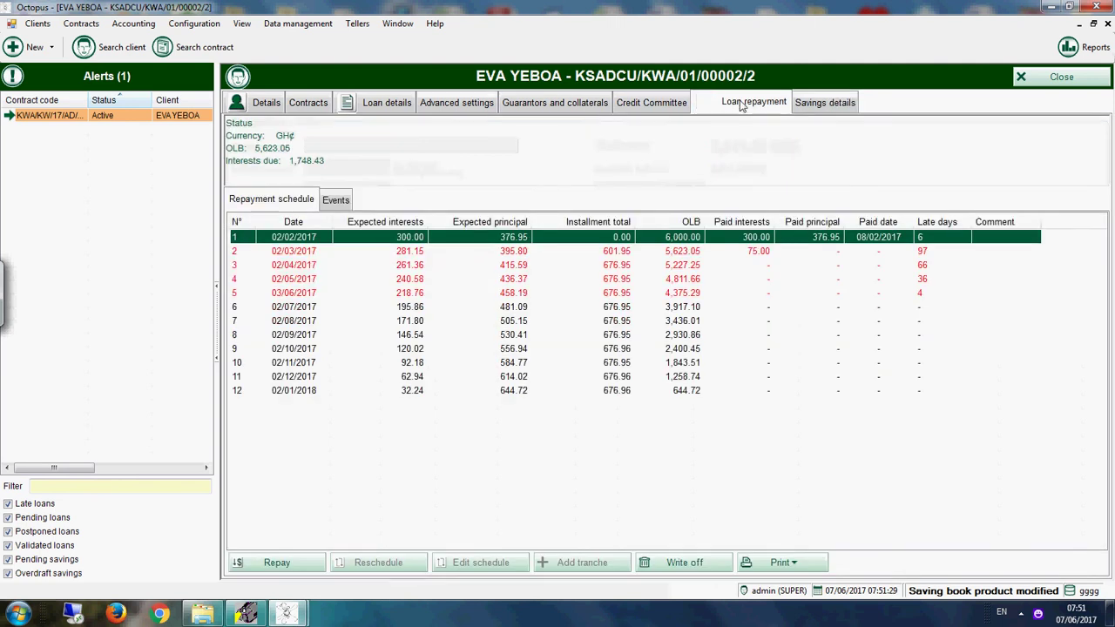
pyautogui.click(276, 563)
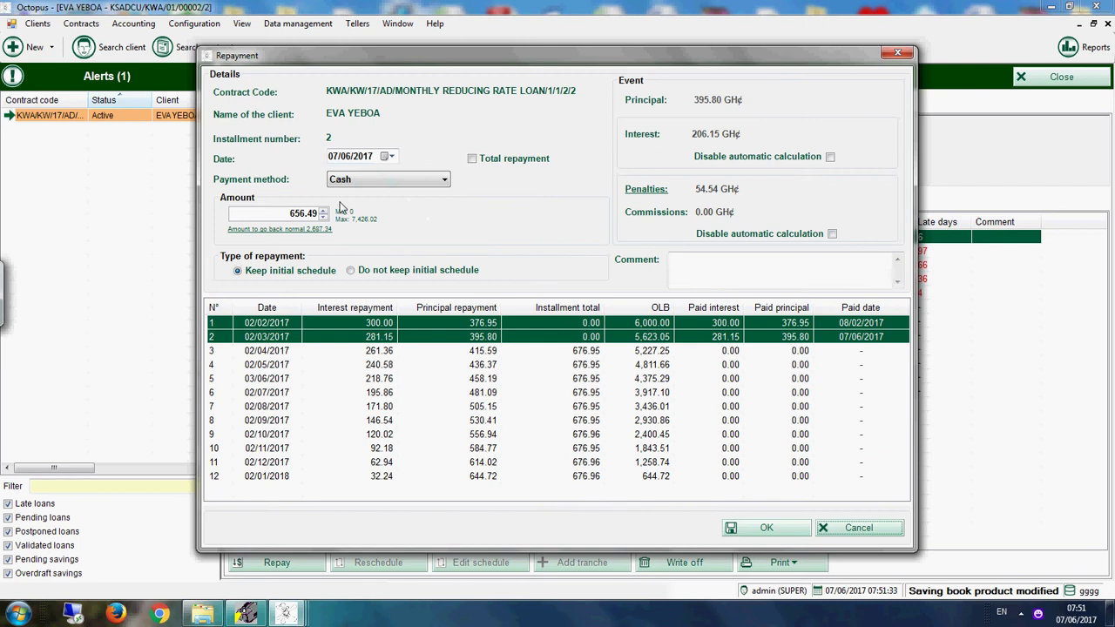
pyautogui.click(746, 529)
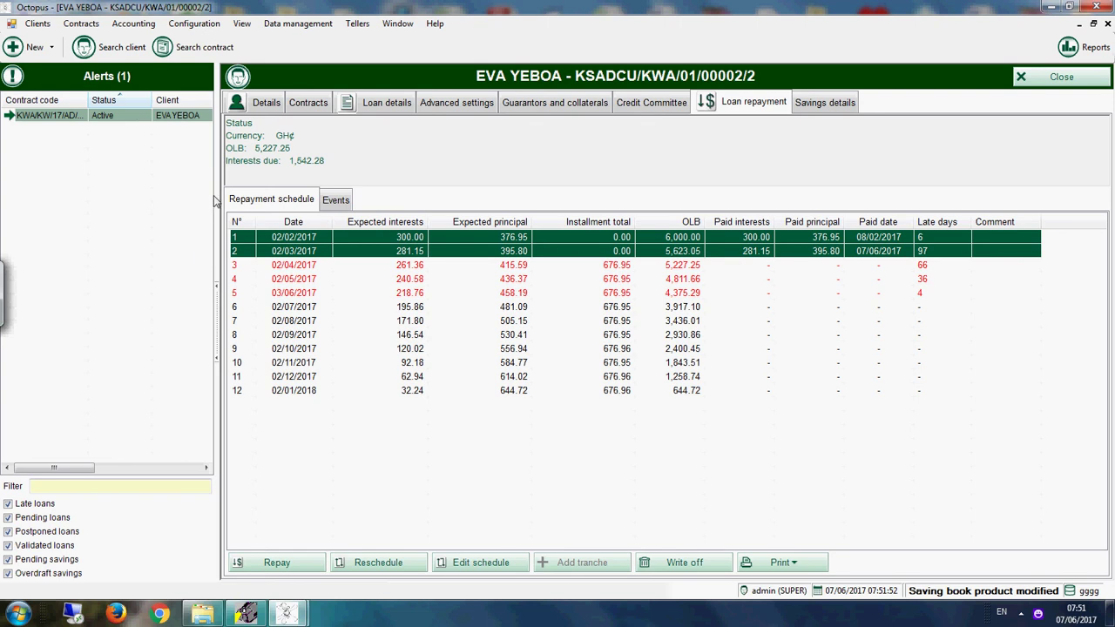
# Step: Repay the third installment of 711.45 from Savings and confirm, leaving OLB 4,811.66
pyautogui.moveTo(202, 195); pyautogui.dragTo(189, 200)
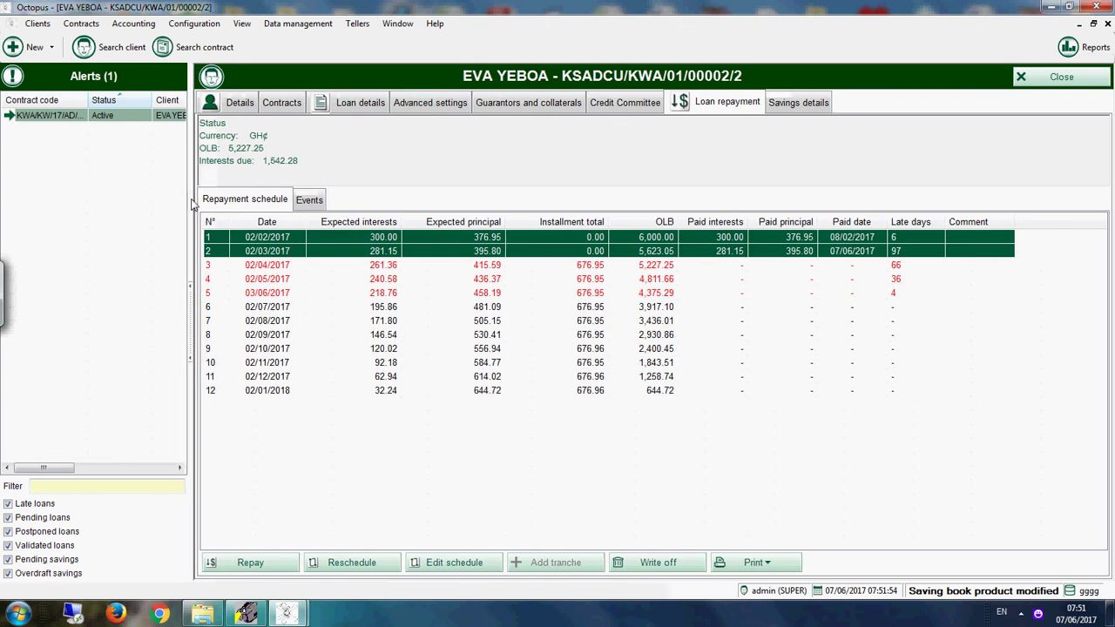
pyautogui.click(361, 104)
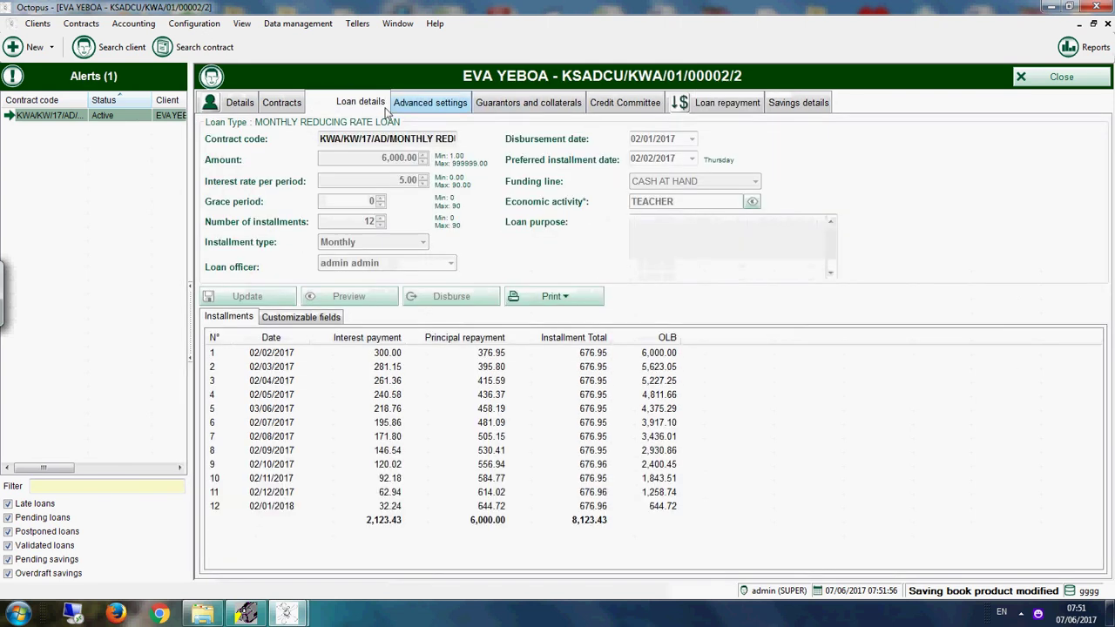
pyautogui.click(727, 103)
pyautogui.click(253, 562)
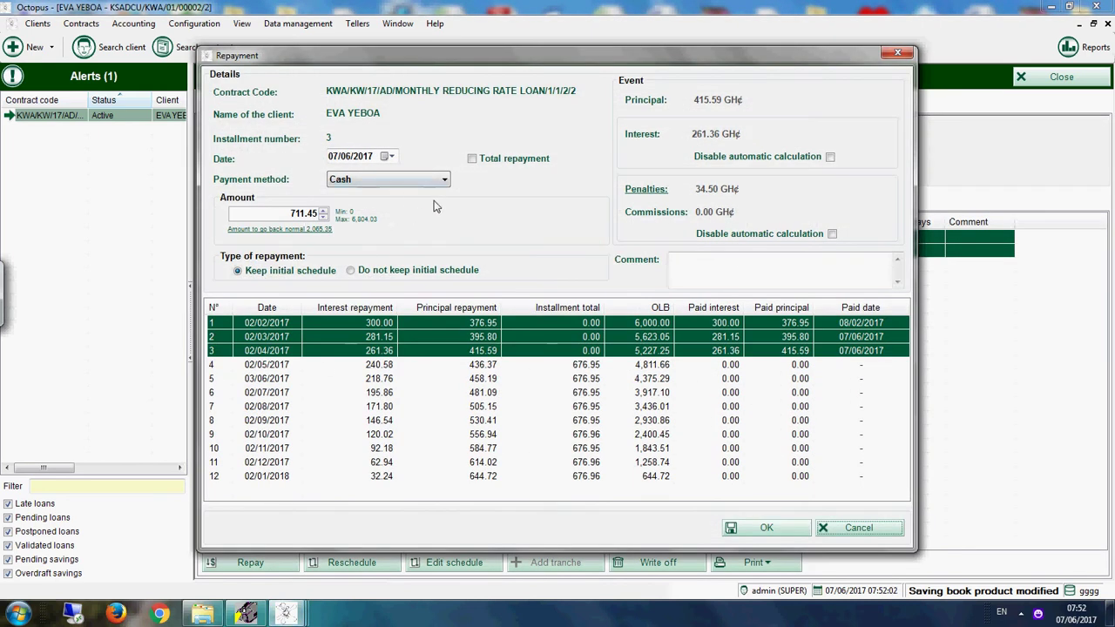
pyautogui.click(428, 180)
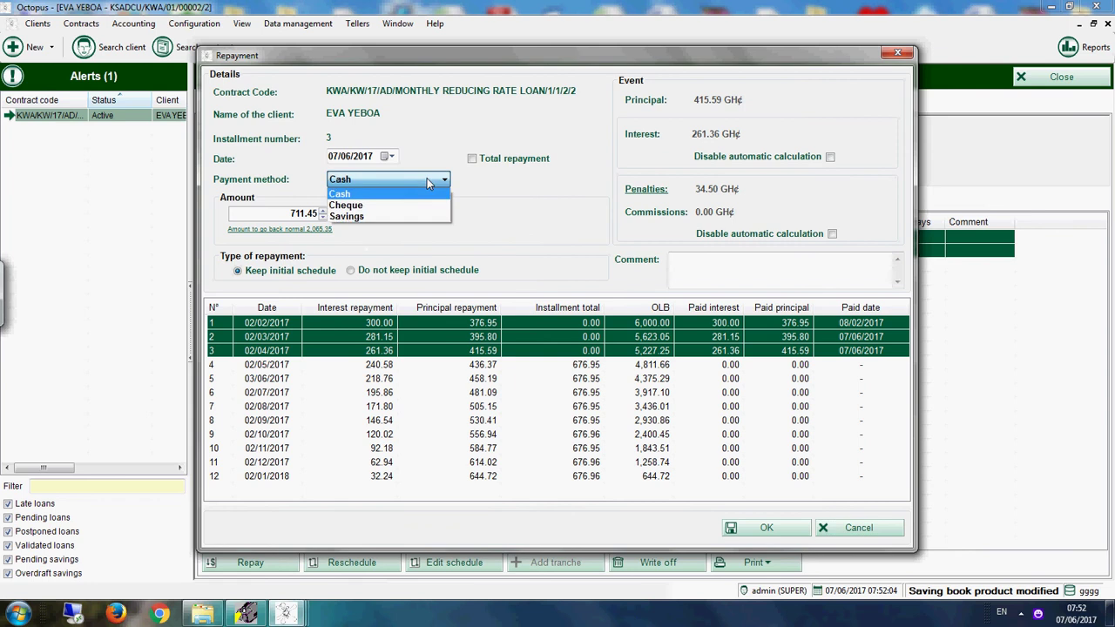
pyautogui.click(352, 224)
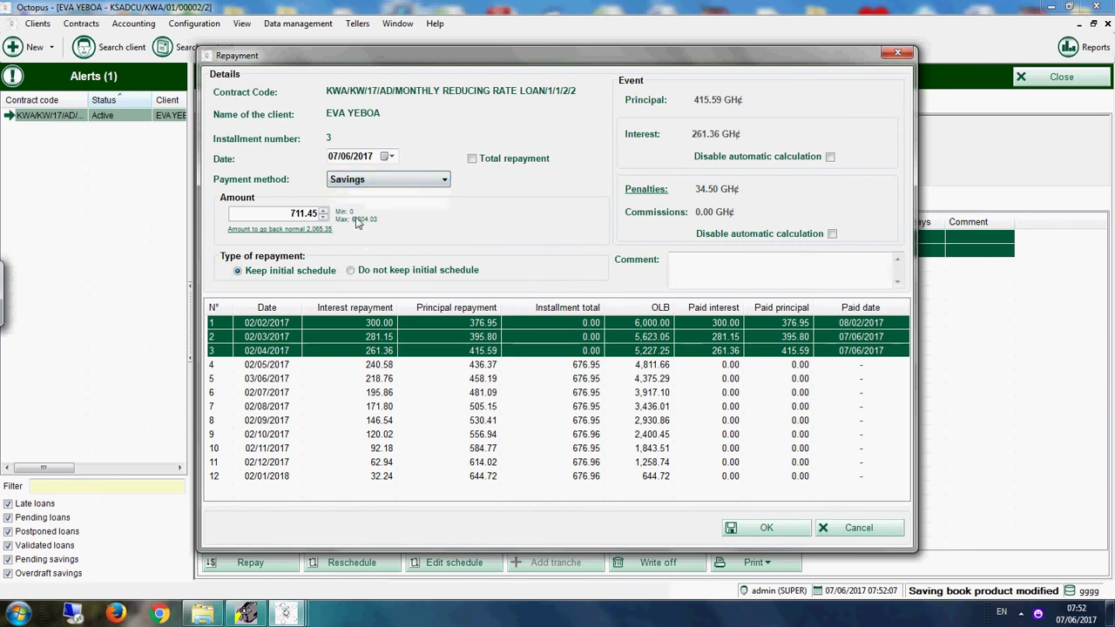
pyautogui.click(752, 530)
pyautogui.click(604, 352)
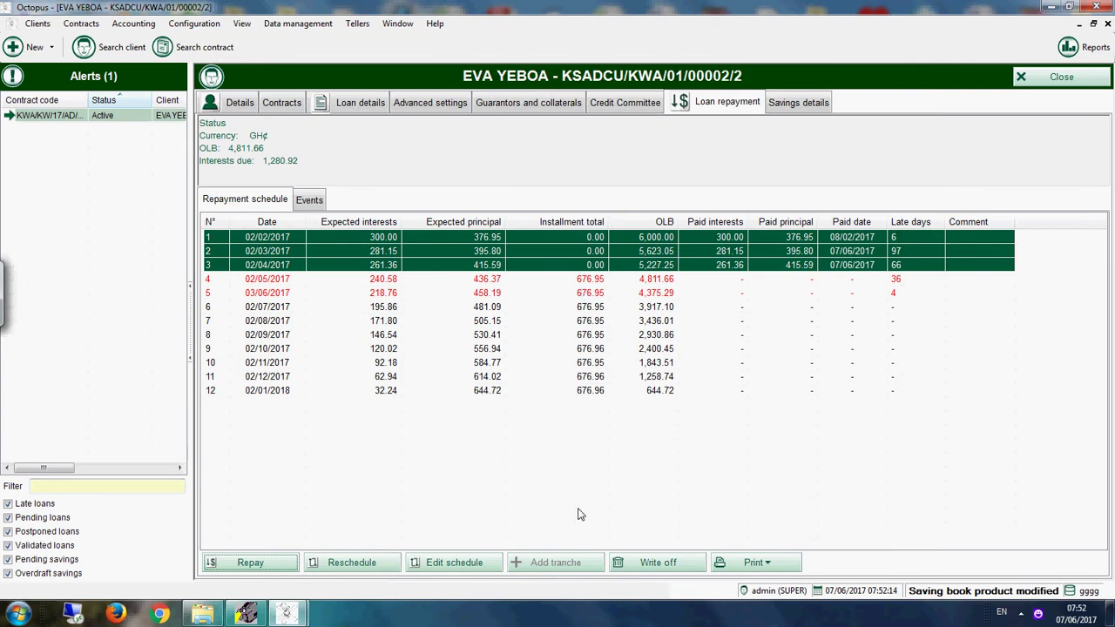
pyautogui.click(736, 564)
pyautogui.click(764, 576)
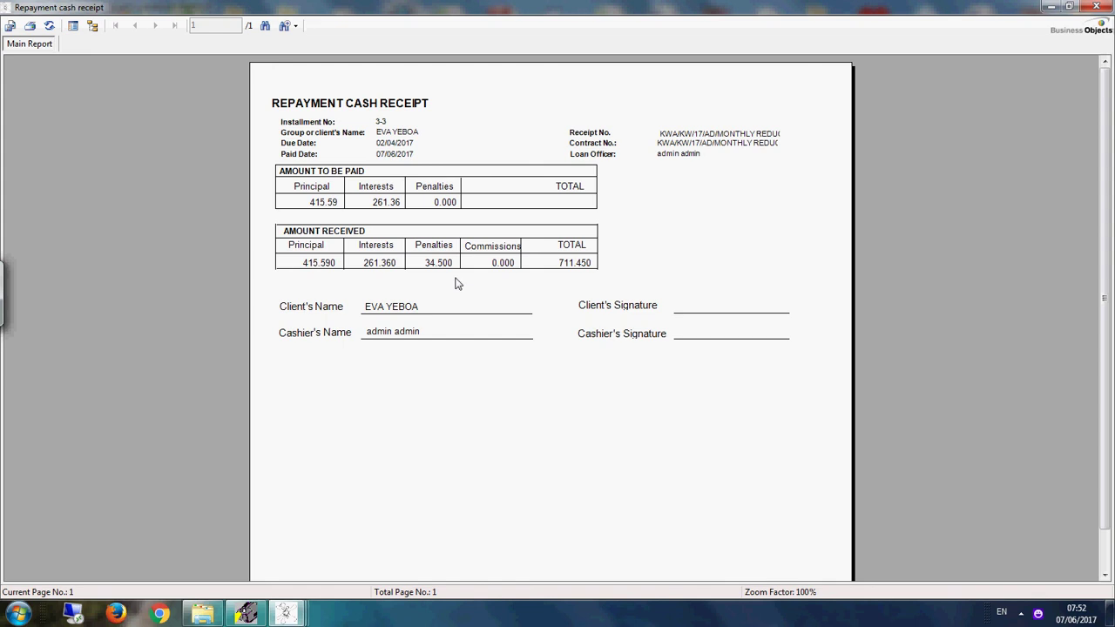
pyautogui.click(1094, 8)
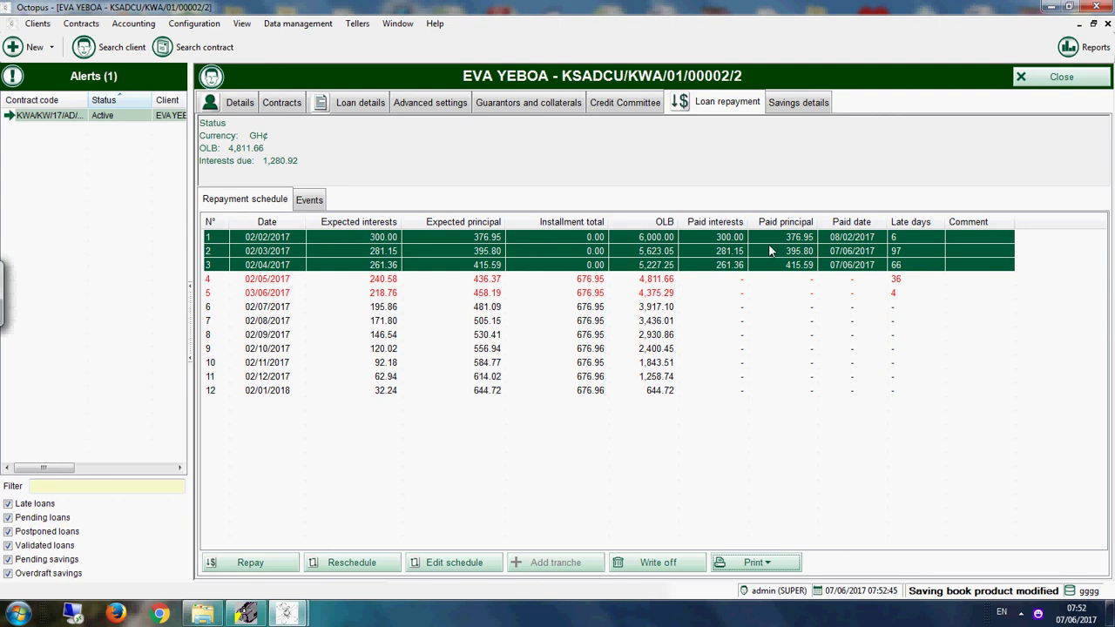
# Step: Start a repayment, cancel it without paying, and close the client's loan contract window
pyautogui.click(268, 562)
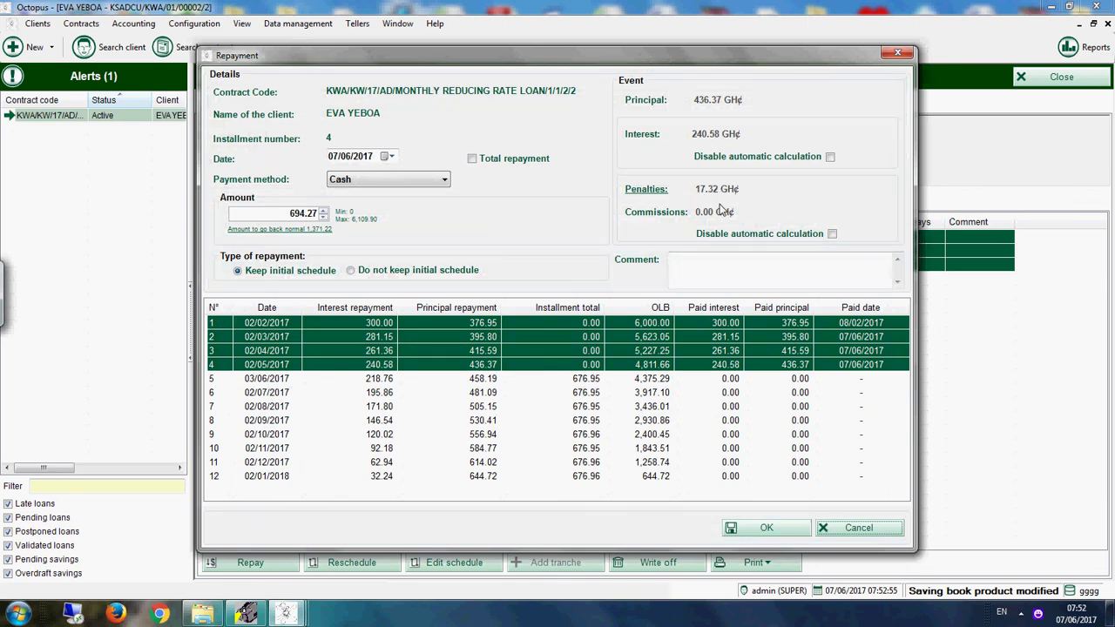
pyautogui.click(897, 52)
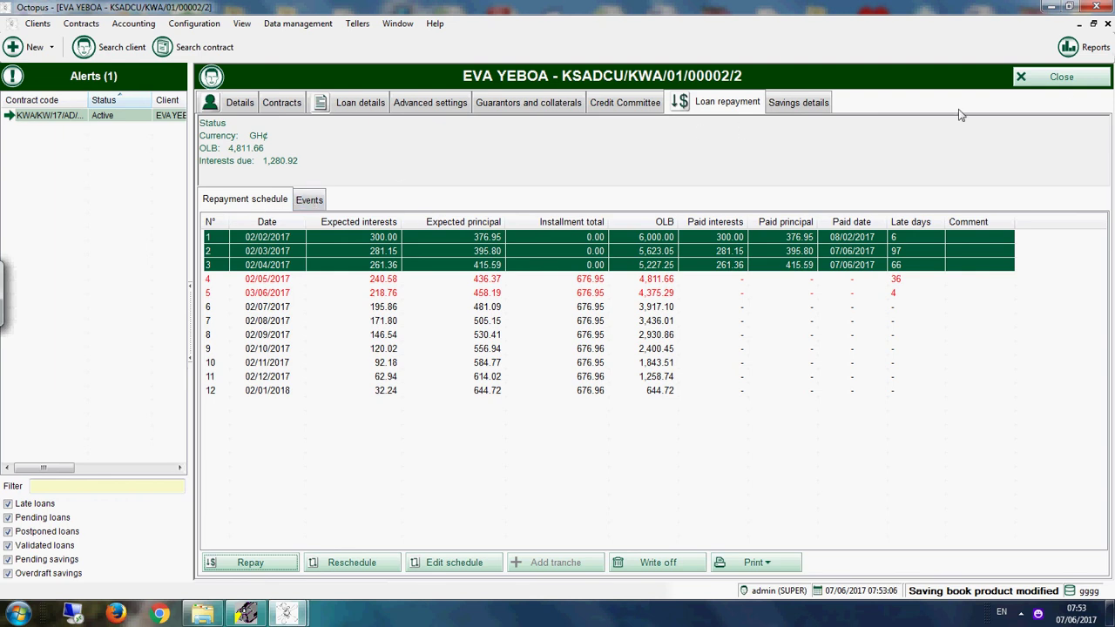
pyautogui.click(1064, 80)
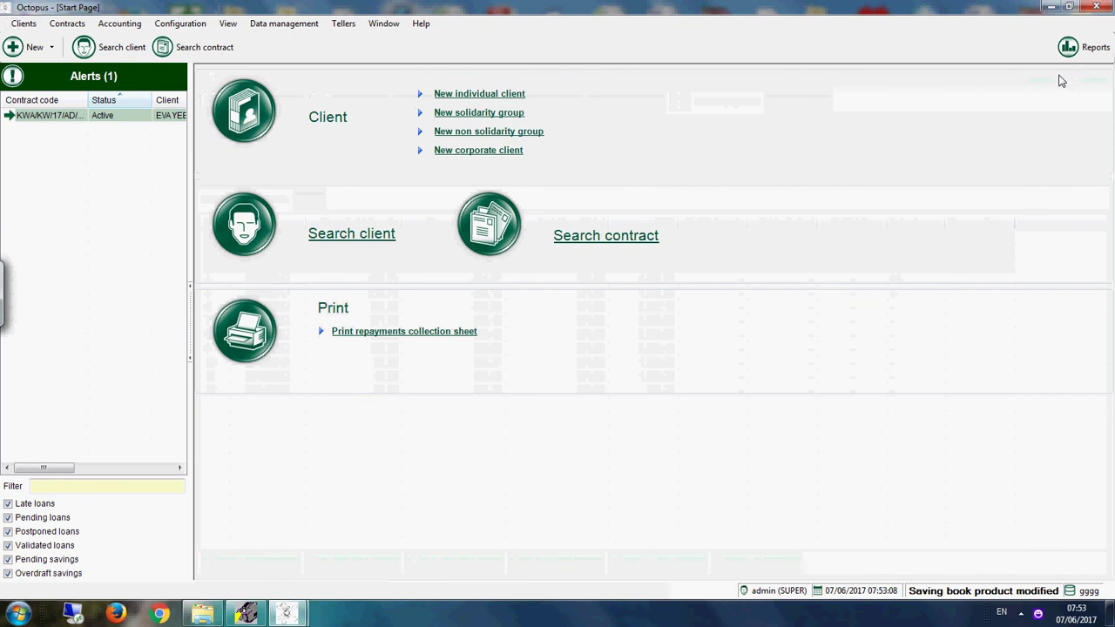
# Step: From Reports under the All tag, run Accrued interests for 07/06/2017 with all accrual days, then close it
pyautogui.click(1083, 47)
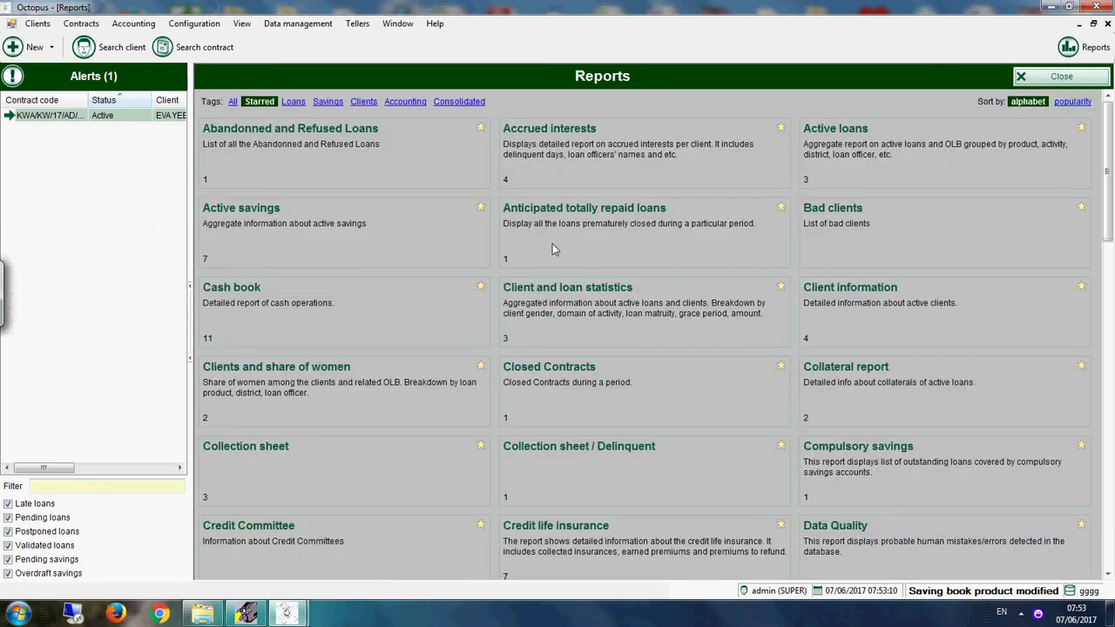
pyautogui.click(233, 102)
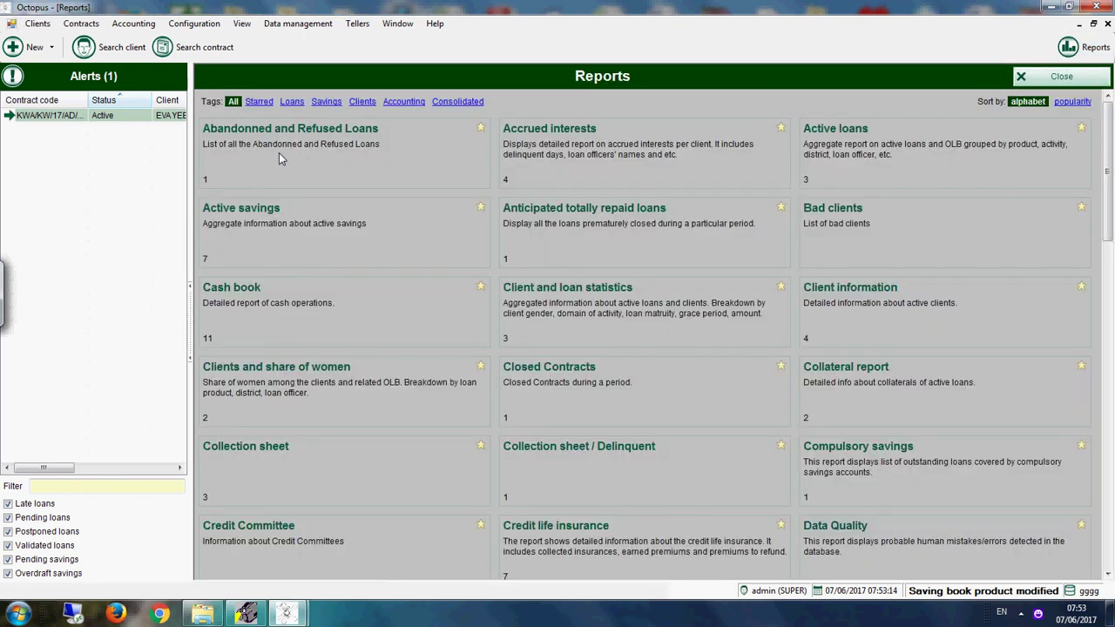
pyautogui.click(637, 154)
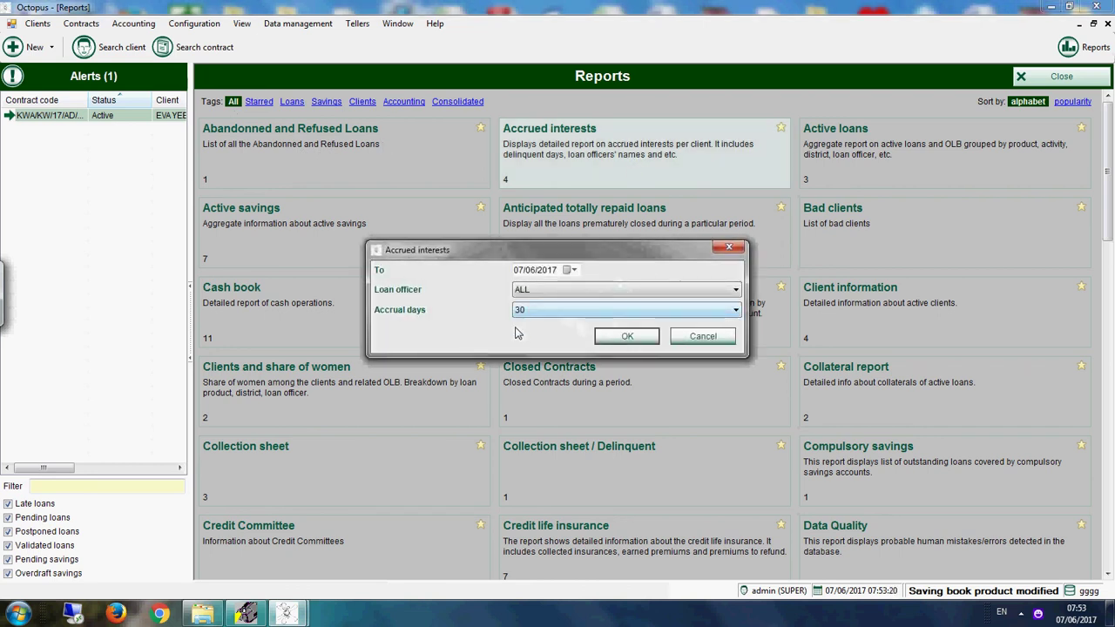
pyautogui.click(523, 310)
pyautogui.click(547, 370)
pyautogui.click(626, 337)
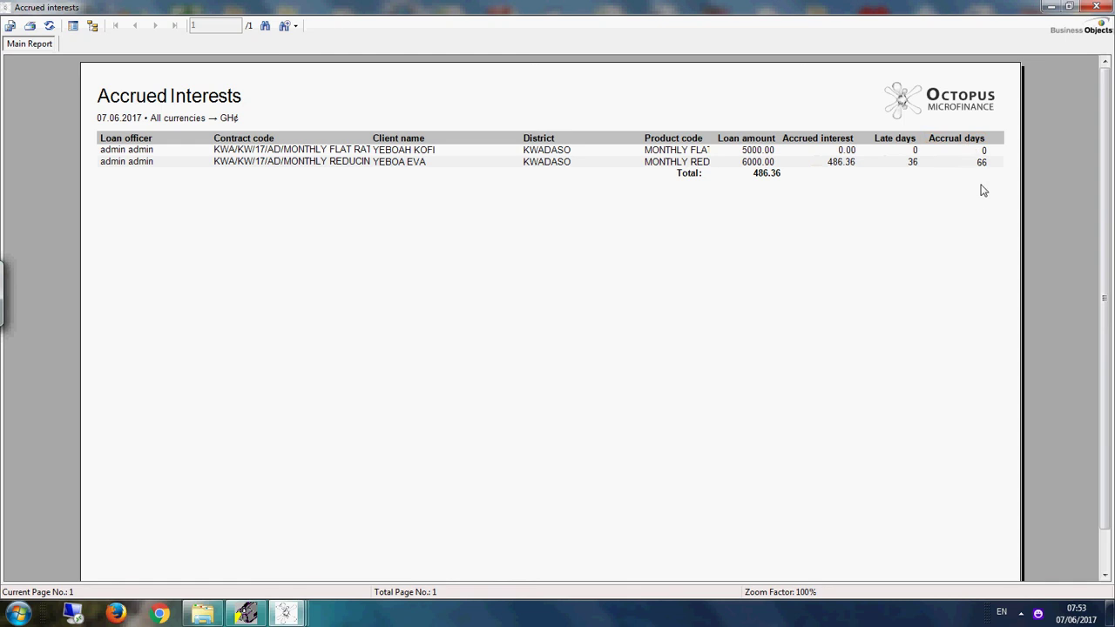
pyautogui.click(1095, 7)
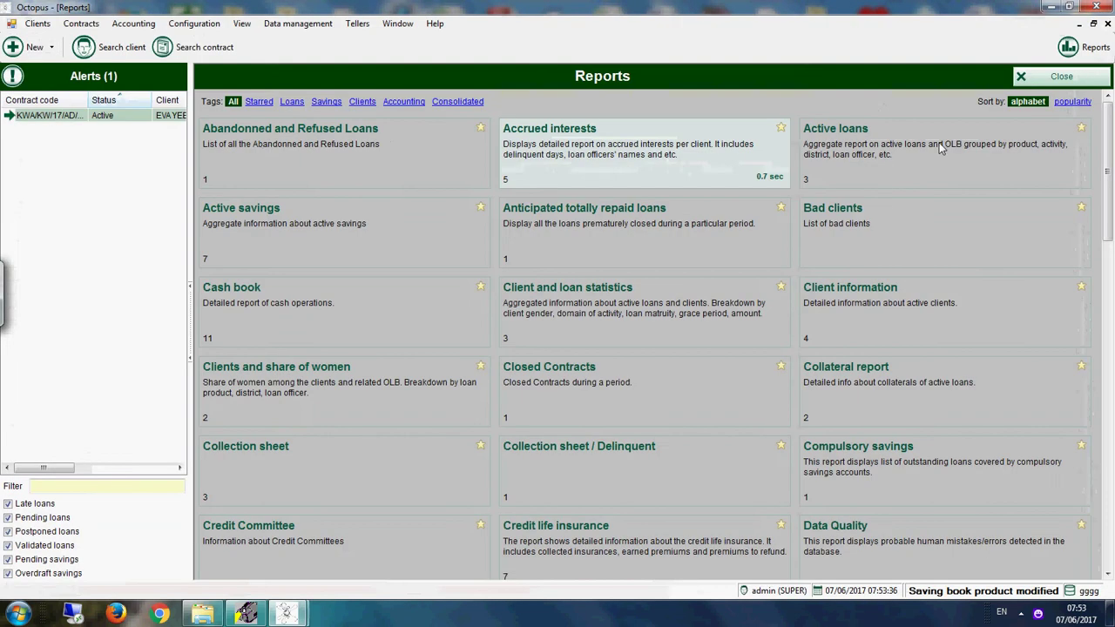
# Step: Run the Active loans report (2 contracts, 9,811.66 OLB), review it and close it
pyautogui.click(889, 165)
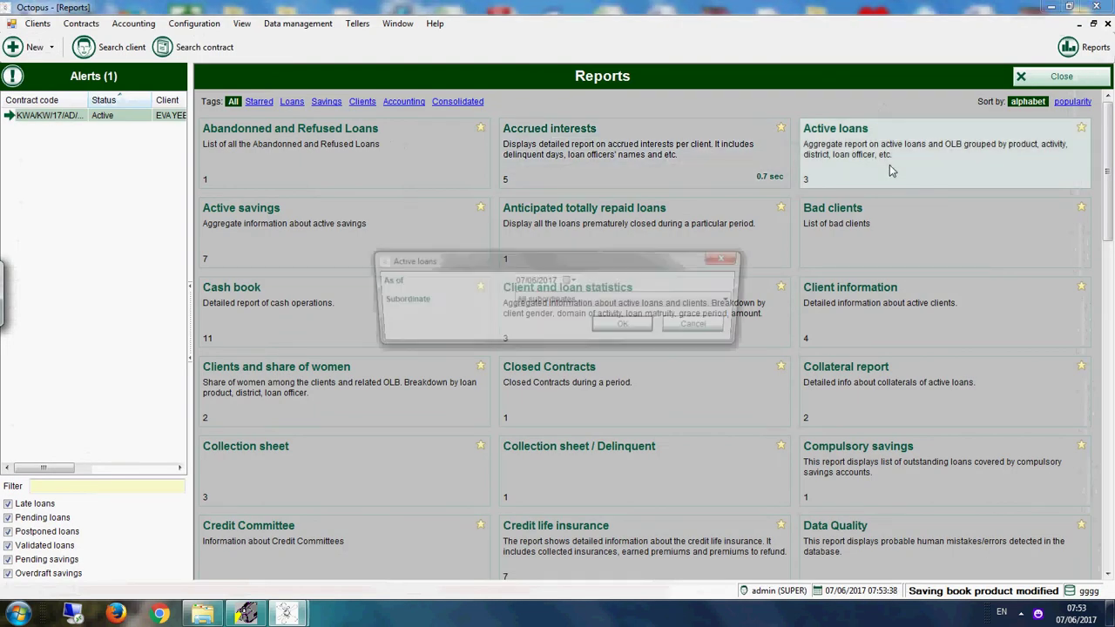
pyautogui.click(627, 328)
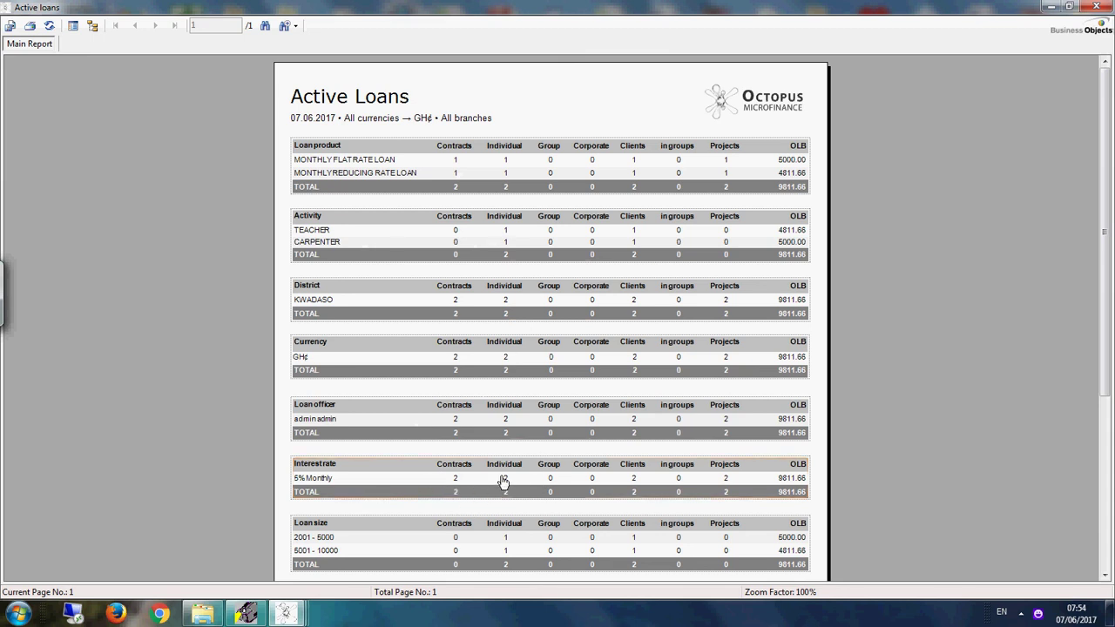
pyautogui.click(1108, 496)
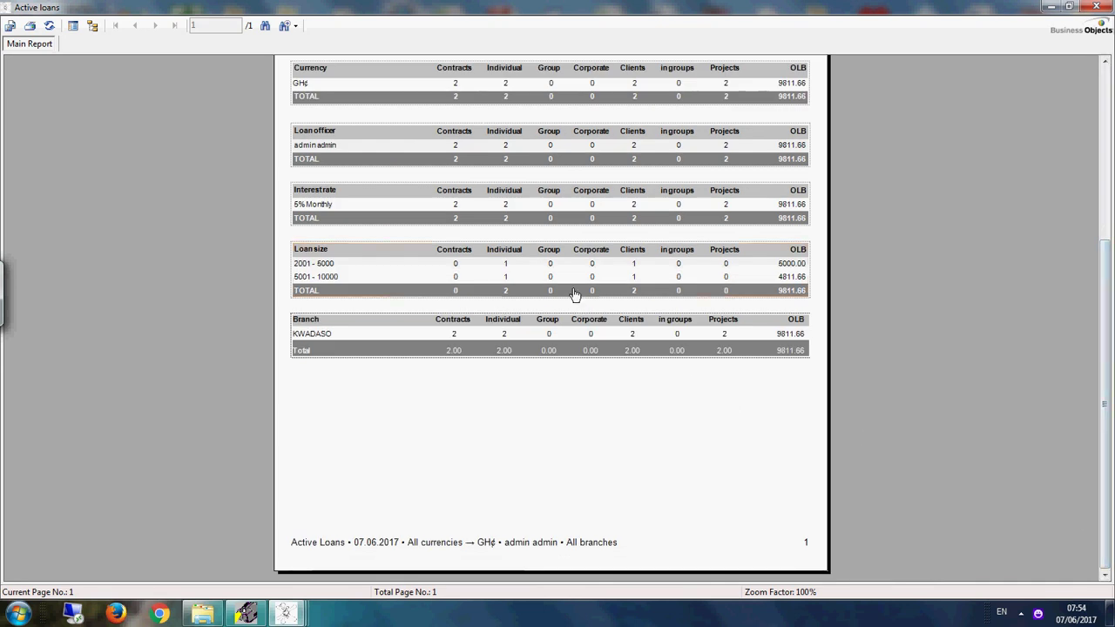
pyautogui.click(1096, 7)
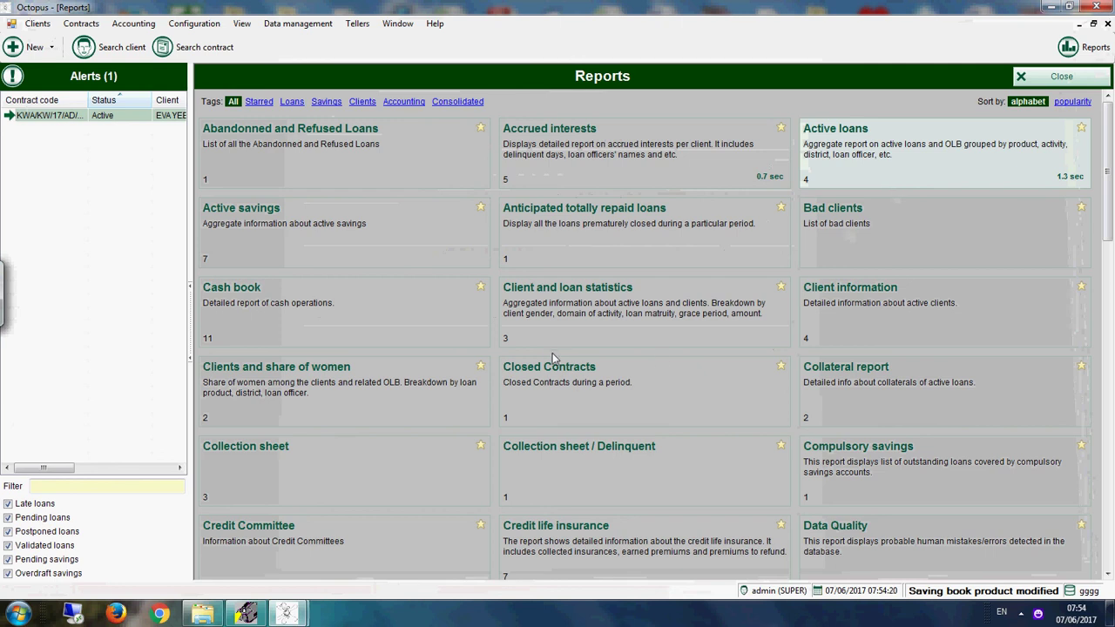
# Step: Run the Cash book report starting 01/01/2017, inspect the first loan disbursement entry, then close it
pyautogui.click(283, 315)
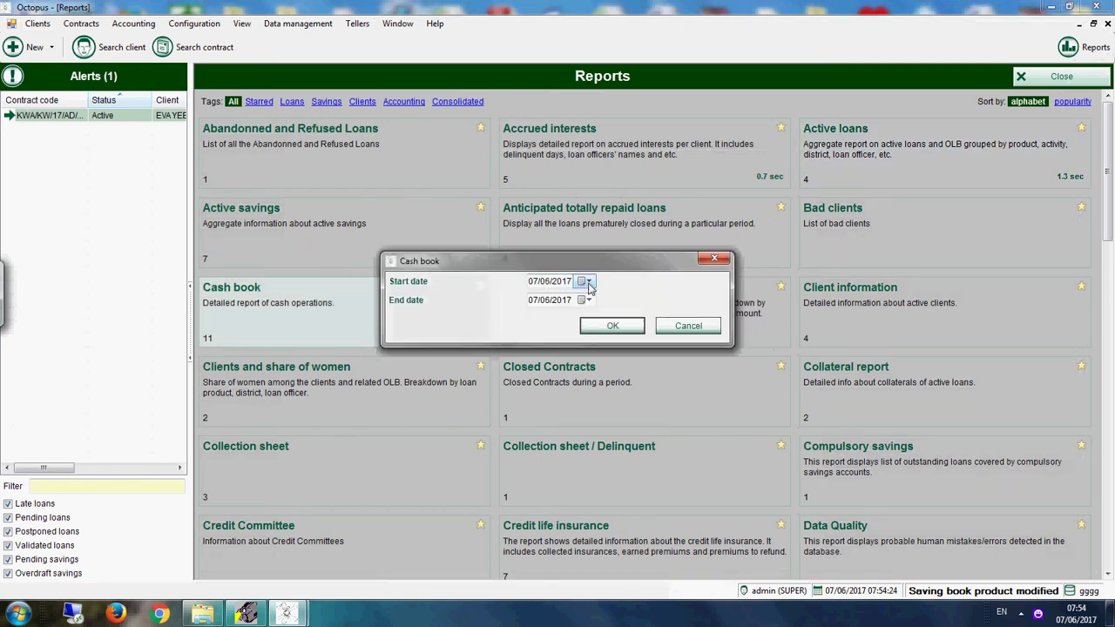
pyautogui.click(588, 282)
pyautogui.click(534, 302)
pyautogui.click(534, 302)
pyautogui.click(533, 301)
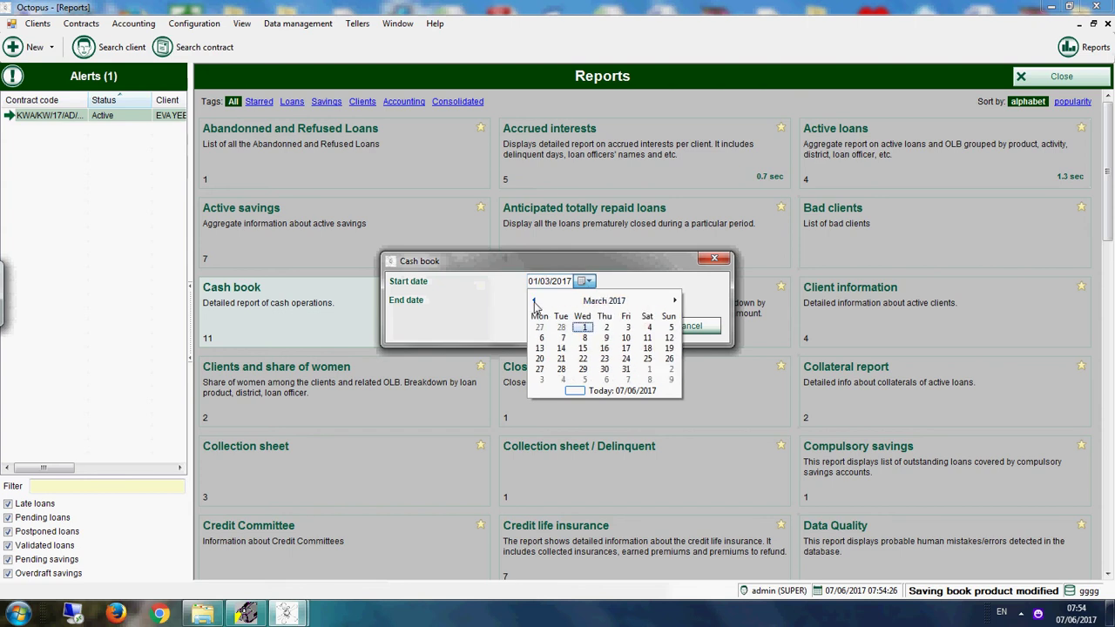
pyautogui.click(534, 301)
pyautogui.click(534, 302)
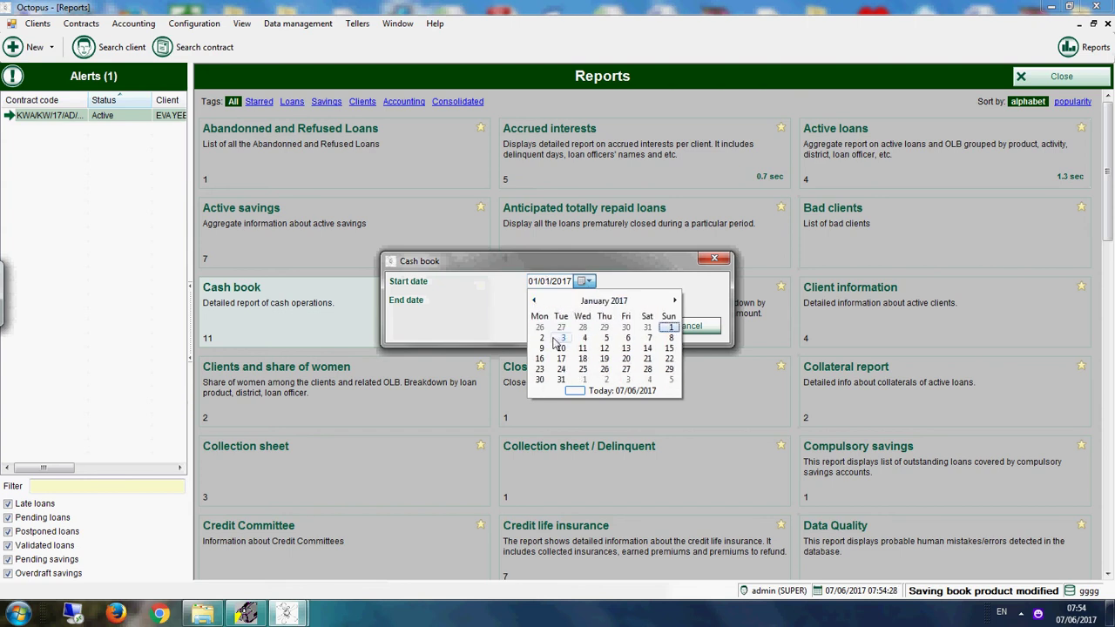
pyautogui.click(543, 336)
pyautogui.click(612, 326)
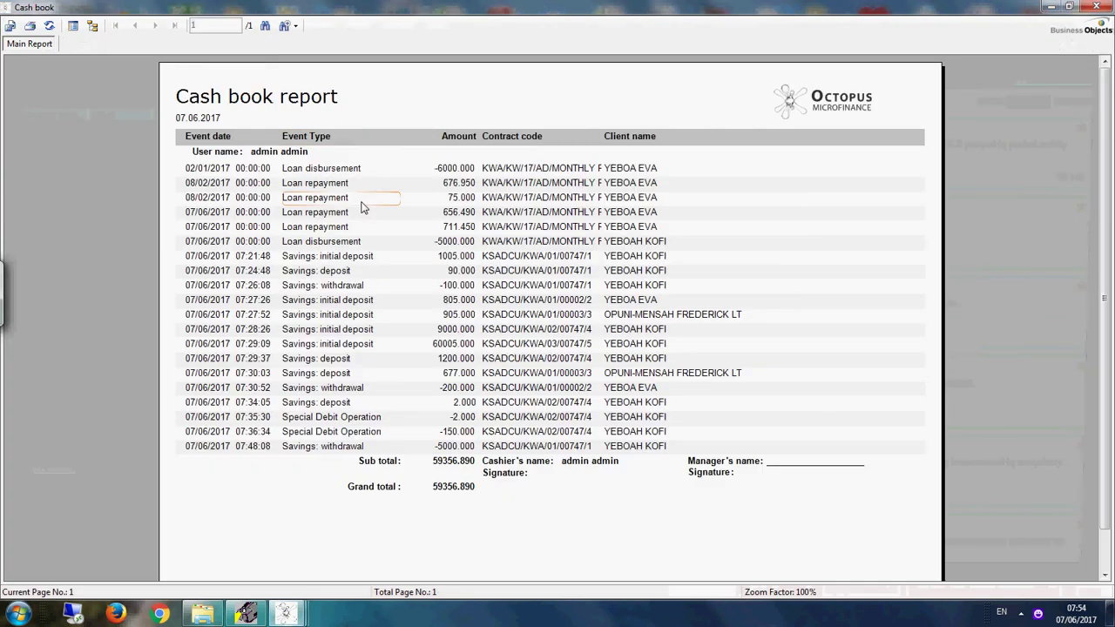
pyautogui.click(383, 169)
pyautogui.click(357, 160)
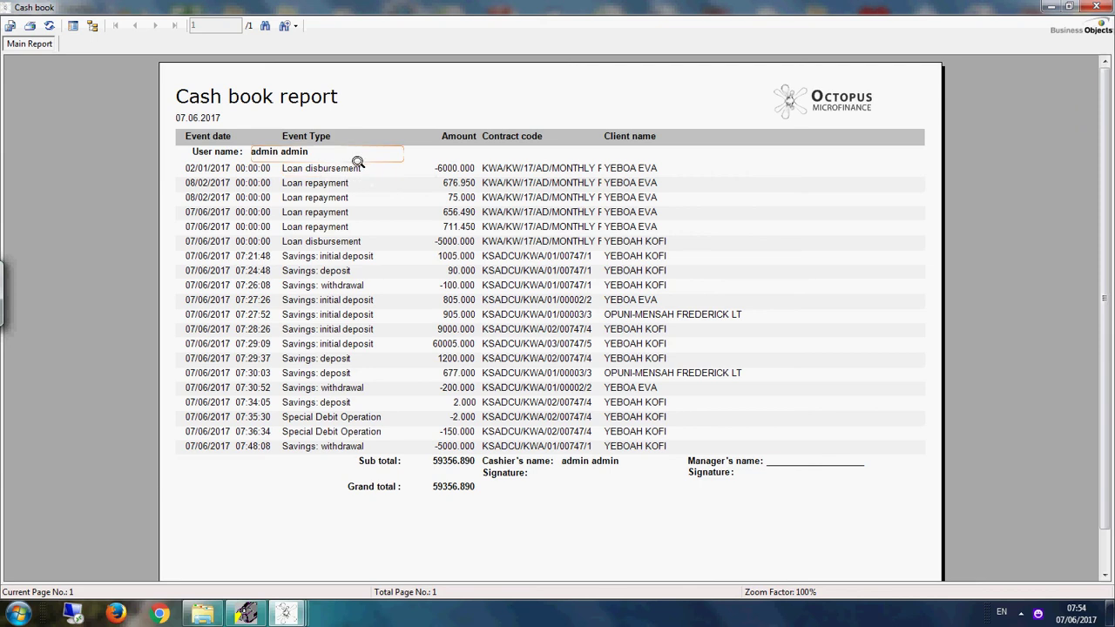
pyautogui.click(370, 168)
pyautogui.click(1096, 7)
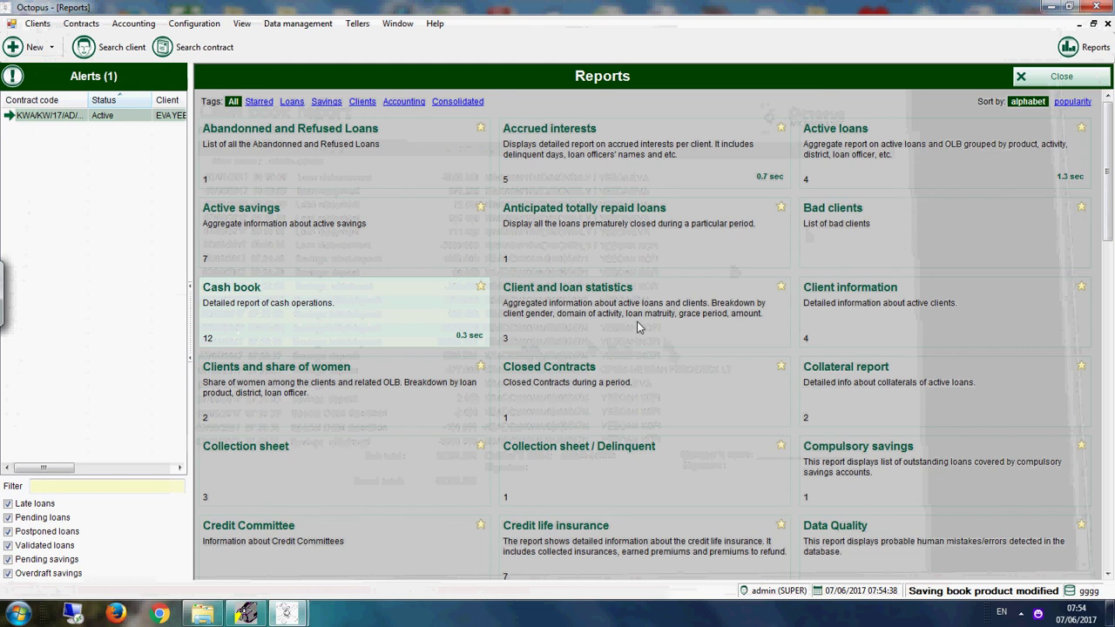
# Step: Run Client and loan statistics for 07/06/2017 (2 clients, 9,811.66 OLB), scroll through it, and close it
pyautogui.click(579, 317)
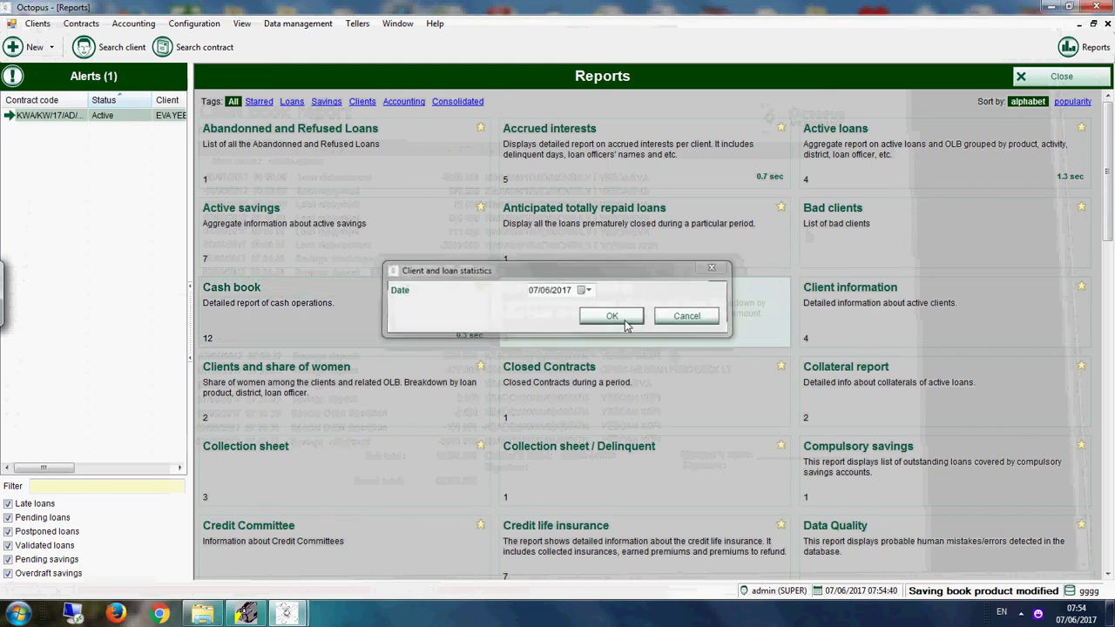
pyautogui.click(624, 319)
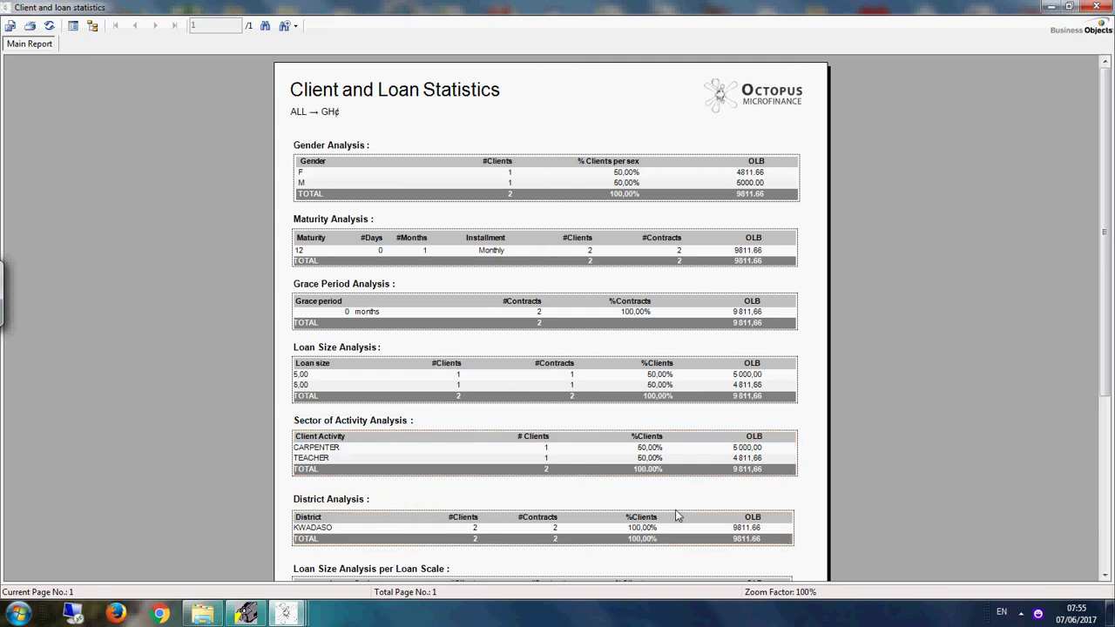
pyautogui.scroll(-3, 1096, 395)
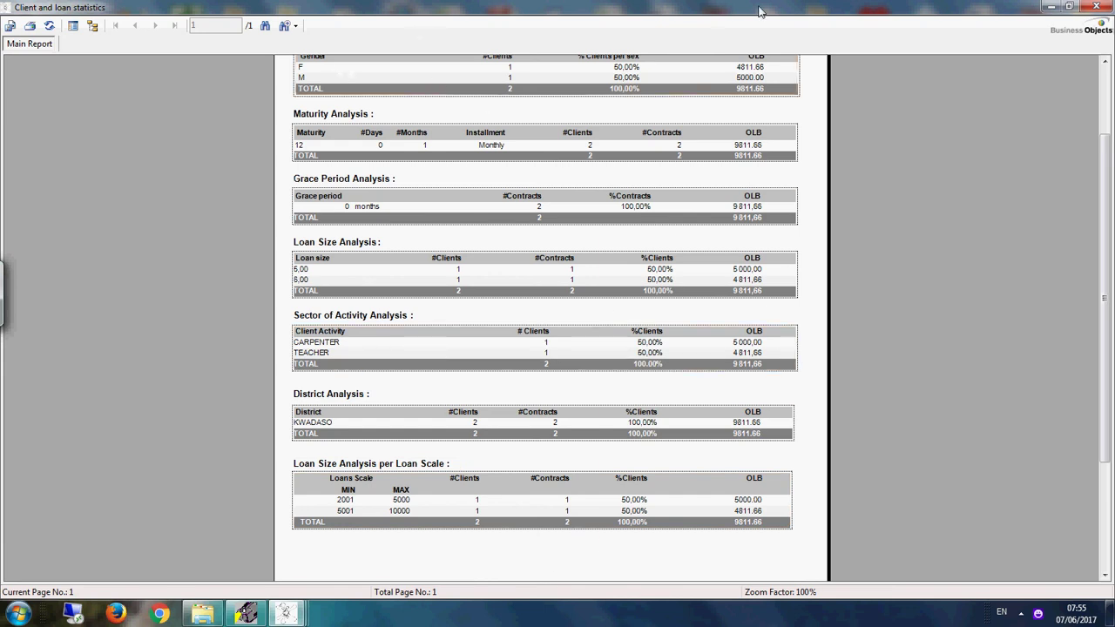
pyautogui.click(1095, 7)
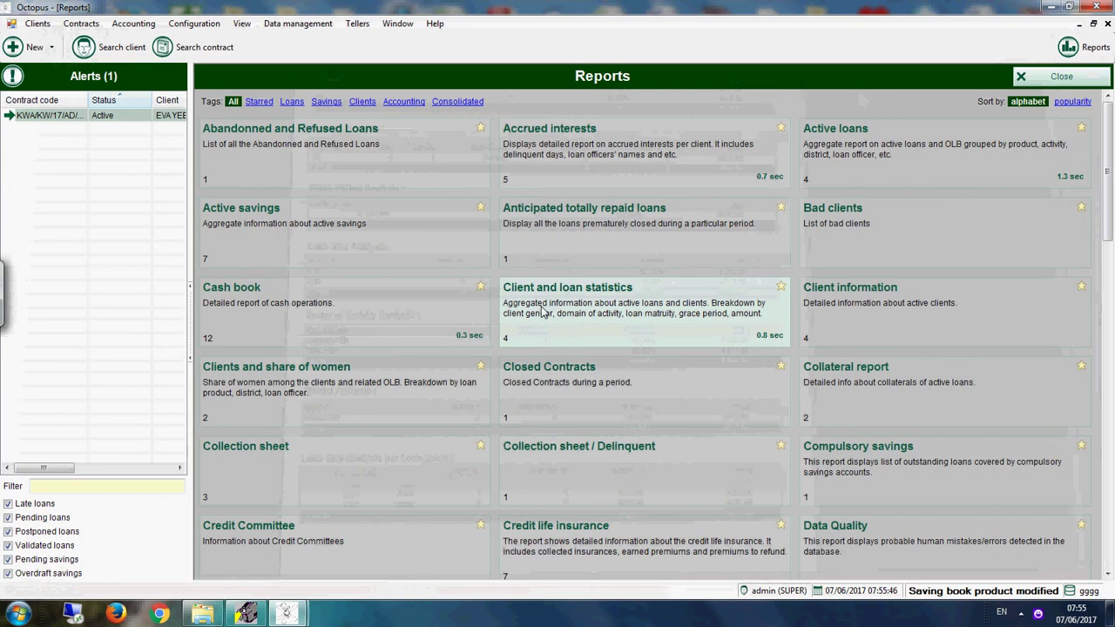
# Step: Run the Clients and share of women report (49.04% of OLB) and close it
pyautogui.click(277, 384)
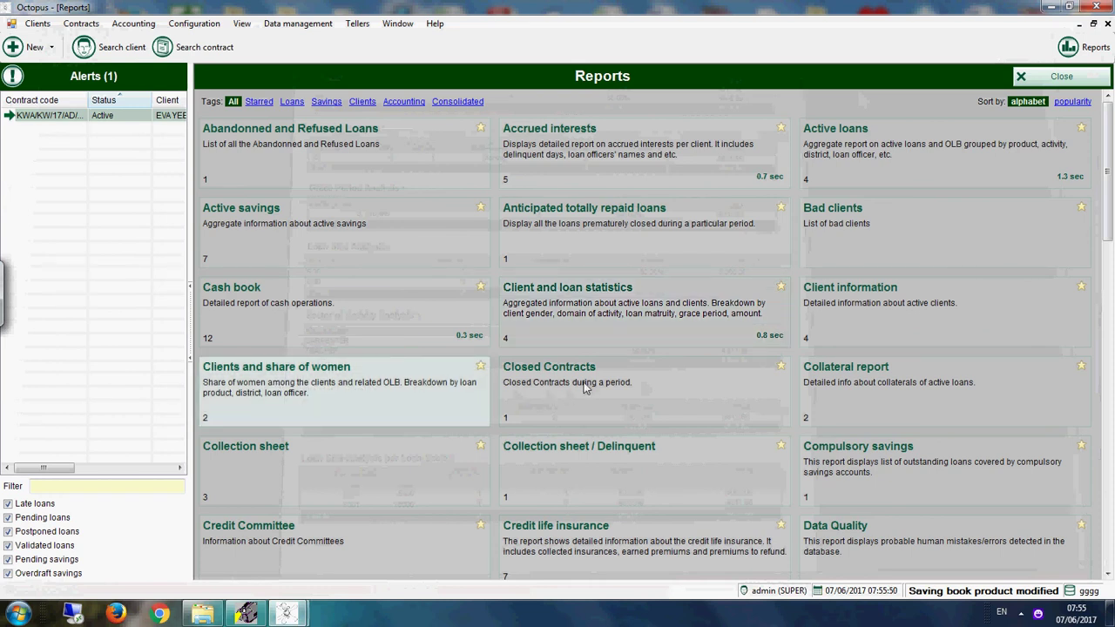
pyautogui.click(617, 321)
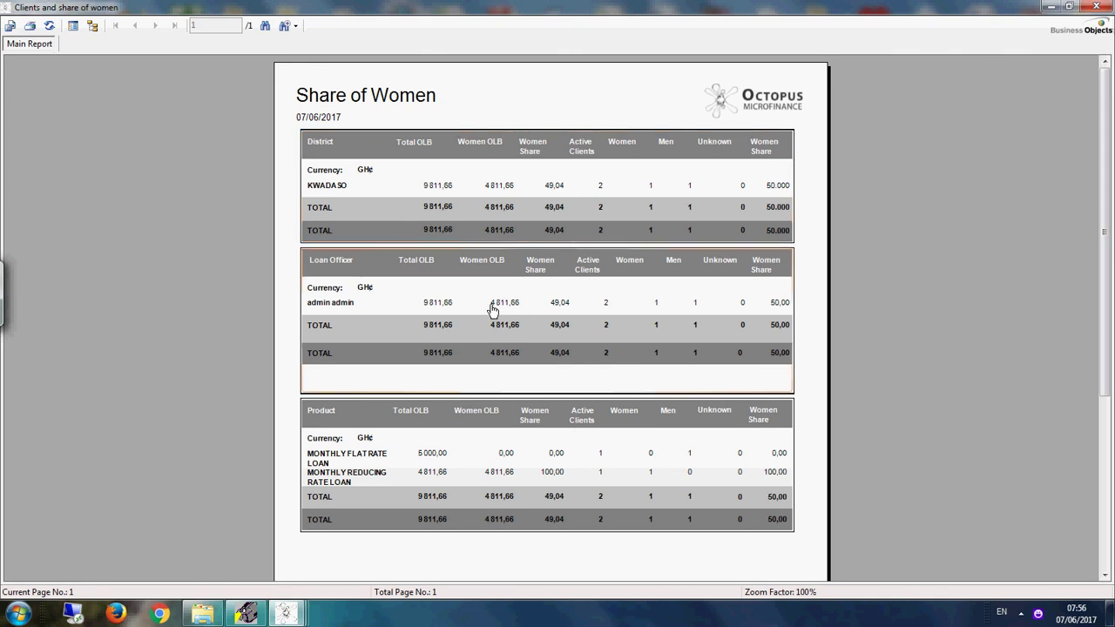
pyautogui.click(1095, 7)
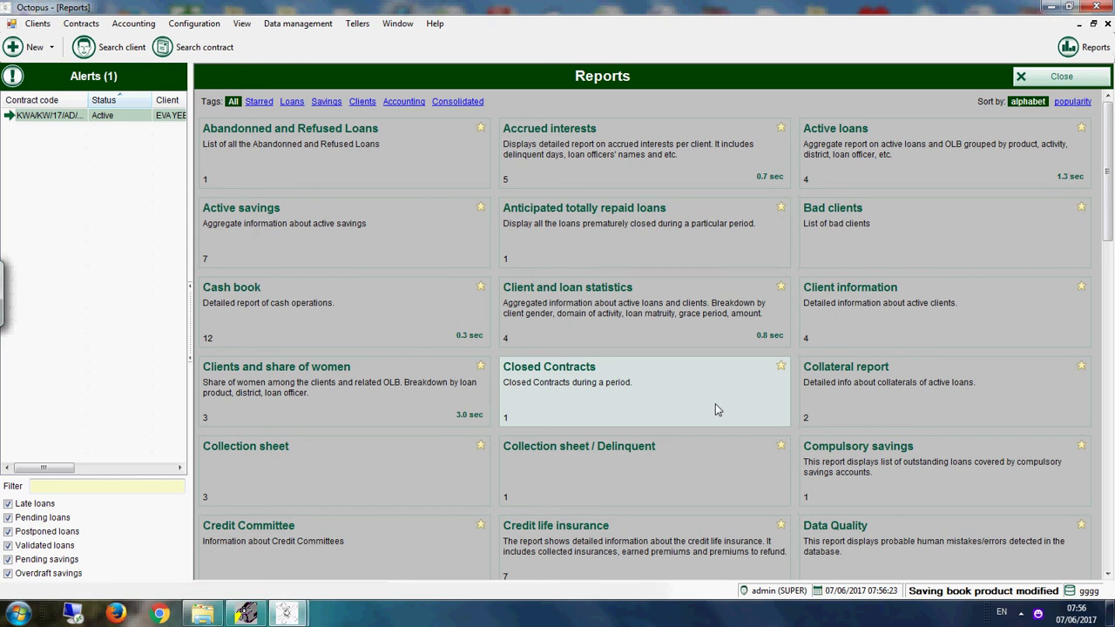
# Step: Generate the Collateral report as of today and close it
pyautogui.click(903, 410)
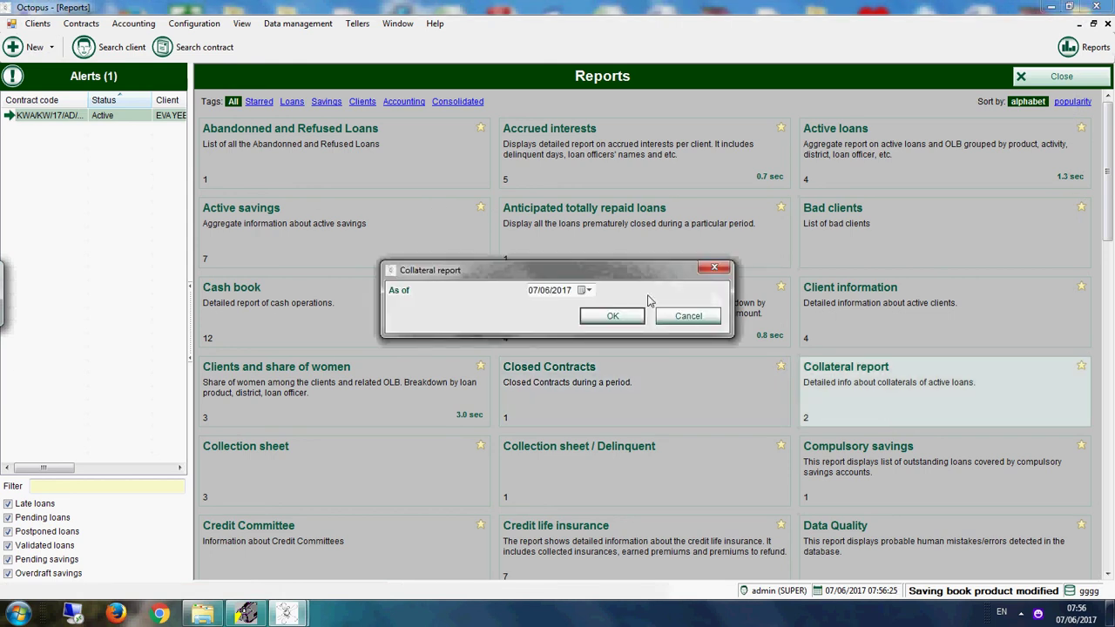
pyautogui.click(632, 319)
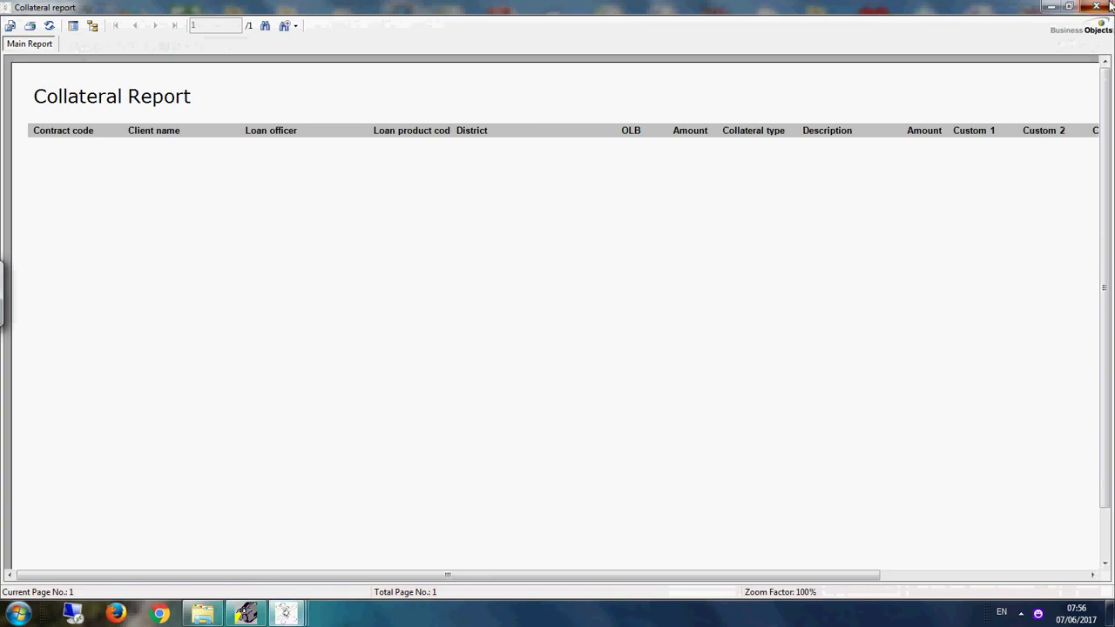
pyautogui.click(1095, 7)
# Step: Generate the Collection sheet report from 01/01/2017 and close it
pyautogui.click(387, 467)
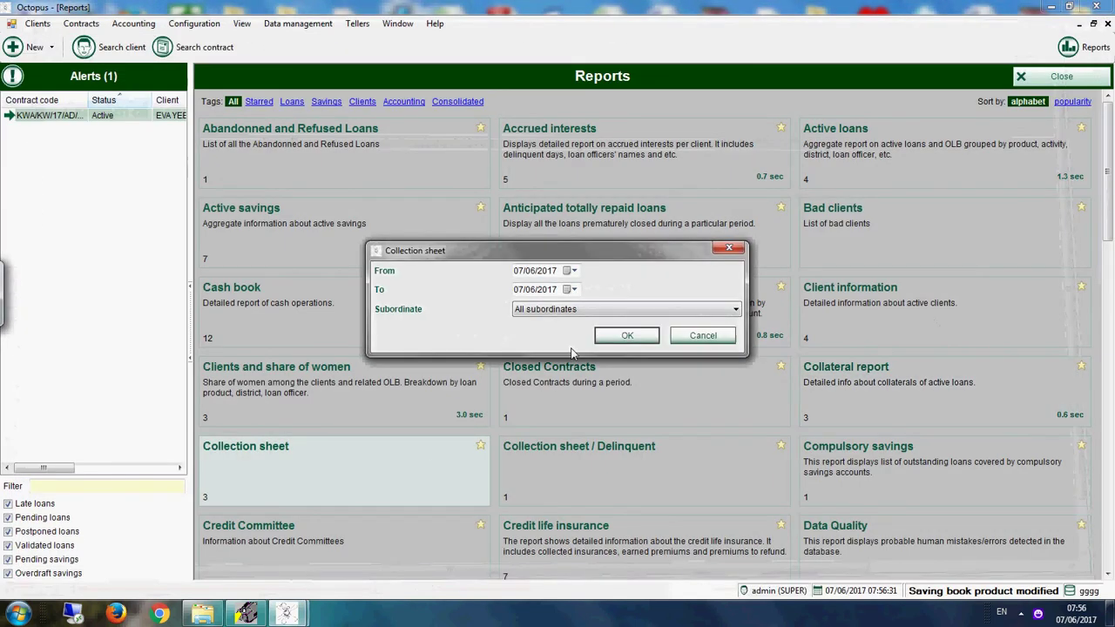
pyautogui.click(570, 271)
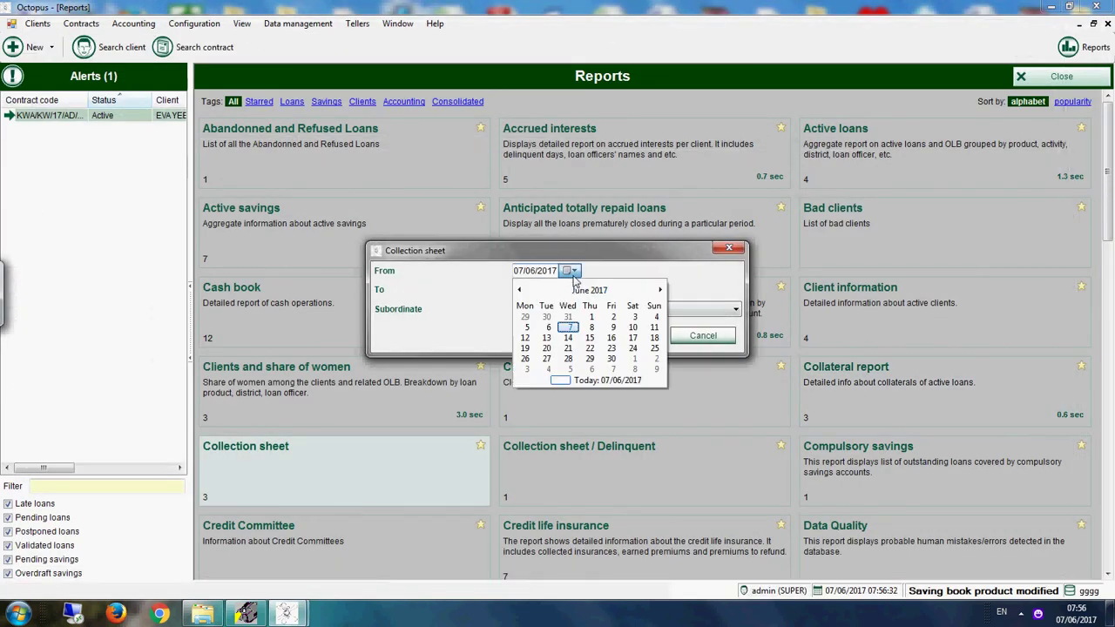
pyautogui.click(519, 290)
pyautogui.click(520, 290)
pyautogui.click(519, 290)
pyautogui.click(519, 290)
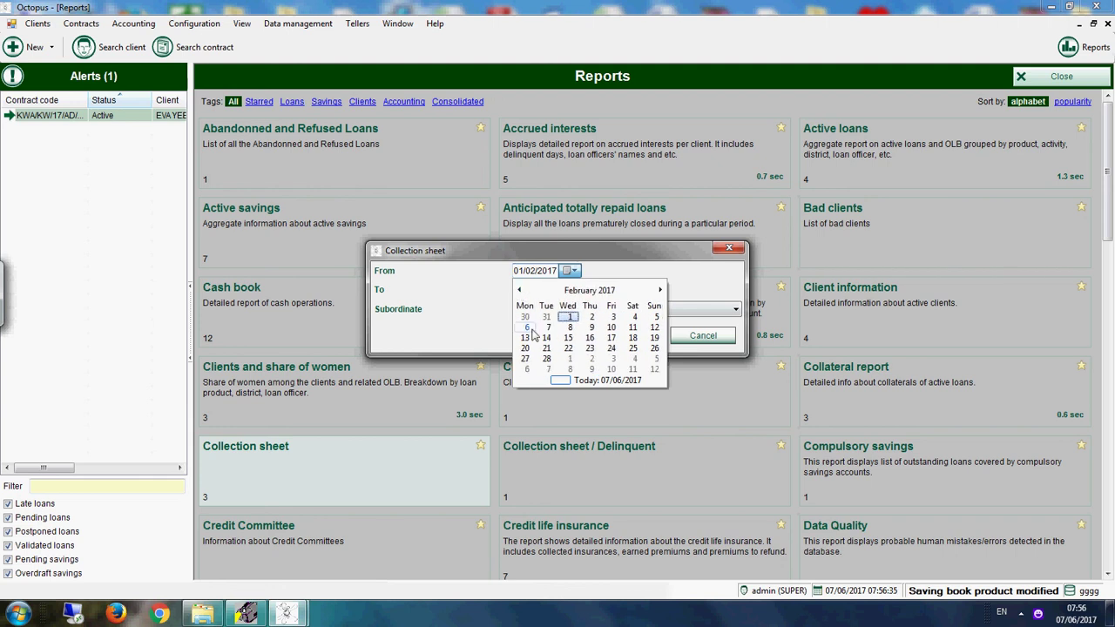
pyautogui.click(519, 290)
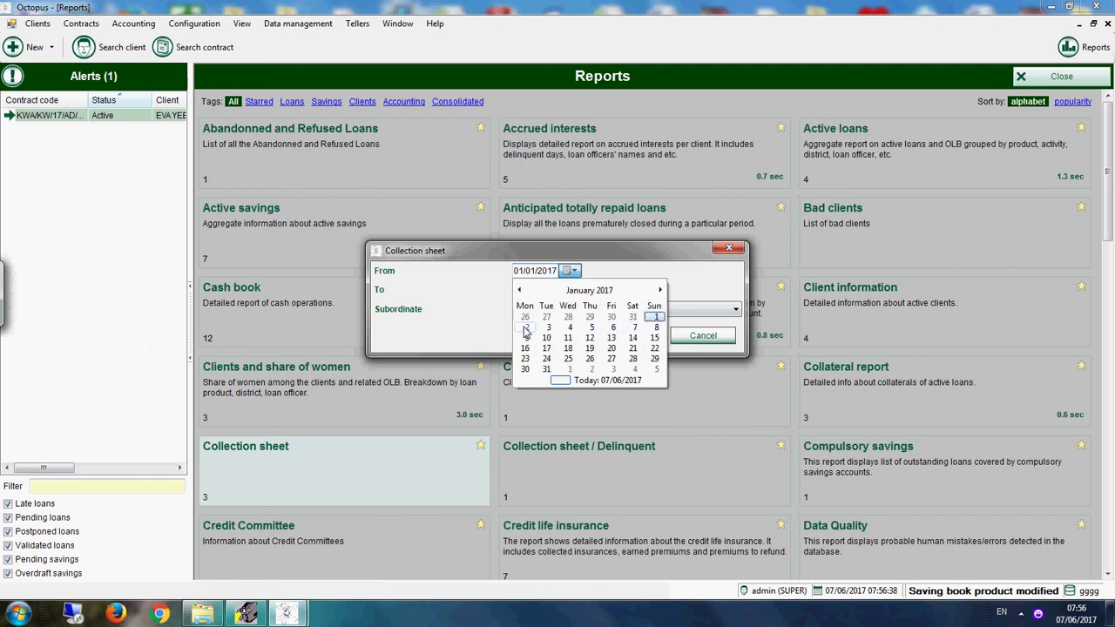
pyautogui.click(654, 317)
pyautogui.click(645, 335)
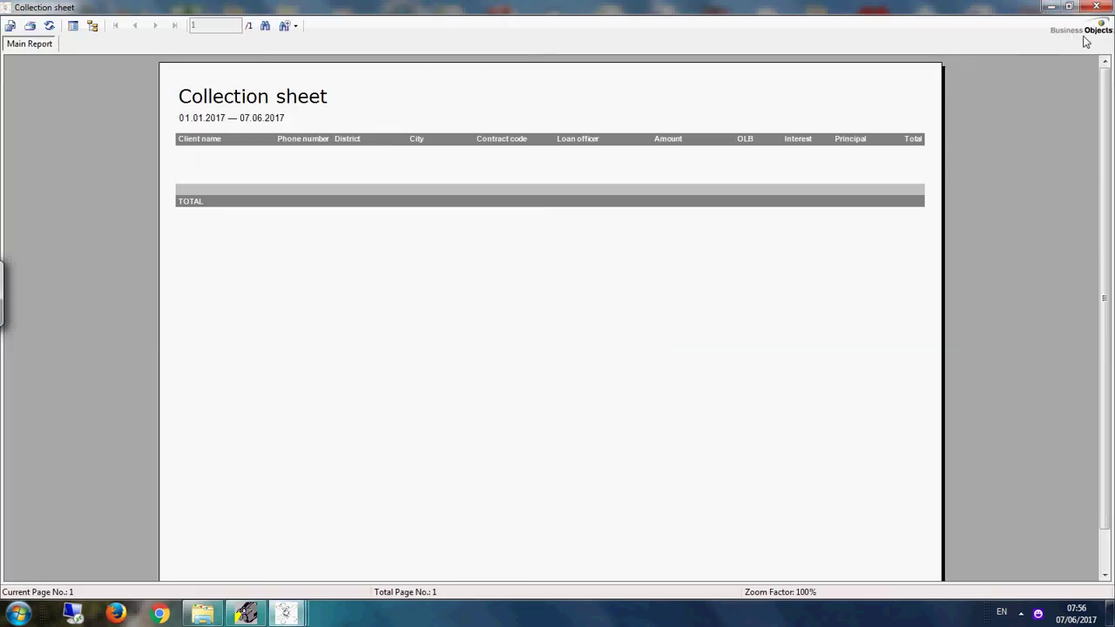
pyautogui.click(1096, 7)
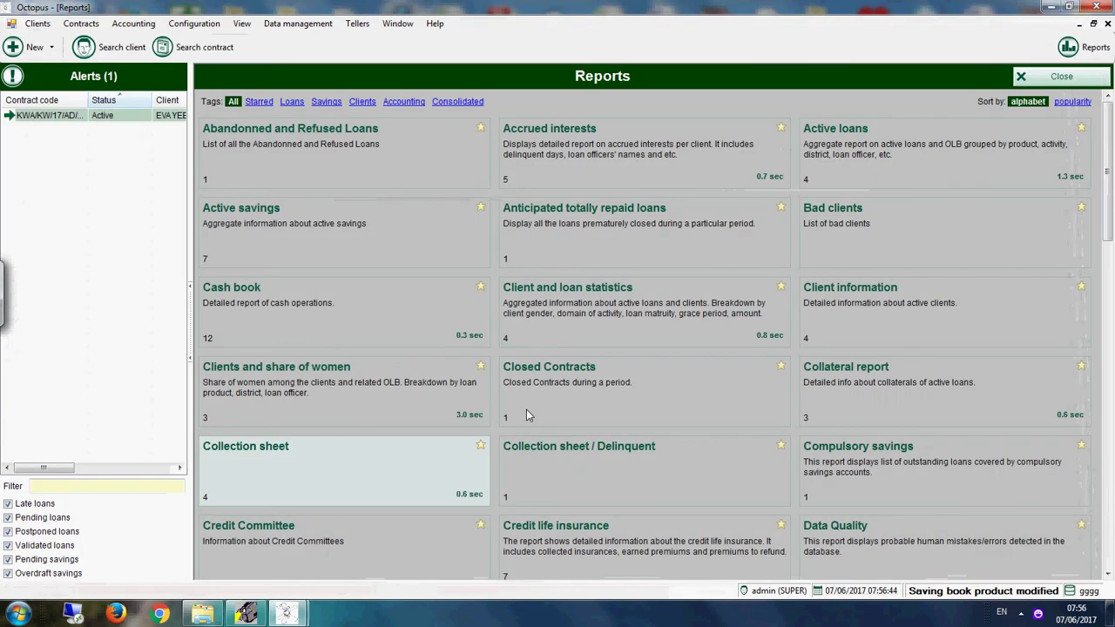
# Step: Generate the Collection sheet / Delinquent report and close it
pyautogui.click(640, 499)
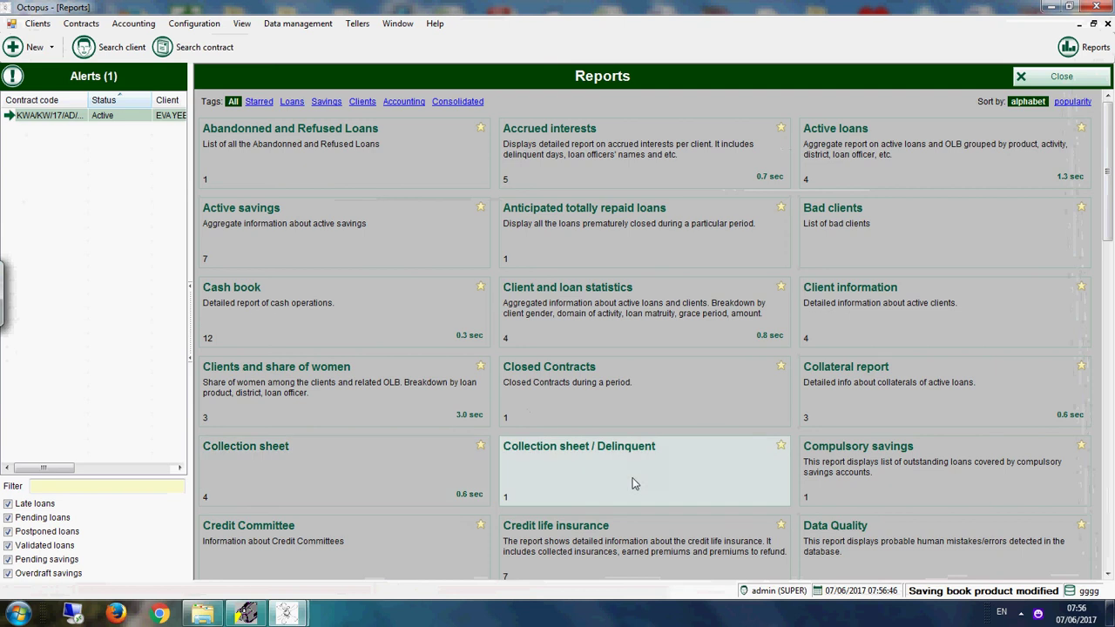
pyautogui.click(627, 336)
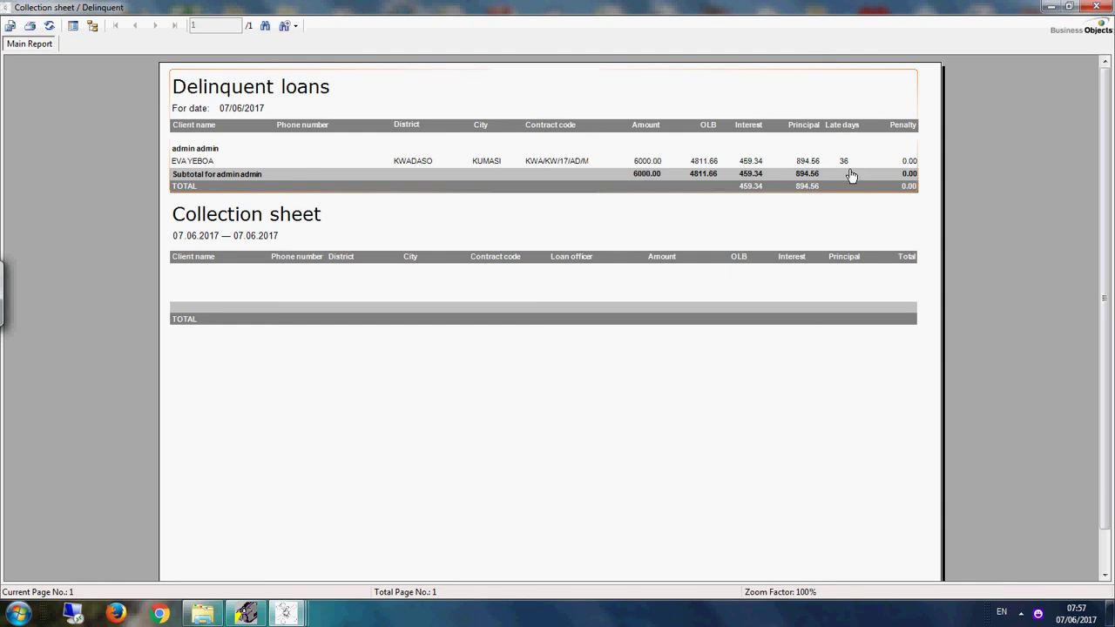
pyautogui.click(1094, 7)
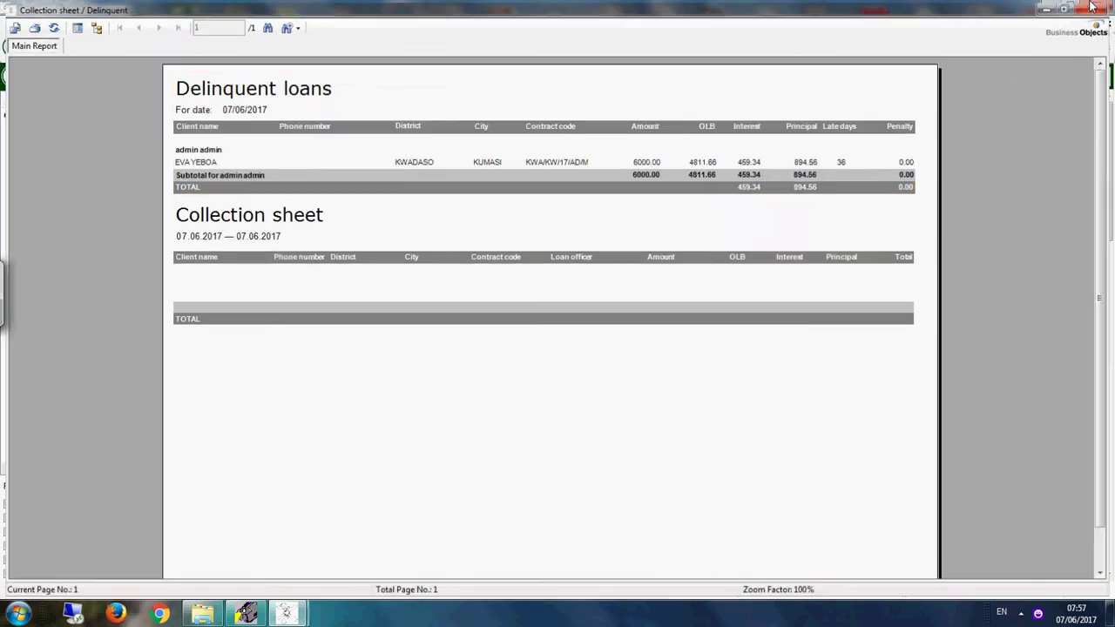
# Step: Re-run the Collection sheet report and close it
pyautogui.click(392, 471)
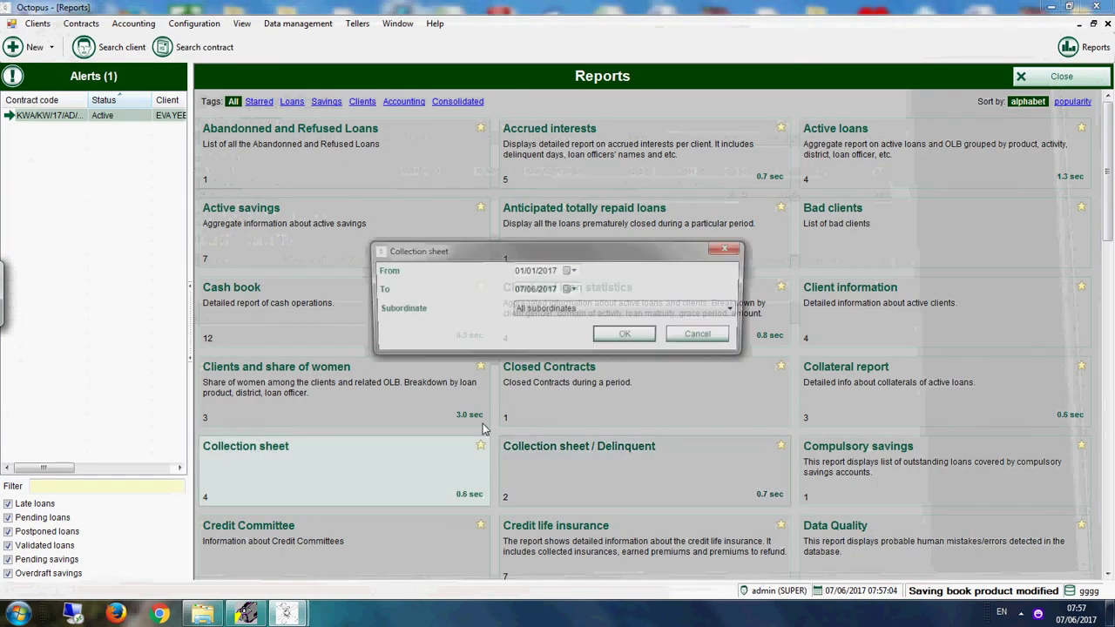
pyautogui.click(617, 336)
pyautogui.click(1096, 7)
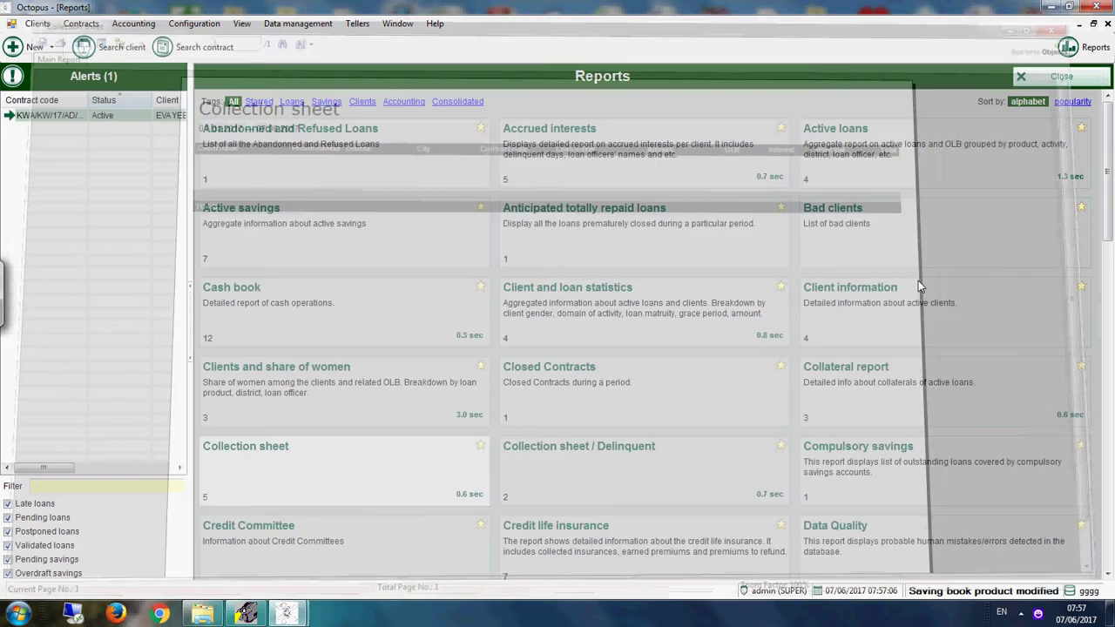
# Step: Generate the Compulsory savings report (5,248.05 GH¢ total) and close it
pyautogui.click(880, 464)
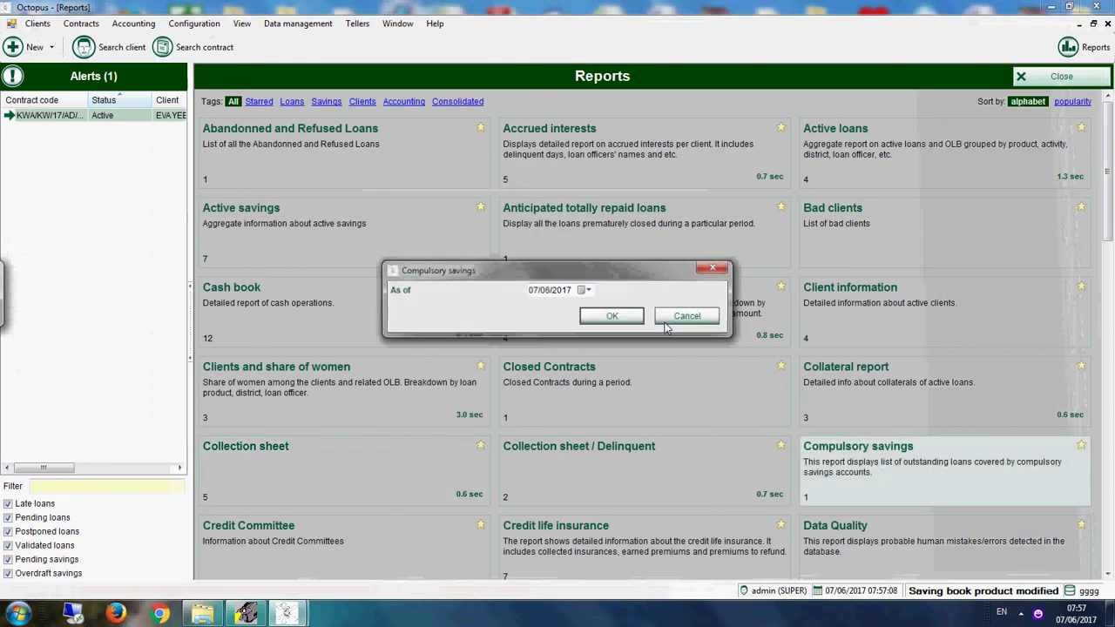
pyautogui.click(615, 315)
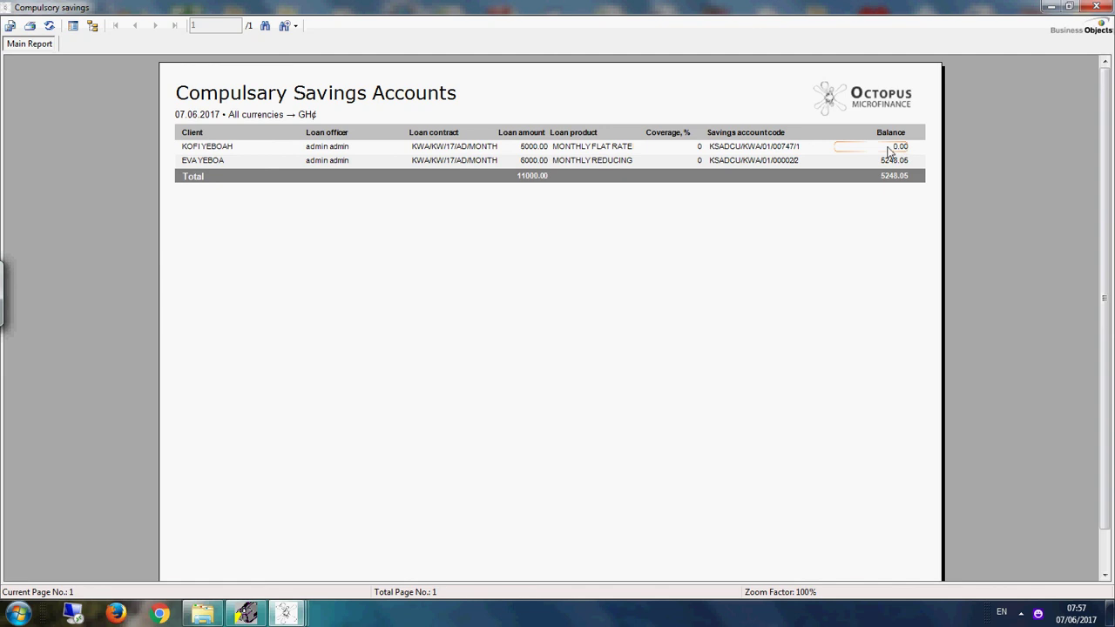
pyautogui.click(1096, 6)
pyautogui.moveTo(1111, 213); pyautogui.dragTo(1113, 298)
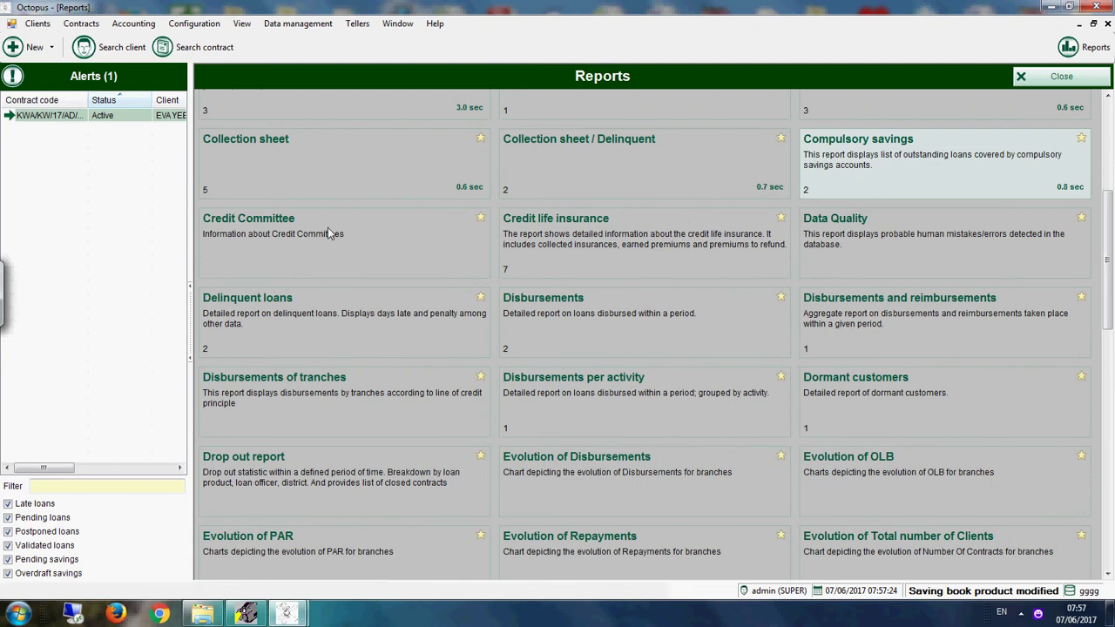
# Step: Generate the Credit Committee report for all committees and close it
pyautogui.click(245, 235)
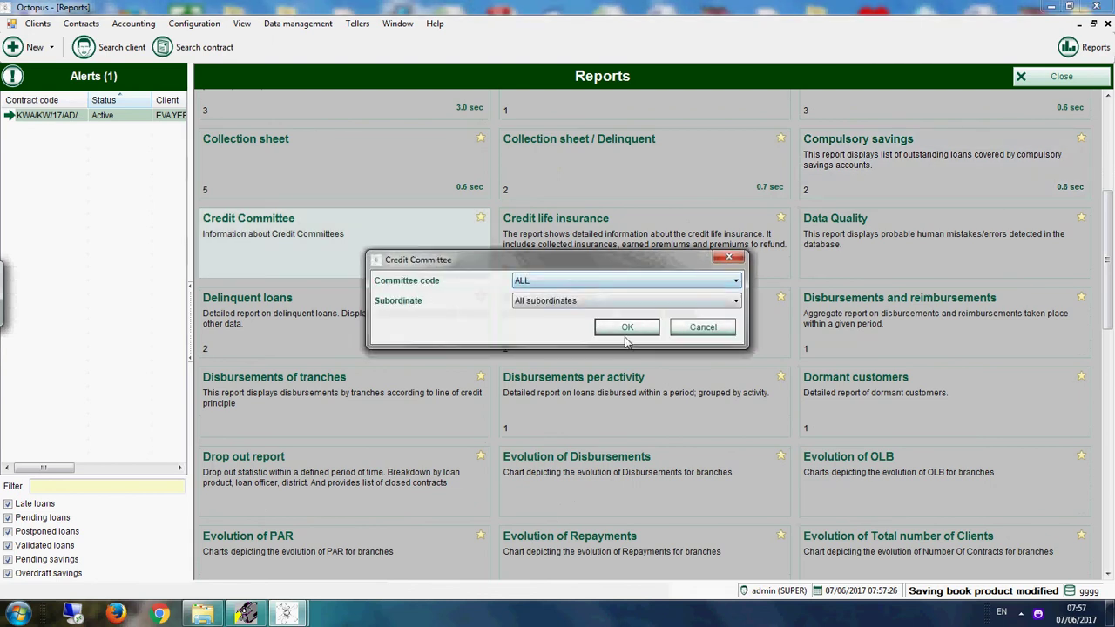
pyautogui.click(627, 328)
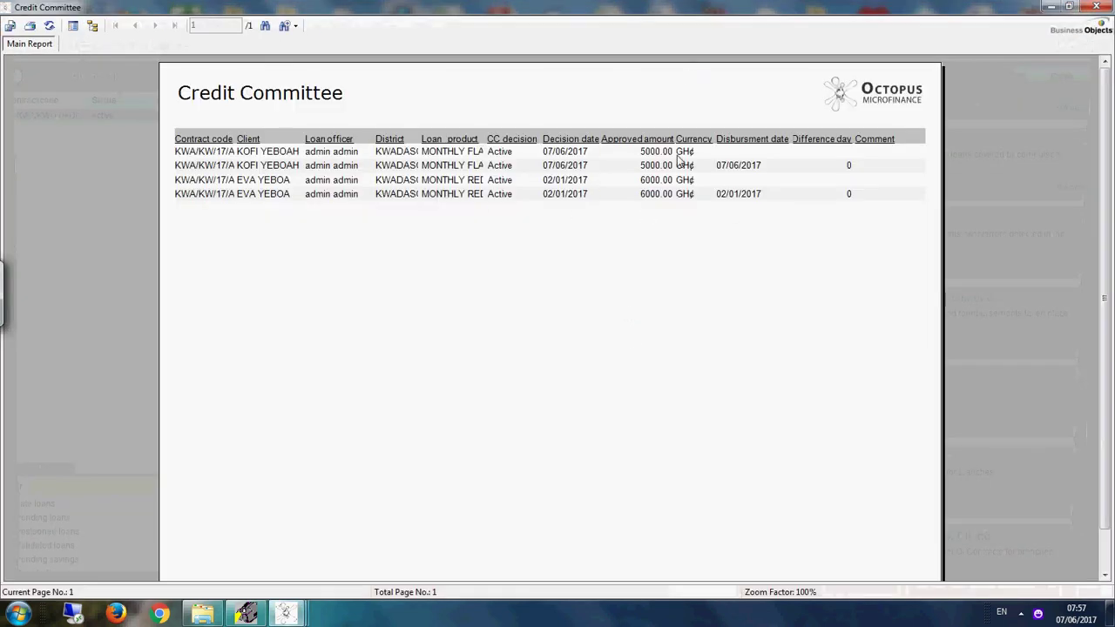
pyautogui.click(1096, 6)
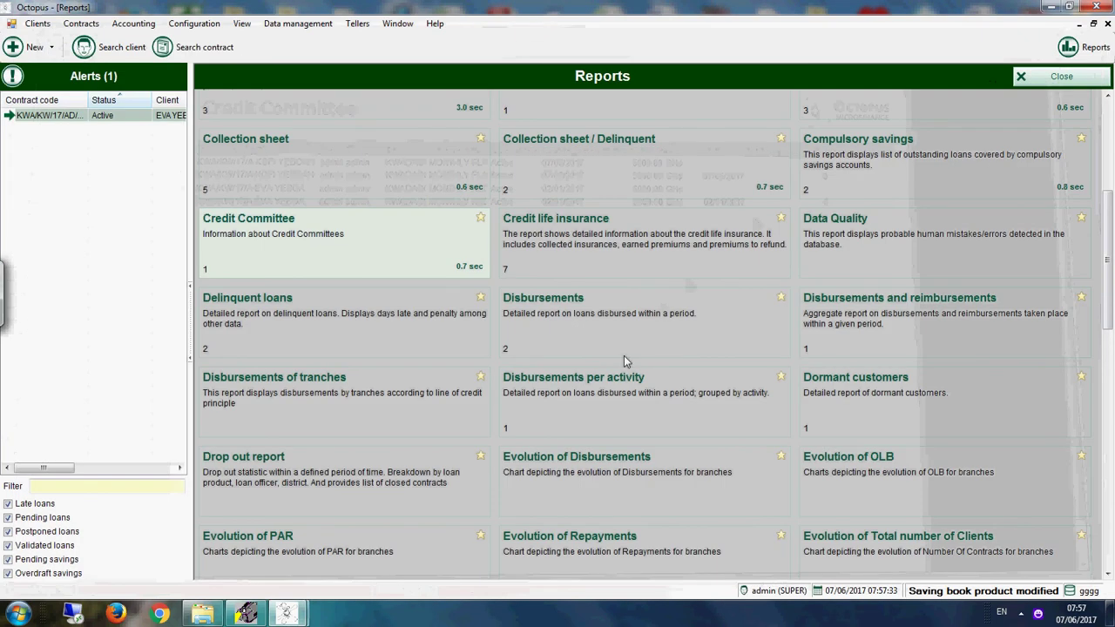
# Step: Generate the Credit life insurance report, check the 150.00 premium total, and close it
pyautogui.click(635, 266)
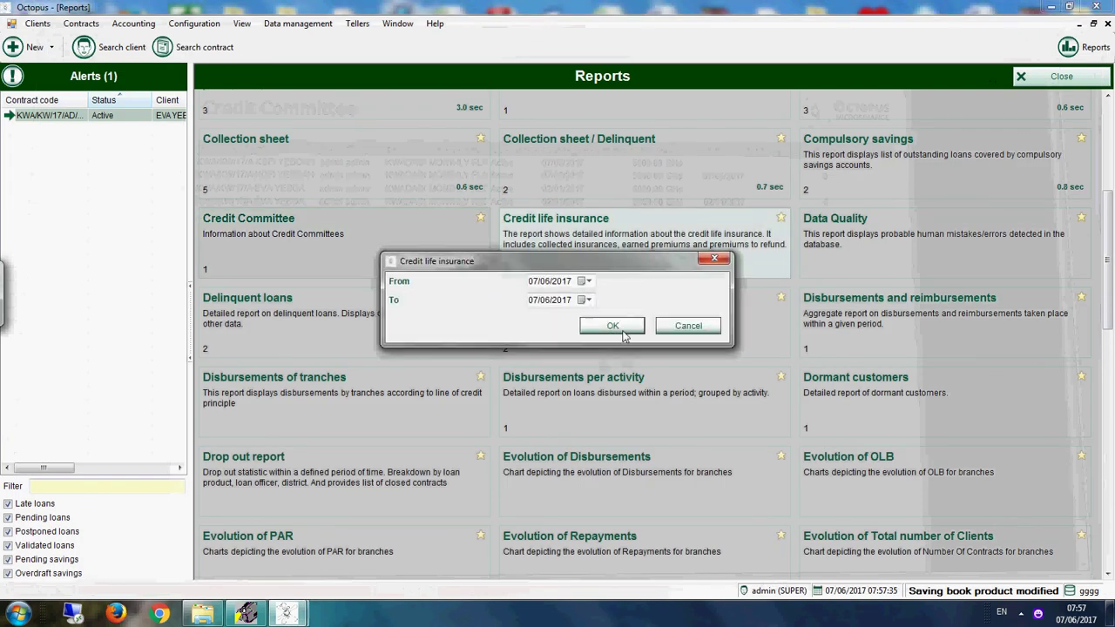
pyautogui.press('Return')
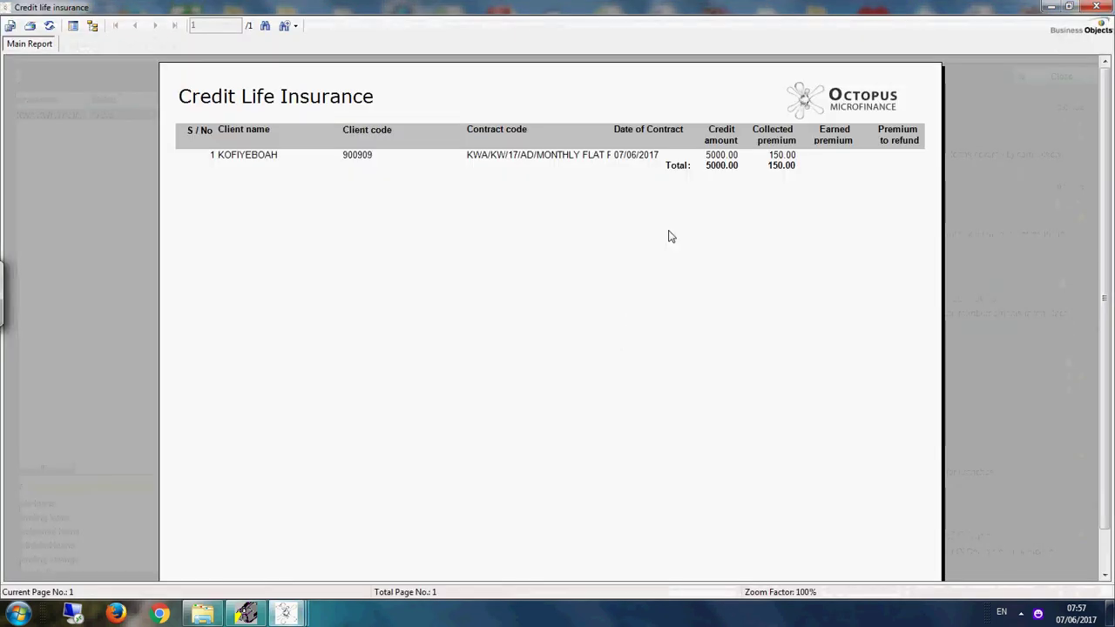
pyautogui.click(779, 171)
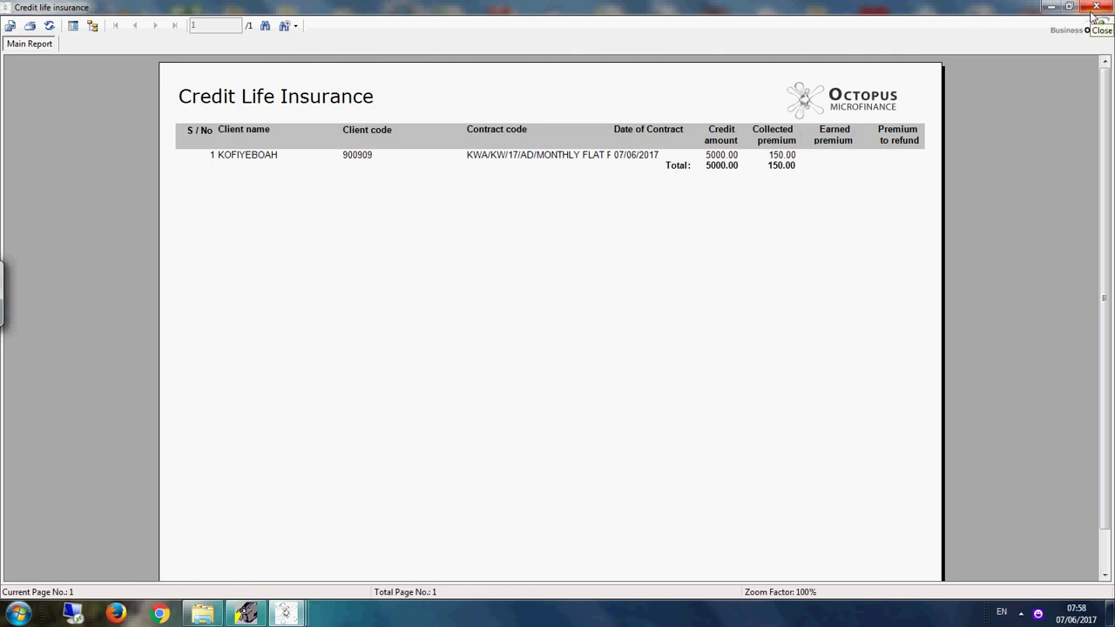
pyautogui.click(1095, 7)
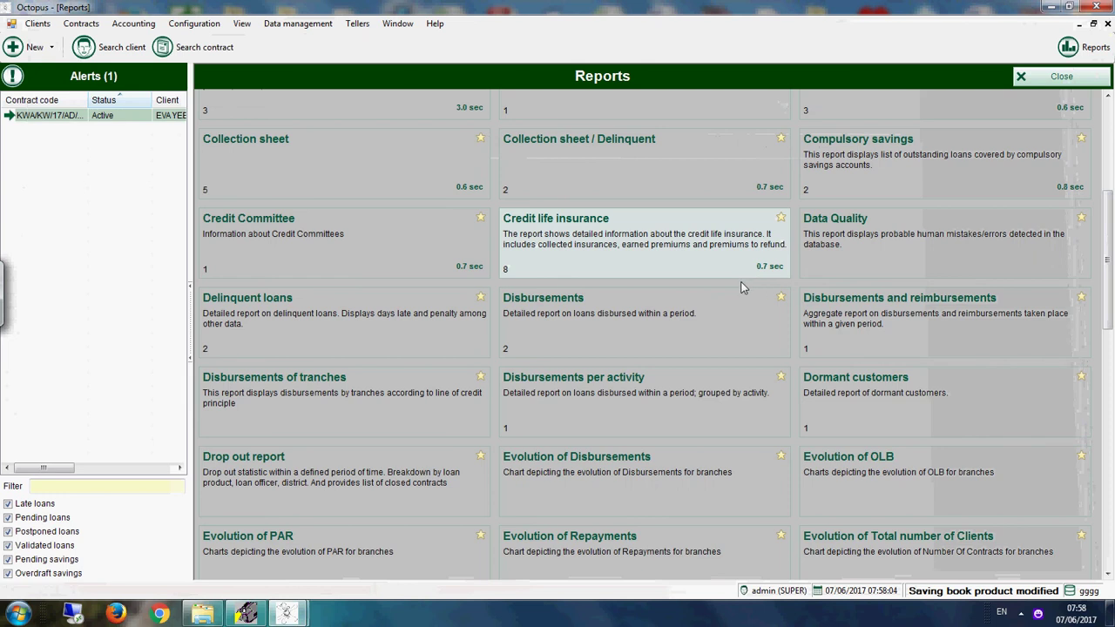
# Step: Generate the Delinquent loans report and close it
pyautogui.click(466, 342)
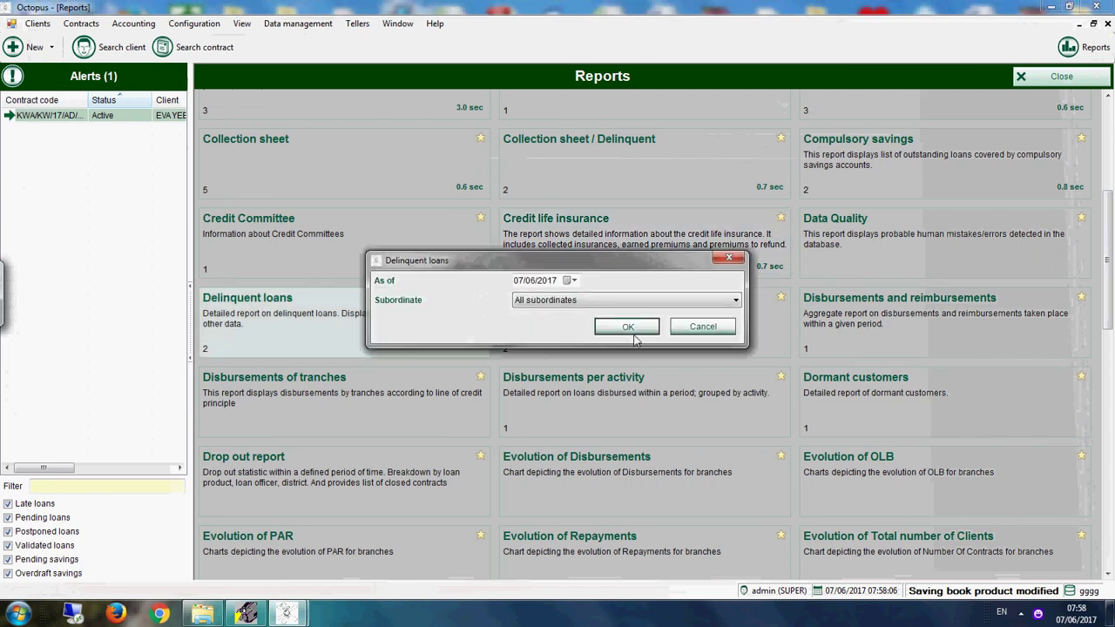
pyautogui.click(634, 331)
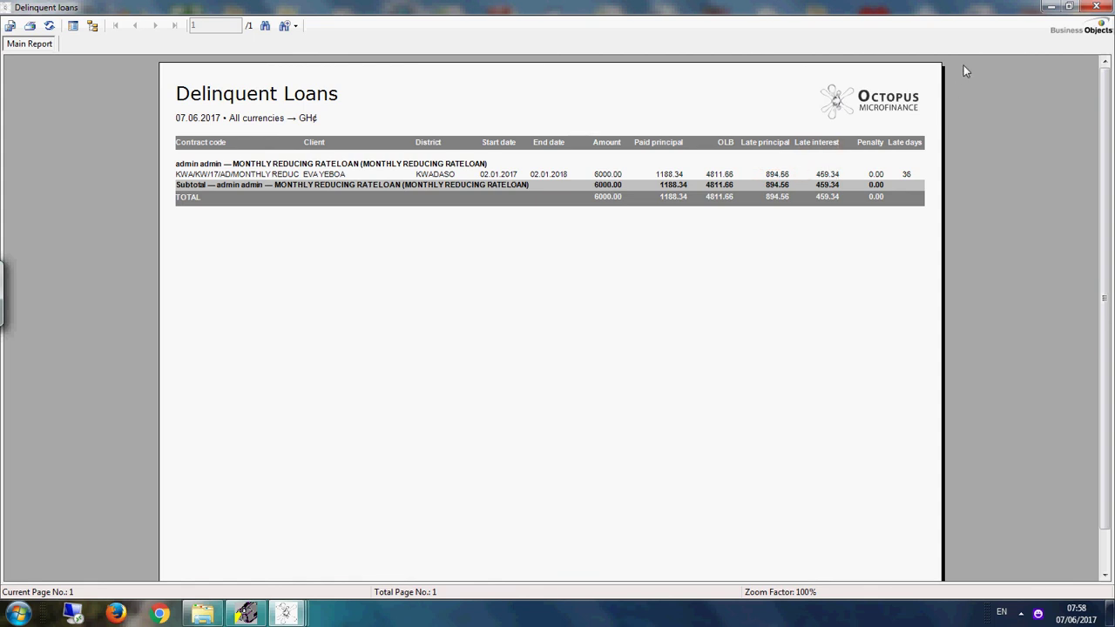
pyautogui.click(1096, 6)
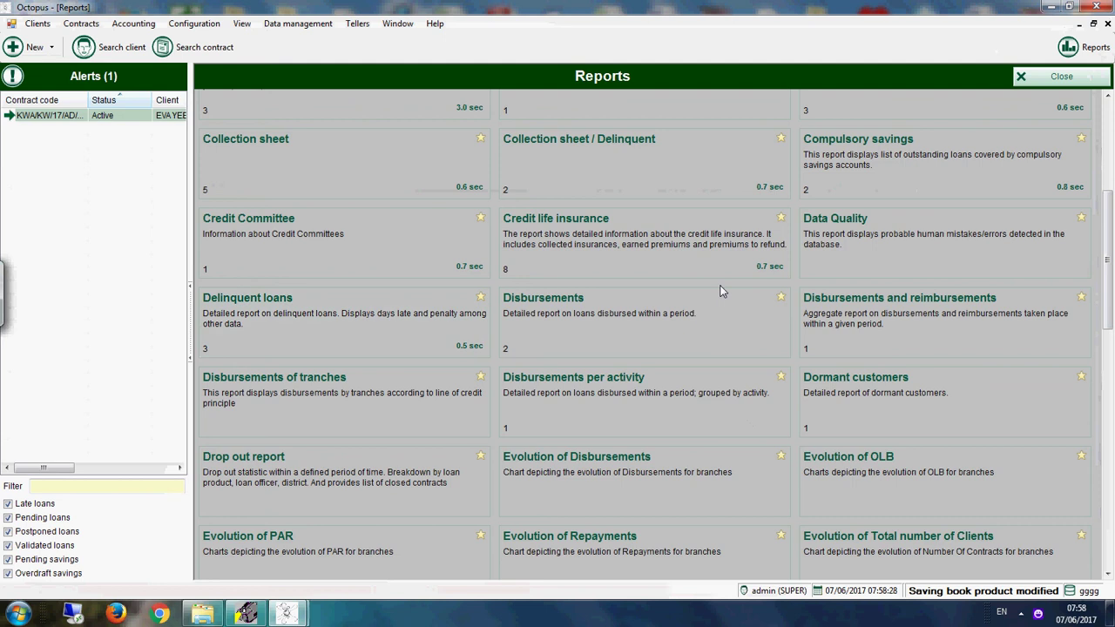
# Step: Generate the Disbursements report and close it
pyautogui.click(701, 324)
pyautogui.click(644, 336)
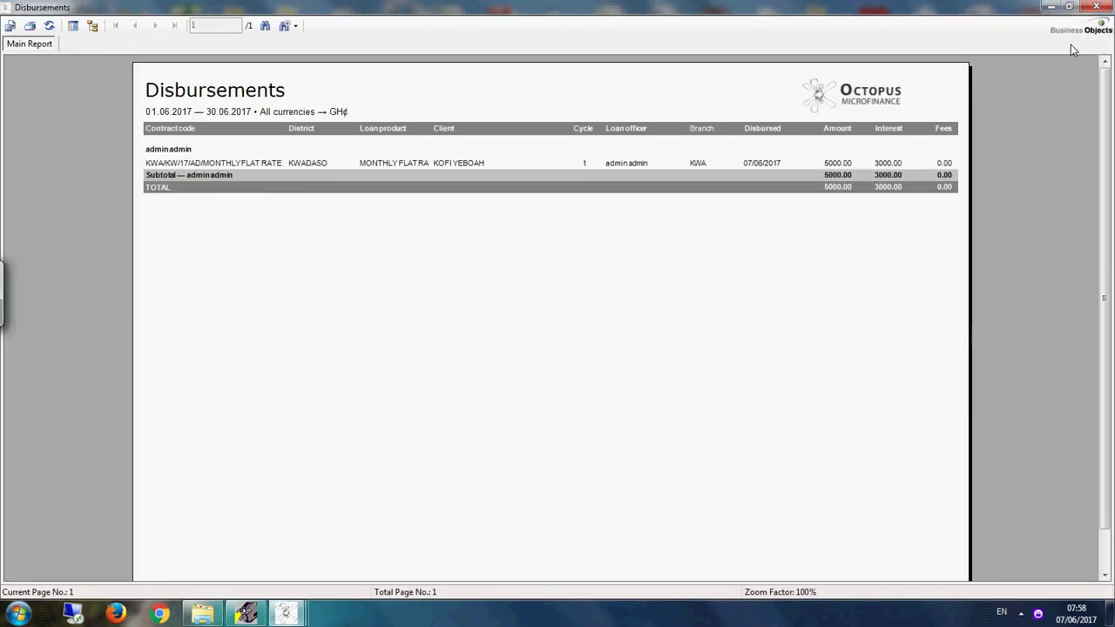
pyautogui.click(1096, 6)
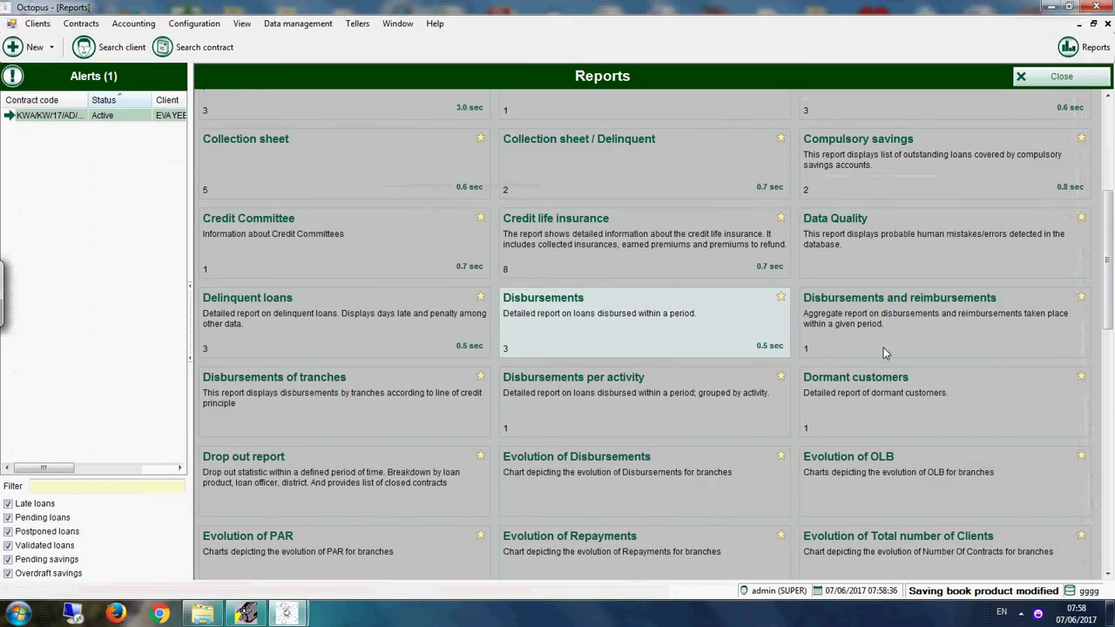
# Step: Generate the Disbursements and reimbursements report (5,000.00 disbursed) and close it
pyautogui.click(889, 343)
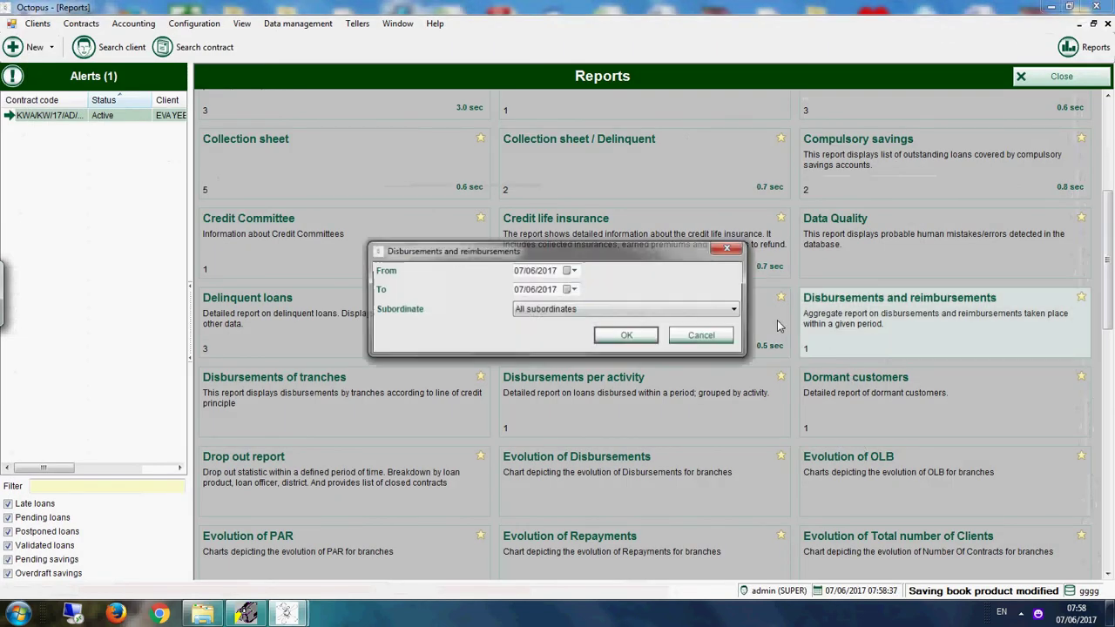
pyautogui.click(629, 339)
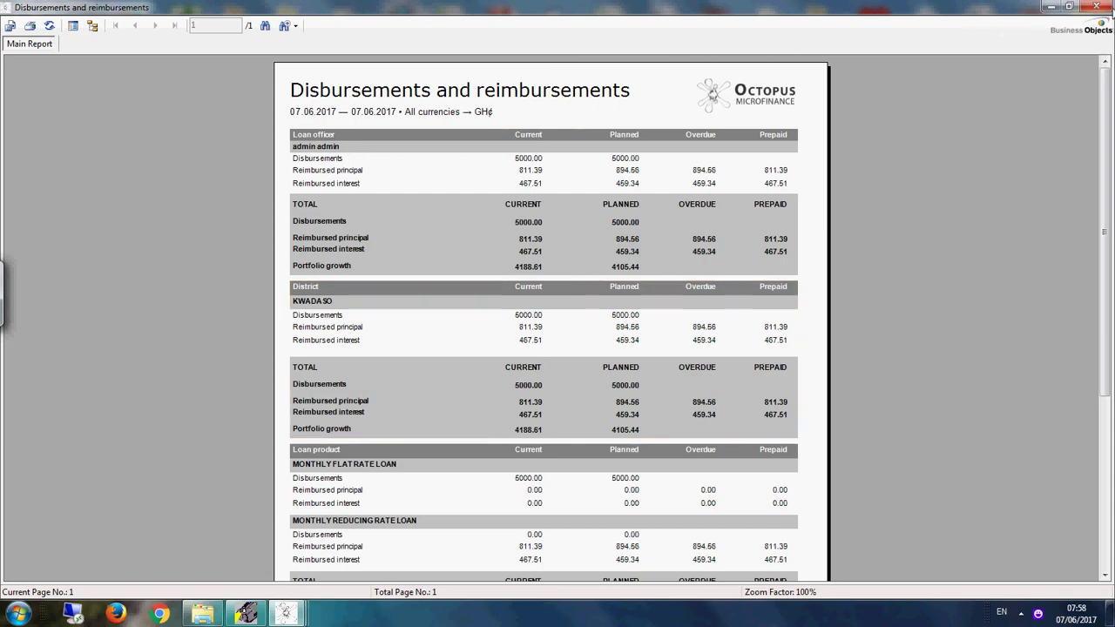
pyautogui.click(1099, 9)
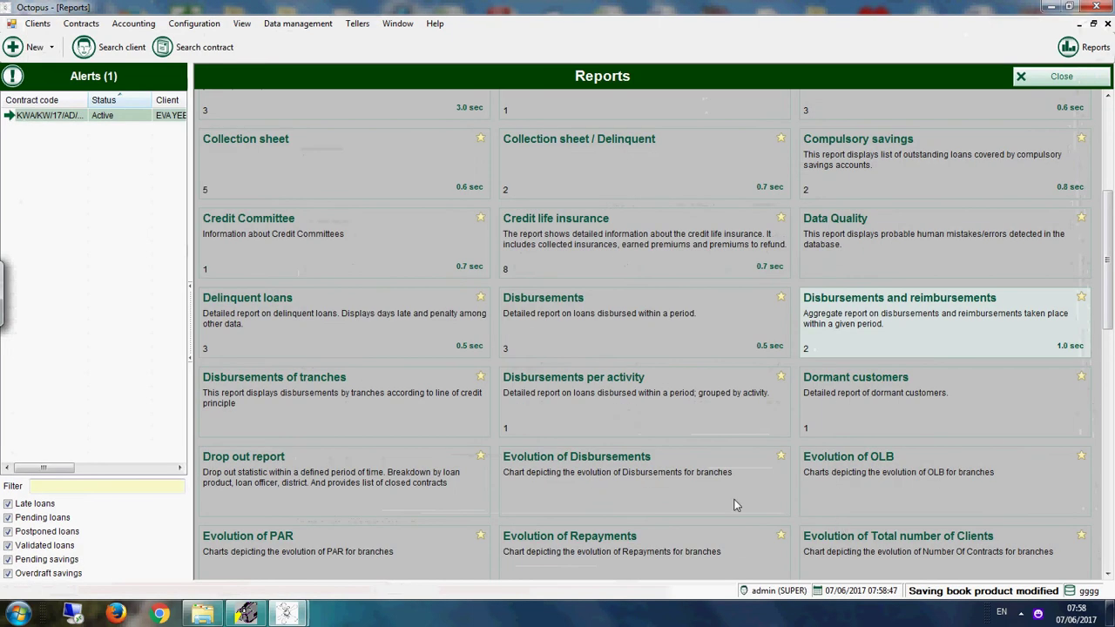
pyautogui.scroll(-4, 542, 516)
# Step: Generate the General ledger report with default settings and close it
pyautogui.scroll(-1, 373, 433)
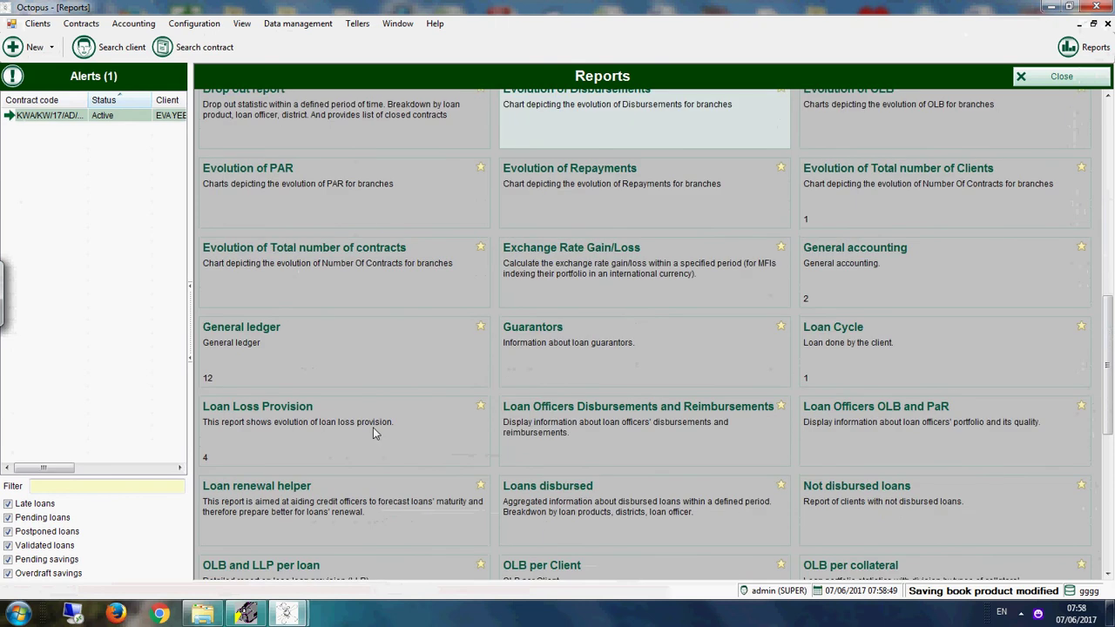
pyautogui.click(318, 348)
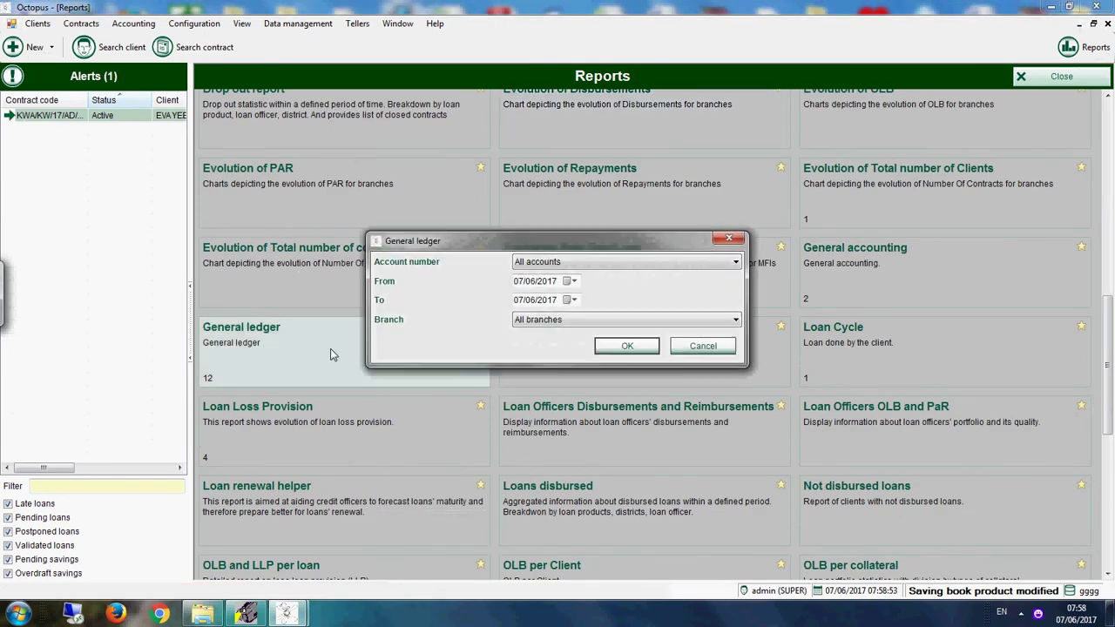
pyautogui.click(627, 347)
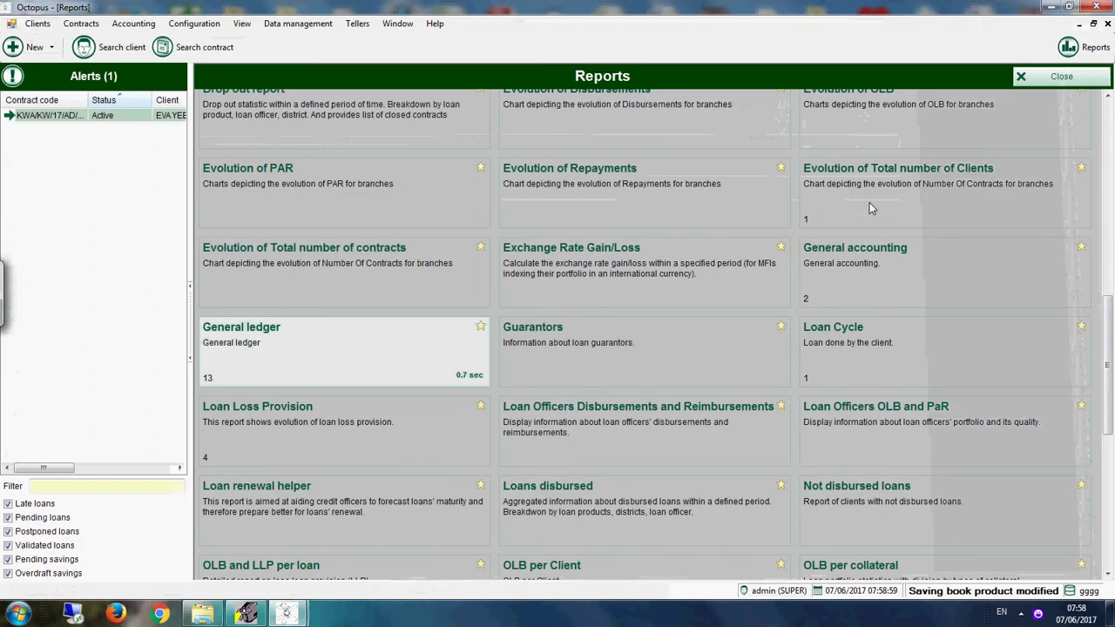
pyautogui.click(1096, 6)
# Step: Generate the Guarantors report and close it
pyautogui.click(583, 355)
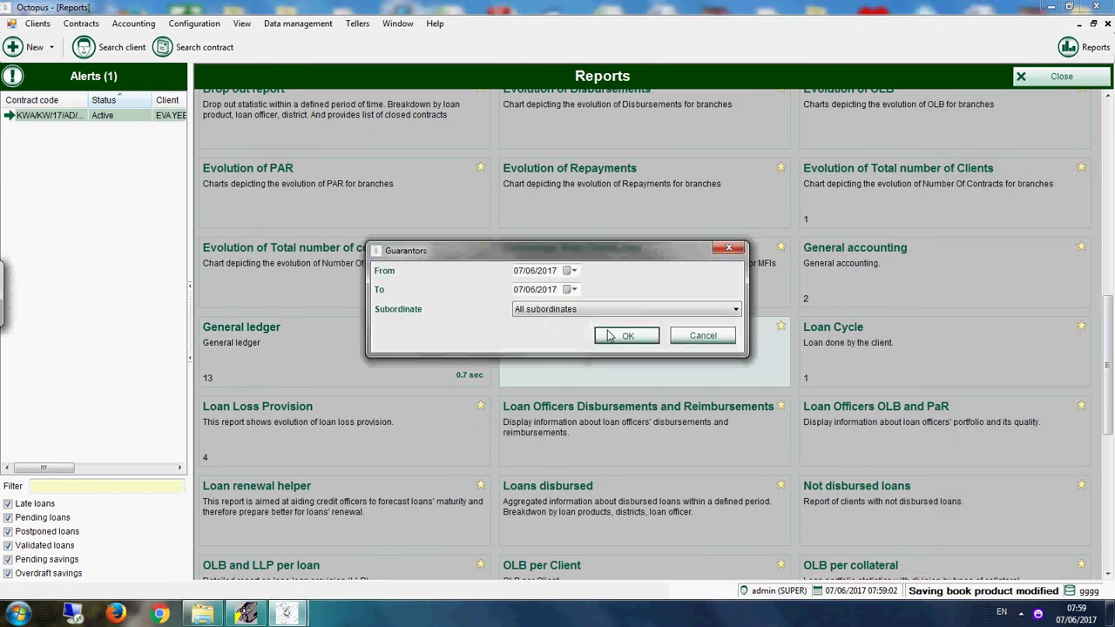
pyautogui.click(636, 332)
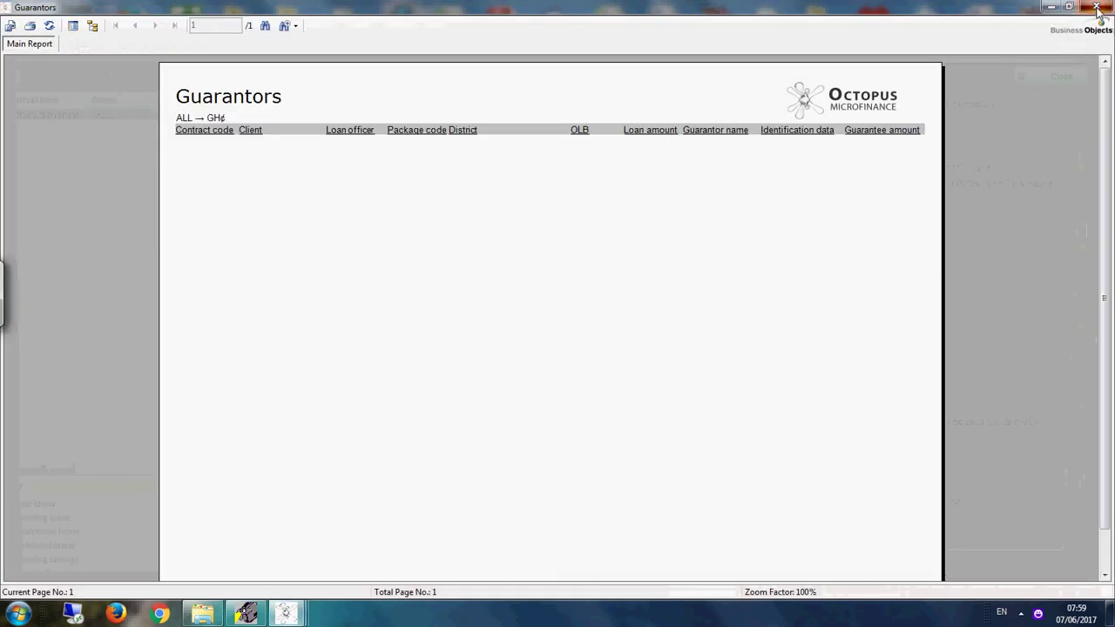
pyautogui.click(1096, 6)
# Step: Generate the Loan Loss Provision report and close it
pyautogui.click(346, 434)
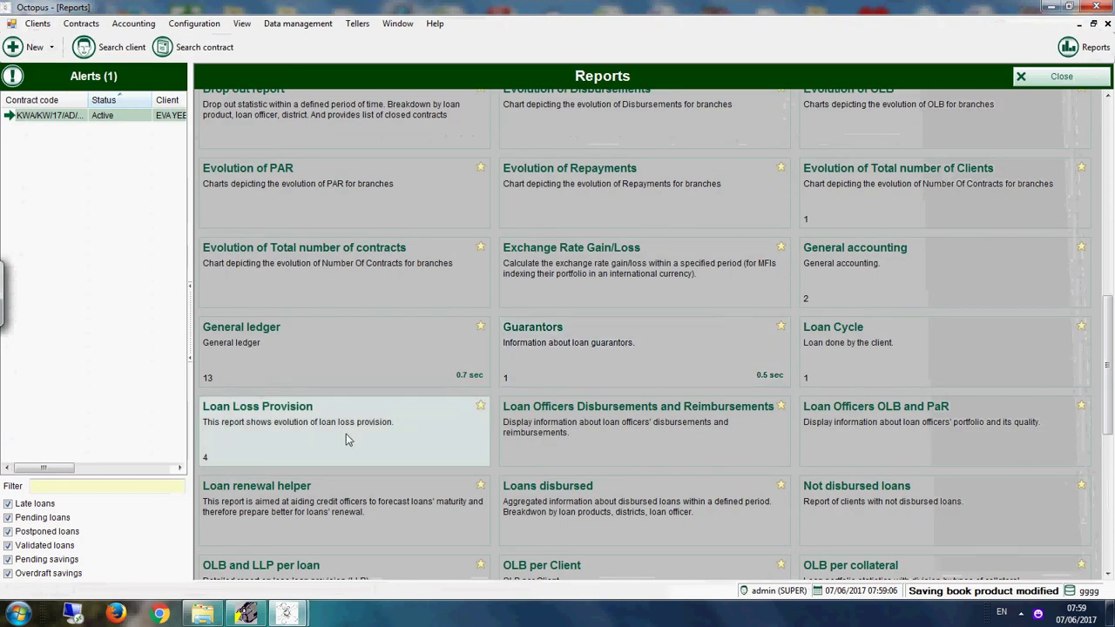
pyautogui.click(613, 324)
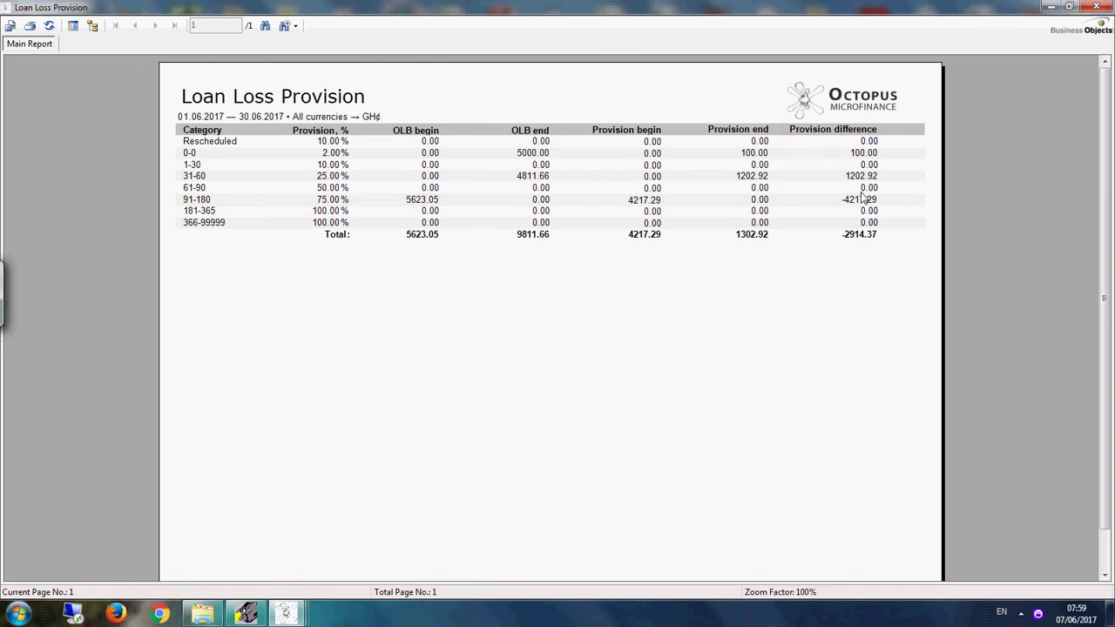
pyautogui.click(1096, 7)
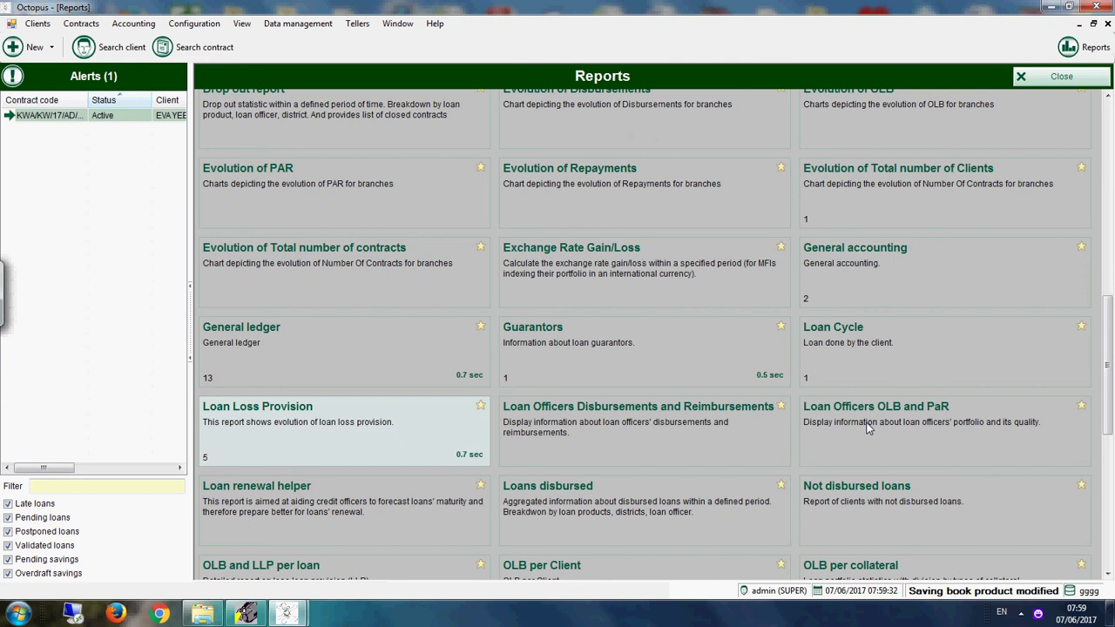
# Step: Generate the Loan Officers OLB and PaR report (9,811.66 OLB, 4,811.66 at risk) and close it
pyautogui.click(936, 417)
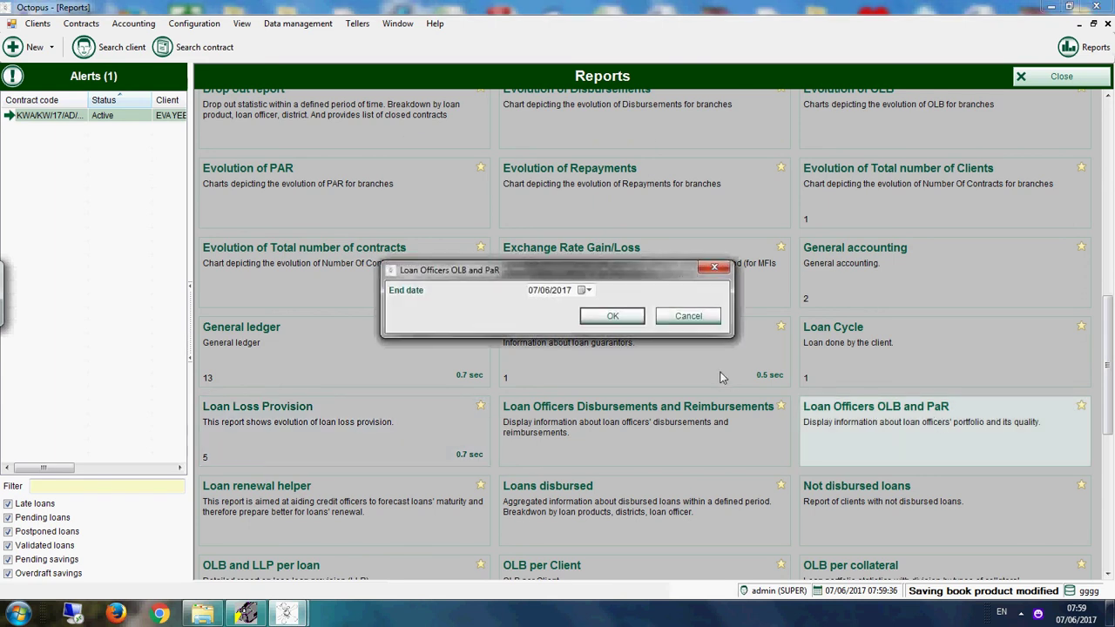
pyautogui.click(607, 316)
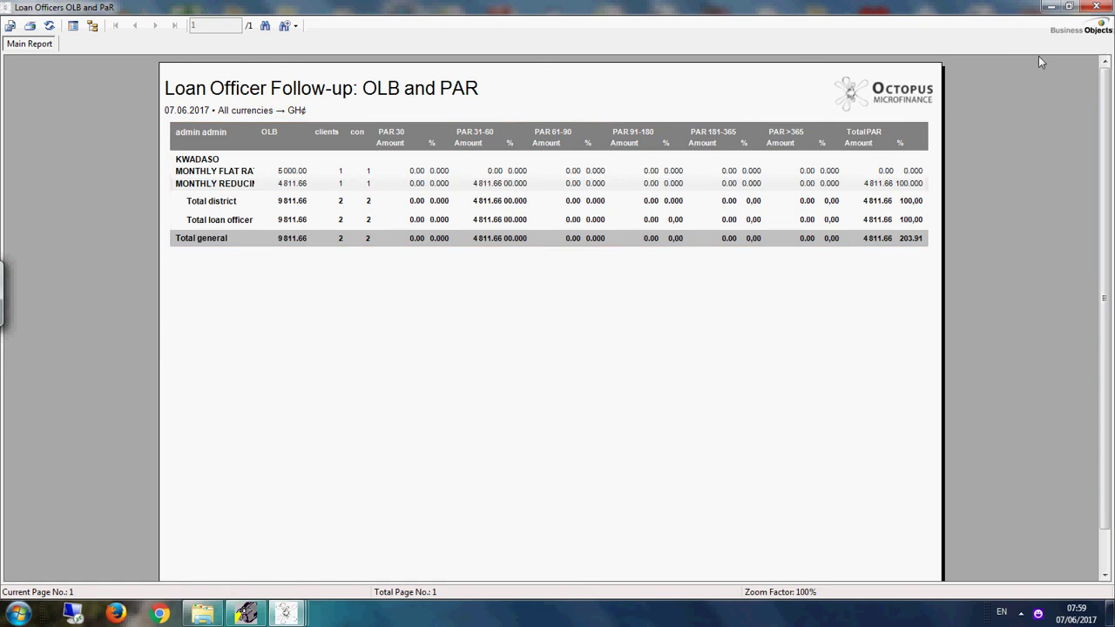
pyautogui.click(1096, 7)
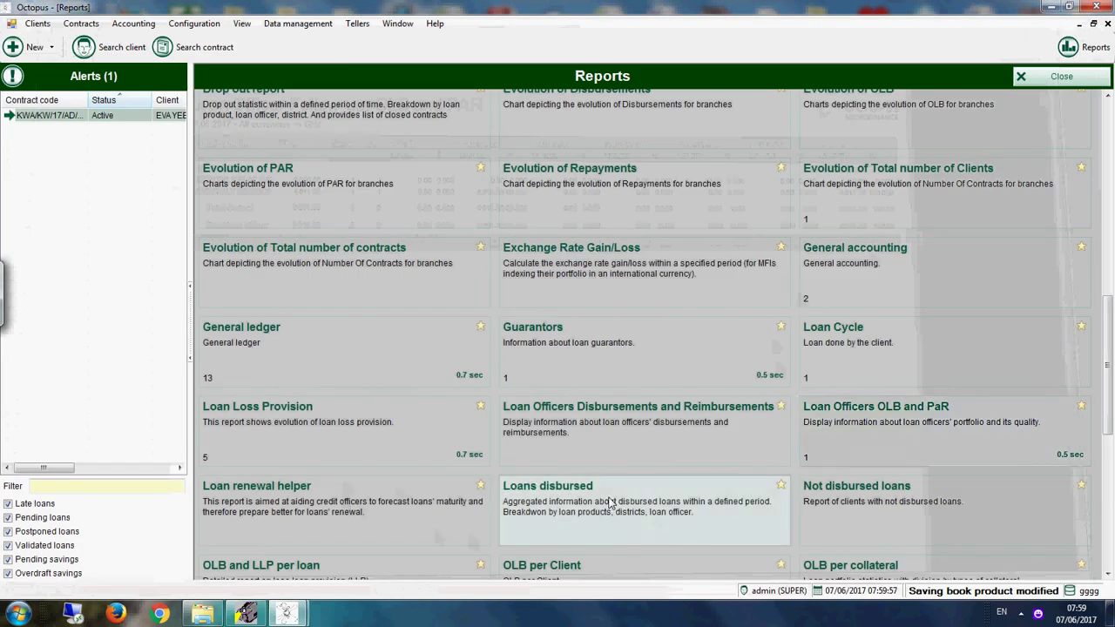
# Step: Generate the OLB and LLP per loan report and close it
pyautogui.scroll(-2, 610, 503)
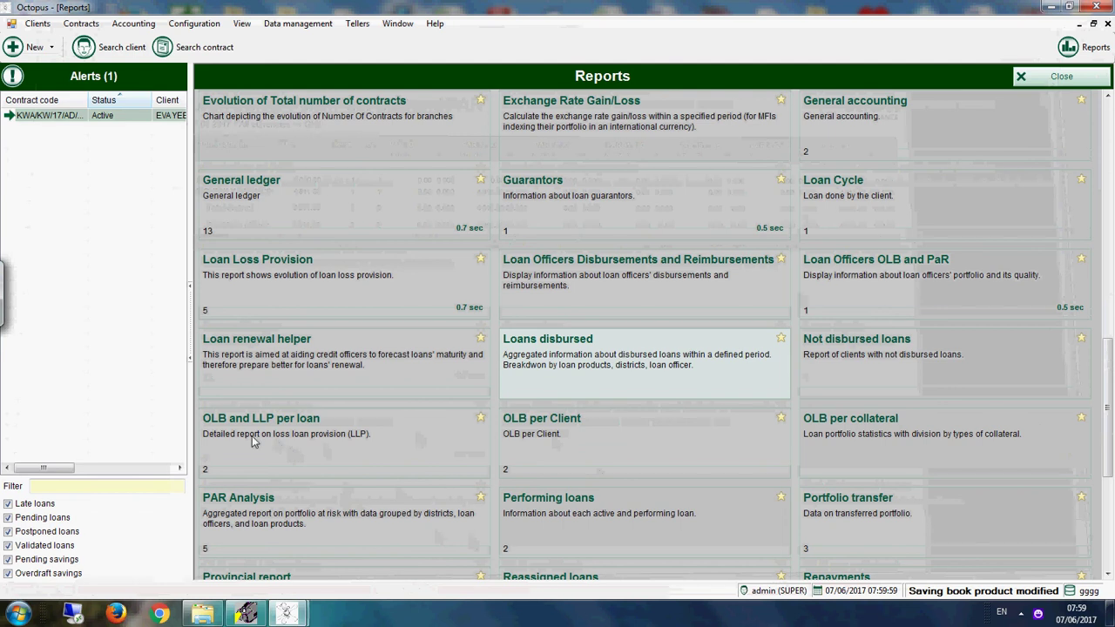
pyautogui.click(329, 434)
pyautogui.click(634, 331)
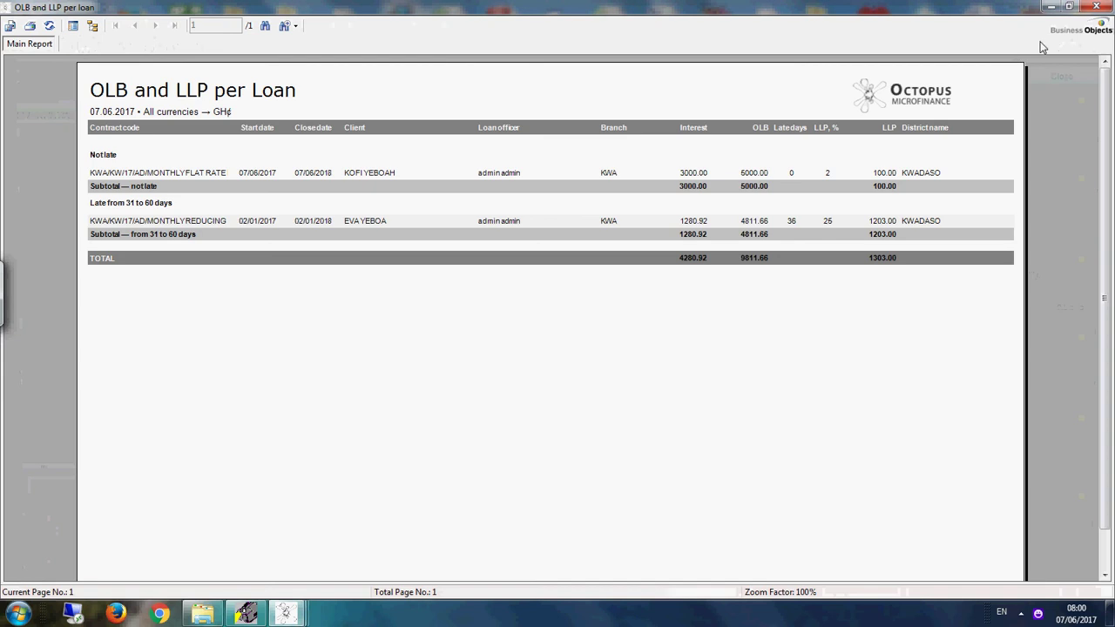
pyautogui.click(1095, 8)
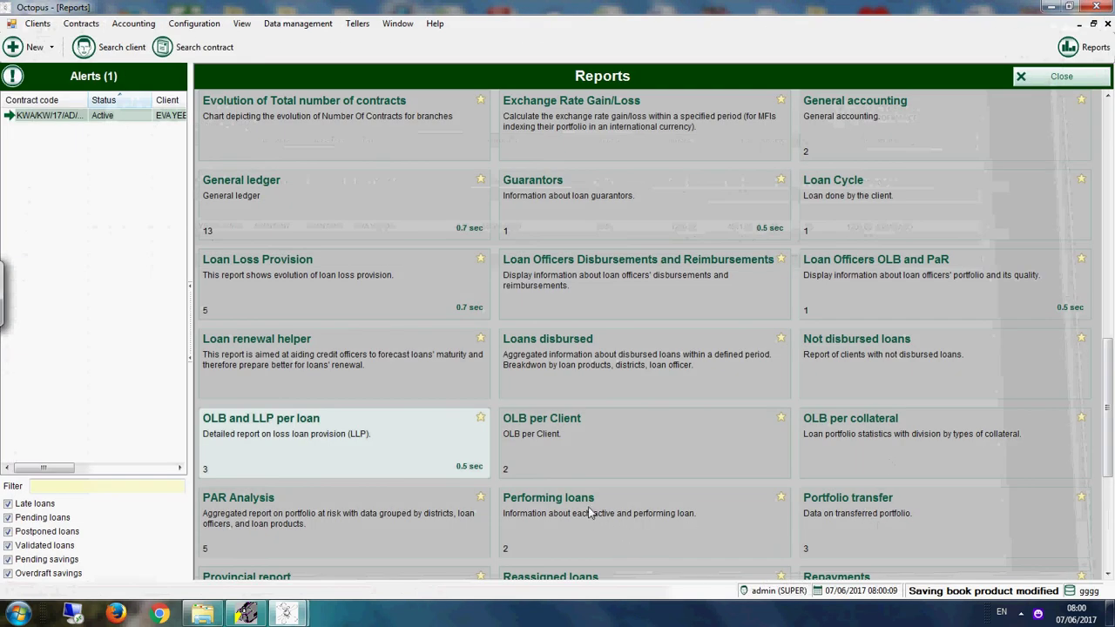
# Step: Generate the OLB per Client report and close it
pyautogui.click(538, 434)
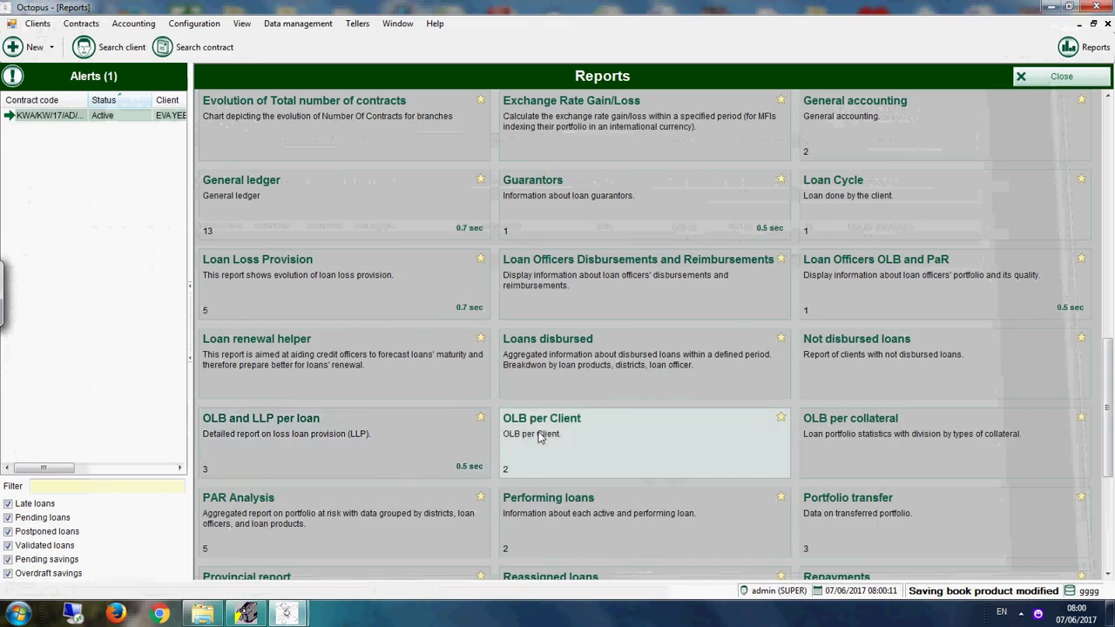
pyautogui.click(622, 329)
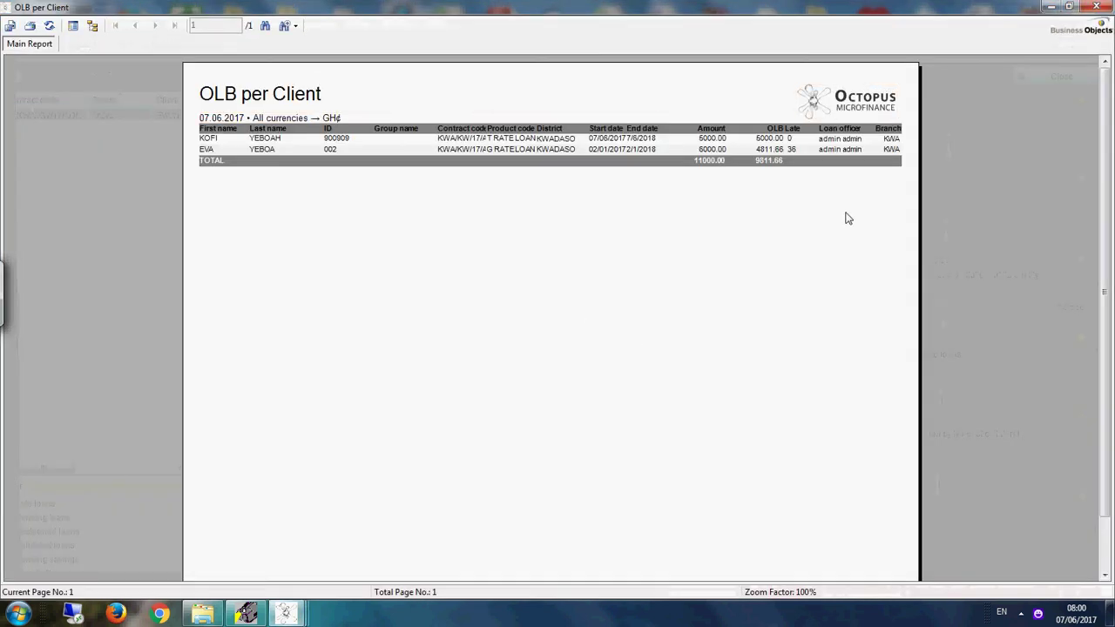
pyautogui.click(1096, 7)
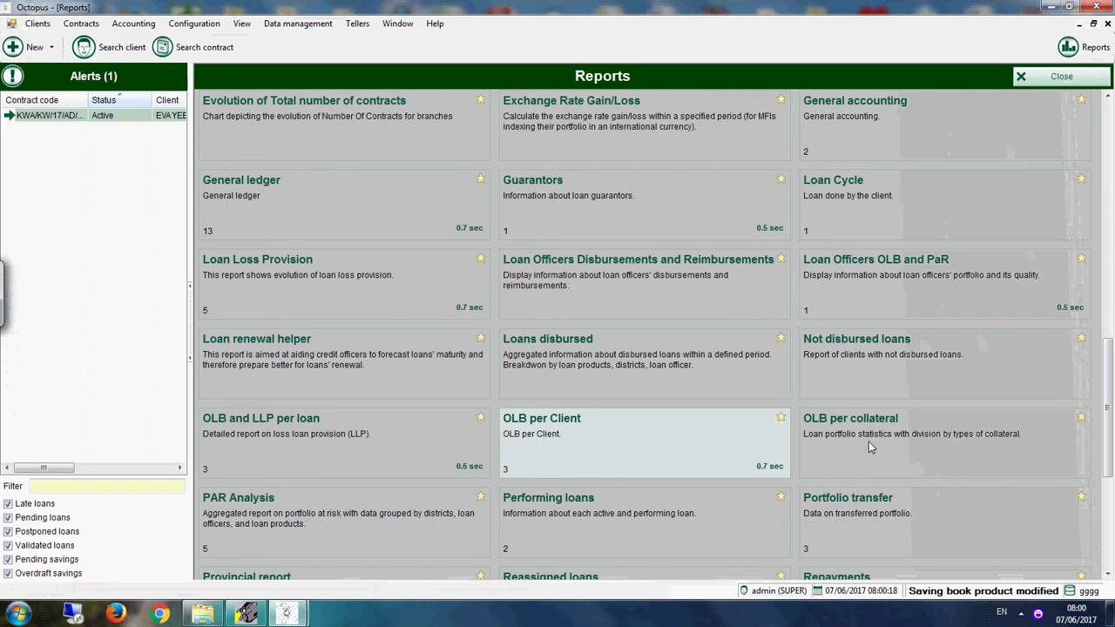
# Step: Generate the PAR Analysis report and close it
pyautogui.click(273, 521)
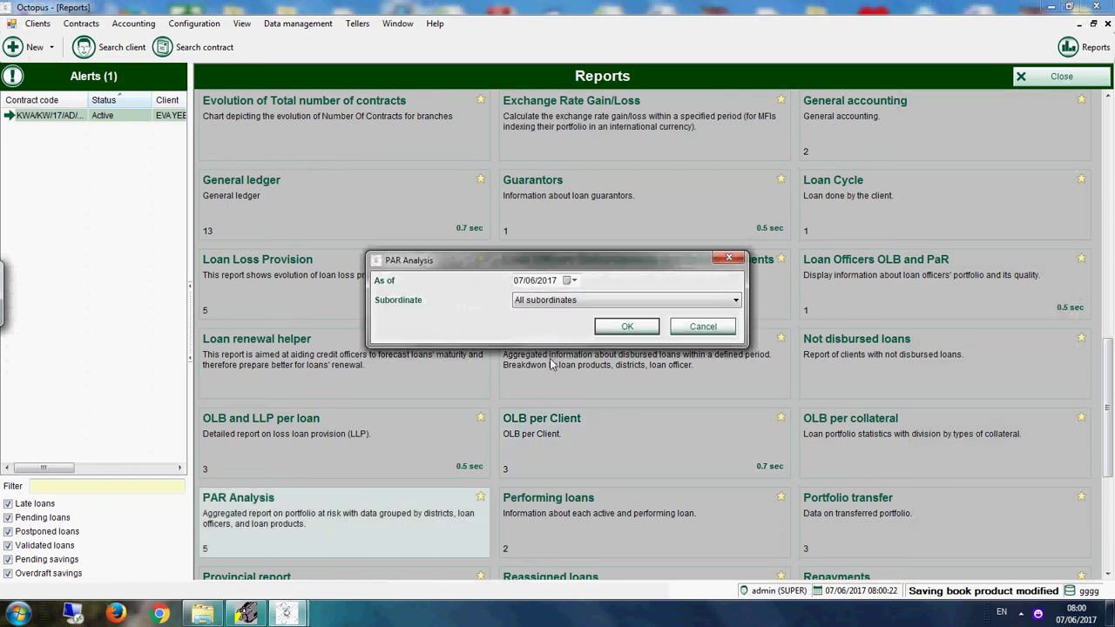
pyautogui.click(629, 327)
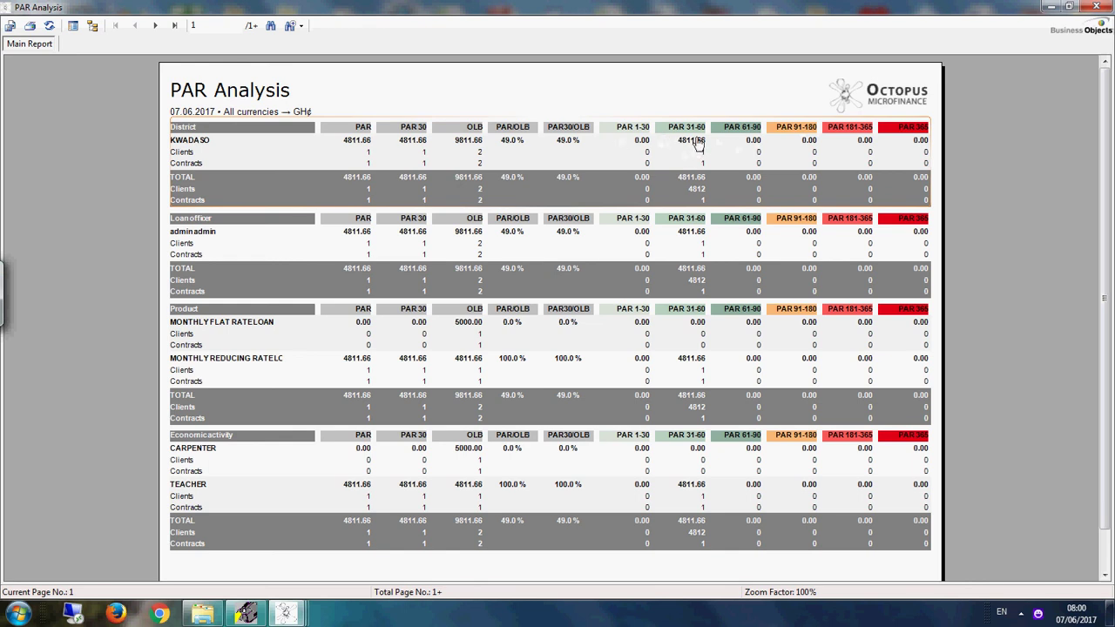
pyautogui.click(1096, 6)
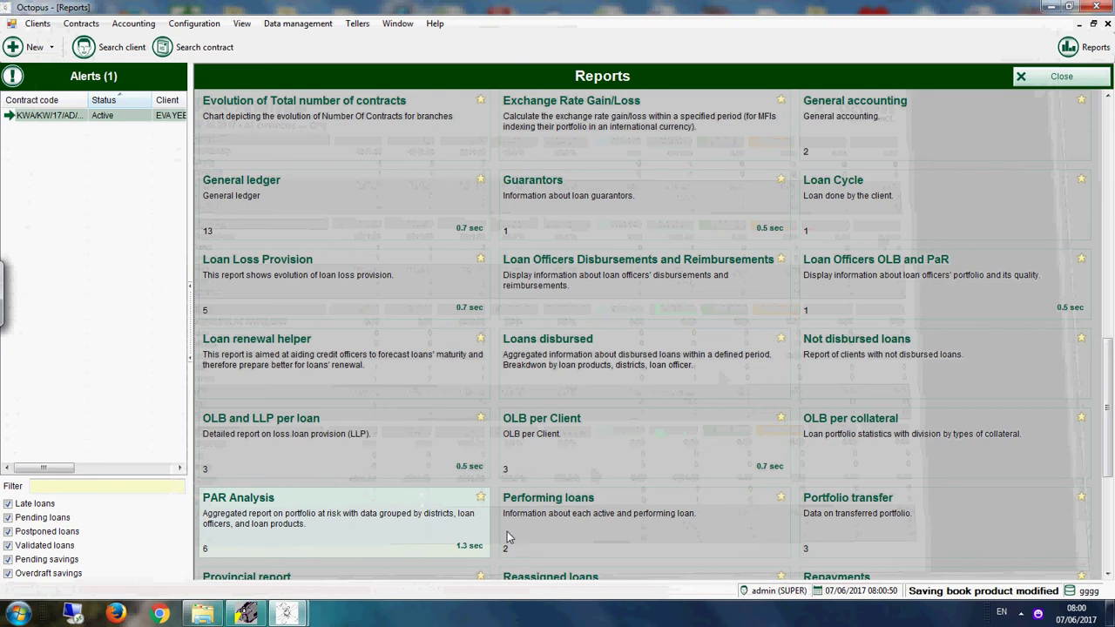
# Step: Generate the Performing loans report and close it
pyautogui.click(587, 528)
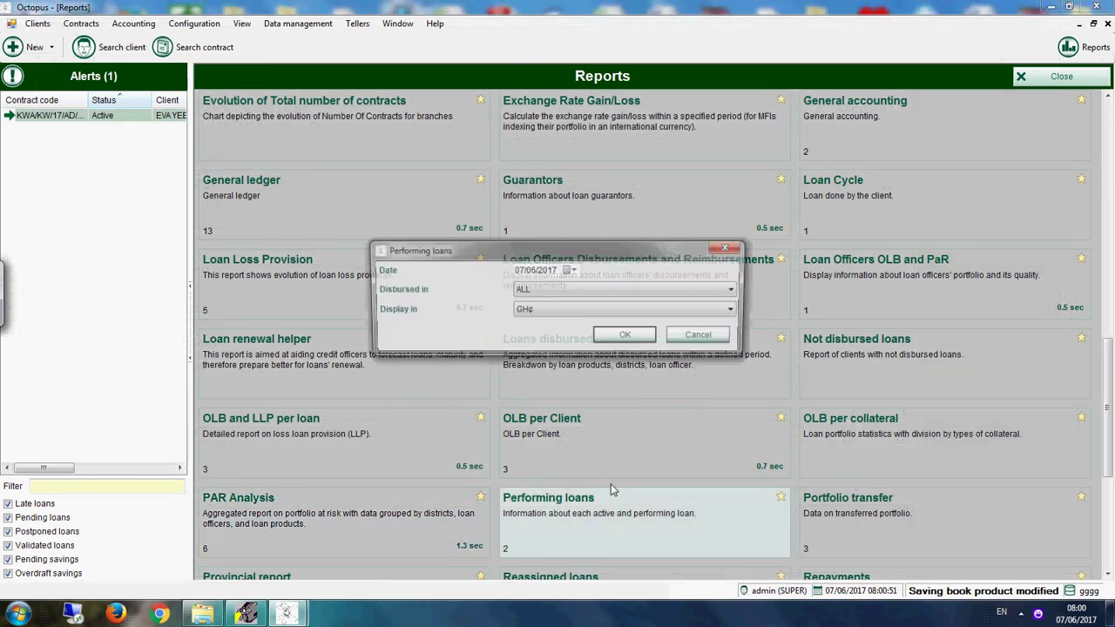
pyautogui.click(632, 340)
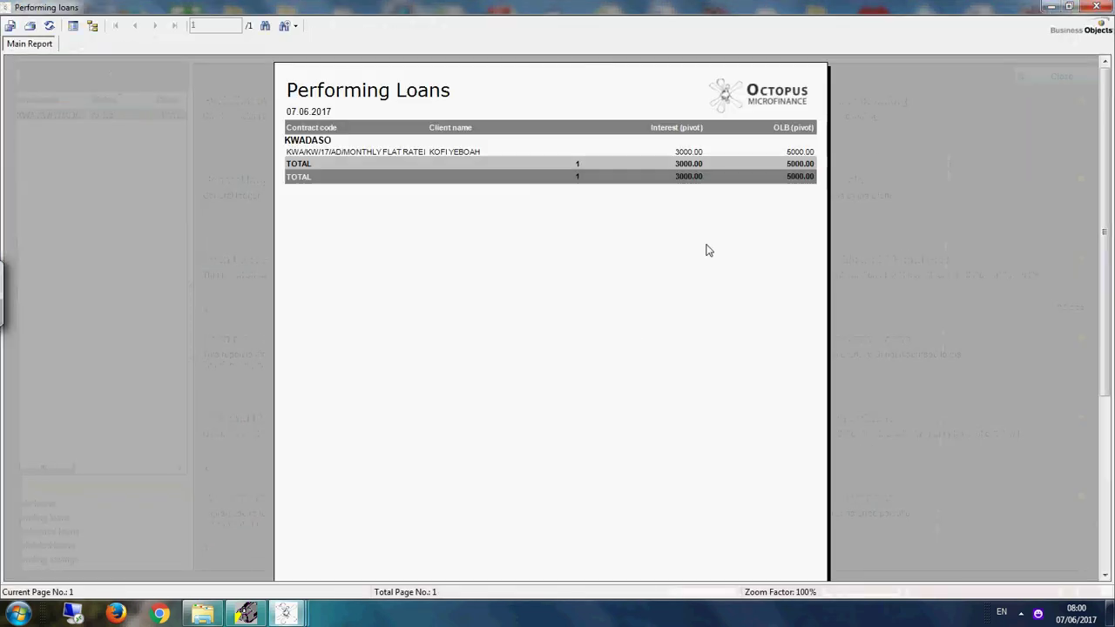
pyautogui.click(1095, 6)
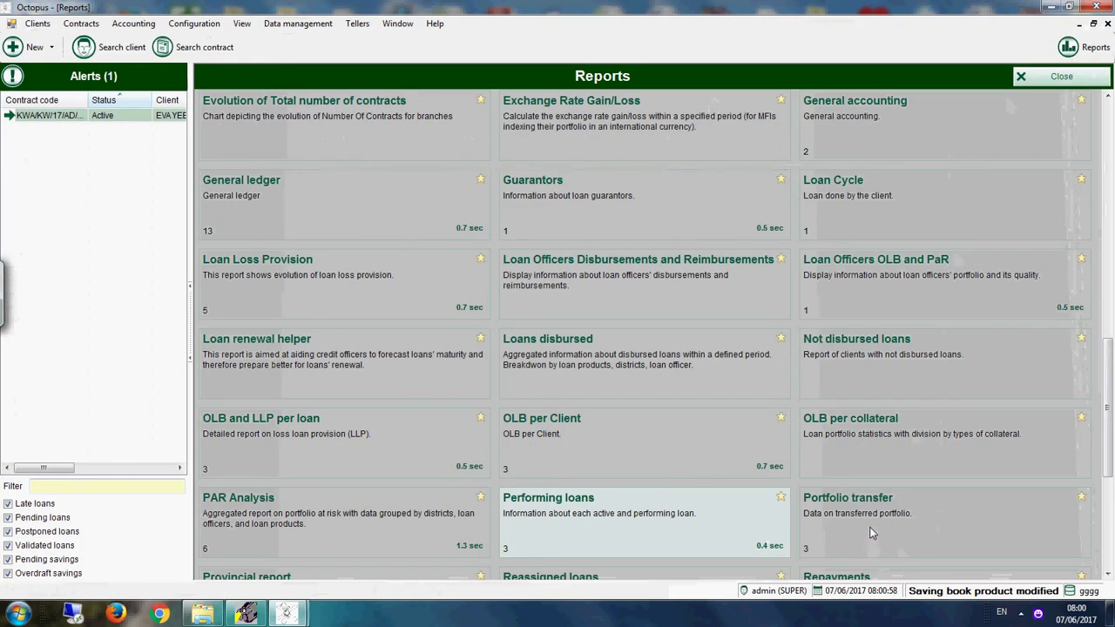
# Step: Generate the Portfolio transfer report with a 90-day period and close it
pyautogui.click(869, 521)
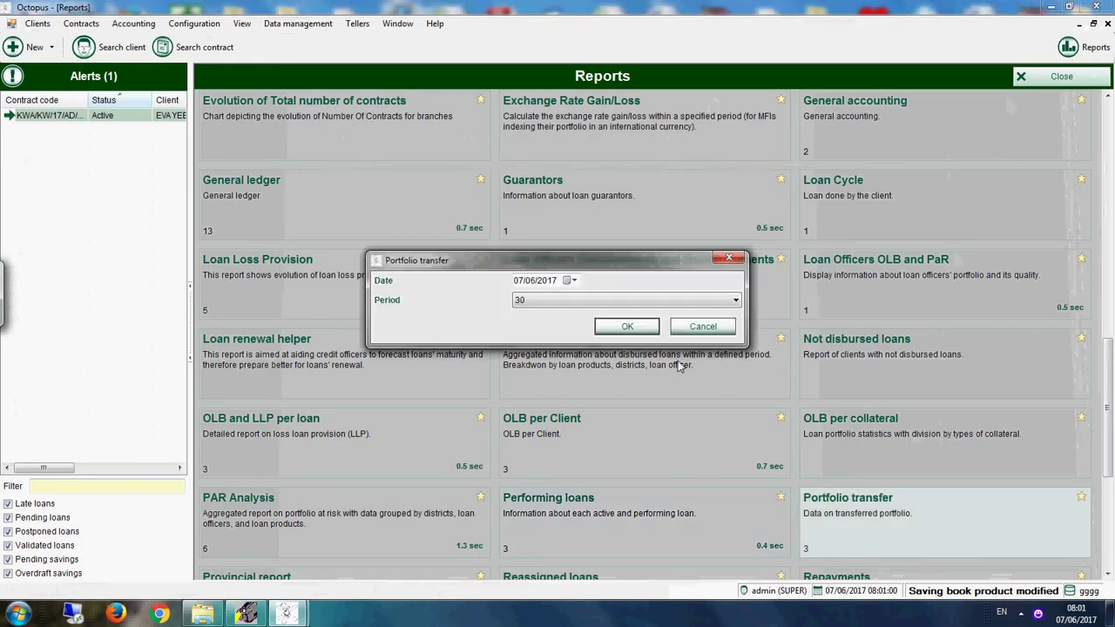
pyautogui.click(627, 305)
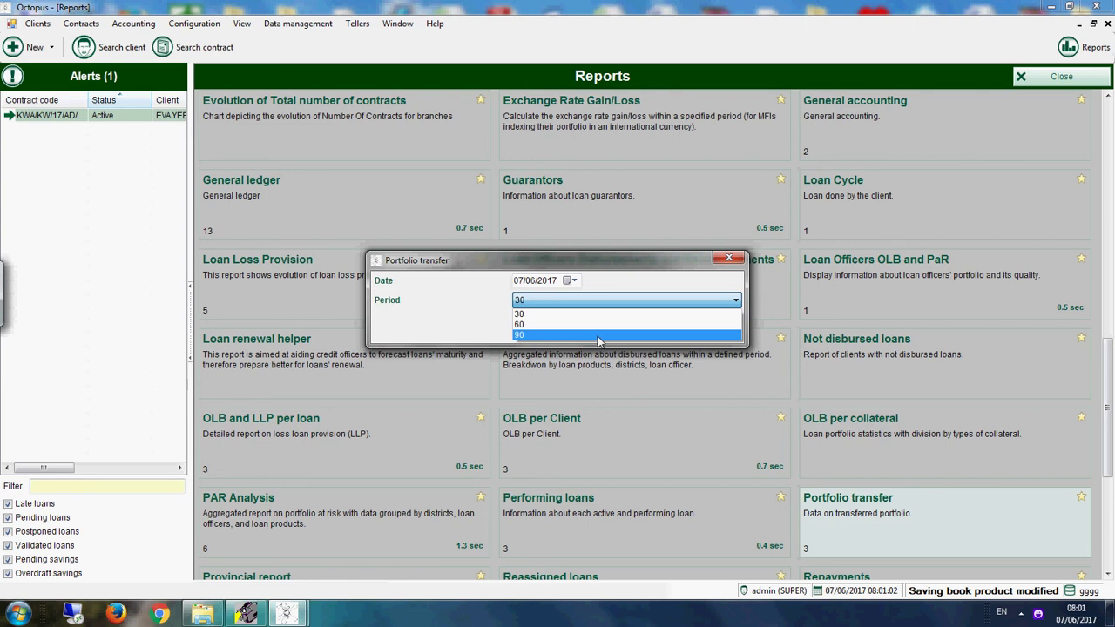
pyautogui.click(598, 336)
pyautogui.click(619, 320)
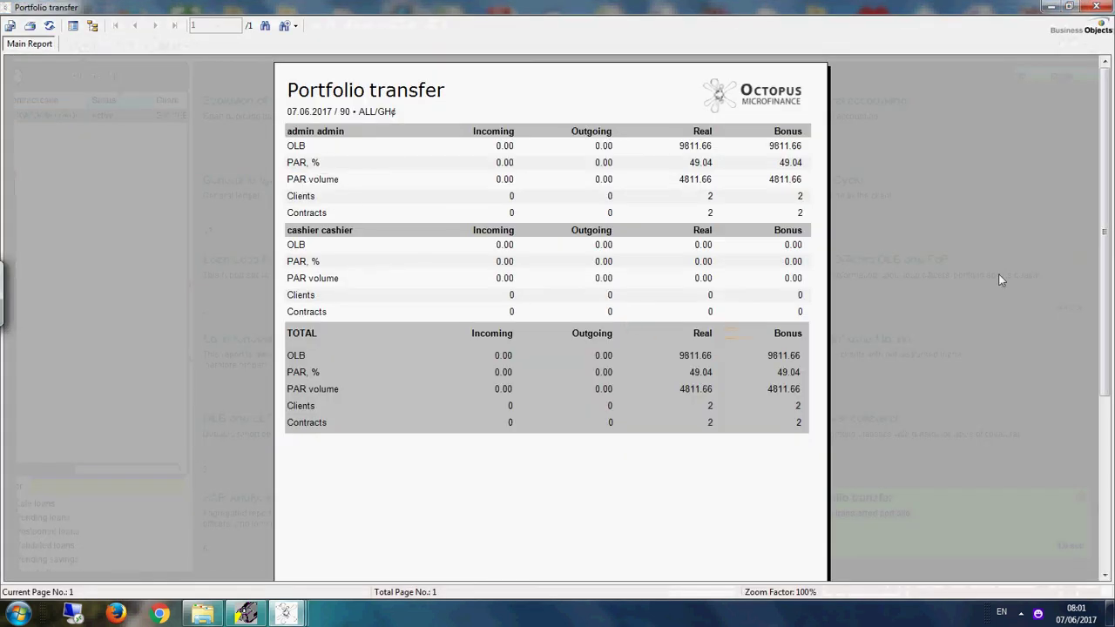
pyautogui.click(1108, 6)
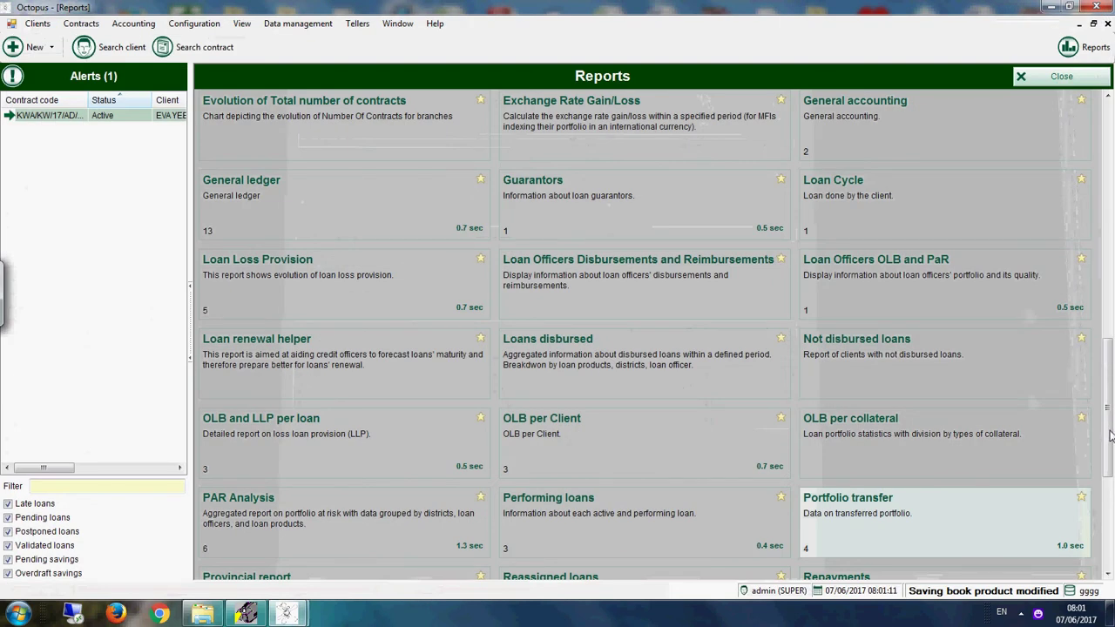
# Step: Generate and close the Provincial report, then select the Repayments report
pyautogui.scroll(-4, 1112, 435)
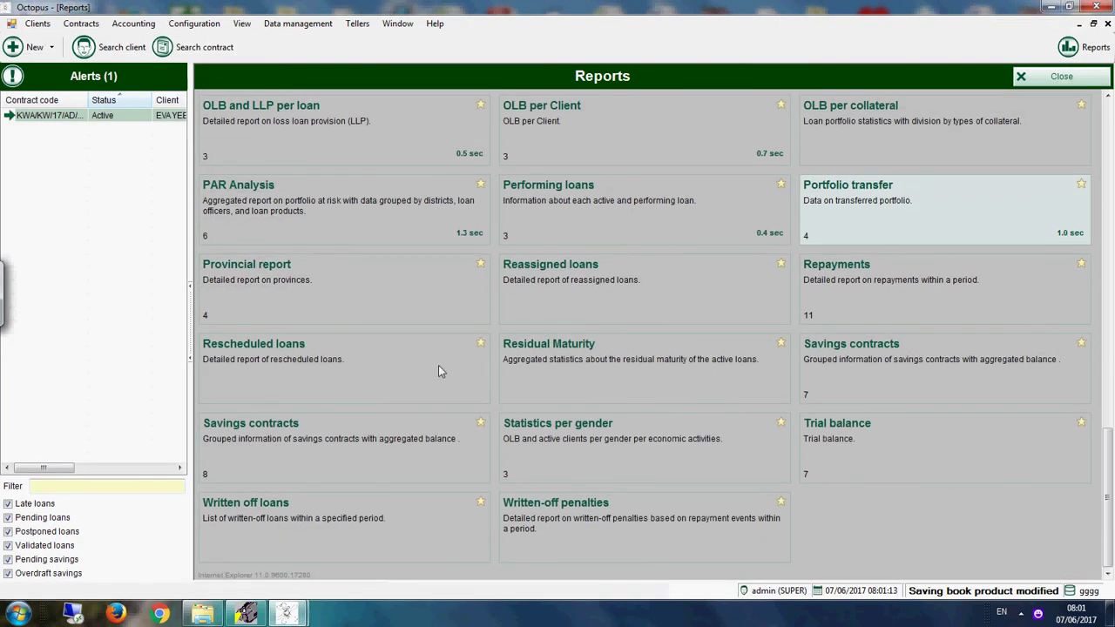
pyautogui.click(250, 303)
pyautogui.click(630, 347)
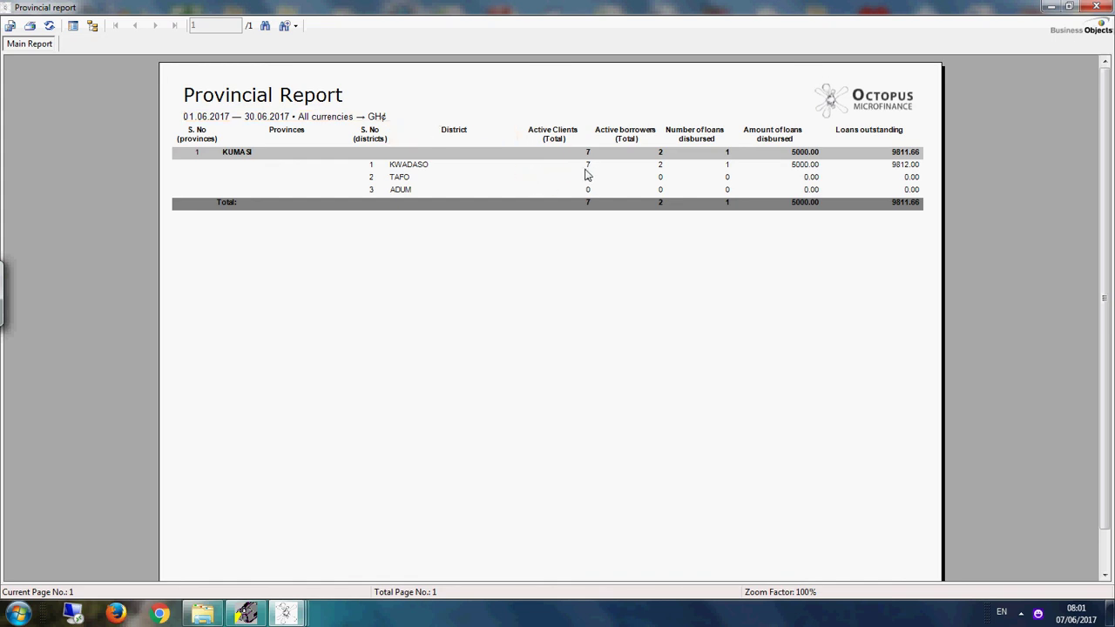
pyautogui.click(1096, 7)
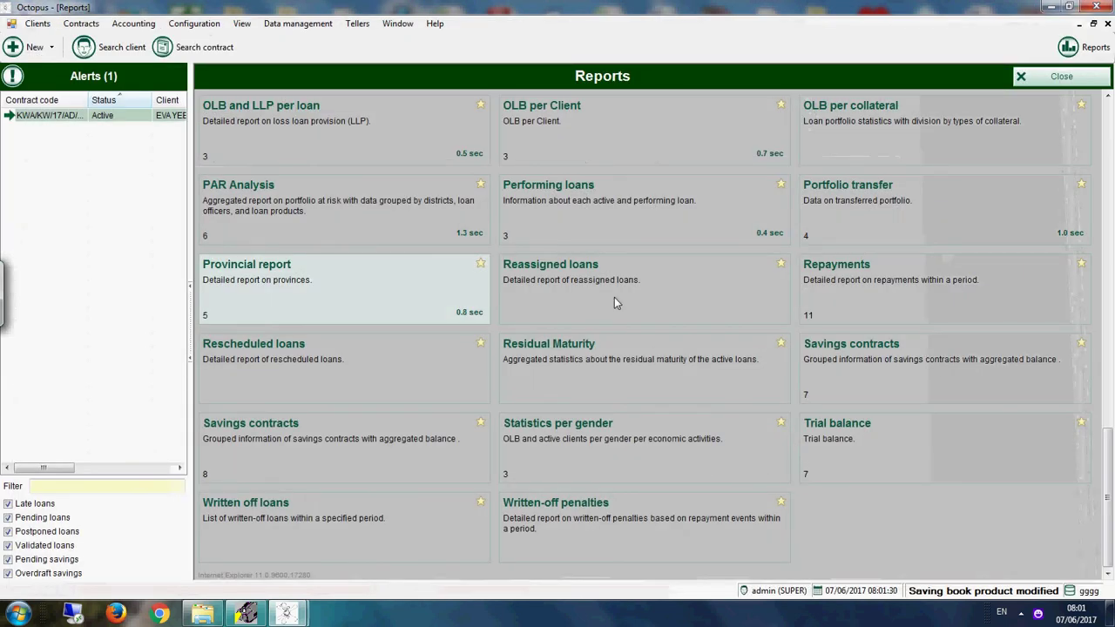
pyautogui.click(892, 289)
# Step: Generate and close the Repayments and Statistics per gender reports
pyautogui.click(627, 336)
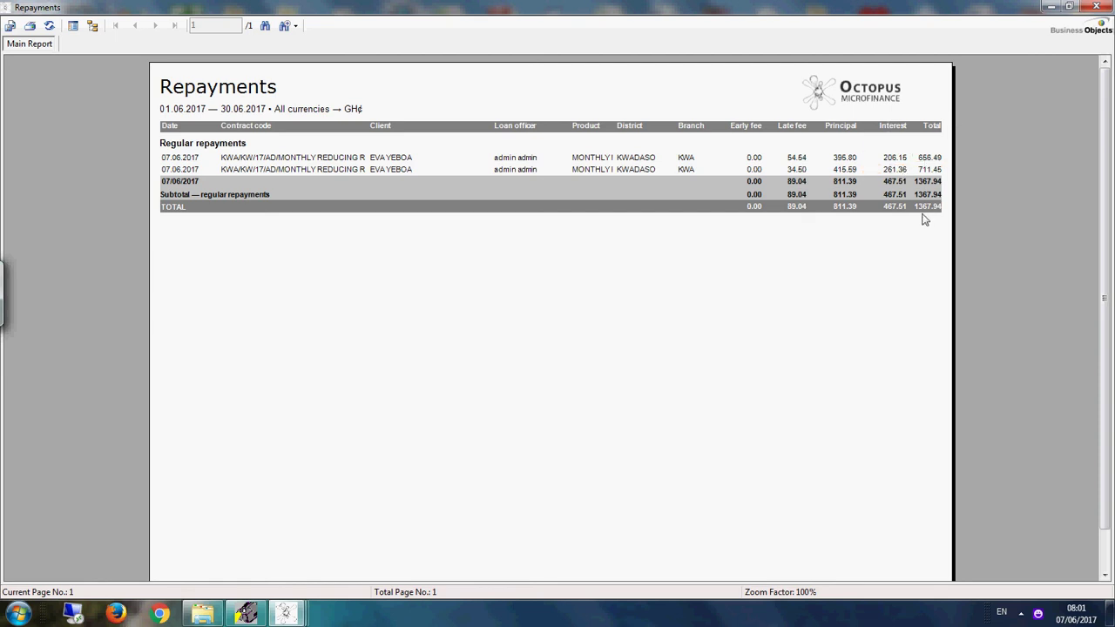
pyautogui.click(1097, 10)
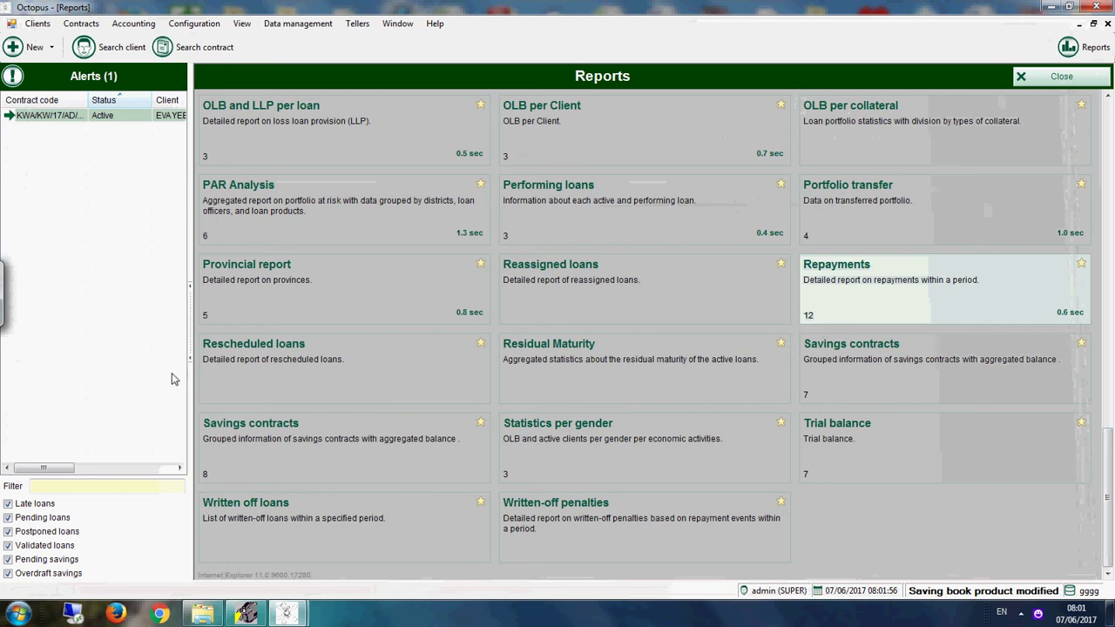
pyautogui.doubleClick(581, 454)
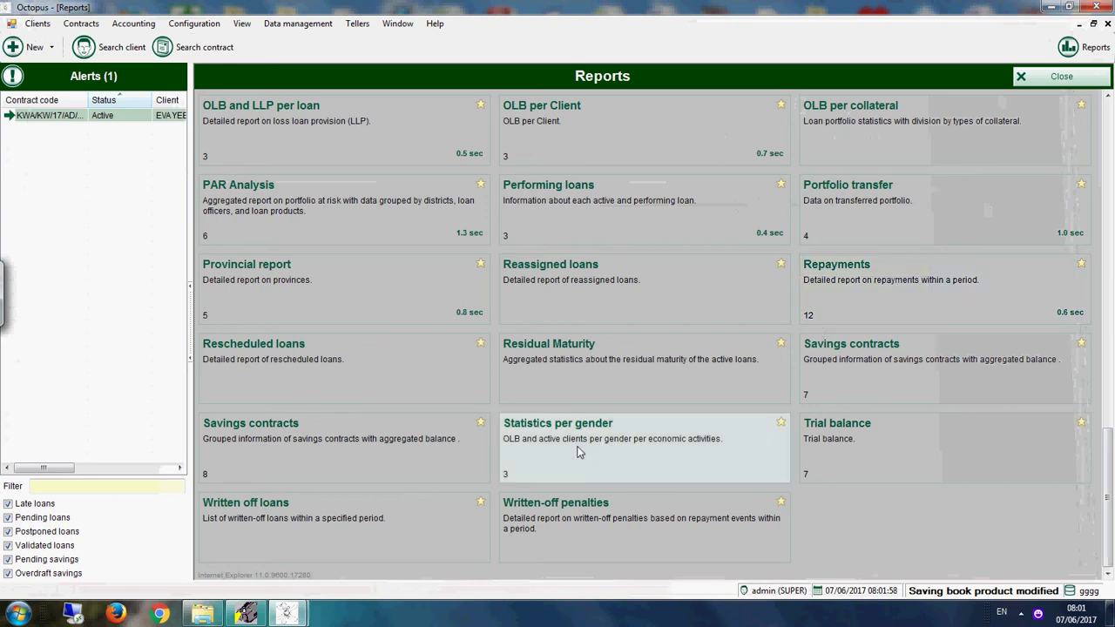
pyautogui.click(609, 319)
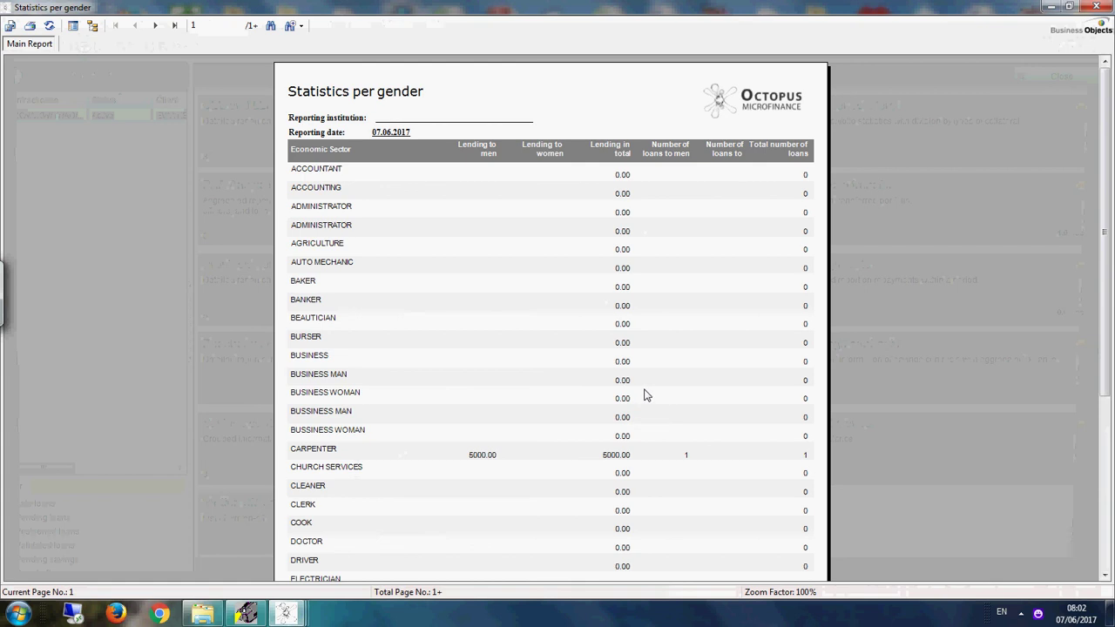
pyautogui.click(1096, 6)
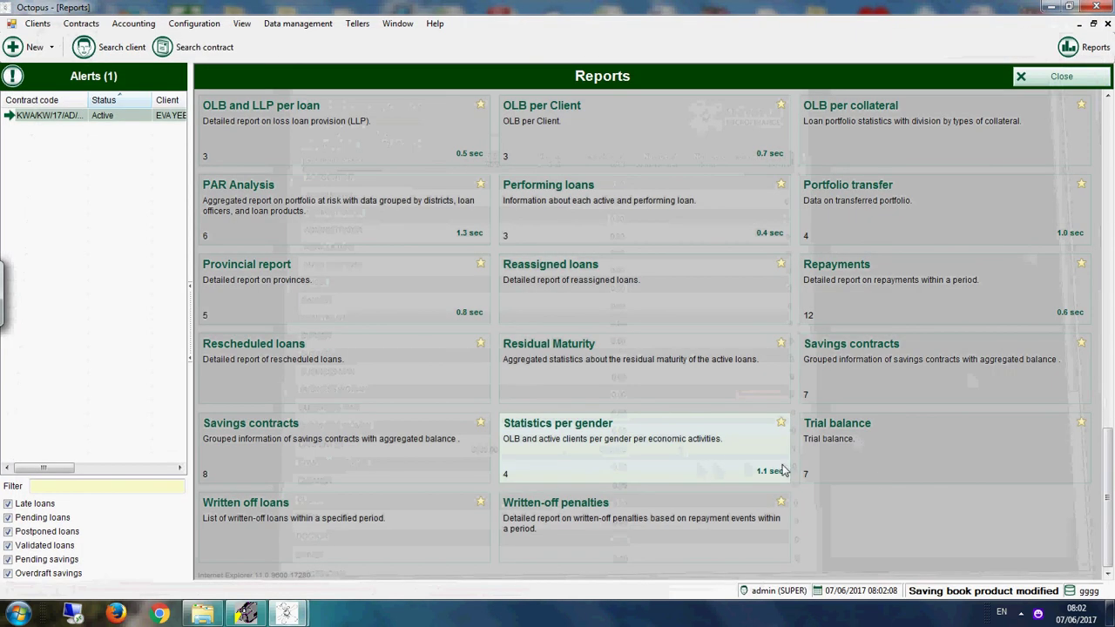
# Step: Run the Trial balance report for 01/06/2017–30/06/2017, then close it
pyautogui.click(854, 455)
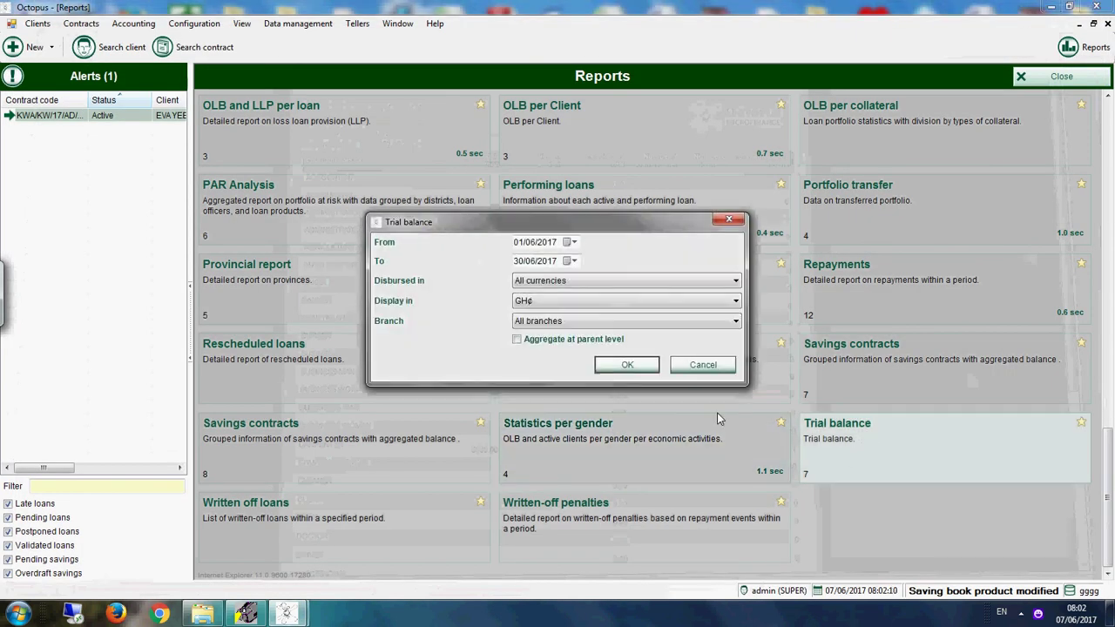
pyautogui.click(627, 365)
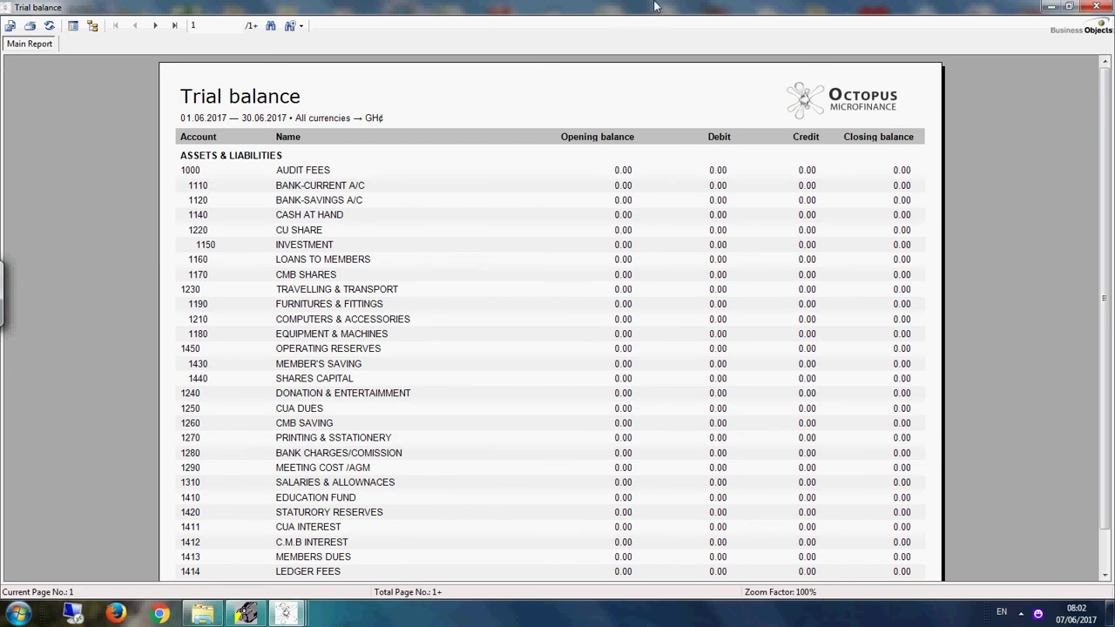
pyautogui.click(1096, 6)
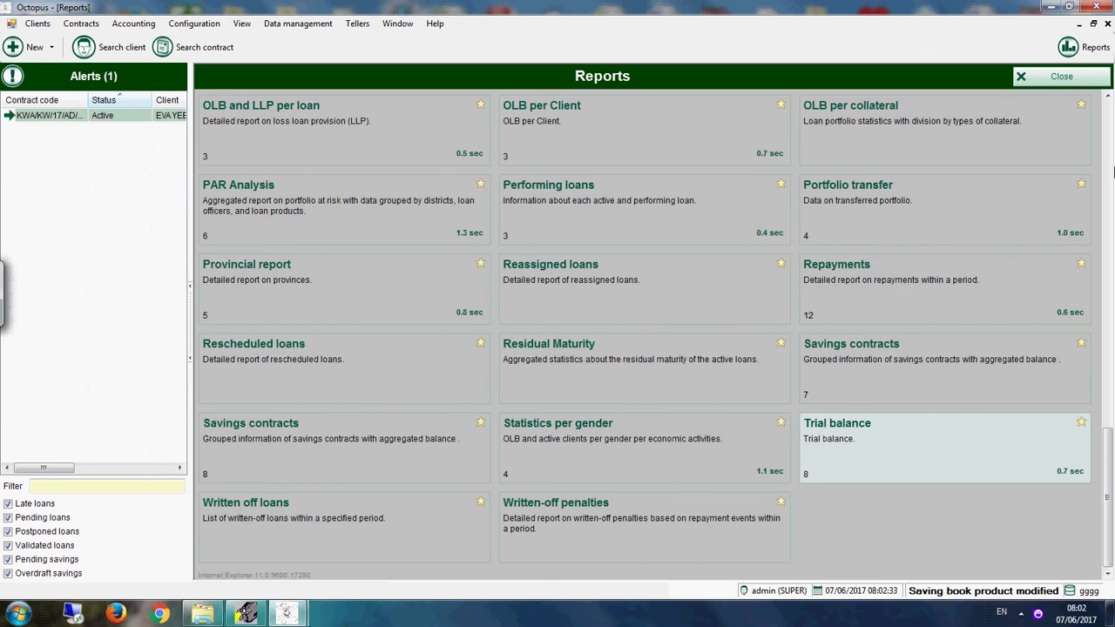
pyautogui.scroll(10, 1099, 138)
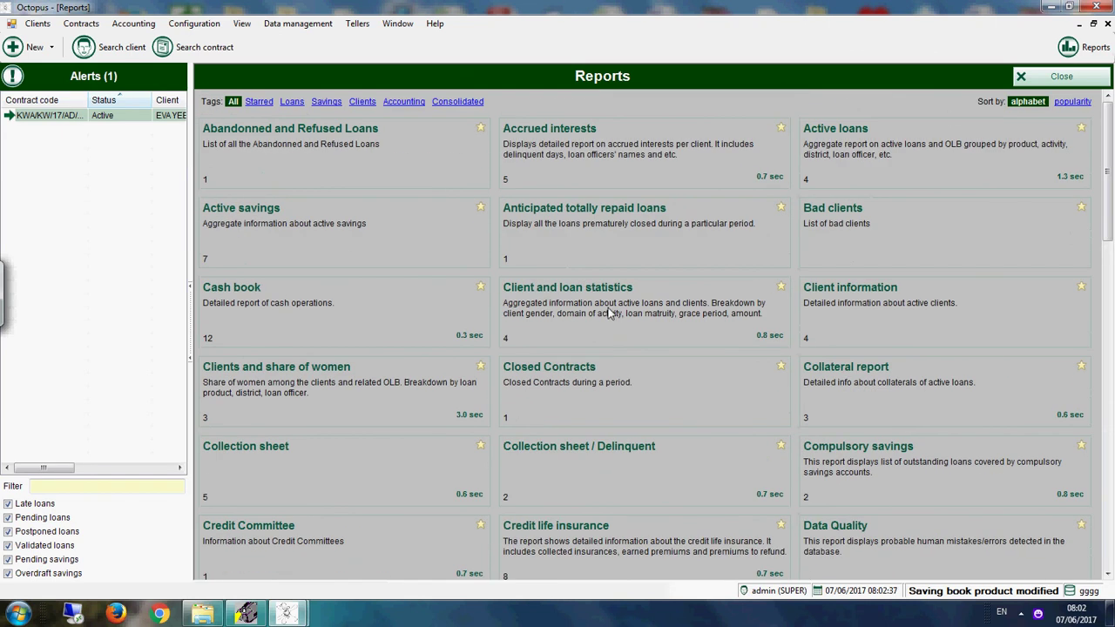
# Step: Start posting bookings in Accounting Closure with Savings closure and Manual entries included
pyautogui.click(1022, 81)
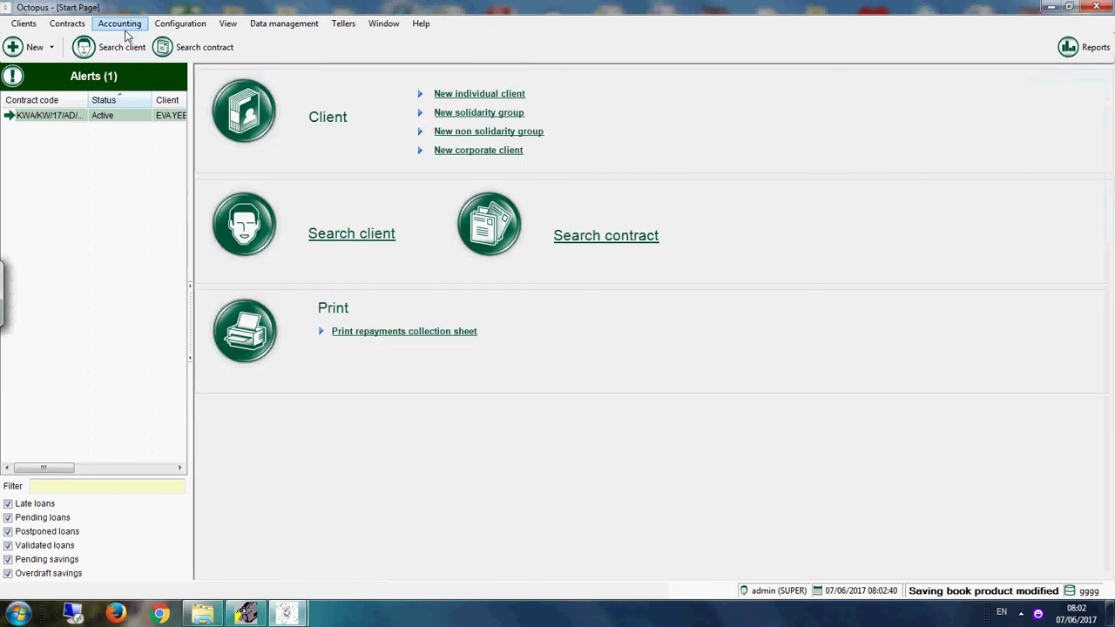
pyautogui.click(123, 25)
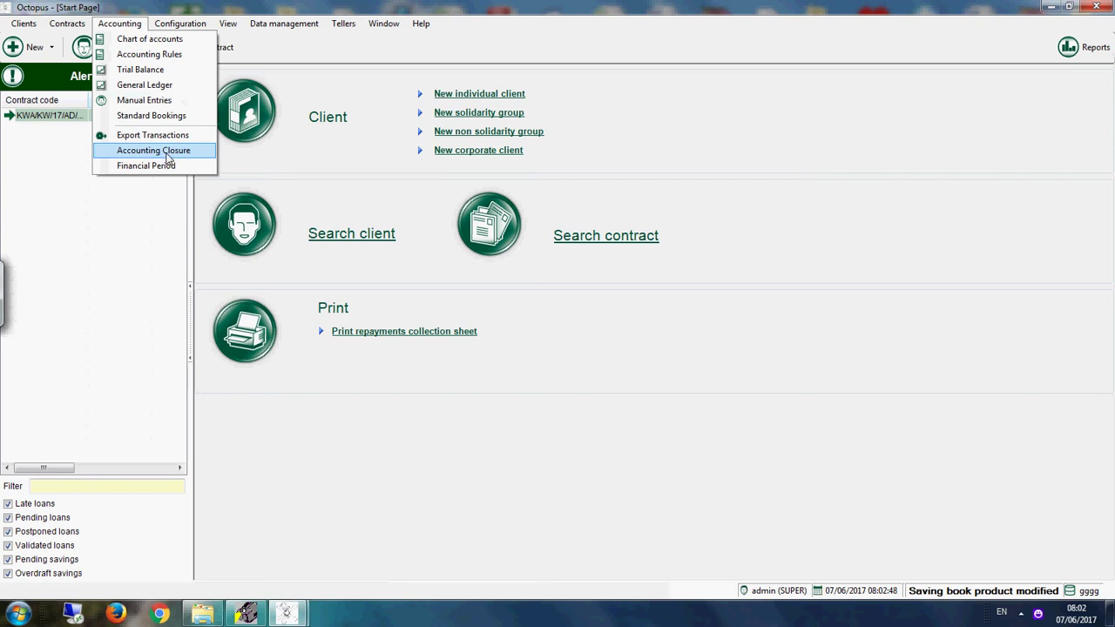
pyautogui.click(169, 153)
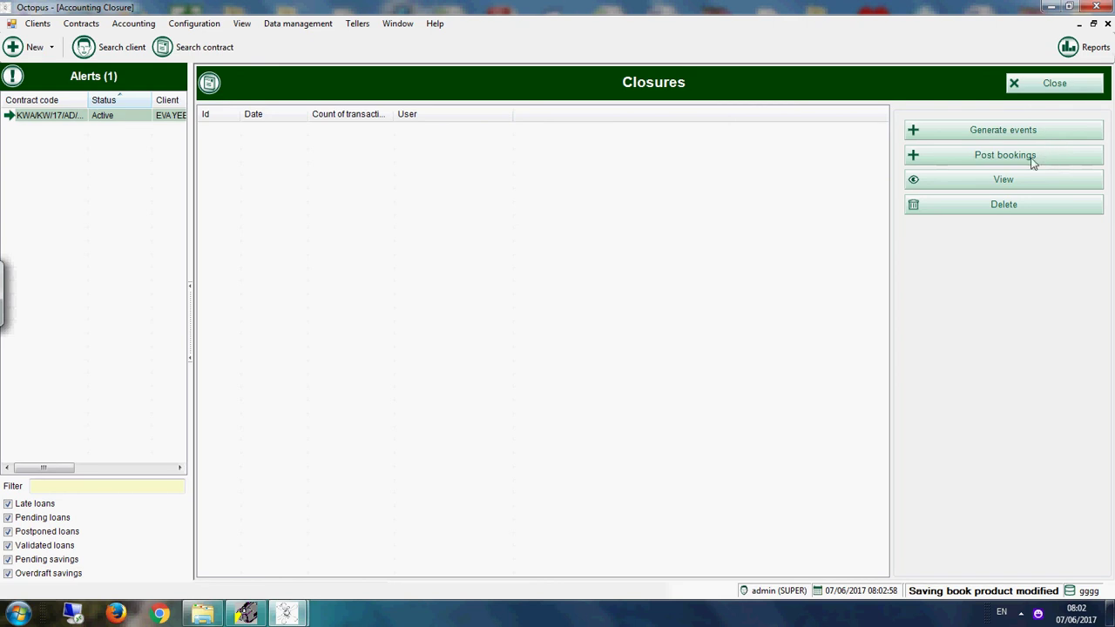
pyautogui.click(989, 158)
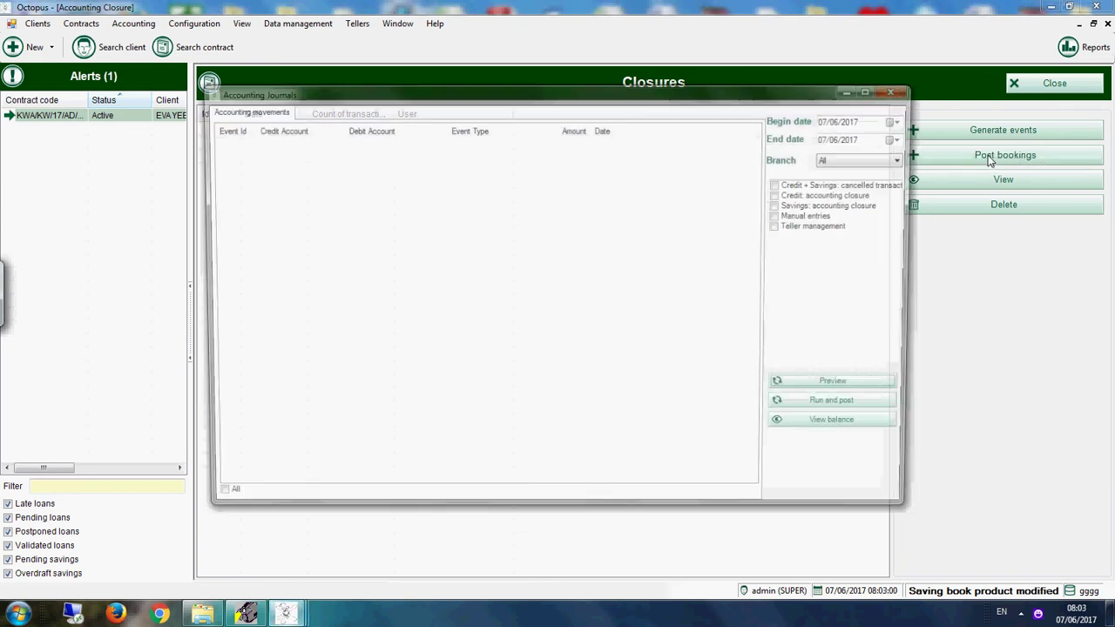
pyautogui.click(781, 207)
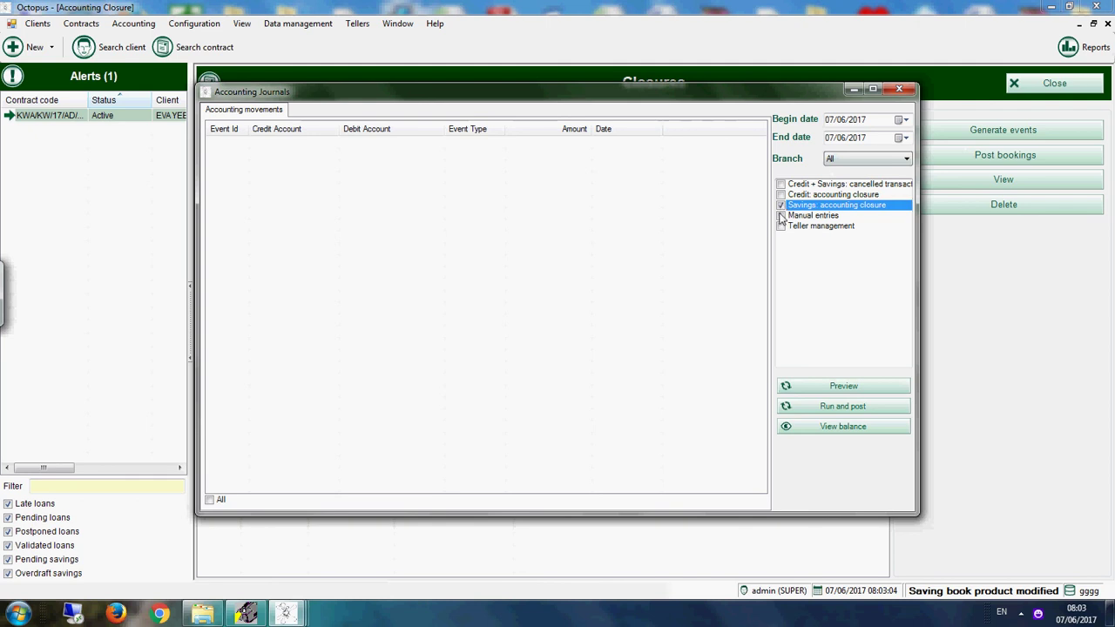
pyautogui.click(780, 215)
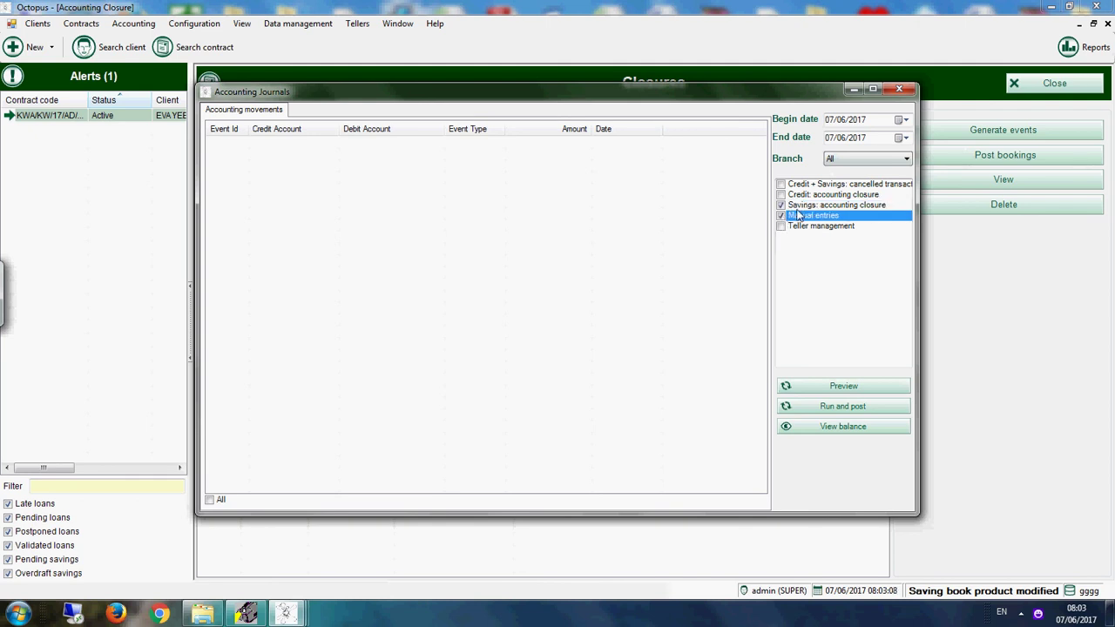
# Step: Set the begin date to 01/01/2017 and preview the accounting movements
pyautogui.click(905, 119)
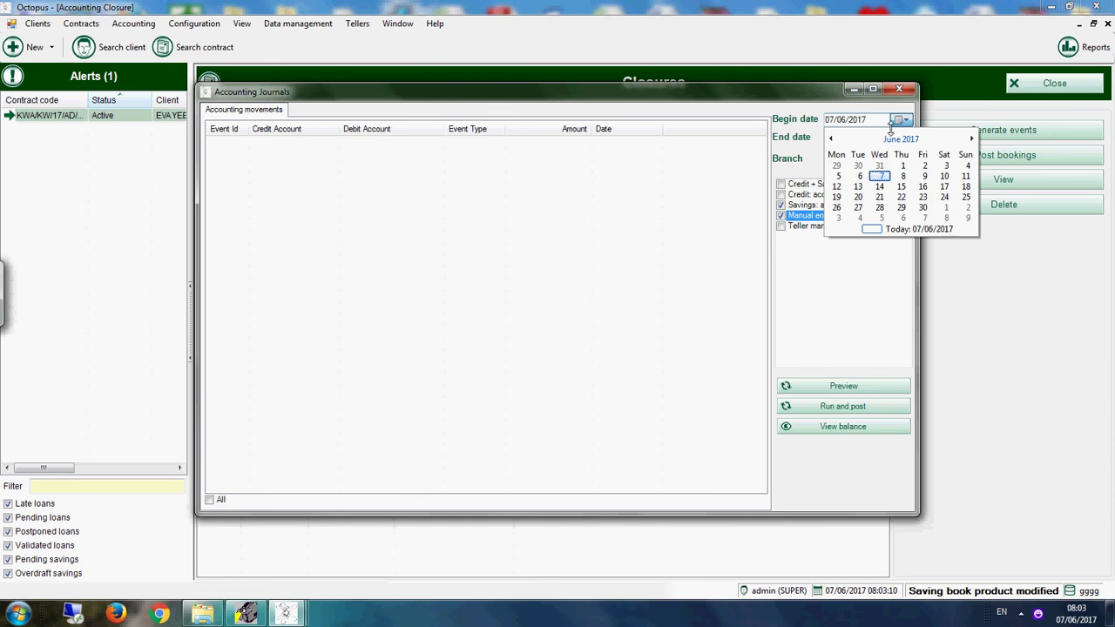
pyautogui.click(831, 139)
pyautogui.click(831, 139)
pyautogui.click(831, 140)
pyautogui.click(831, 139)
pyautogui.click(831, 139)
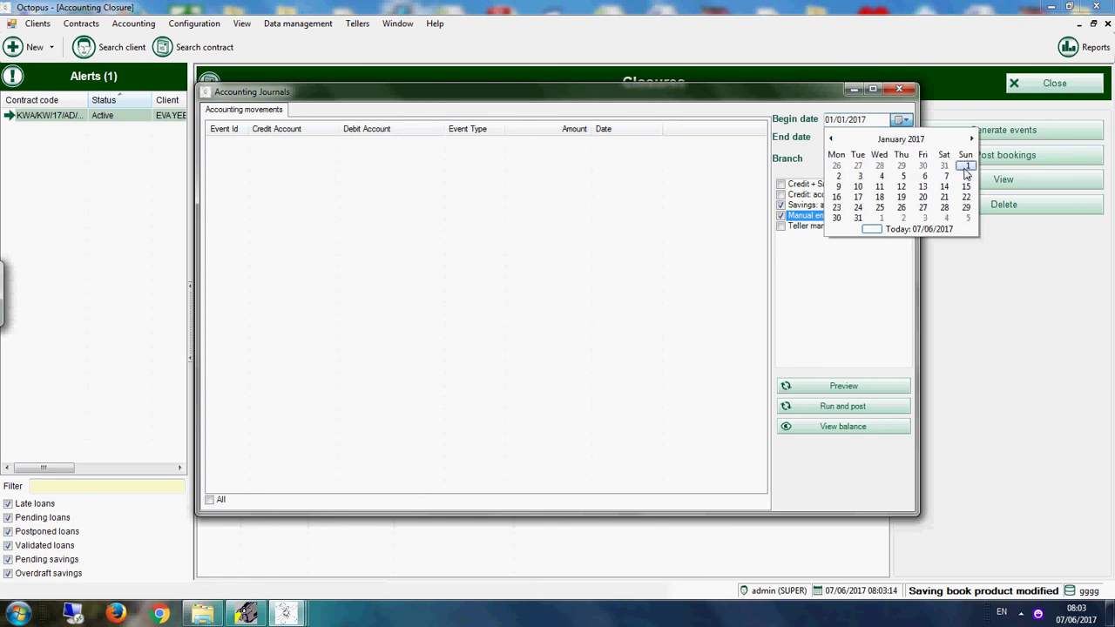
pyautogui.click(965, 168)
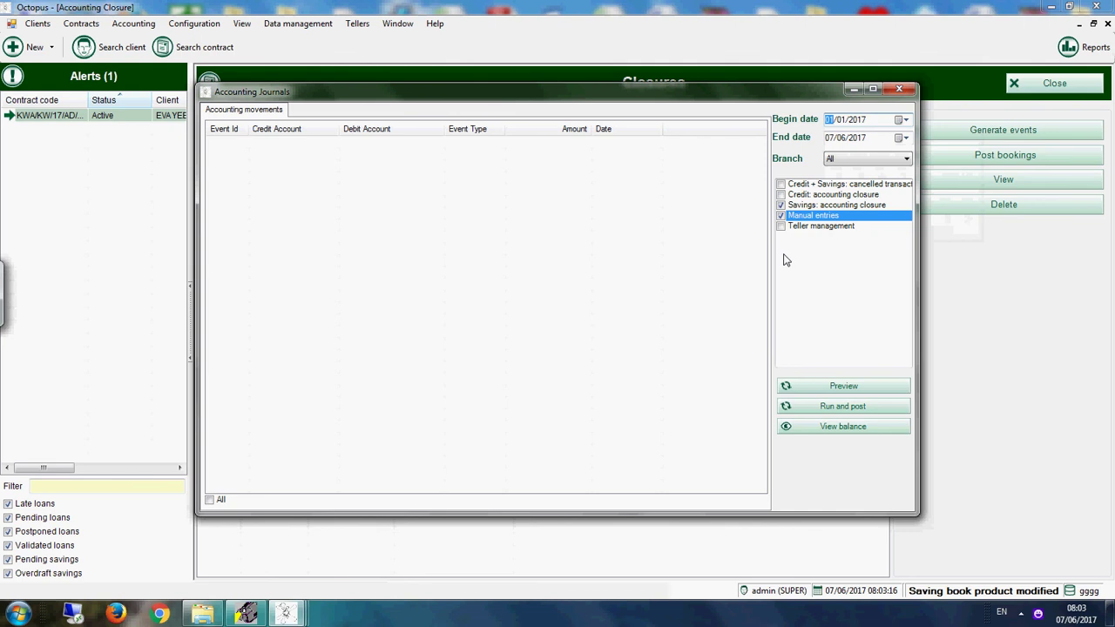
pyautogui.click(839, 389)
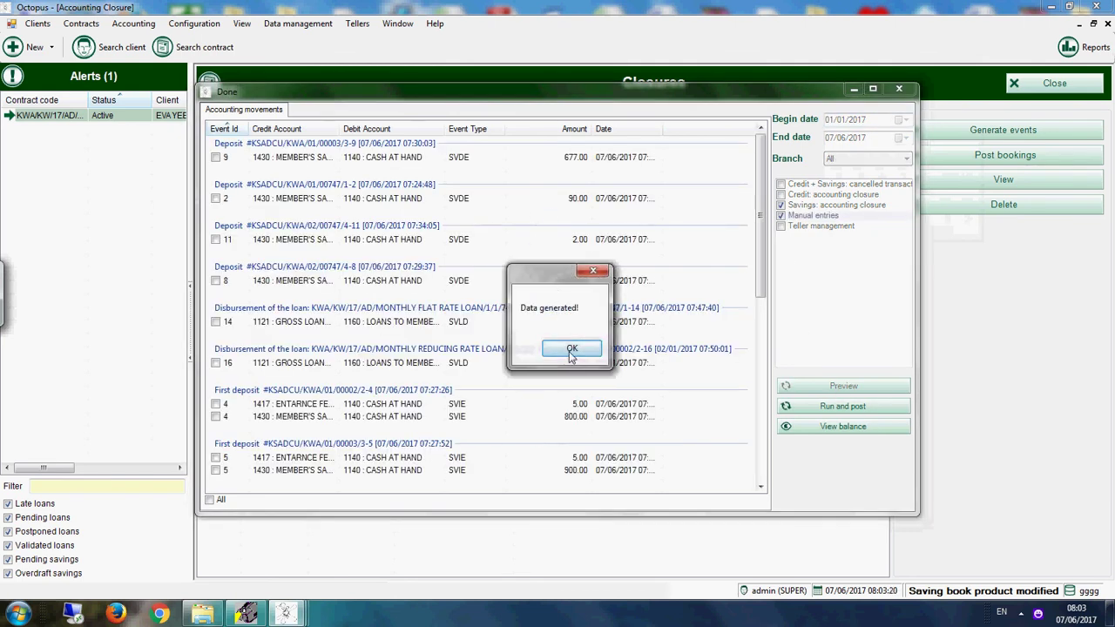
pyautogui.click(571, 348)
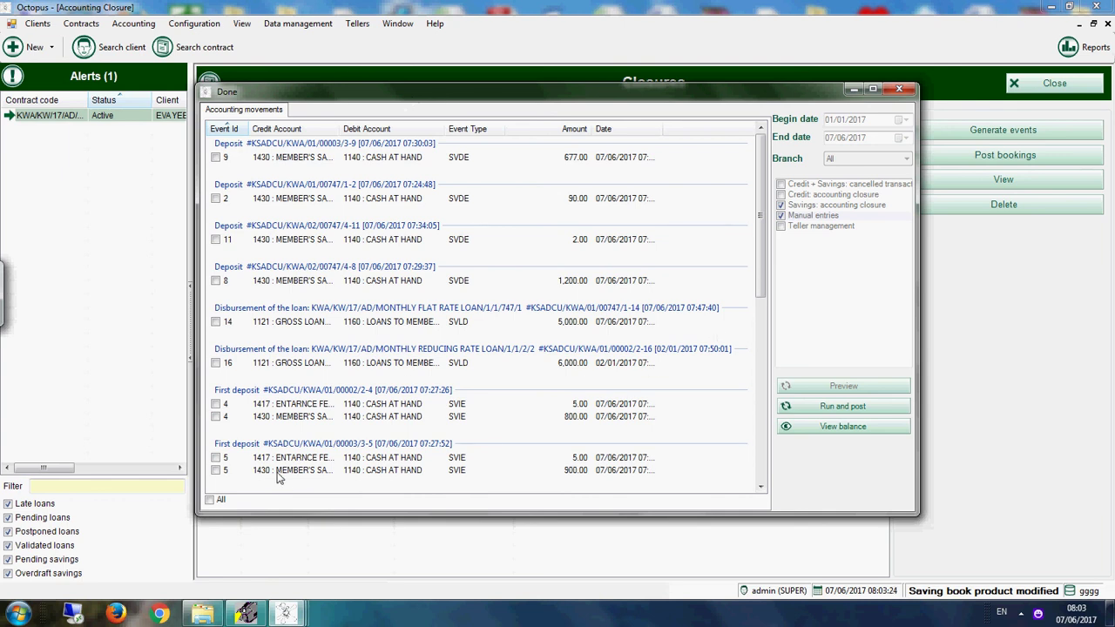
# Step: Post all movements as bookings and return to the Reports gallery
pyautogui.click(209, 500)
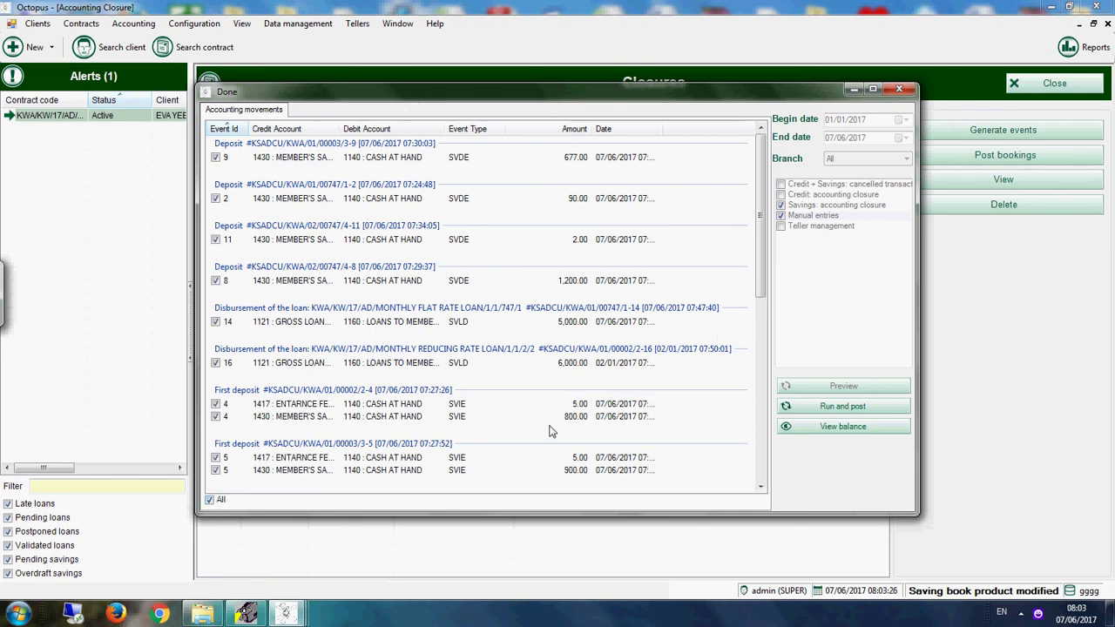
pyautogui.click(852, 410)
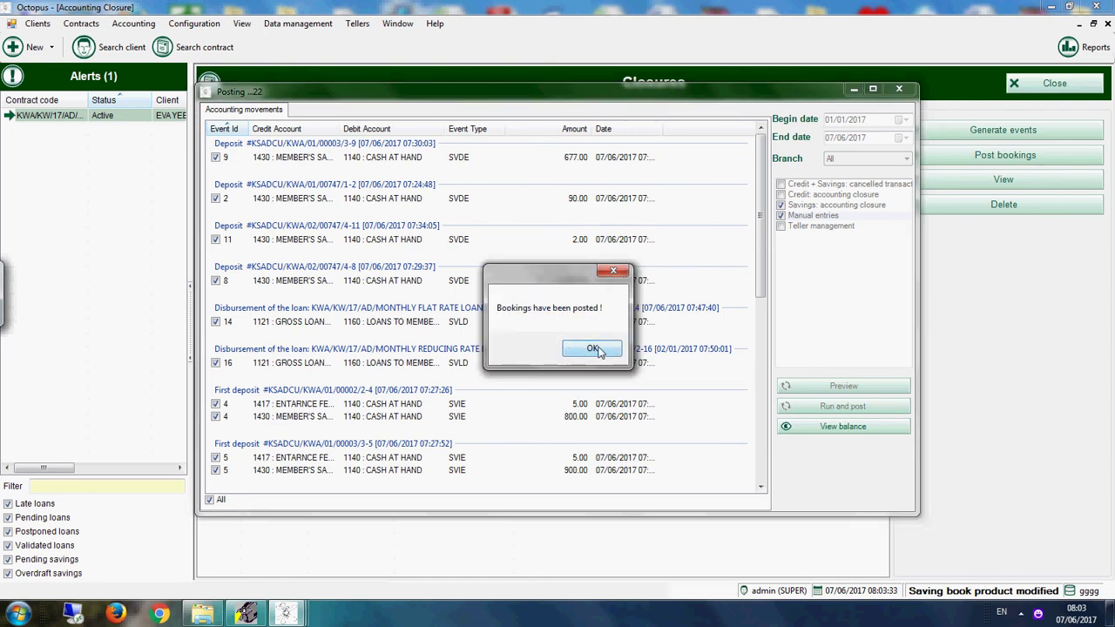
pyautogui.click(592, 349)
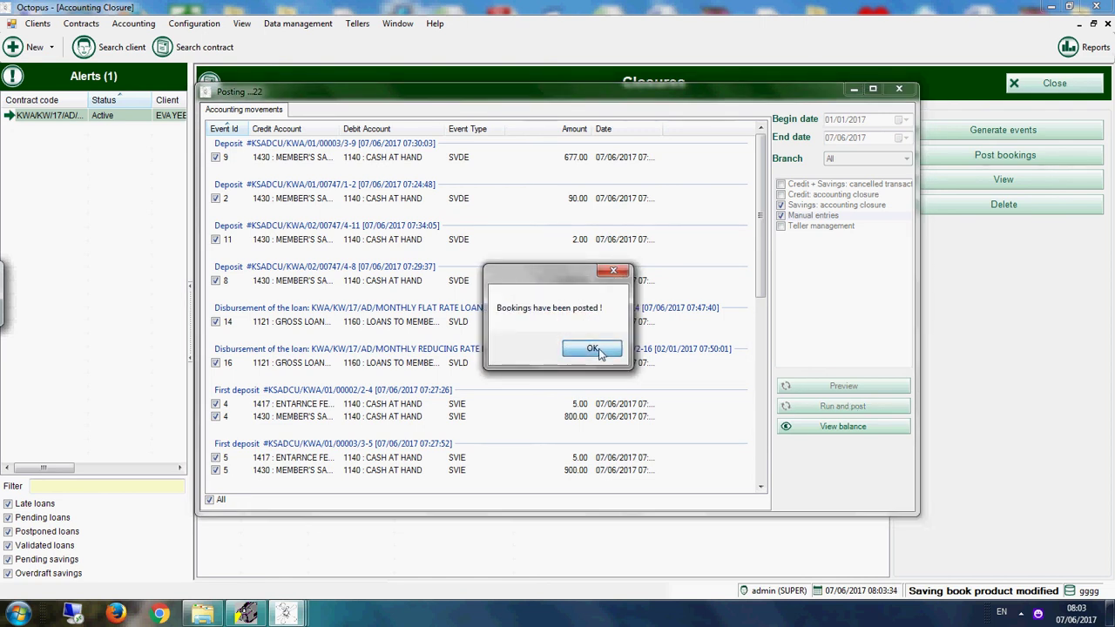
pyautogui.click(898, 88)
pyautogui.click(1015, 84)
pyautogui.click(1090, 46)
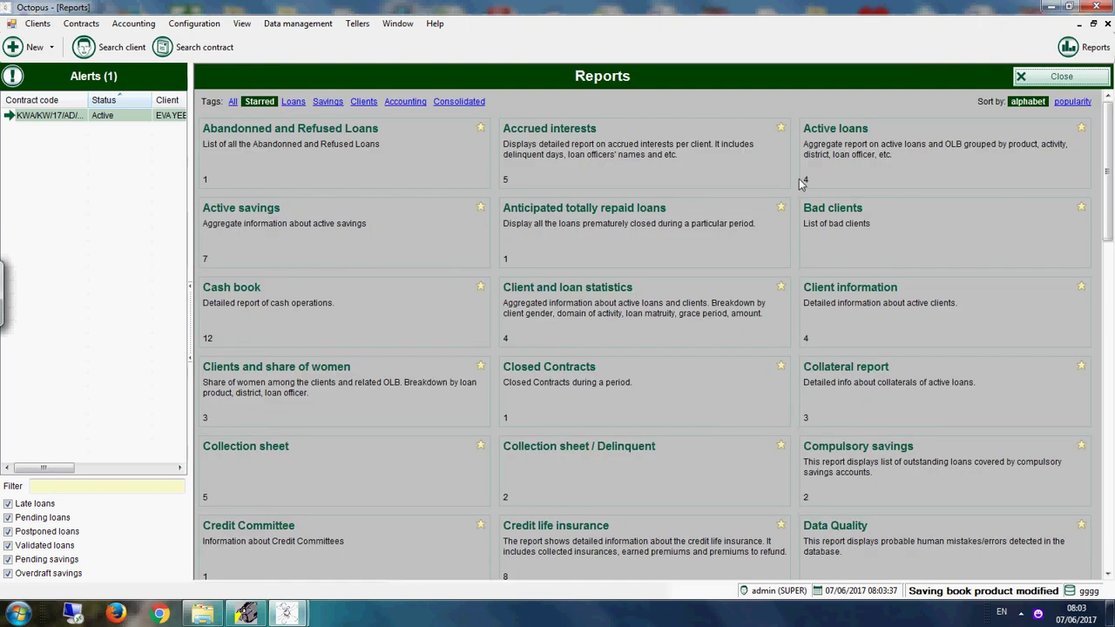
# Step: Open the General ledger report settings with a start date of 01/11/2016
pyautogui.scroll(-10, 677, 398)
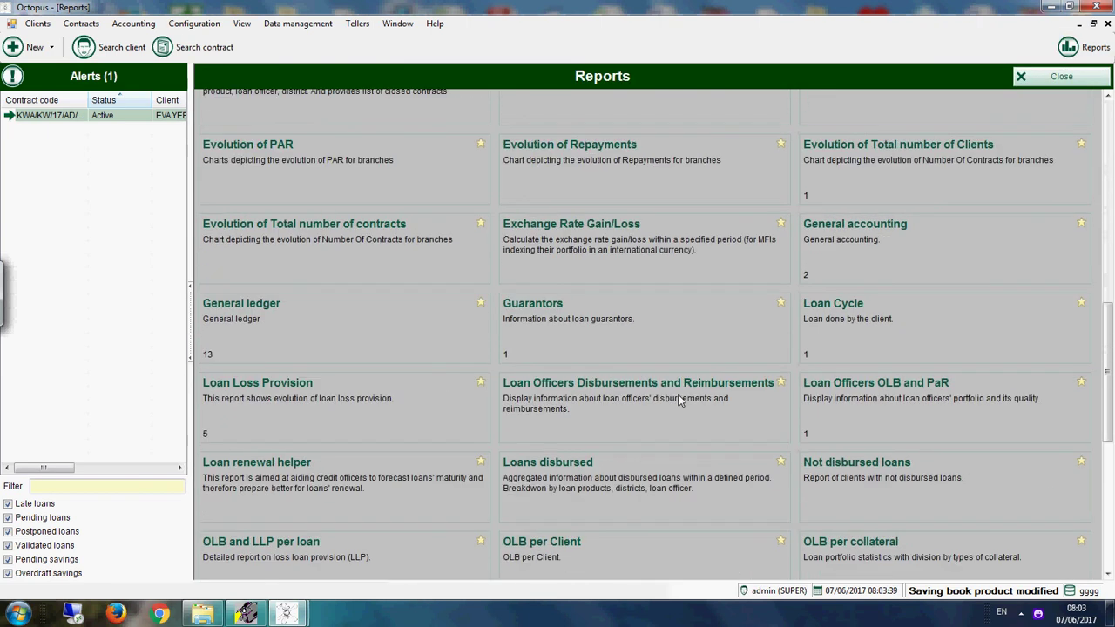
pyautogui.click(318, 308)
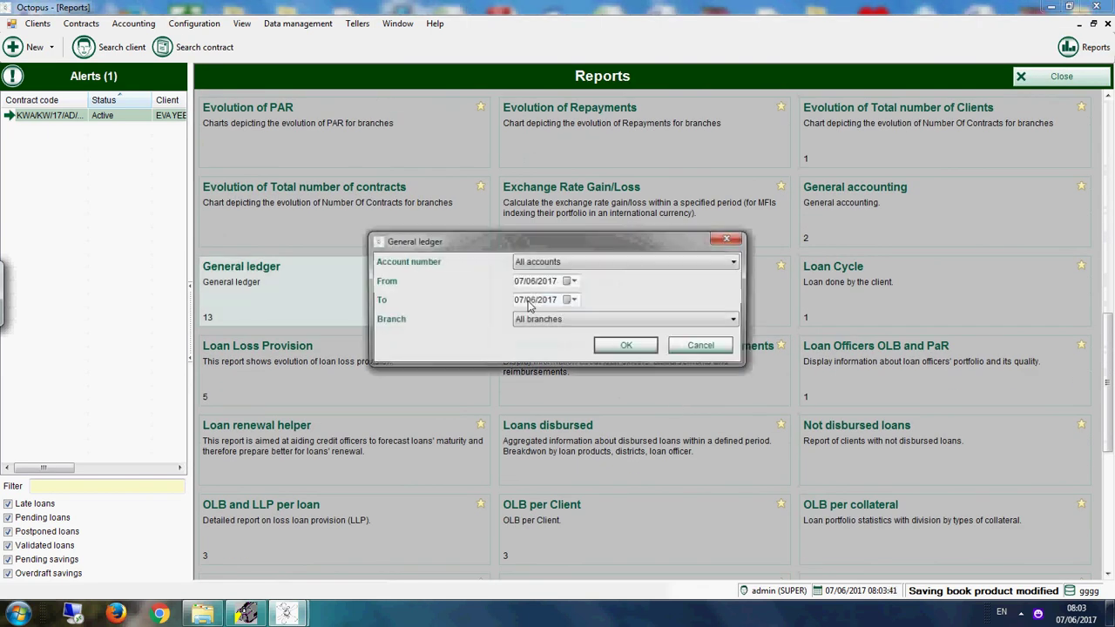
pyautogui.click(572, 282)
pyautogui.click(519, 300)
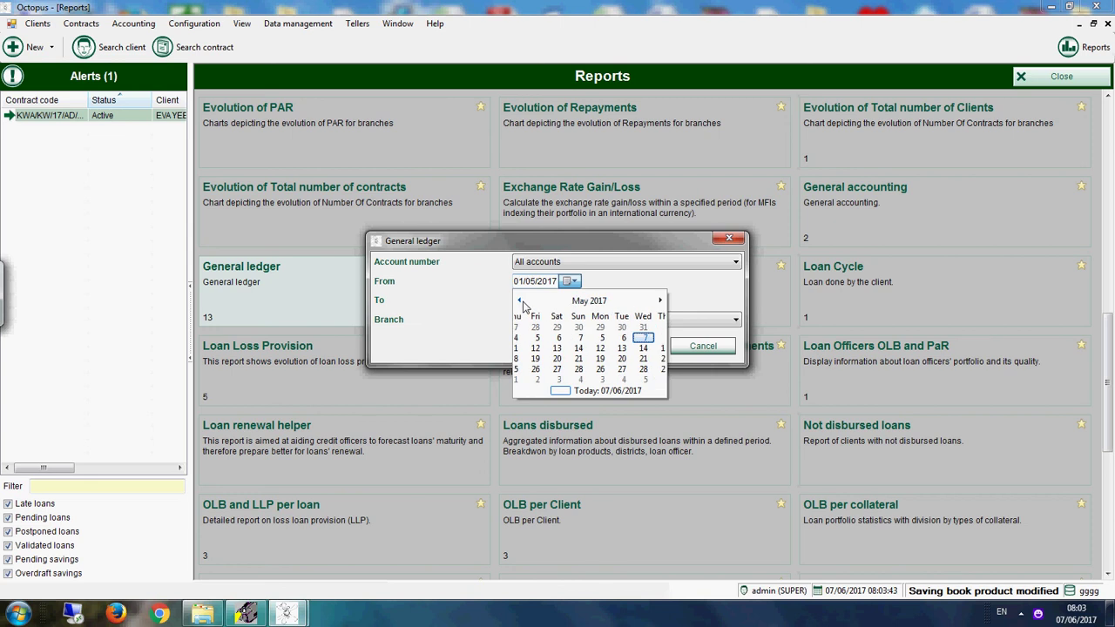
pyautogui.click(519, 300)
pyautogui.click(519, 300)
pyautogui.click(519, 300)
pyautogui.click(519, 300)
pyautogui.click(519, 300)
pyautogui.click(519, 300)
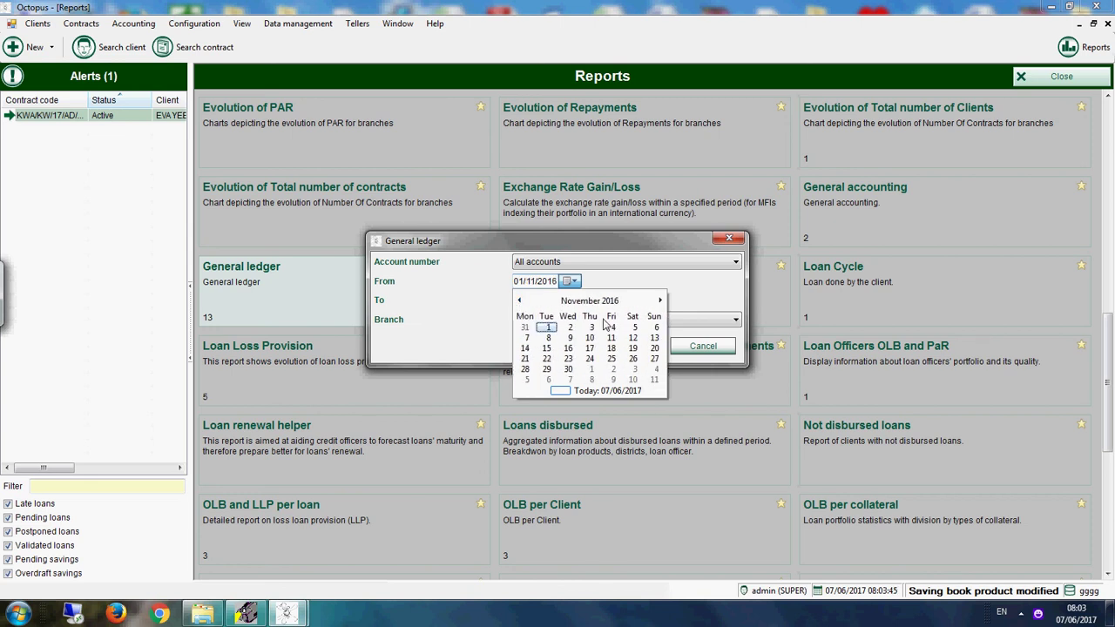
pyautogui.click(546, 326)
# Step: Generate the General ledger up to 08/06/2017 and show its accounts list
pyautogui.click(571, 299)
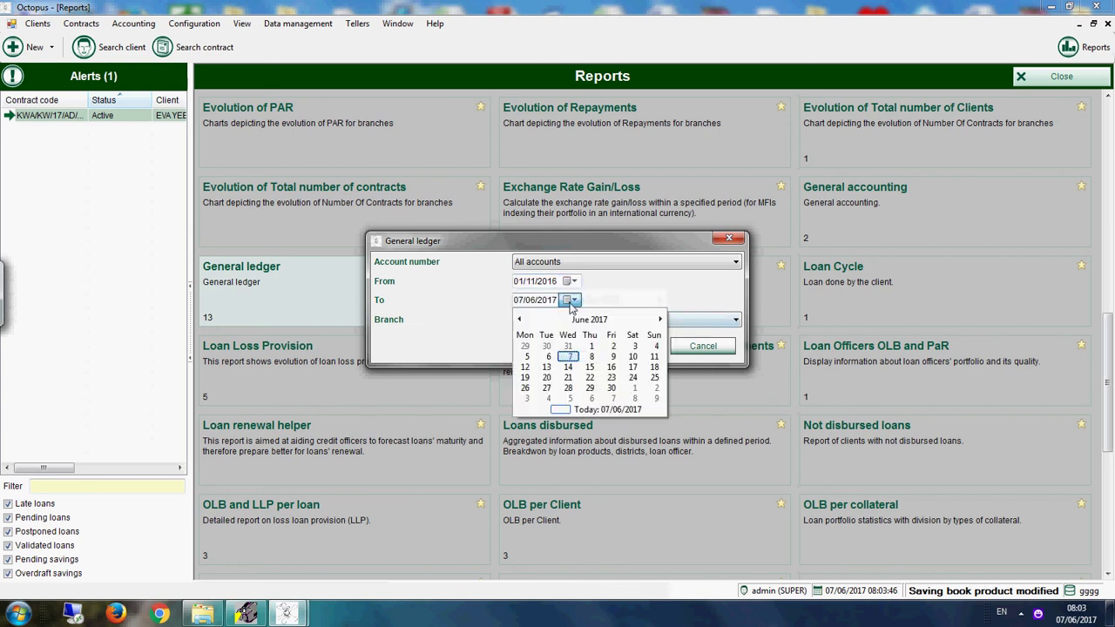
pyautogui.click(592, 357)
pyautogui.click(643, 346)
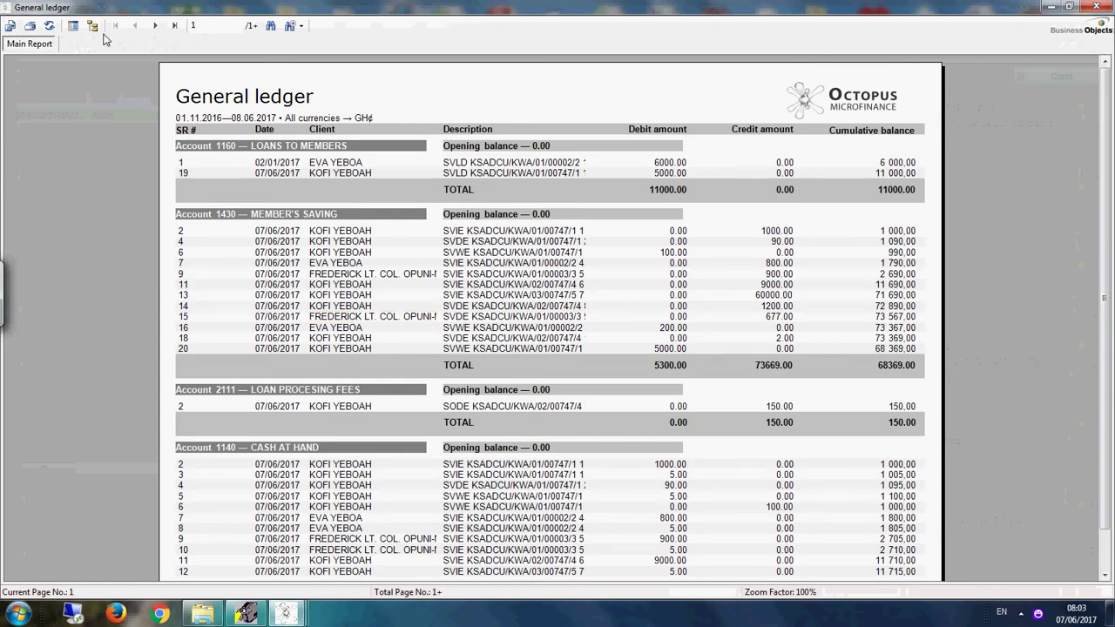
pyautogui.click(92, 25)
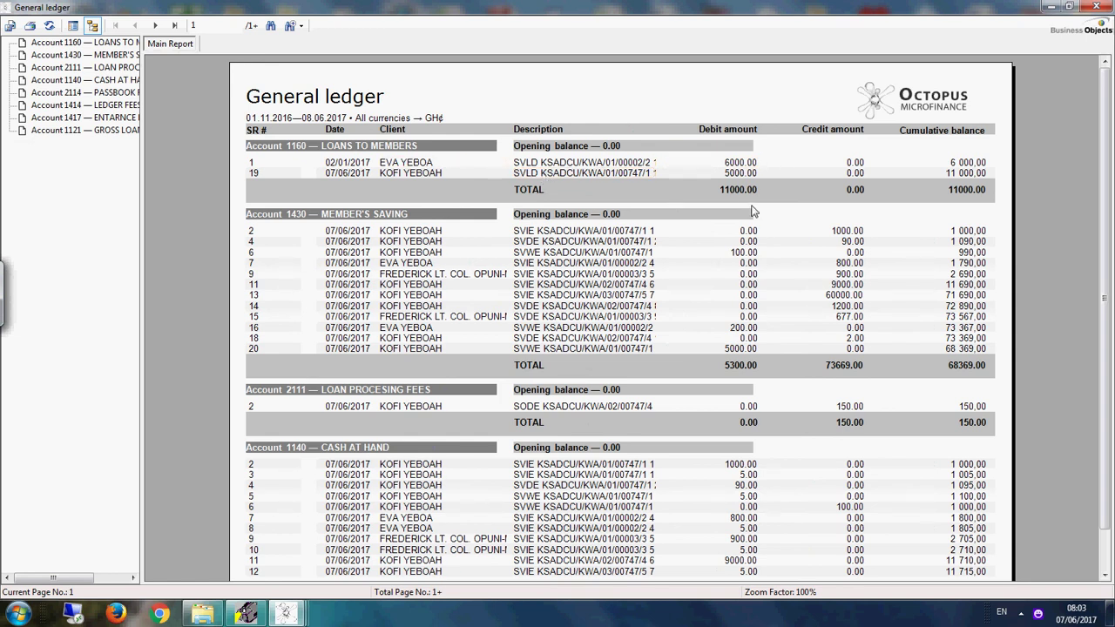
pyautogui.click(557, 214)
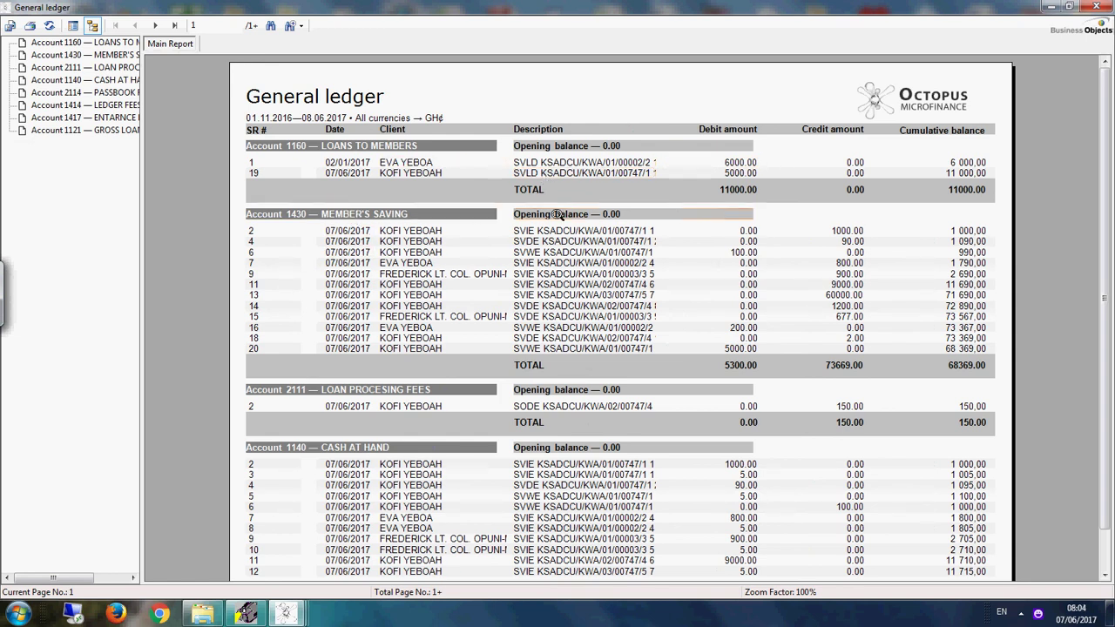
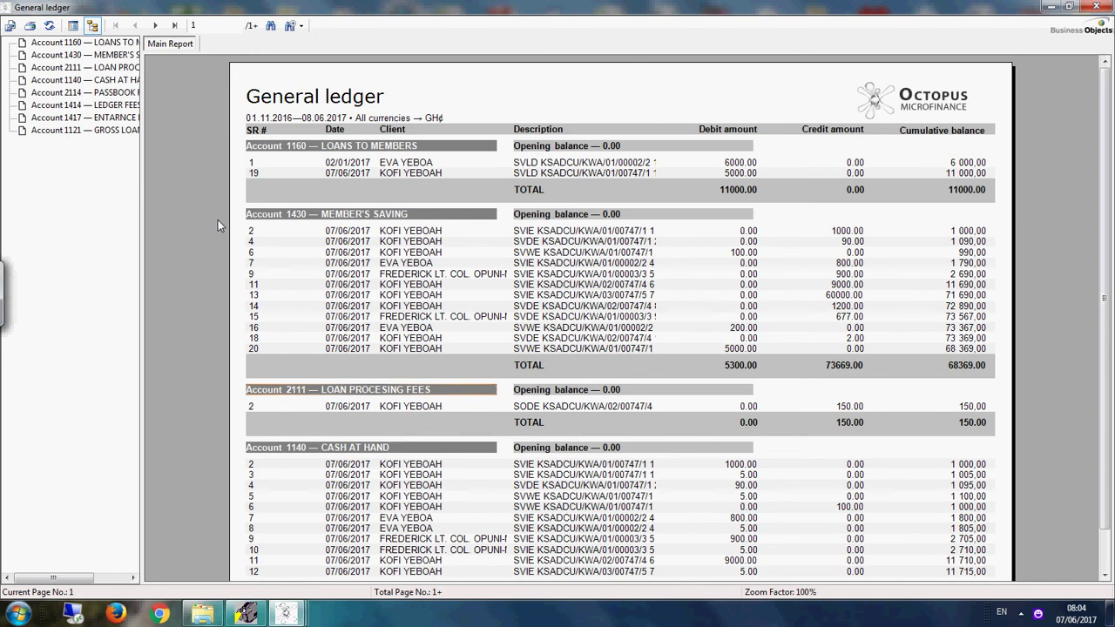
# Step: Move to the second General ledger page and inspect the PASSBOOK FEES entry and its cumulative total
pyautogui.click(116, 79)
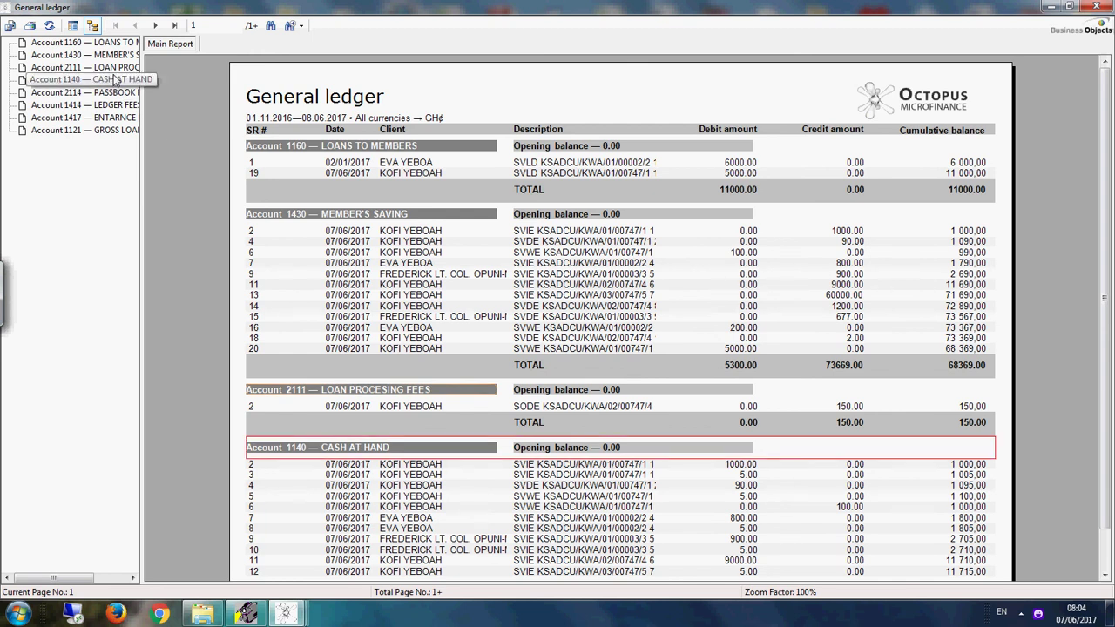
pyautogui.click(155, 26)
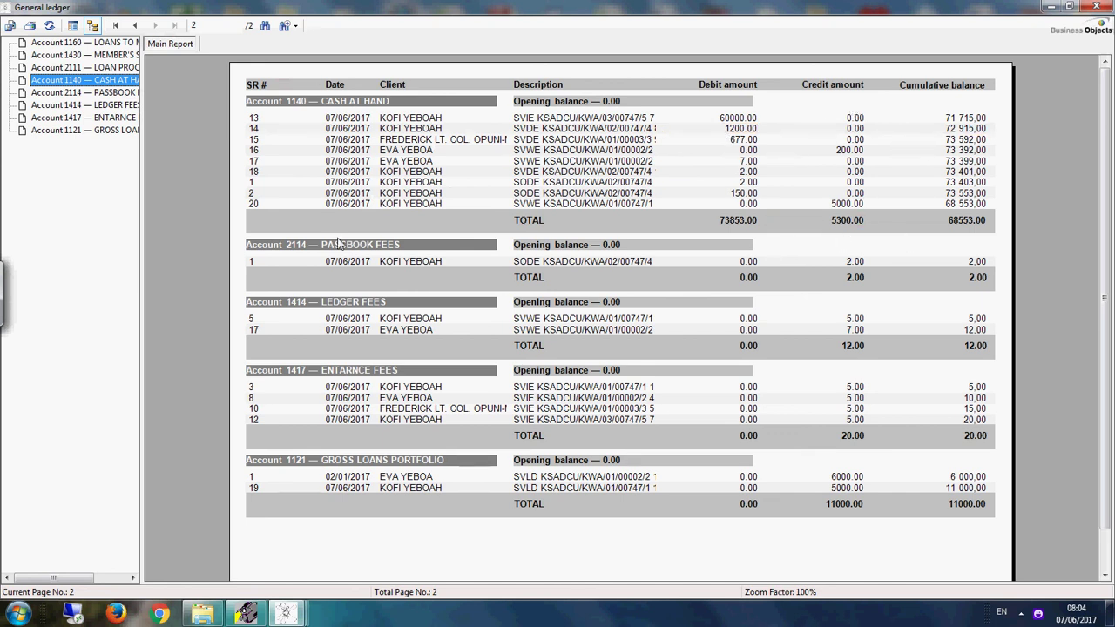
pyautogui.click(384, 266)
pyautogui.click(558, 263)
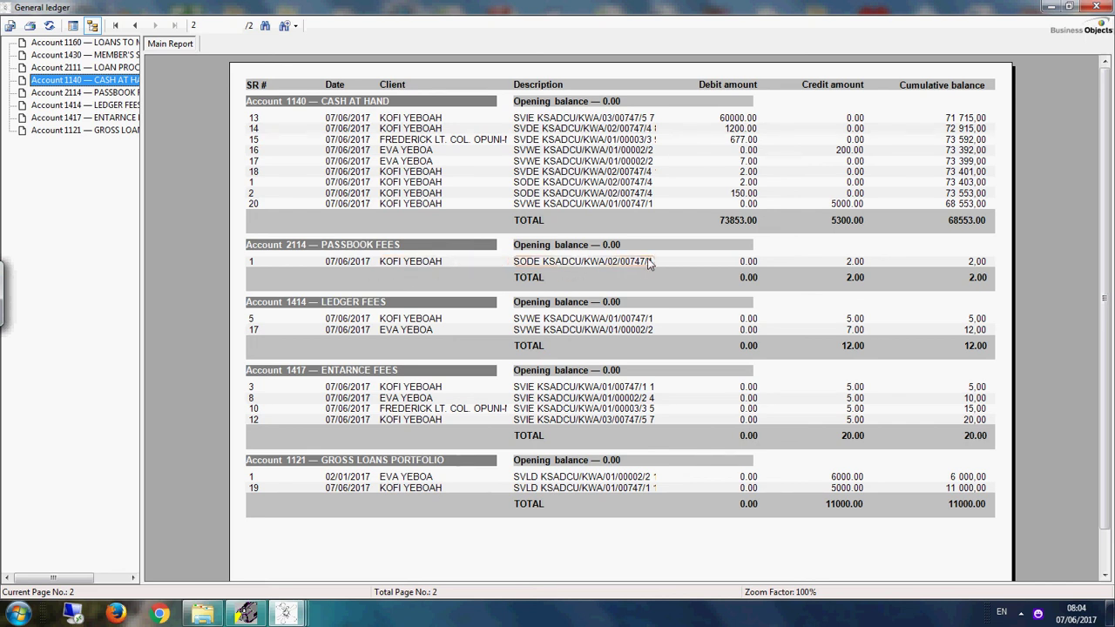
pyautogui.click(660, 264)
pyautogui.click(958, 277)
# Step: Jump among the LEDGER FEES, PASSBOOK FEES and MEMBER'S SAVING sections, then close the report
pyautogui.click(400, 308)
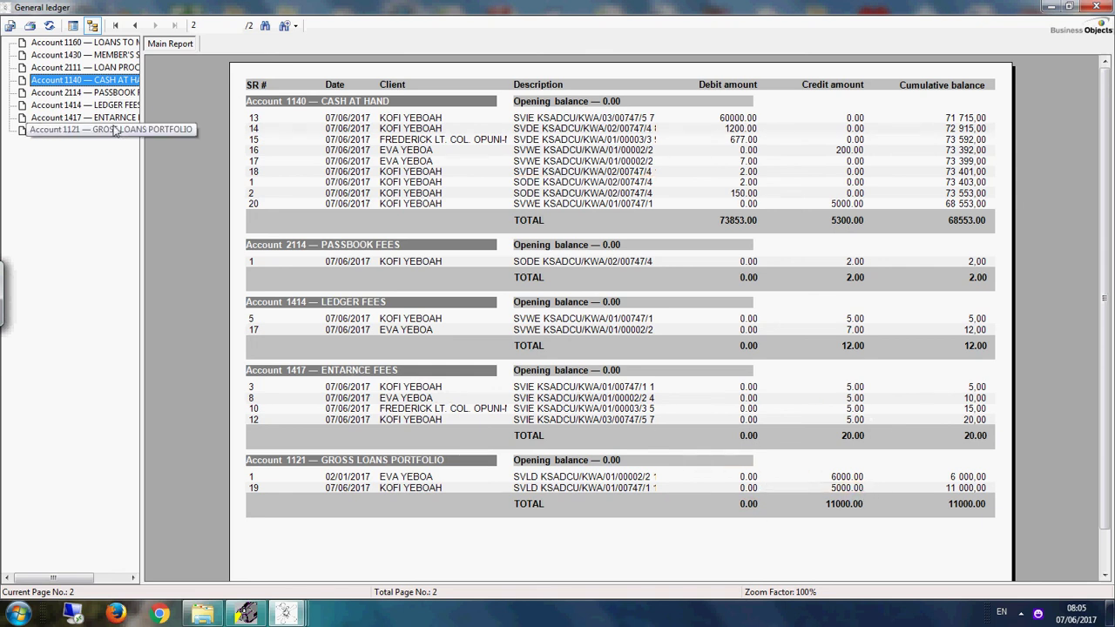
pyautogui.click(114, 93)
pyautogui.click(85, 55)
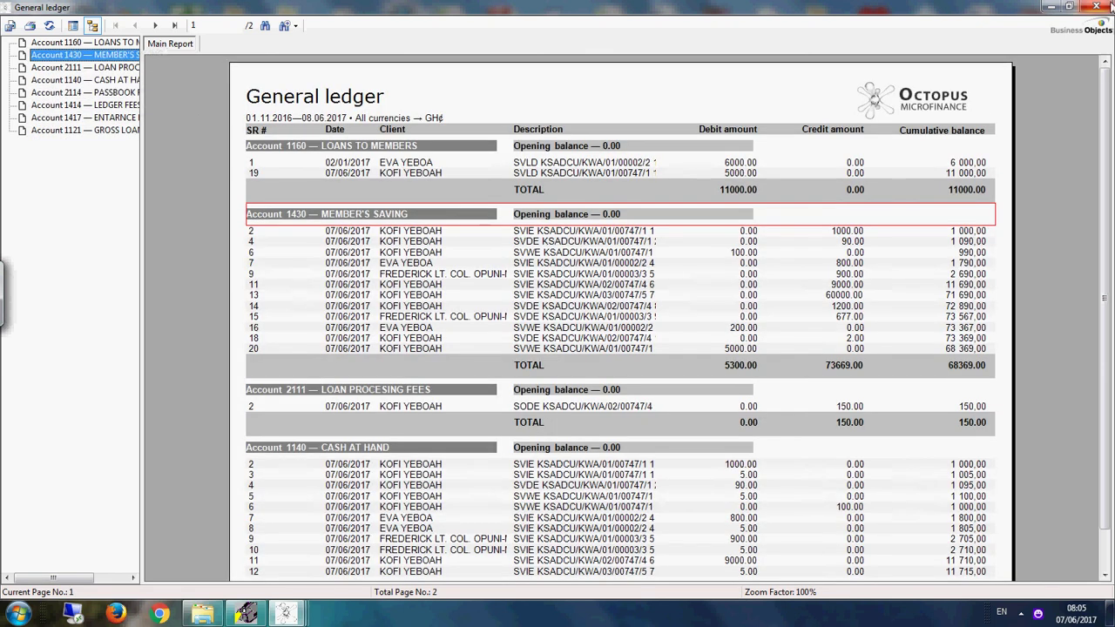
pyautogui.click(1099, 7)
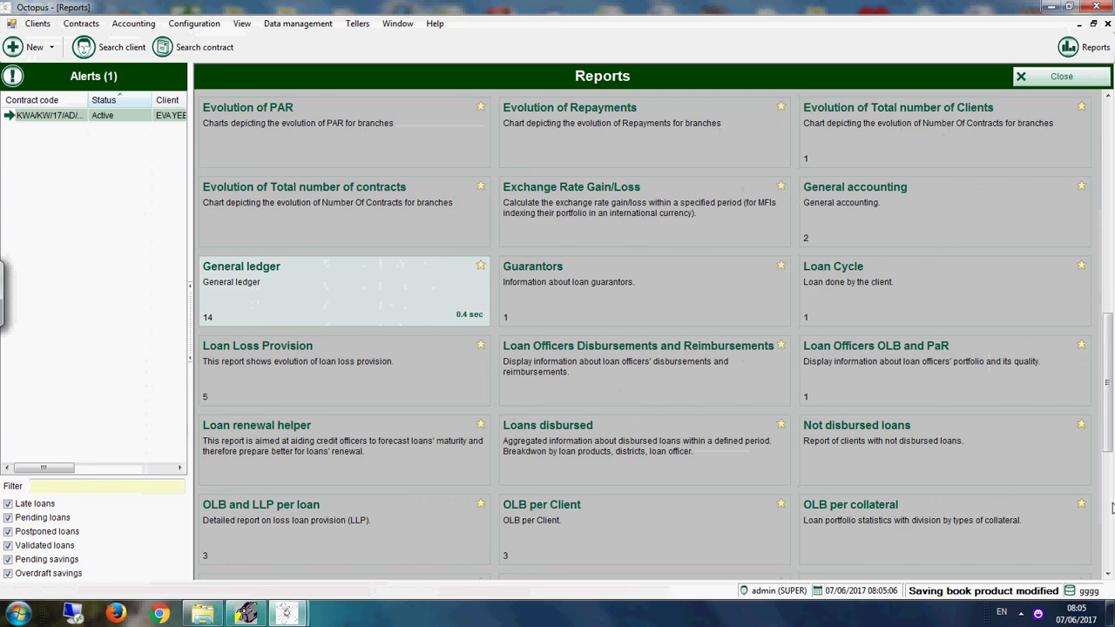
pyautogui.scroll(-5, 1111, 508)
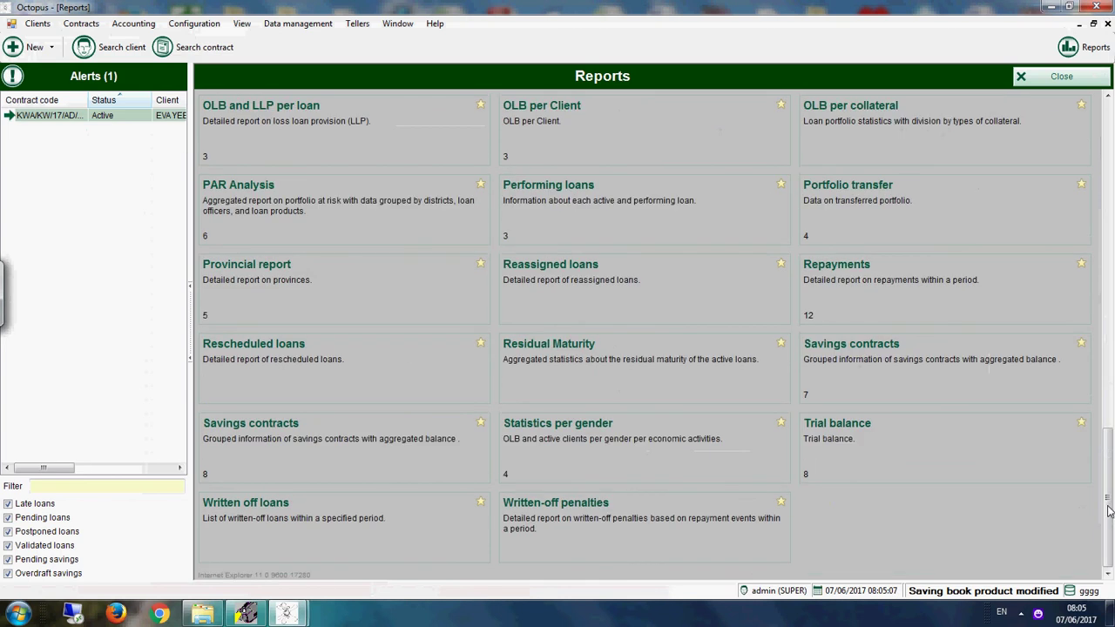
pyautogui.click(846, 458)
pyautogui.click(627, 365)
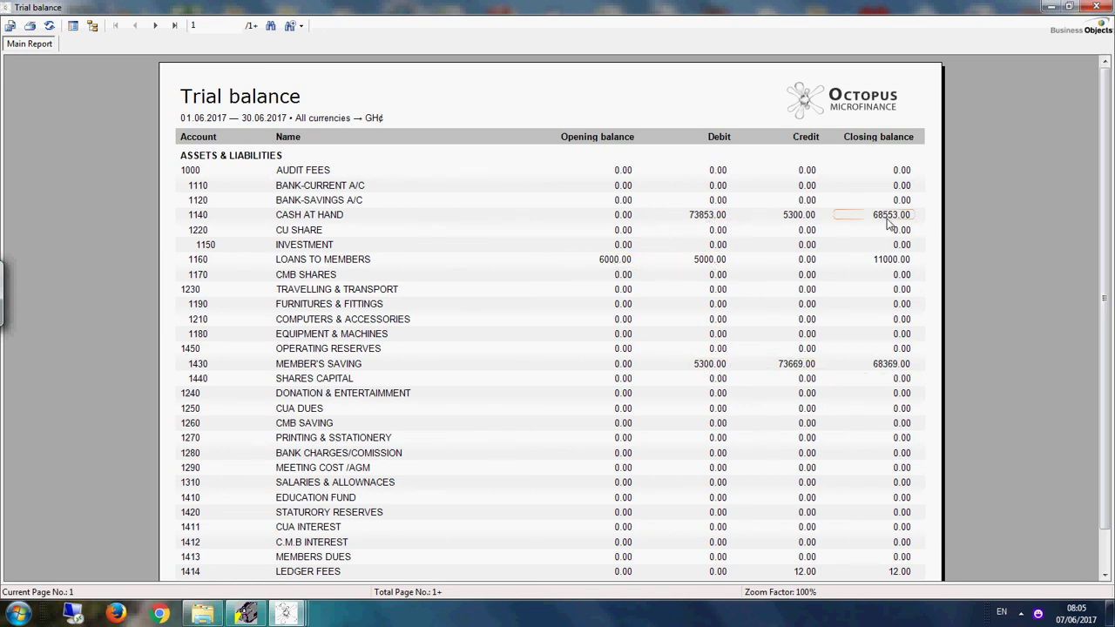
pyautogui.click(155, 25)
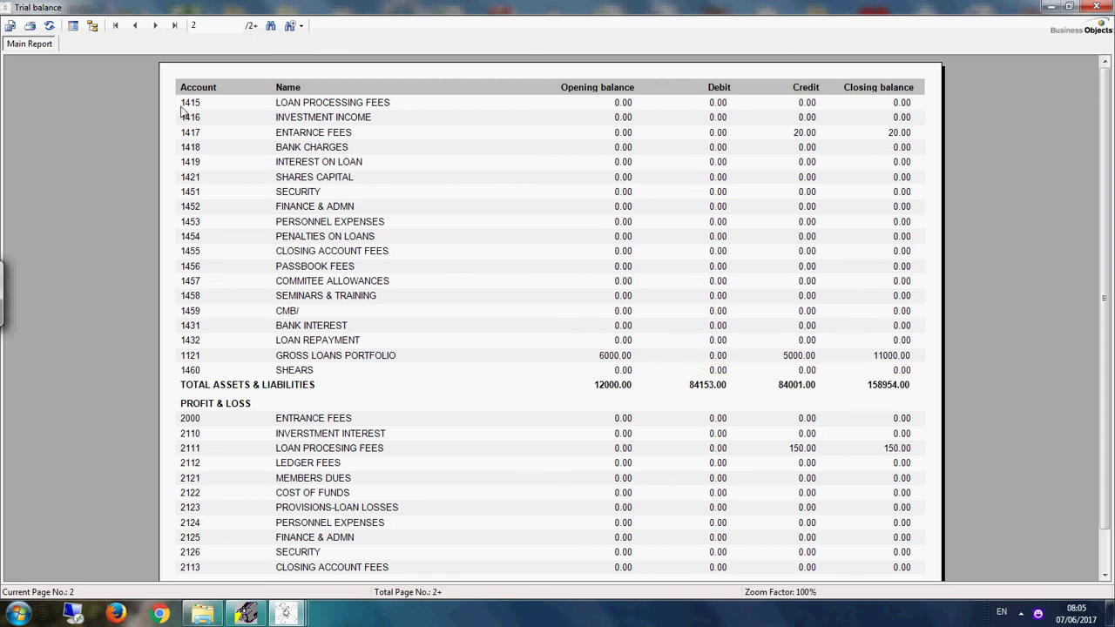
pyautogui.click(154, 26)
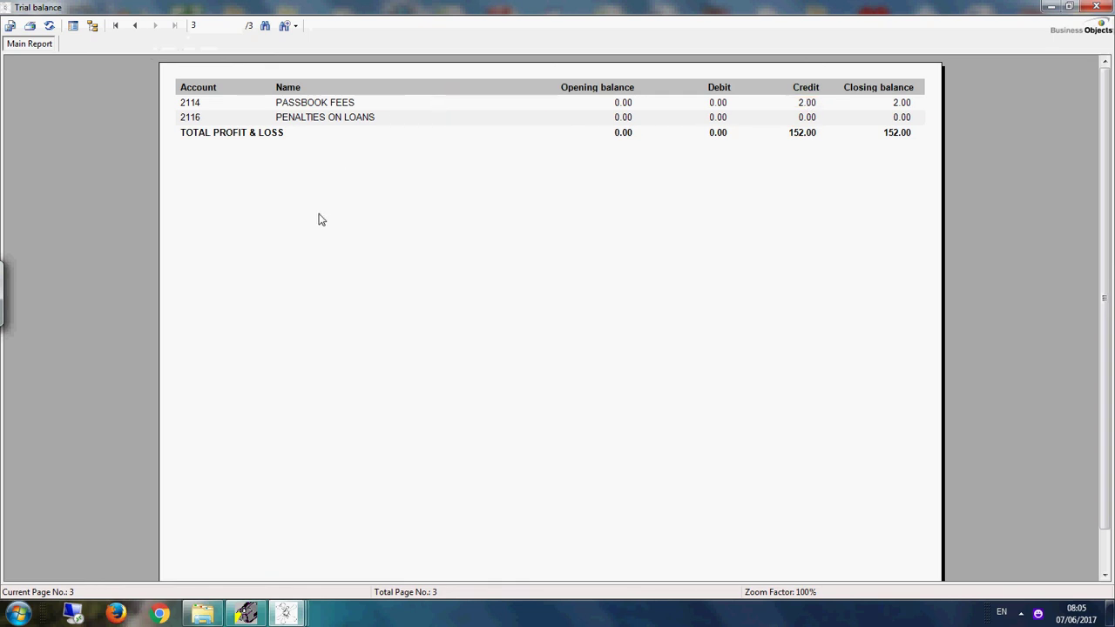
pyautogui.click(135, 26)
pyautogui.click(1095, 7)
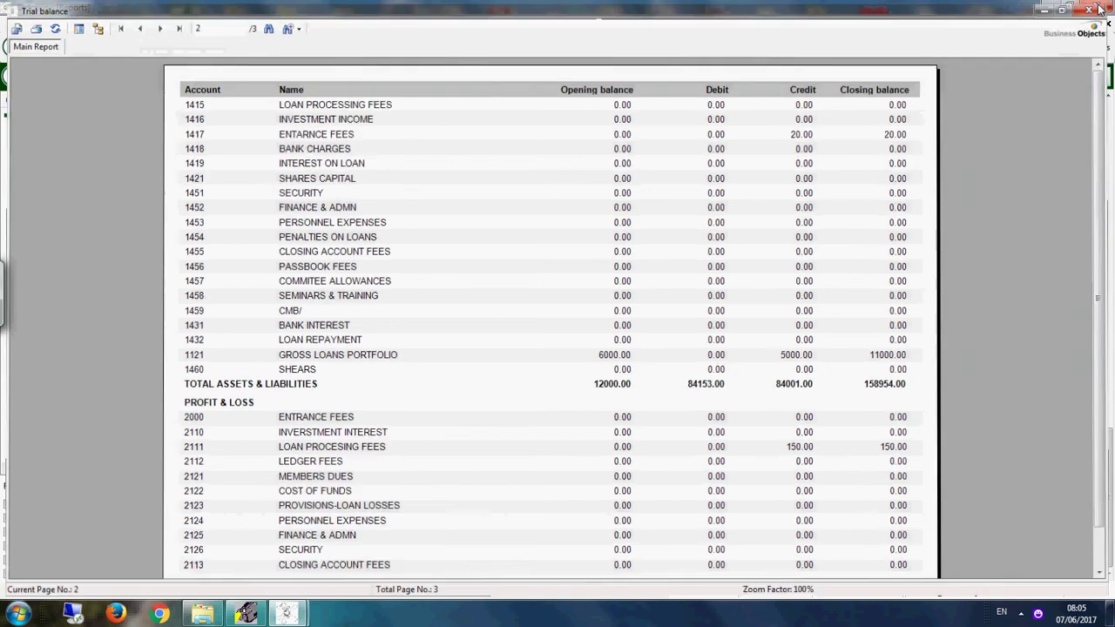
pyautogui.click(1108, 152)
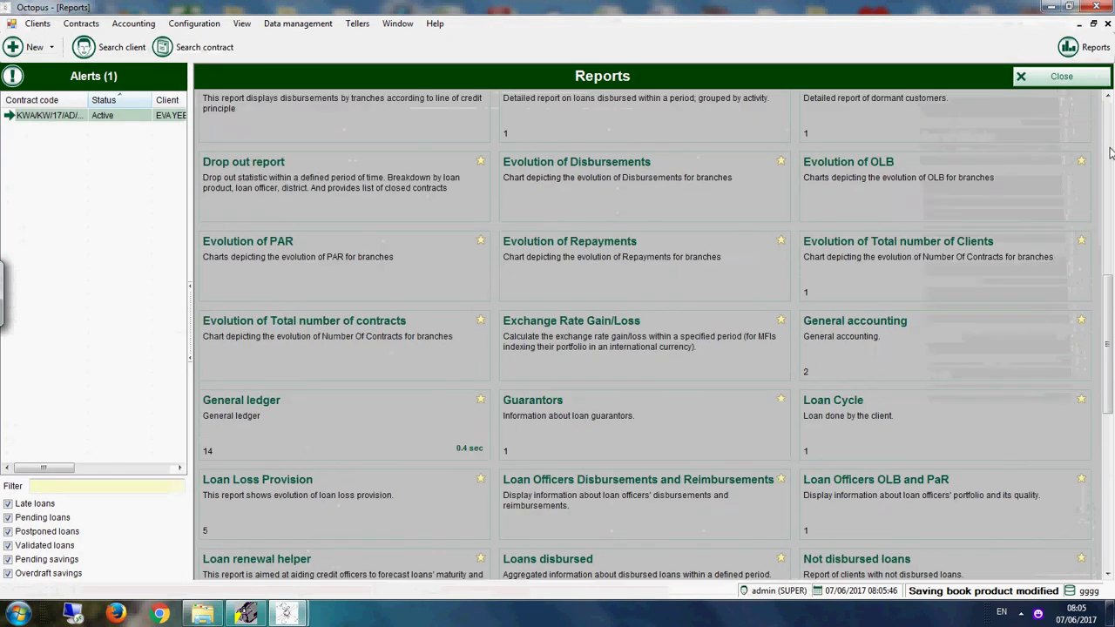
# Step: Open the Chart of accounts from the Accounting menu
pyautogui.moveTo(1108, 153); pyautogui.dragTo(1111, 424)
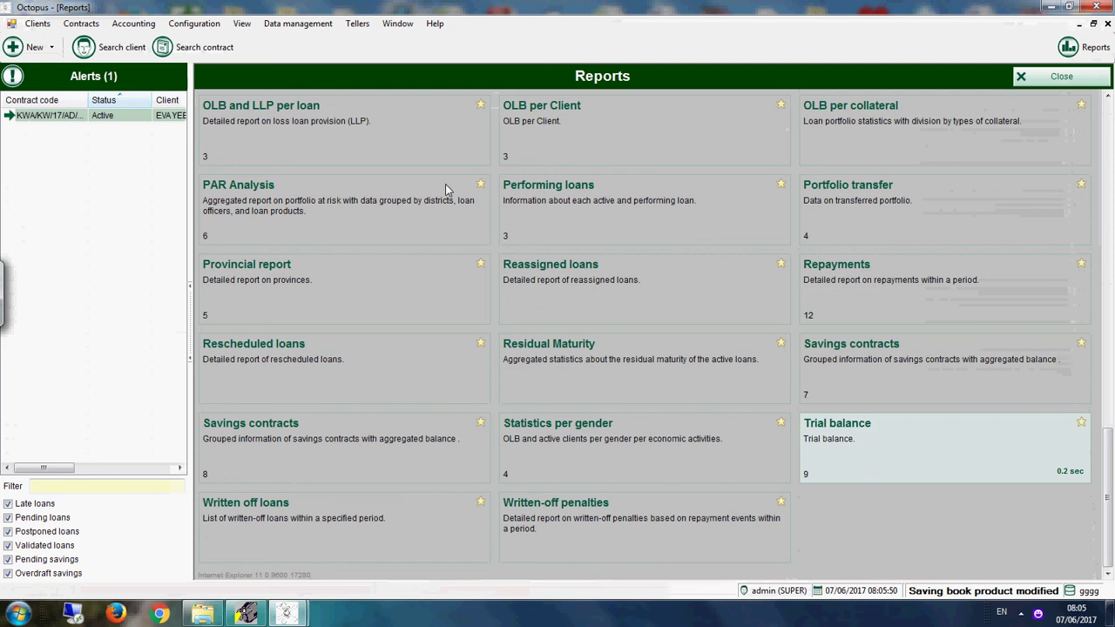
pyautogui.click(133, 24)
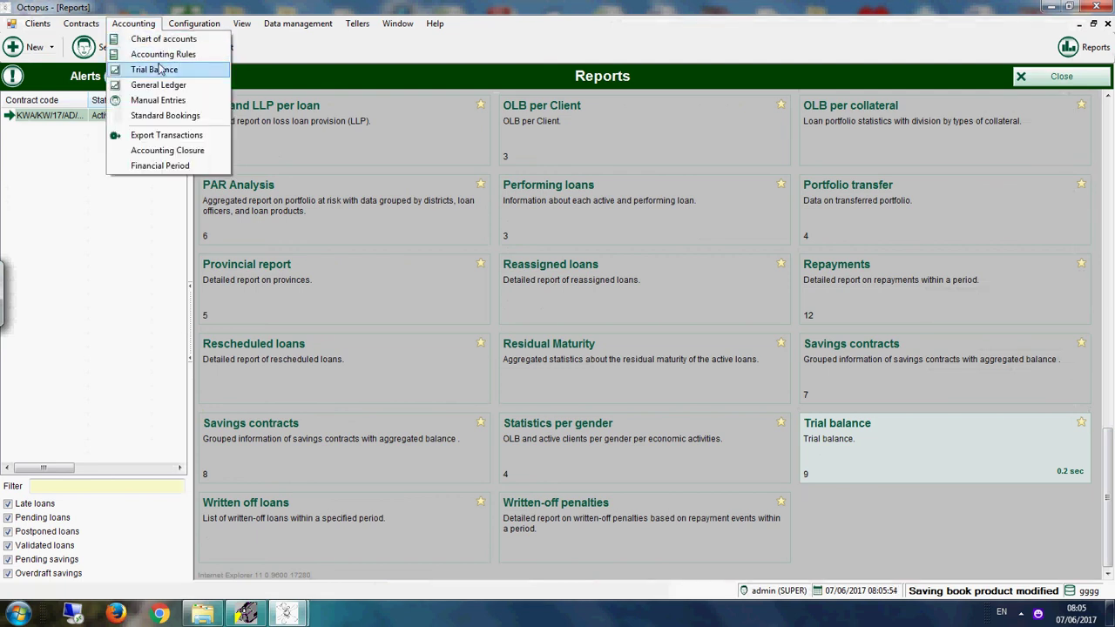
pyautogui.click(173, 44)
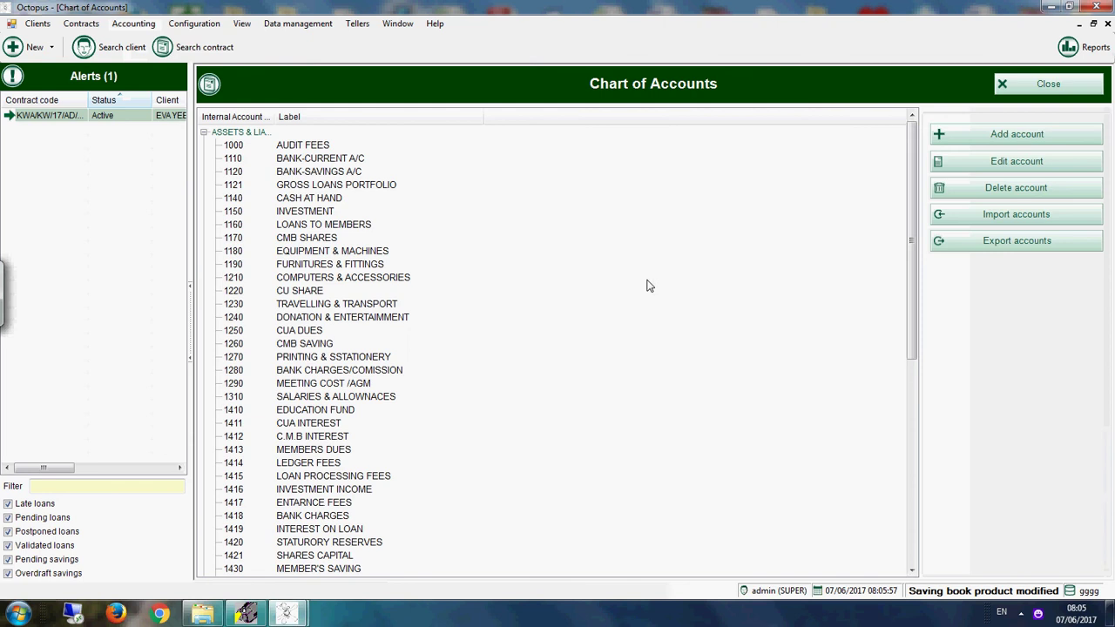
pyautogui.click(912, 379)
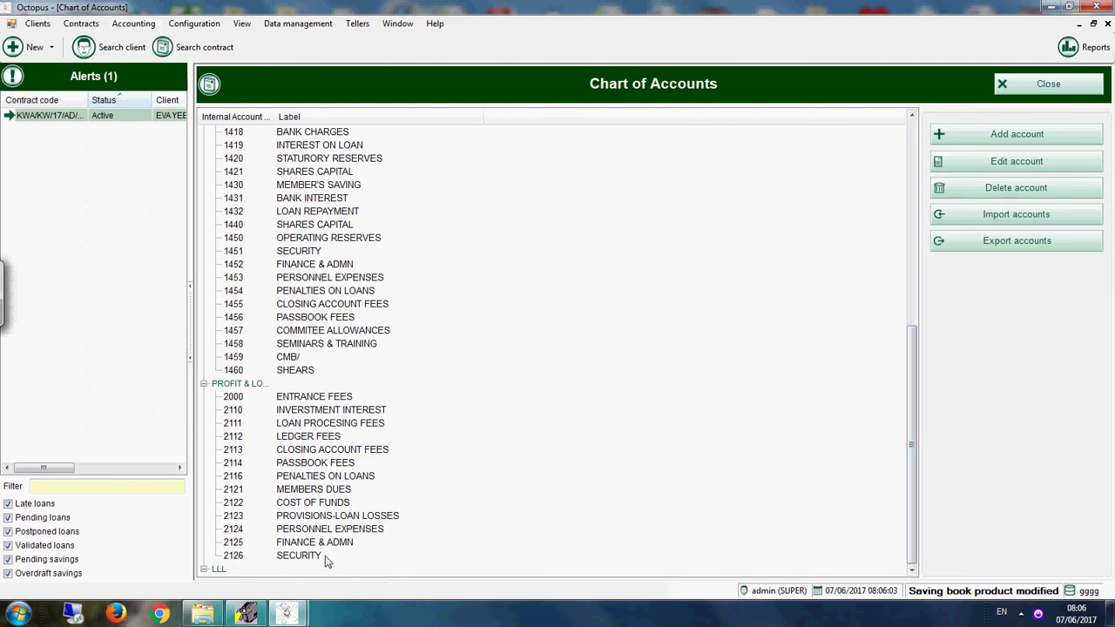
# Step: Add a new account category named BALANCE SHEET and save it
pyautogui.click(1001, 138)
pyautogui.click(511, 183)
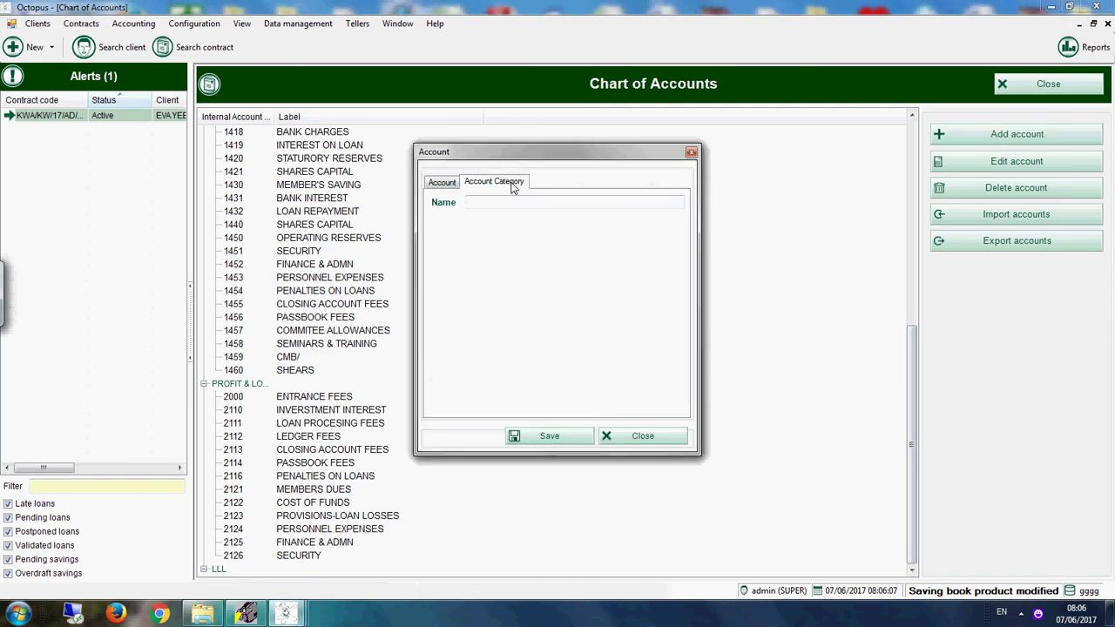
pyautogui.click(514, 204)
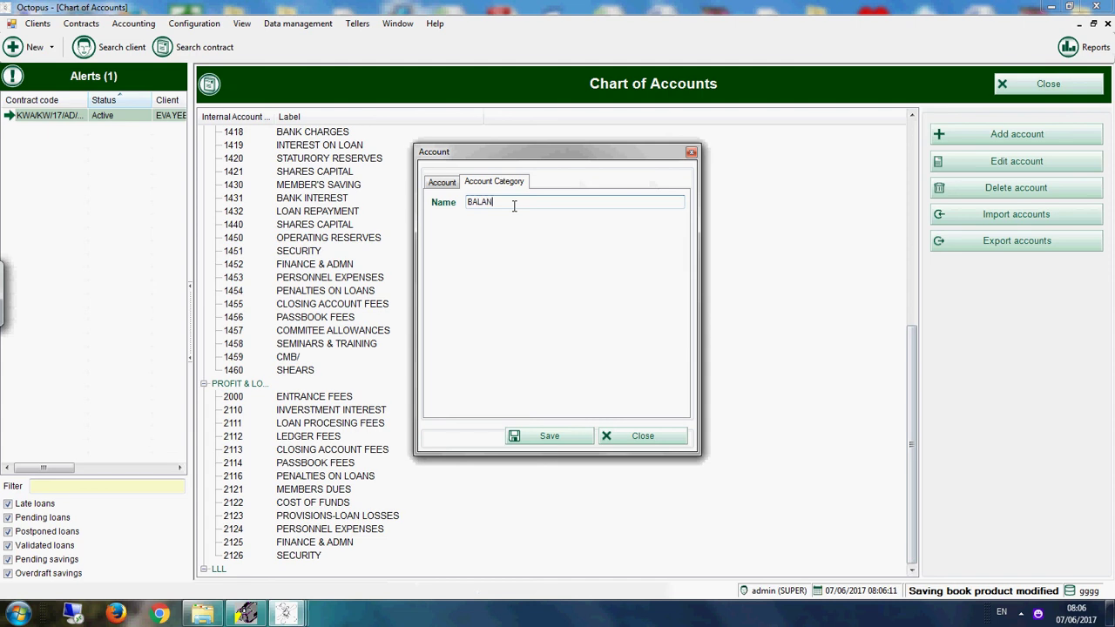
pyautogui.write('BALANCE SHEET')
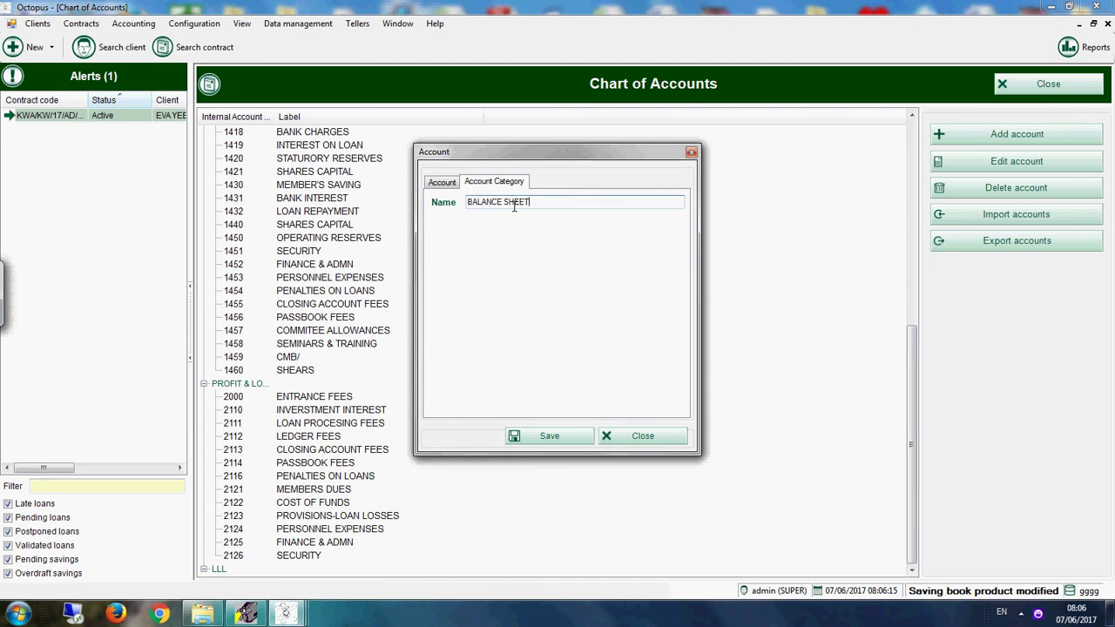
pyautogui.doubleClick(482, 208)
pyautogui.click(542, 434)
pyautogui.click(542, 436)
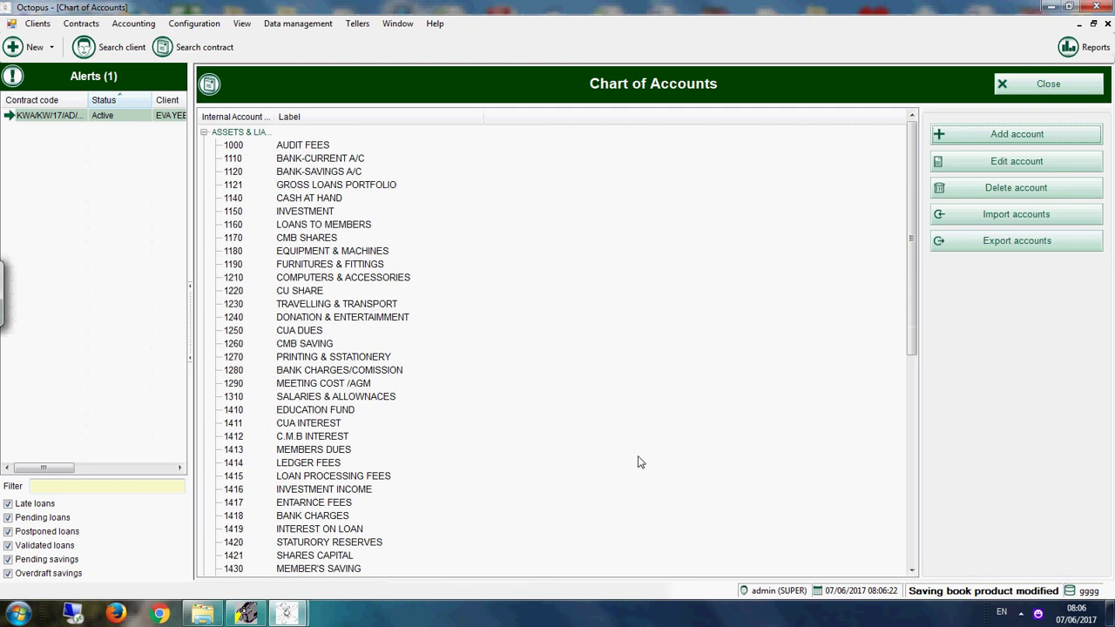
# Step: Add credit account 600 LIABILITIES under the BALANCE SHEET category
pyautogui.click(912, 558)
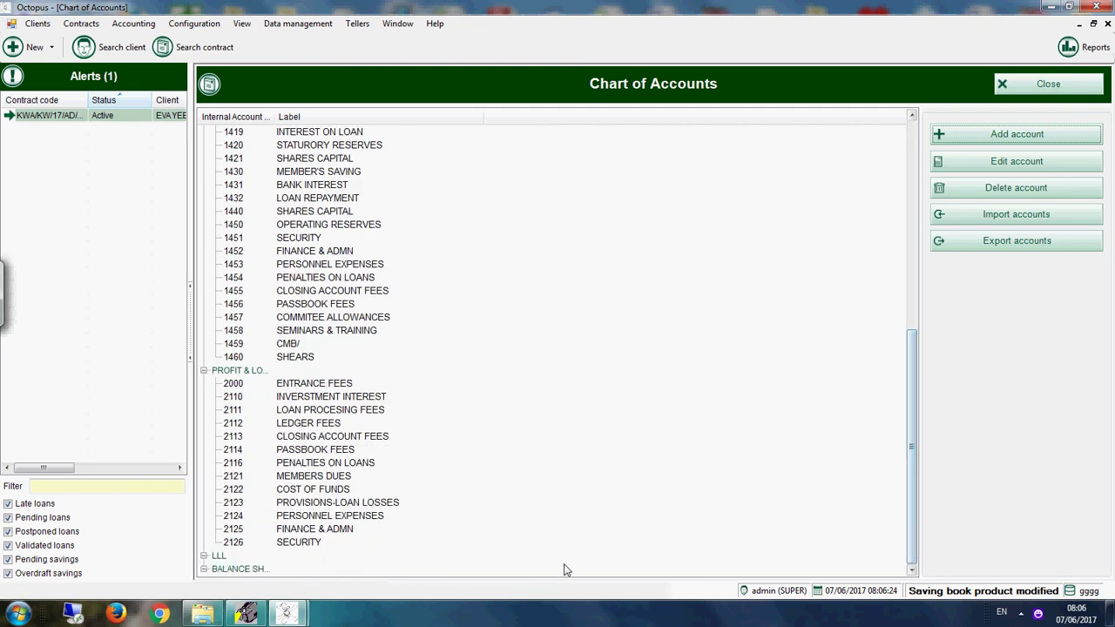
pyautogui.click(244, 571)
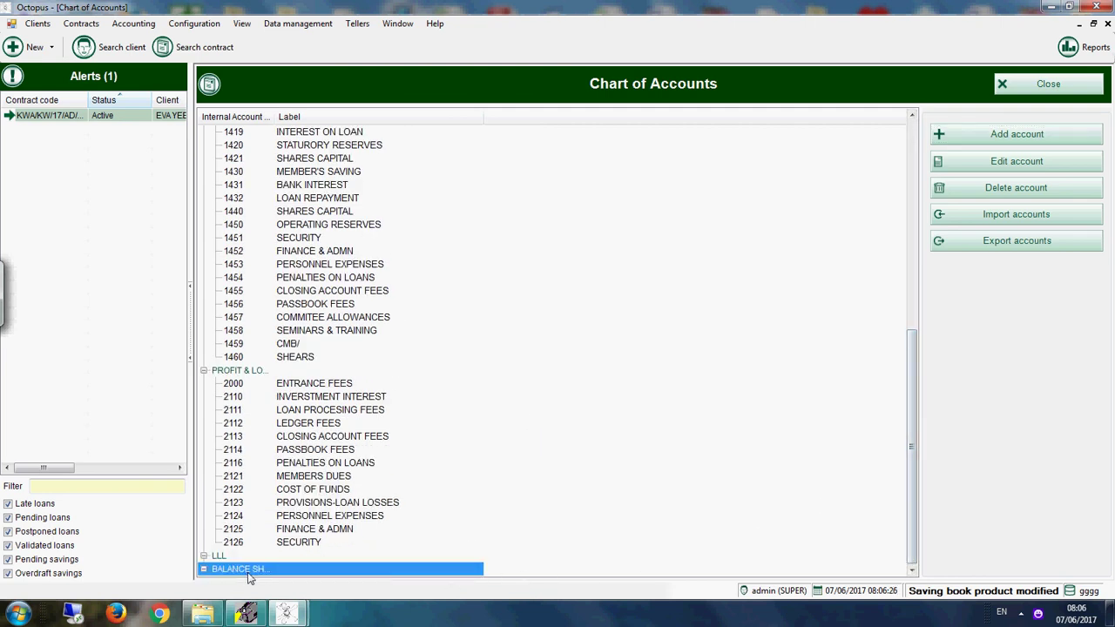
pyautogui.click(992, 134)
pyautogui.click(459, 250)
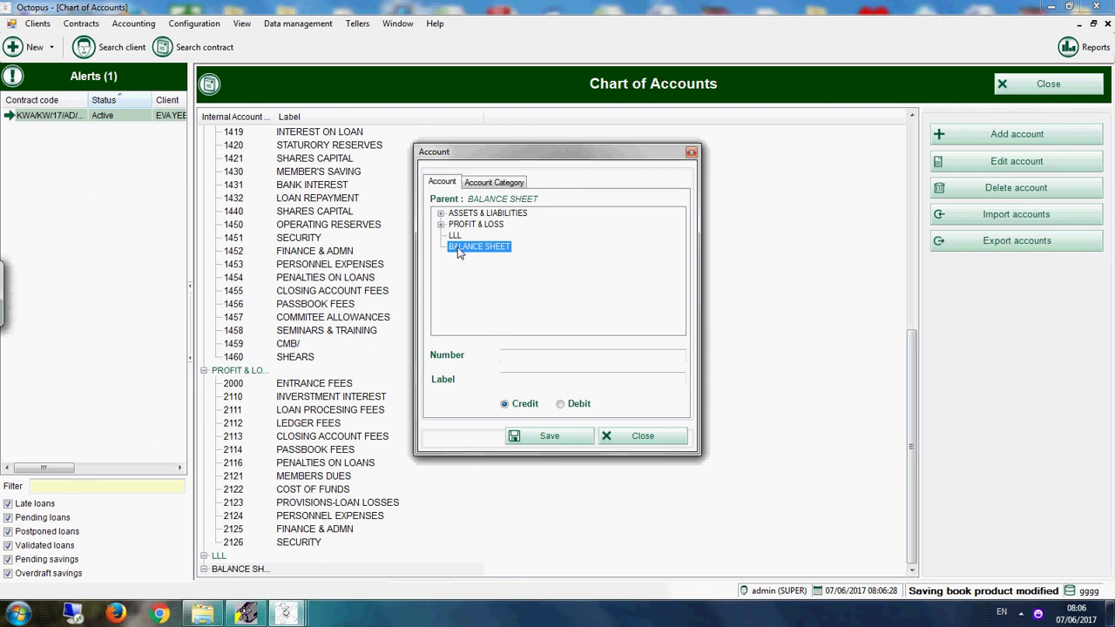
pyautogui.click(510, 355)
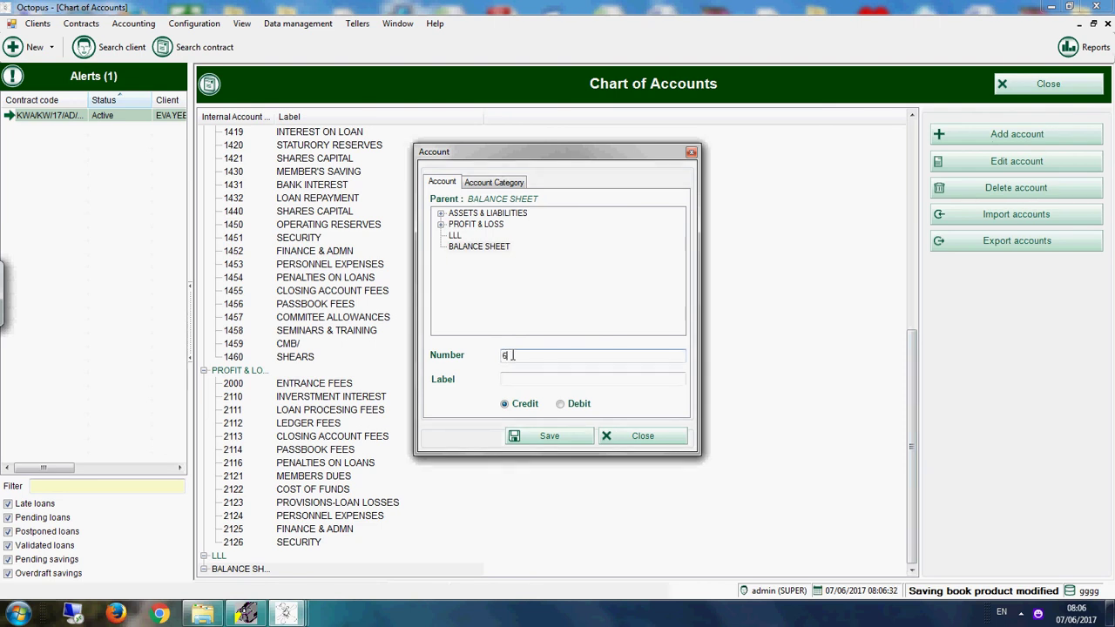
pyautogui.click(528, 380)
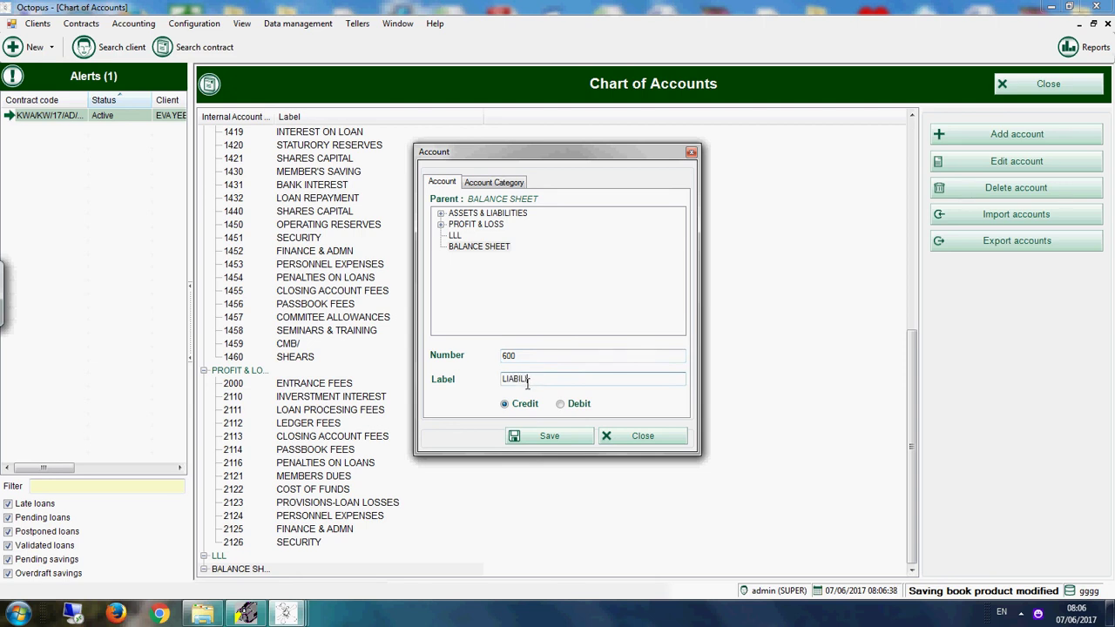
pyautogui.write('LIABILITIES')
pyautogui.click(485, 249)
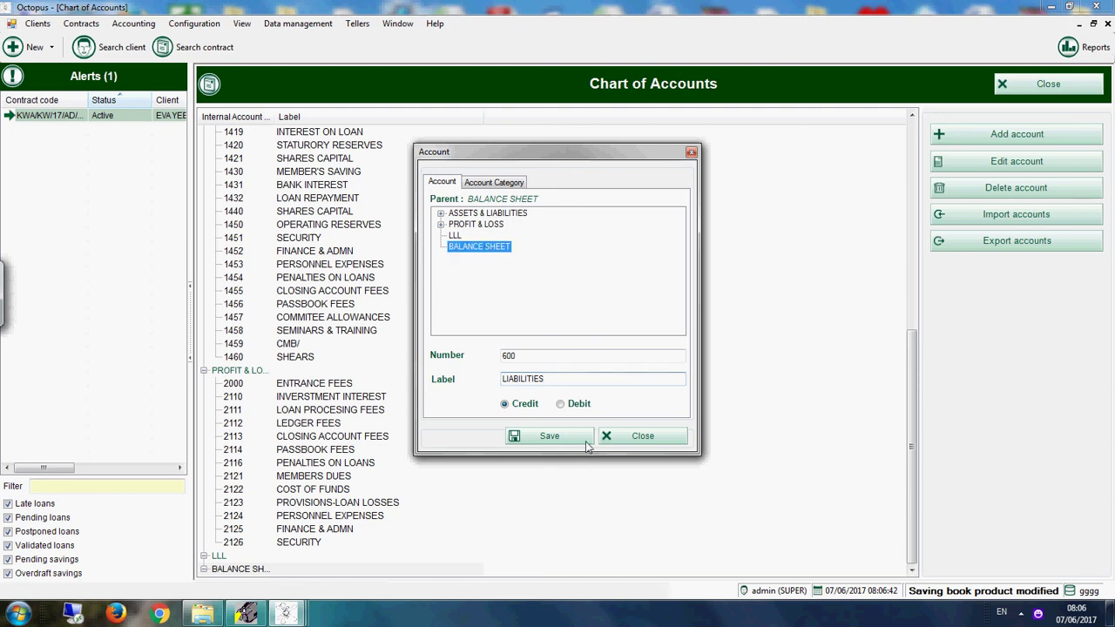
pyautogui.click(575, 440)
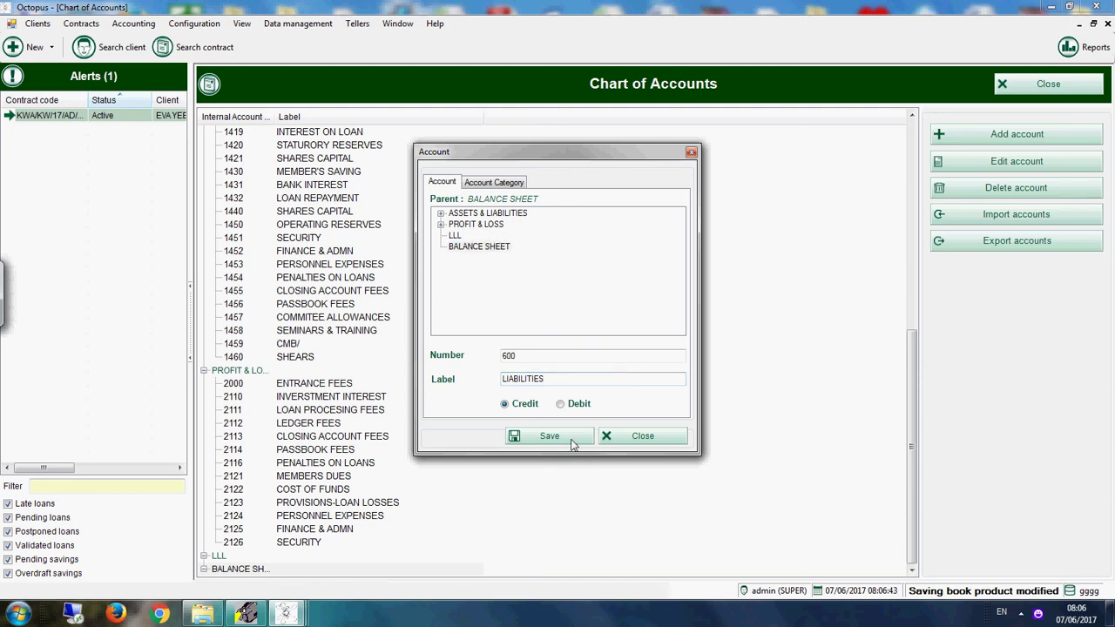
pyautogui.click(991, 145)
# Step: Add debit account 601 labelled ASSETD under BALANCE SHEET and save it
pyautogui.click(486, 248)
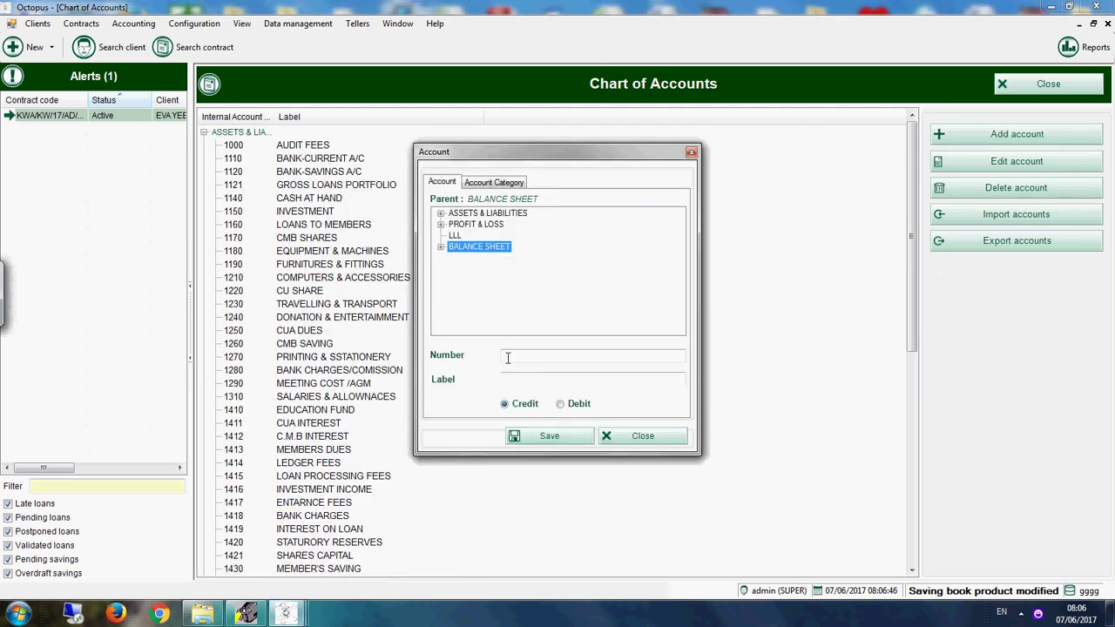
pyautogui.click(507, 357)
pyautogui.click(450, 247)
pyautogui.click(440, 246)
pyautogui.click(524, 357)
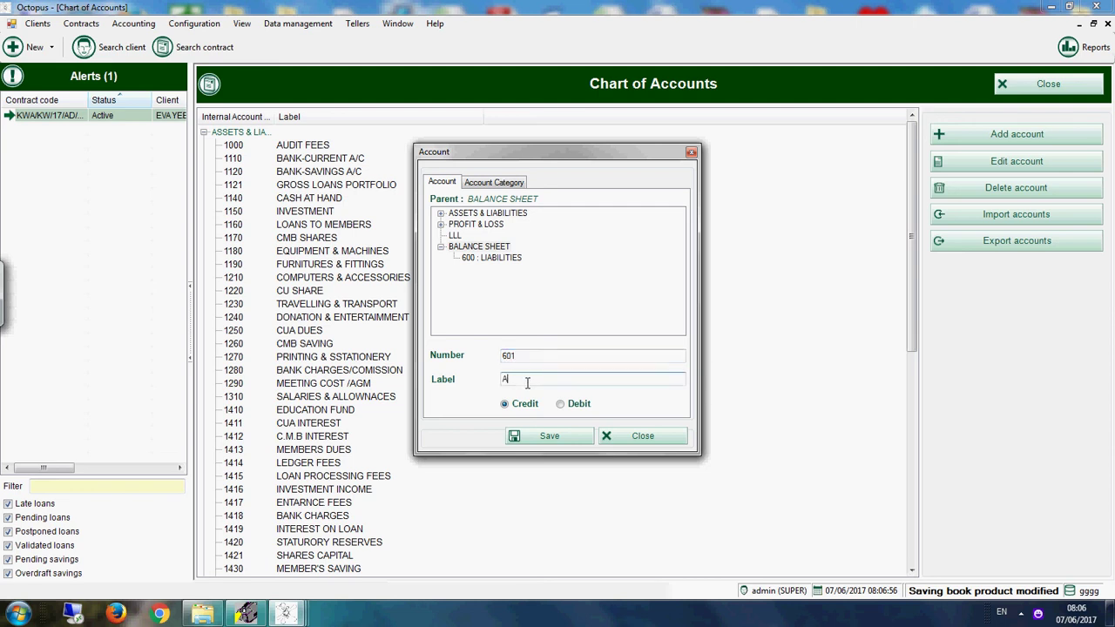
pyautogui.click(527, 382)
pyautogui.write('ASSETD')
pyautogui.click(563, 406)
pyautogui.click(490, 246)
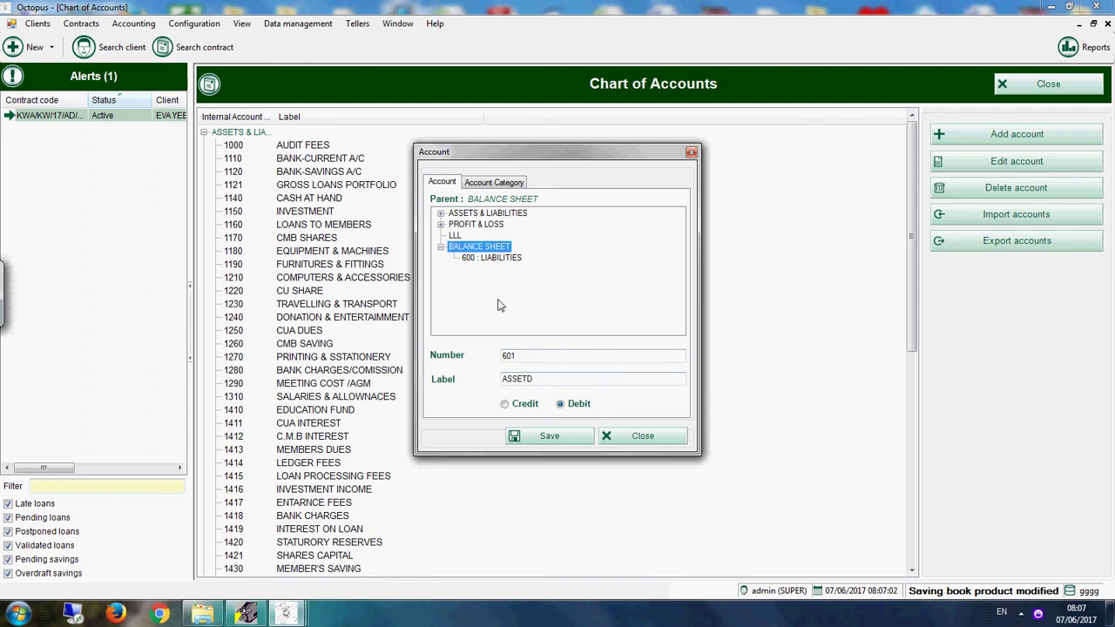
pyautogui.click(551, 437)
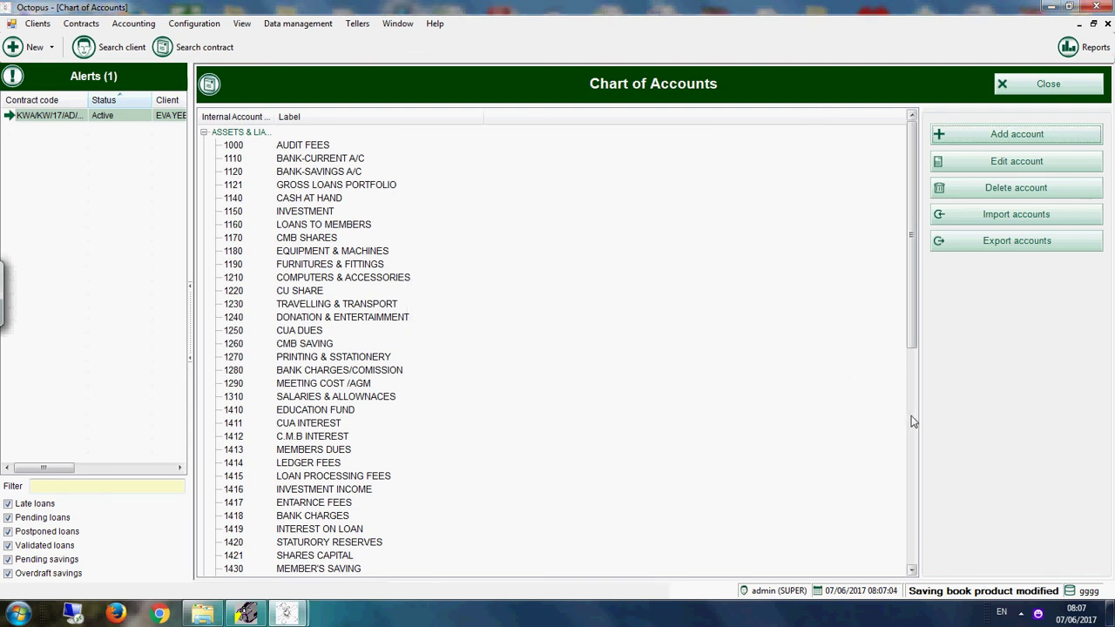
# Step: Edit account 601 to correct its label from ASSETD to ASSETS
pyautogui.scroll(-10, 911, 418)
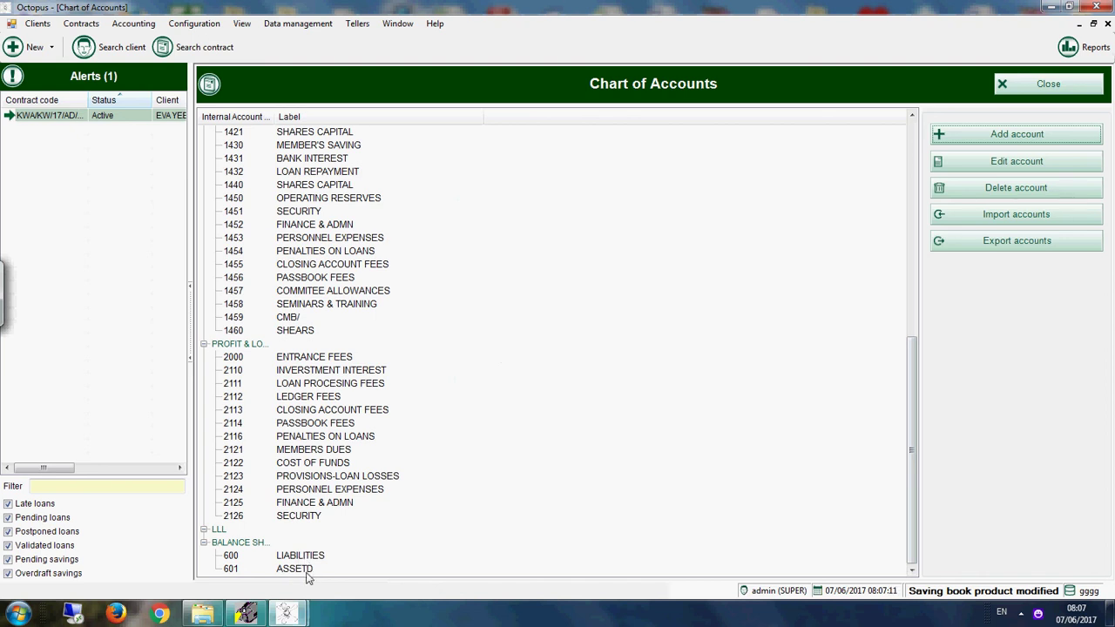
pyautogui.click(305, 568)
pyautogui.click(971, 167)
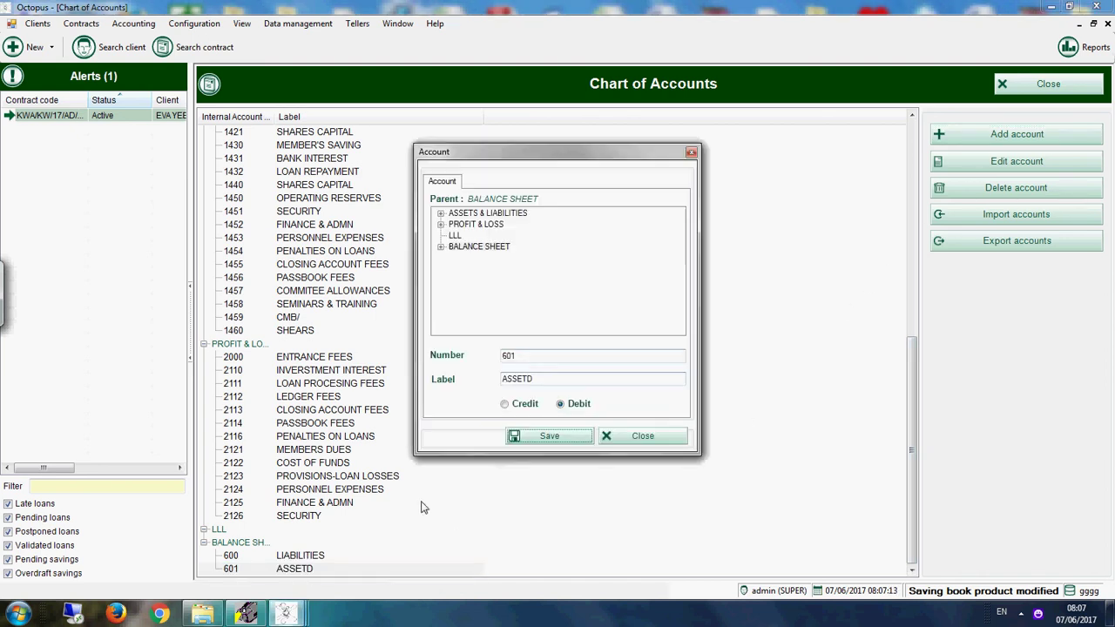
pyautogui.click(548, 380)
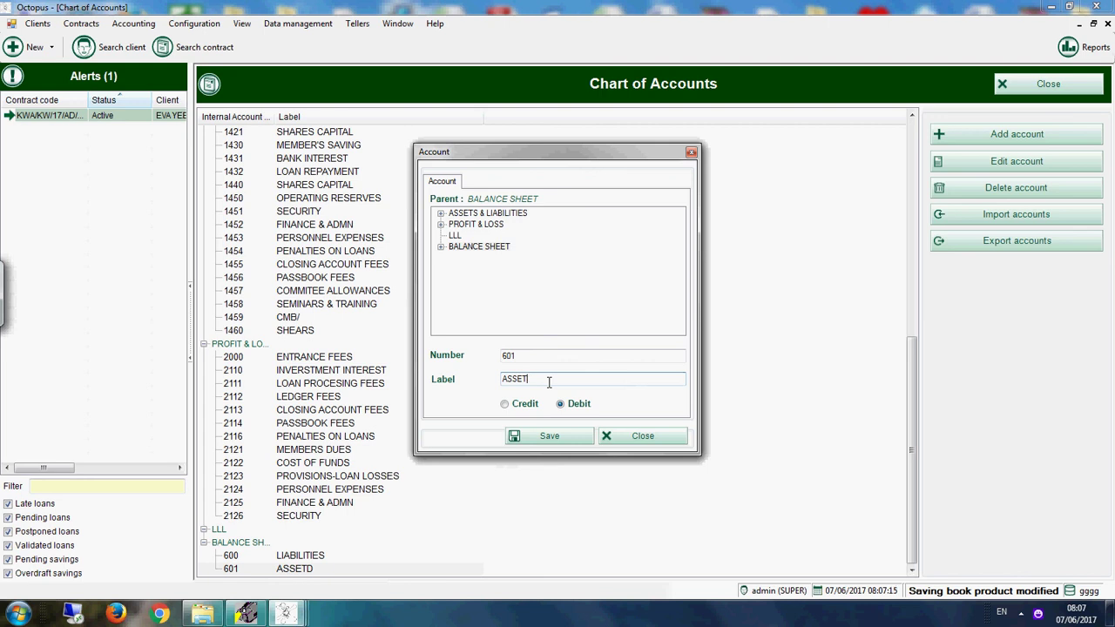
pyautogui.click(540, 434)
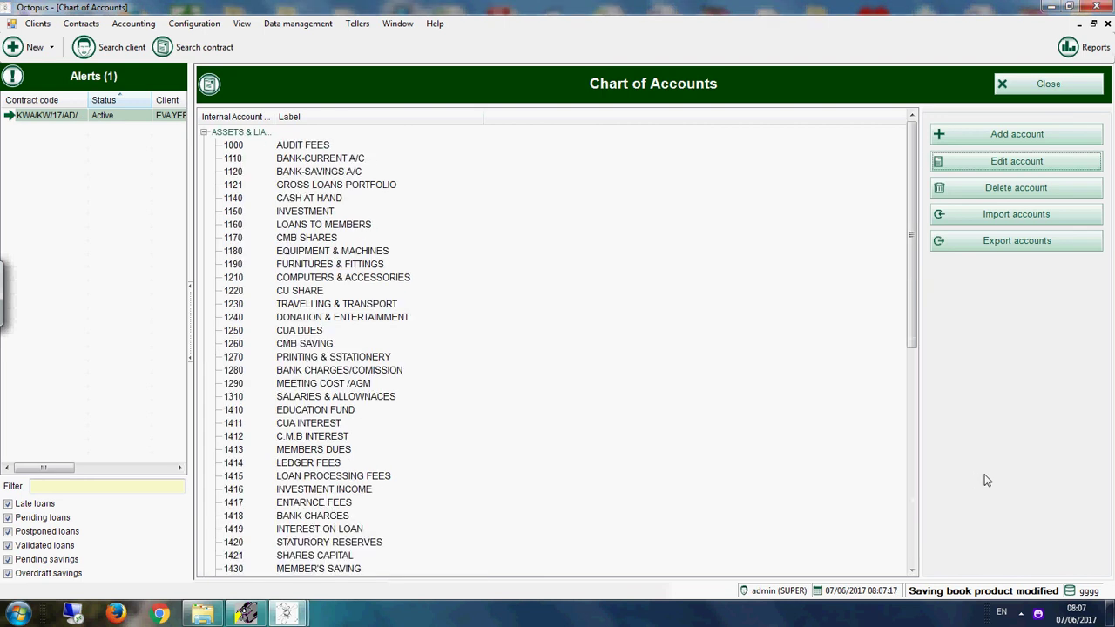
pyautogui.click(913, 513)
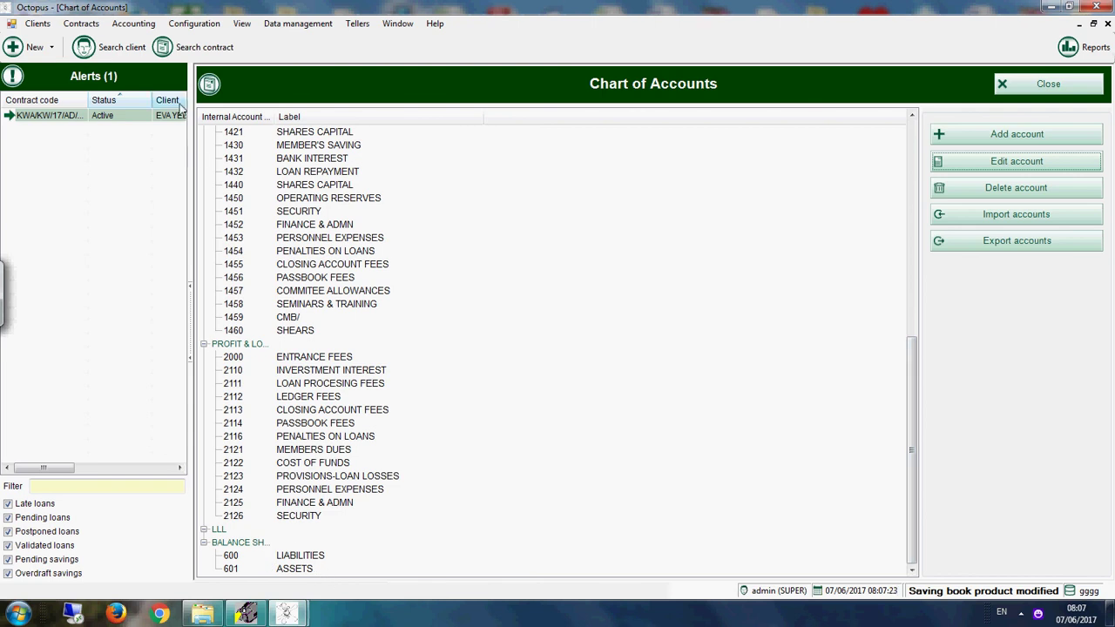
# Step: Open Accounting Rules, discard a new rule unsaved, and close Accounting Rules and Chart of Accounts
pyautogui.click(146, 27)
pyautogui.click(155, 54)
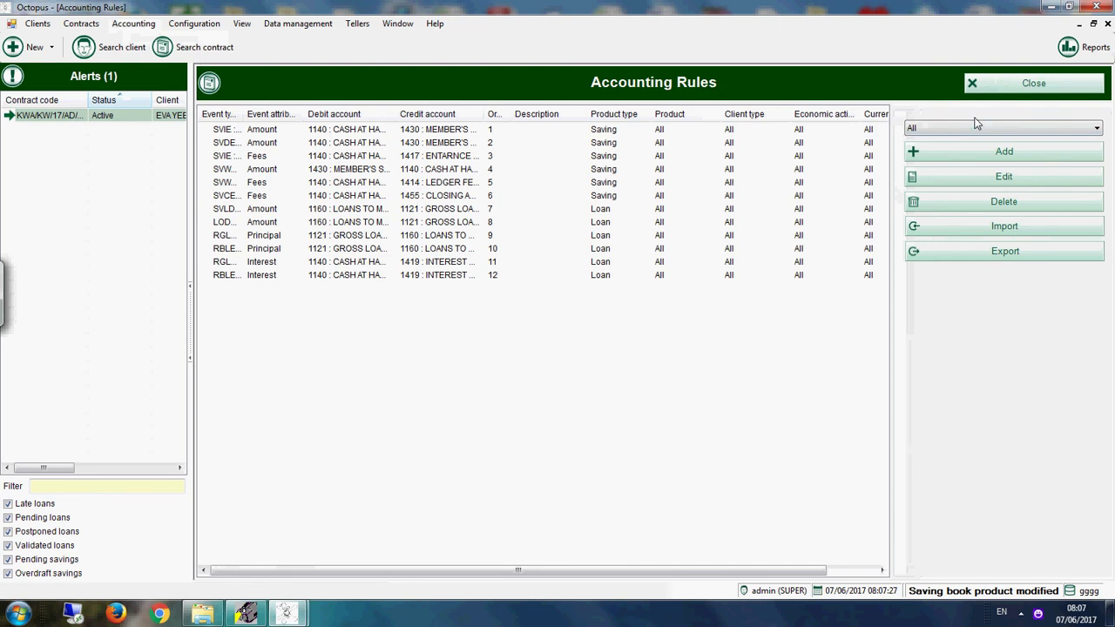
pyautogui.click(981, 156)
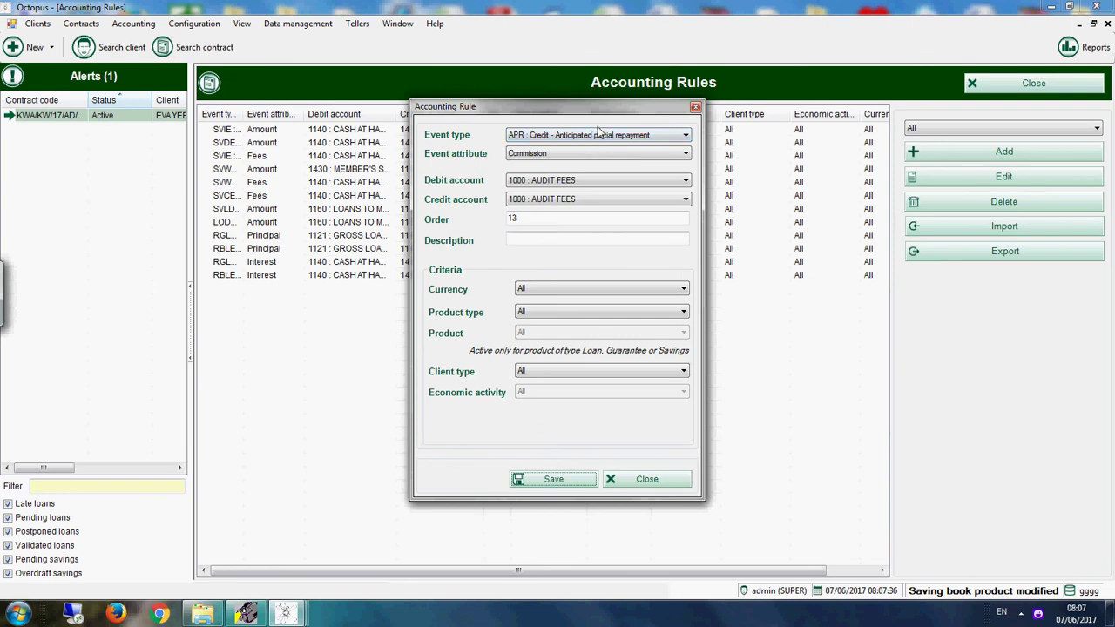
pyautogui.click(652, 480)
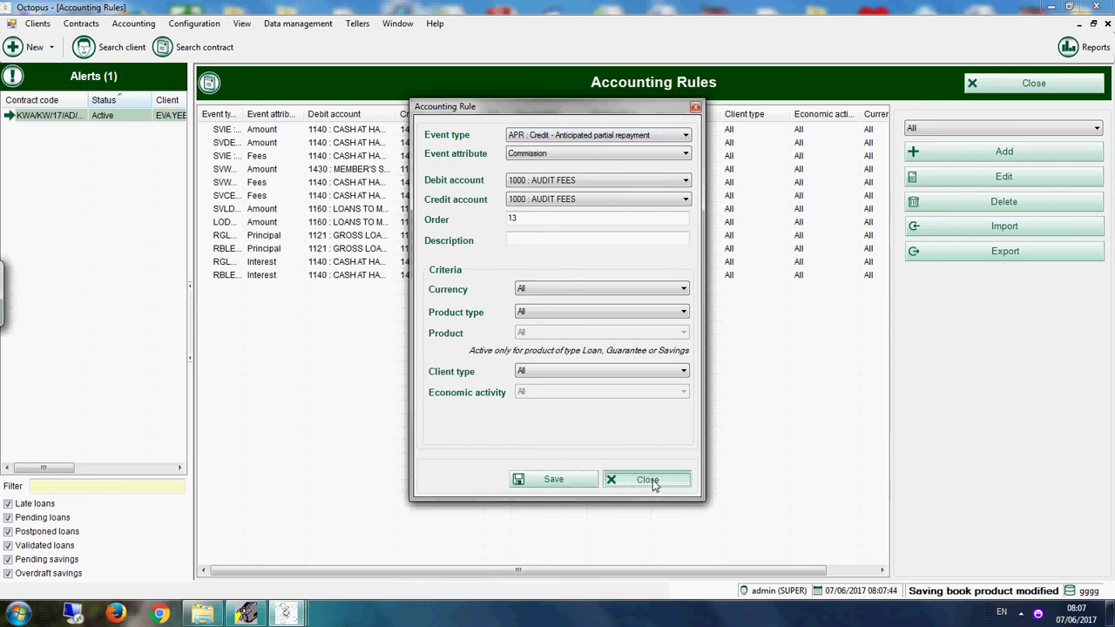
pyautogui.click(1037, 83)
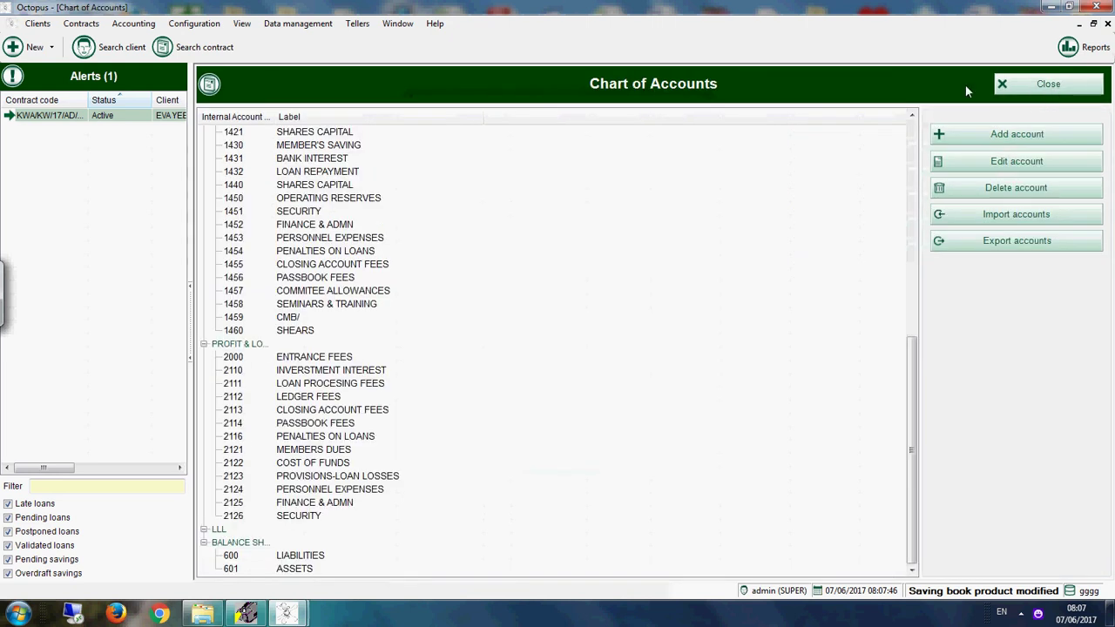
pyautogui.click(1071, 84)
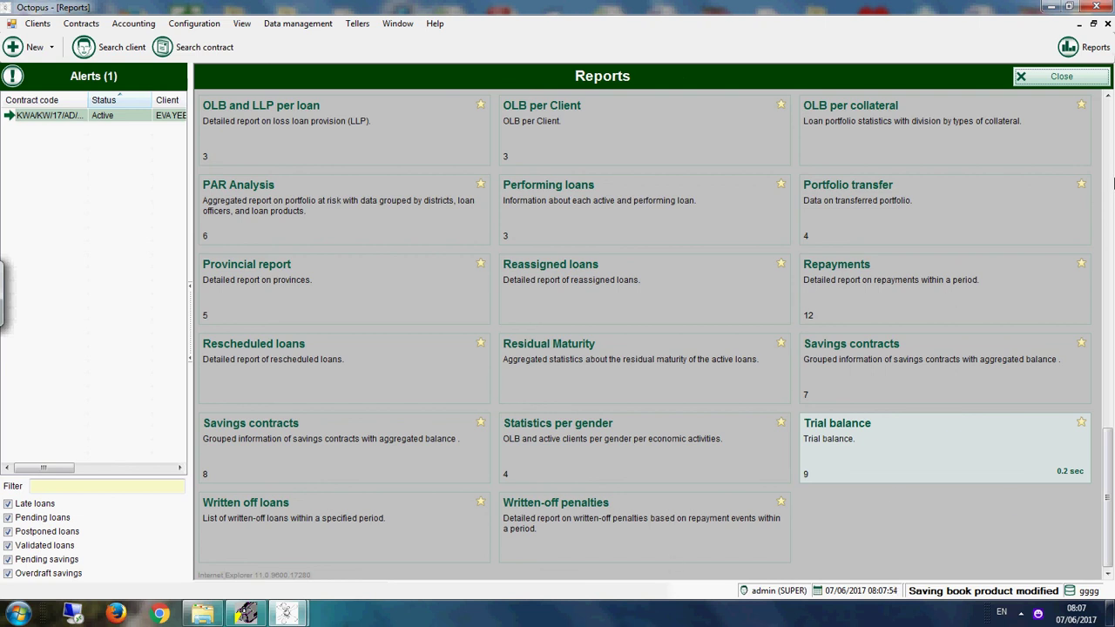
# Step: Show reports from All categories, then close the Reports window to reach the Start Page
pyautogui.scroll(15, 1106, 174)
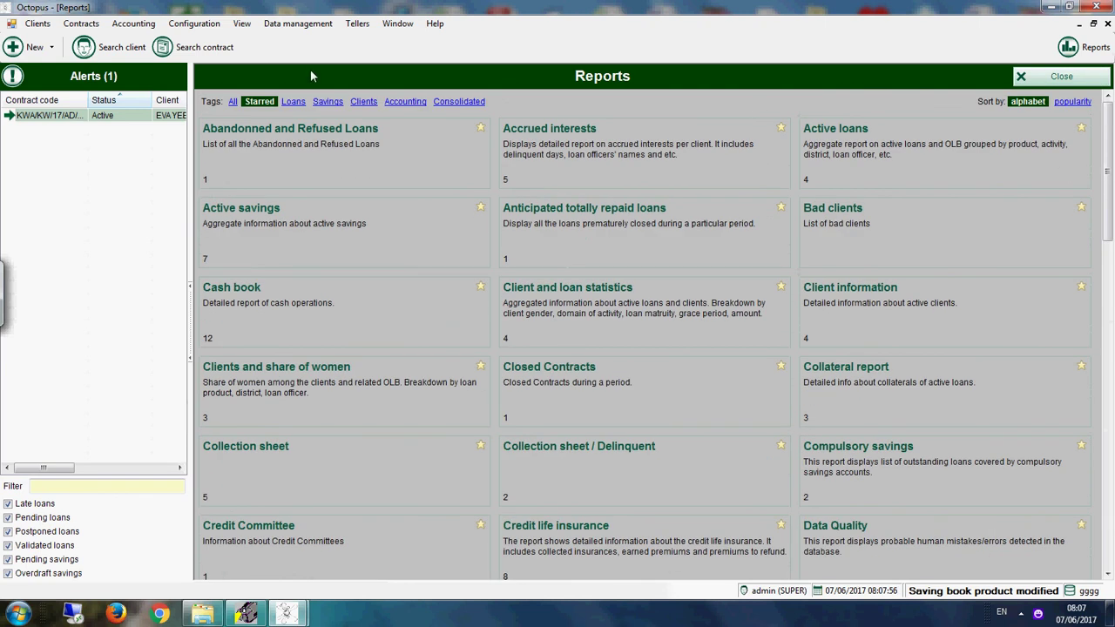
pyautogui.click(232, 102)
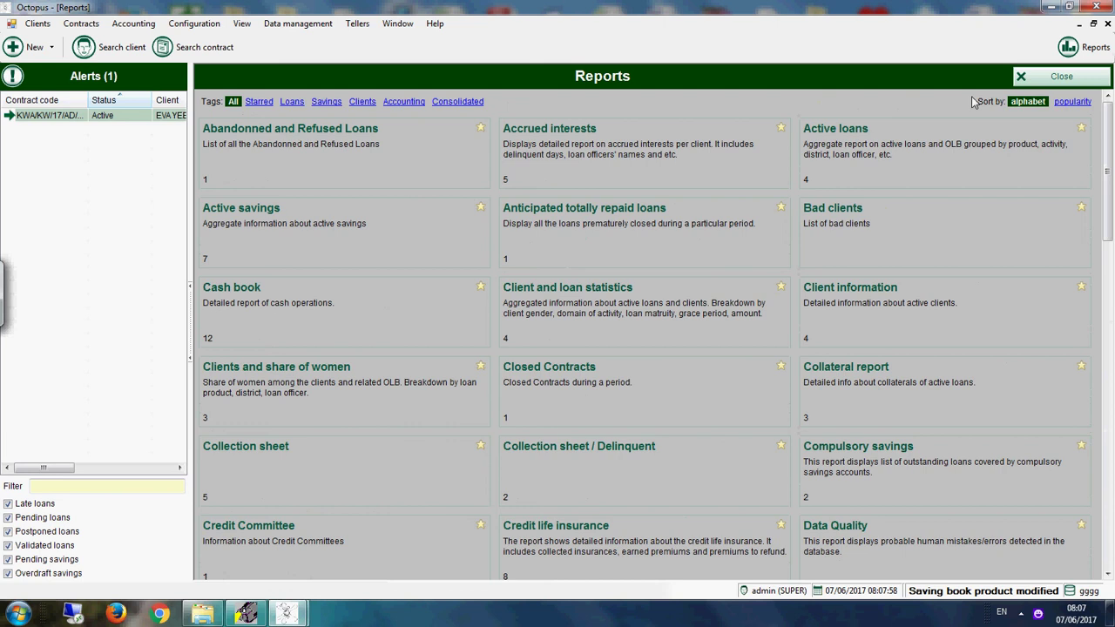
pyautogui.click(1080, 80)
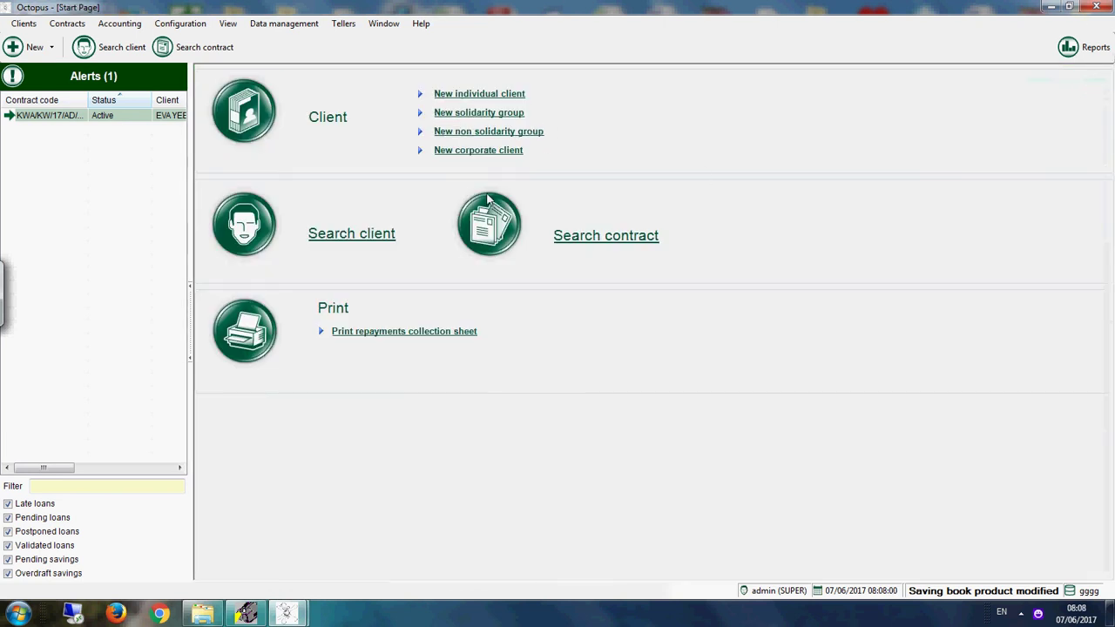
# Step: Find the client through their current account contract and add a KIDDY ACCOUNT savings book
pyautogui.click(610, 236)
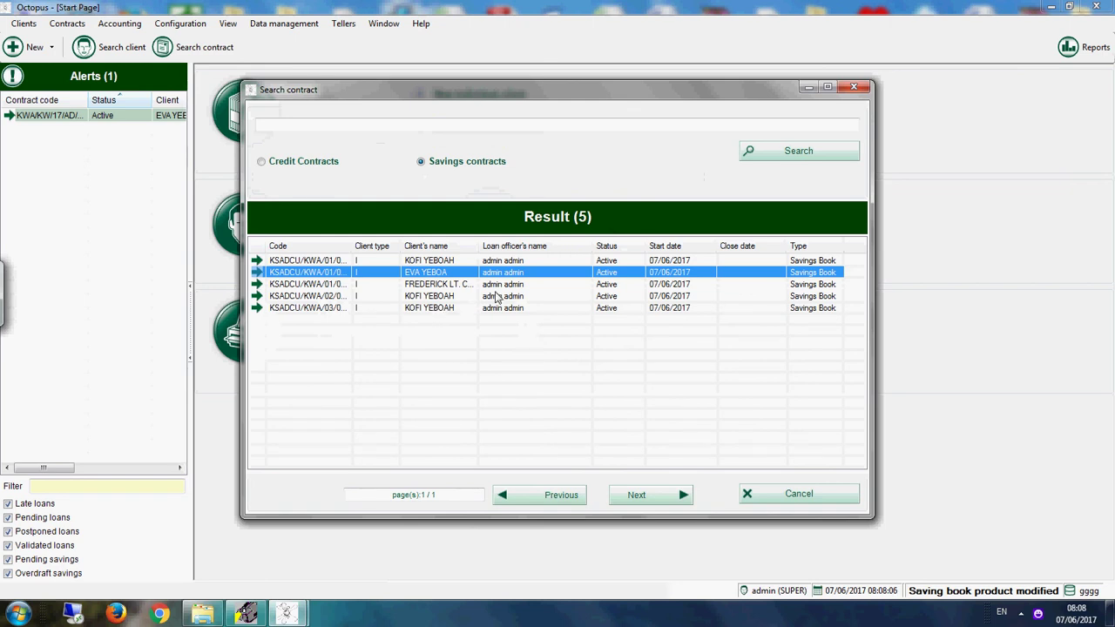
pyautogui.click(444, 288)
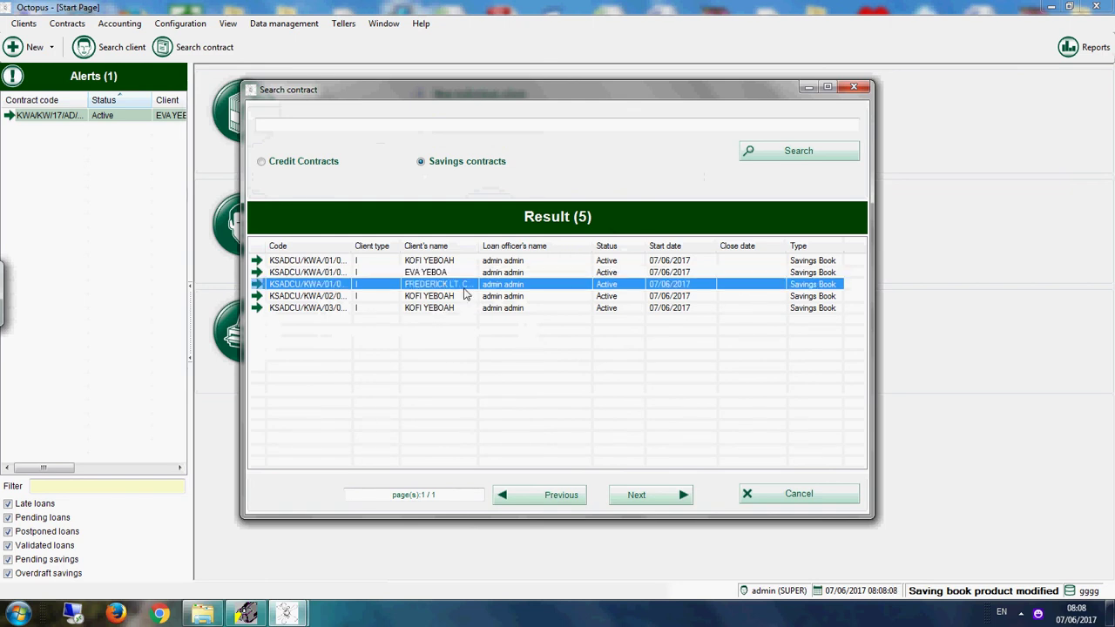
pyautogui.doubleClick(466, 294)
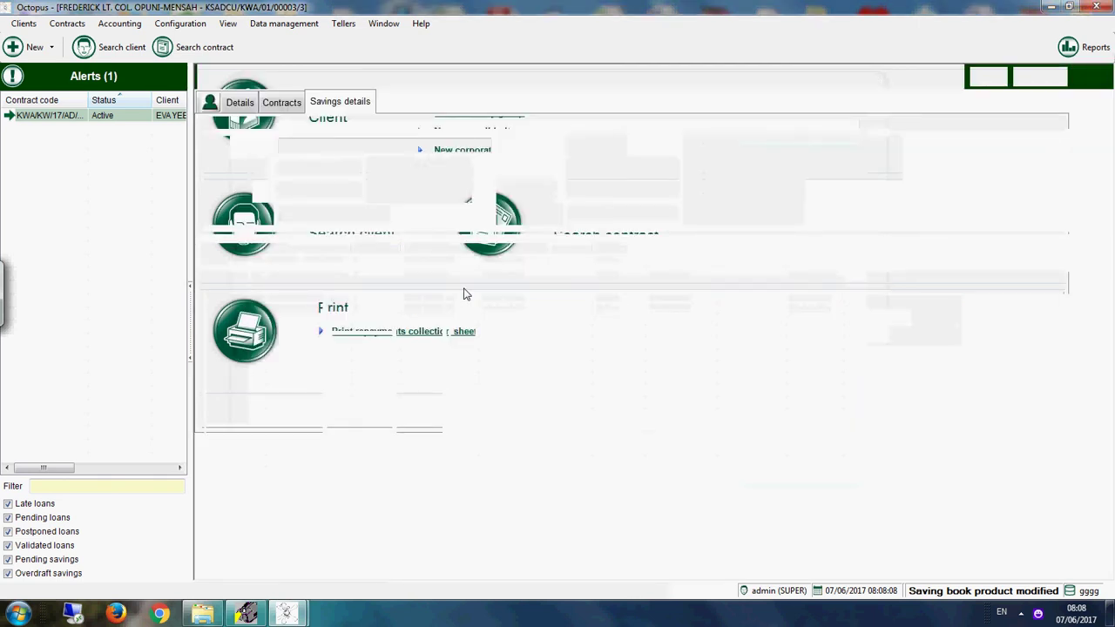
pyautogui.click(279, 103)
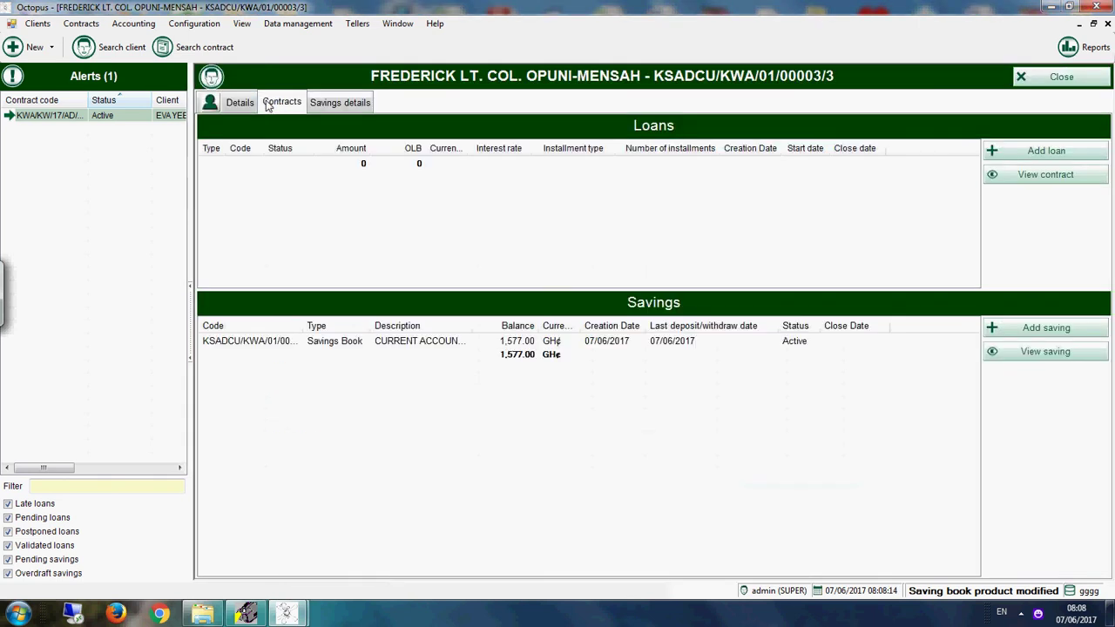
pyautogui.click(1036, 328)
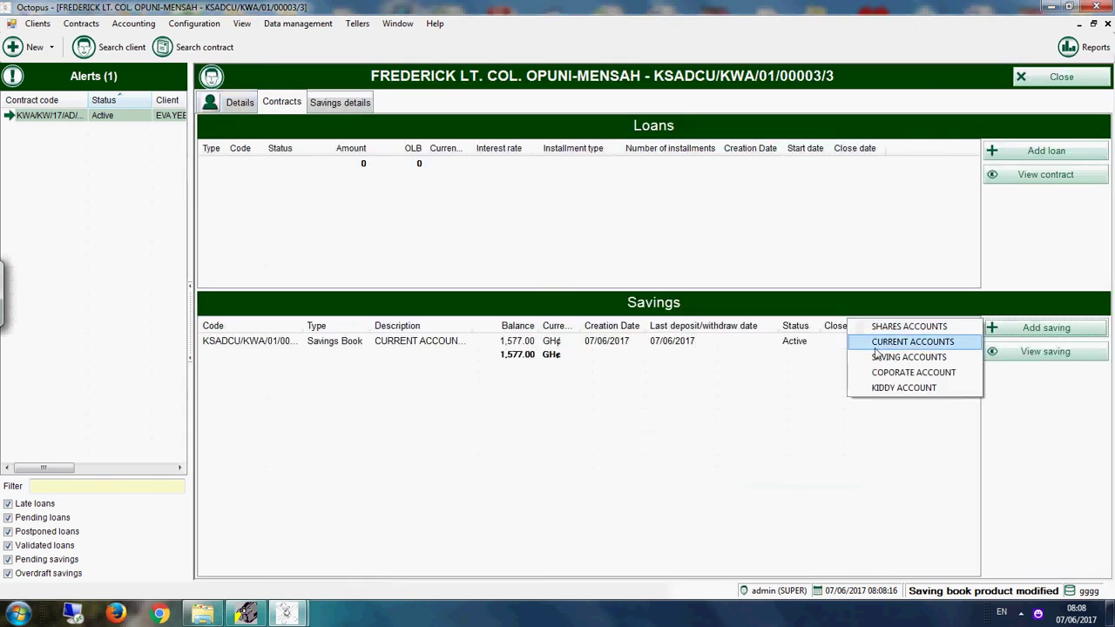
pyautogui.click(884, 391)
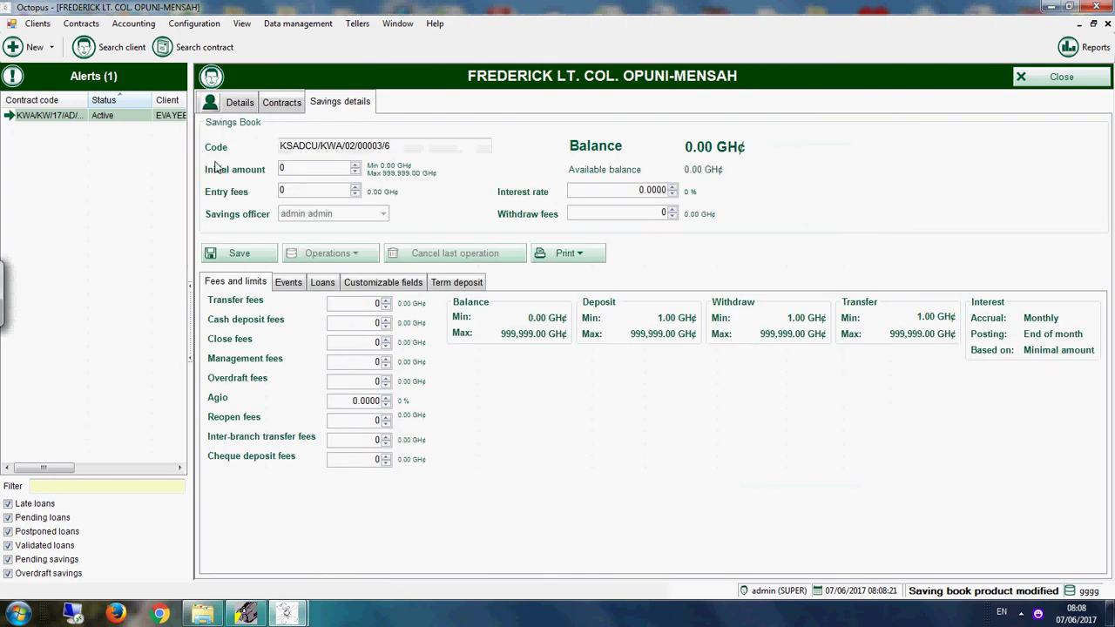
# Step: Enter the 7000 initial amount and dismiss the invalid transfer account error on saving
pyautogui.click(296, 170)
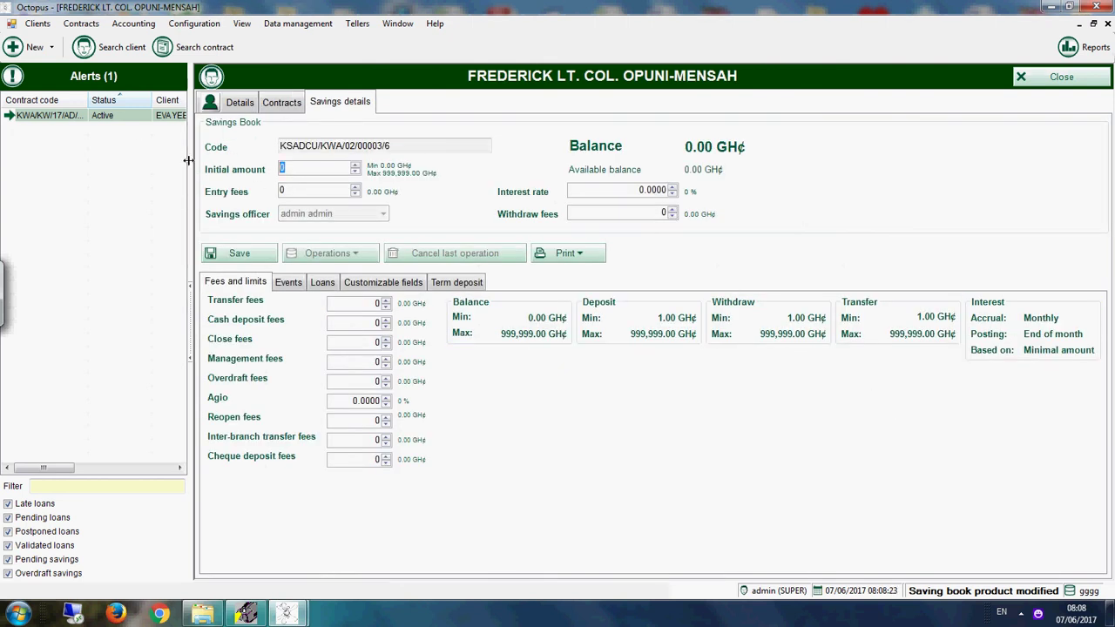
pyautogui.write('7000')
pyautogui.click(251, 256)
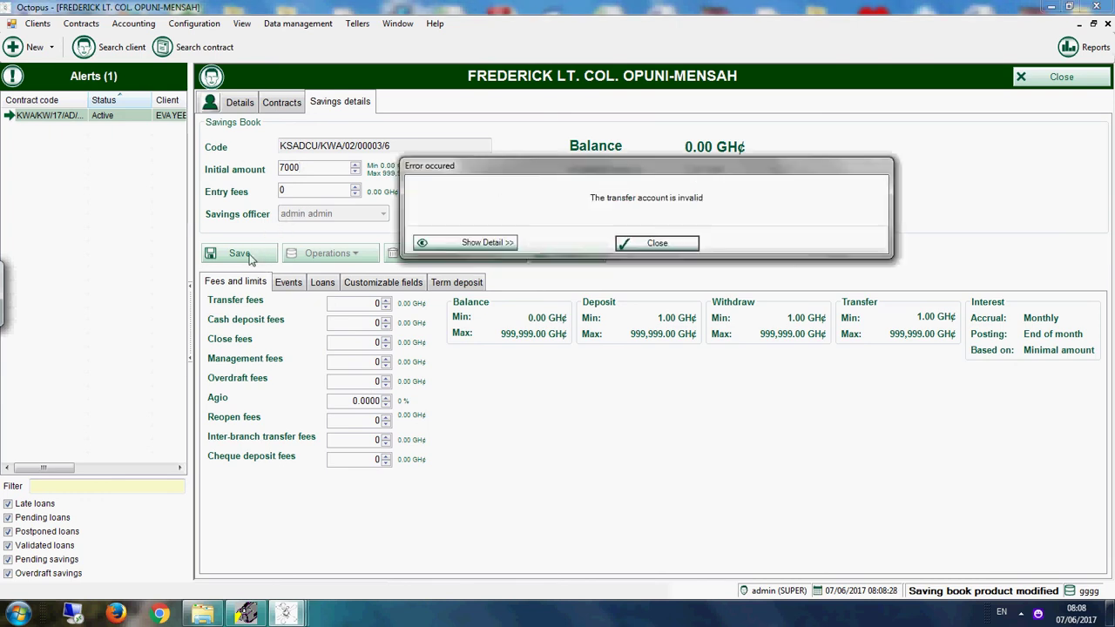
pyautogui.click(668, 242)
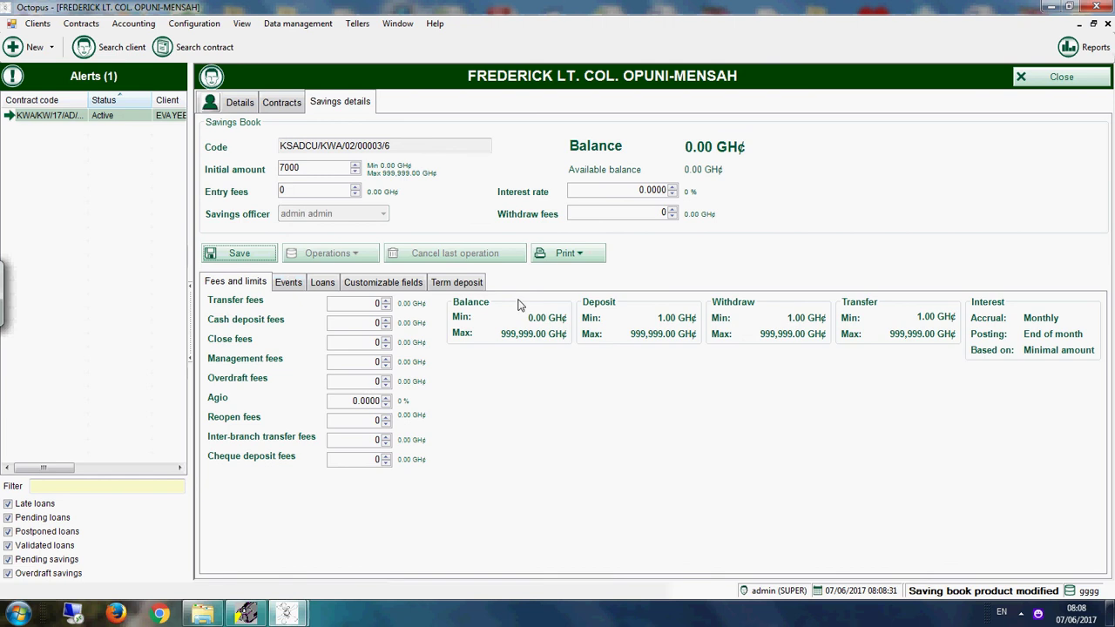
# Step: Set 8 periods, Principal rollover, the current account as transfer account, and save
pyautogui.click(447, 282)
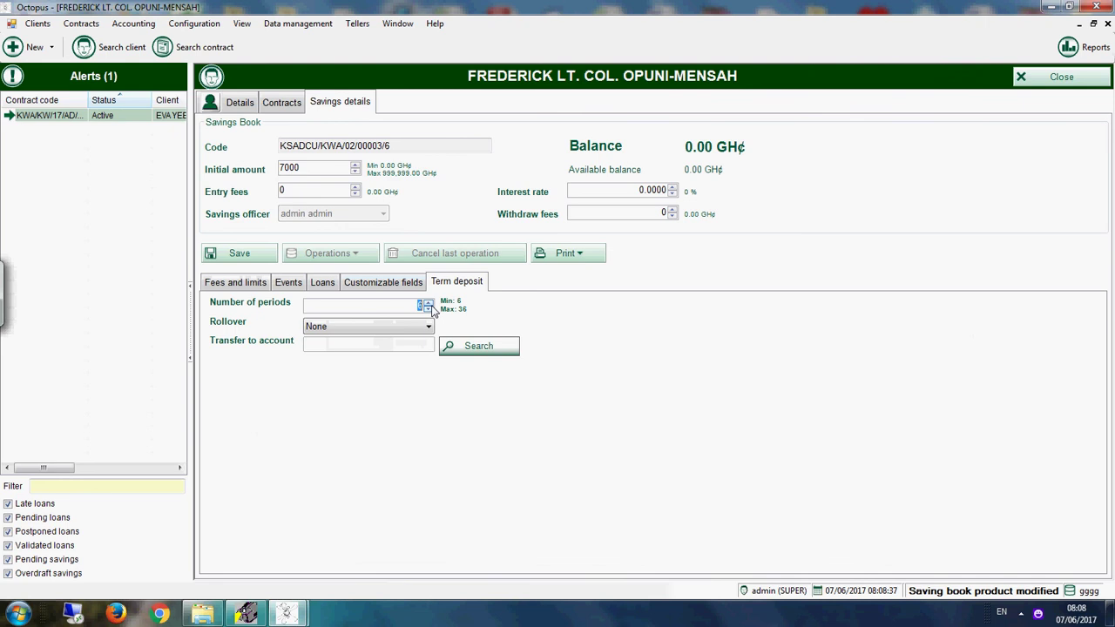
pyautogui.write('8')
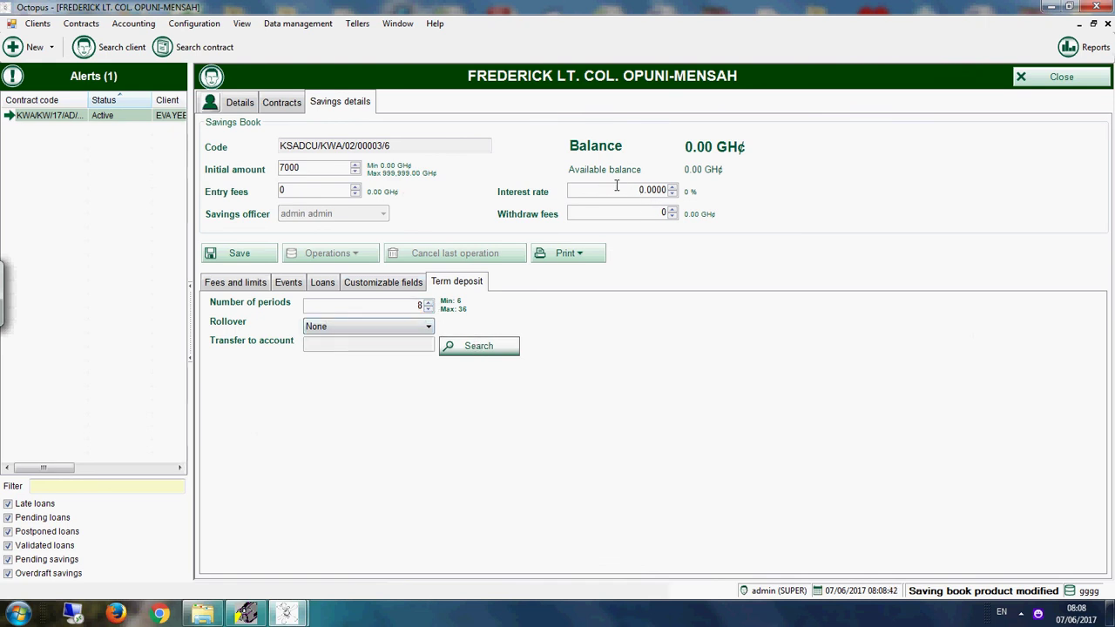
pyautogui.moveTo(617, 189); pyautogui.dragTo(751, 199)
pyautogui.click(379, 326)
pyautogui.click(350, 352)
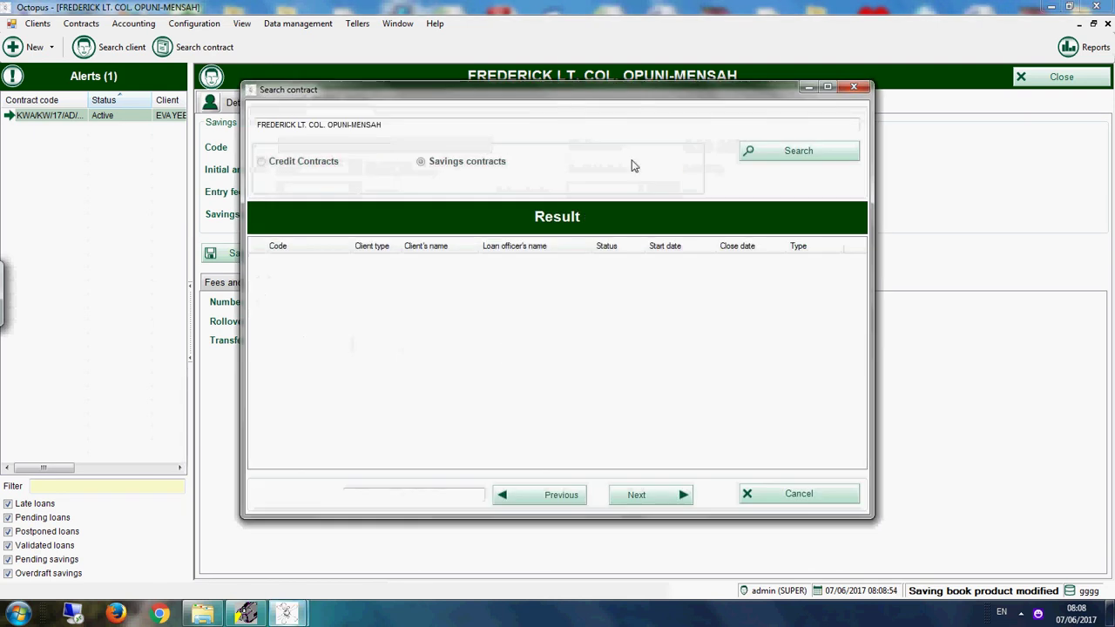
pyautogui.click(788, 151)
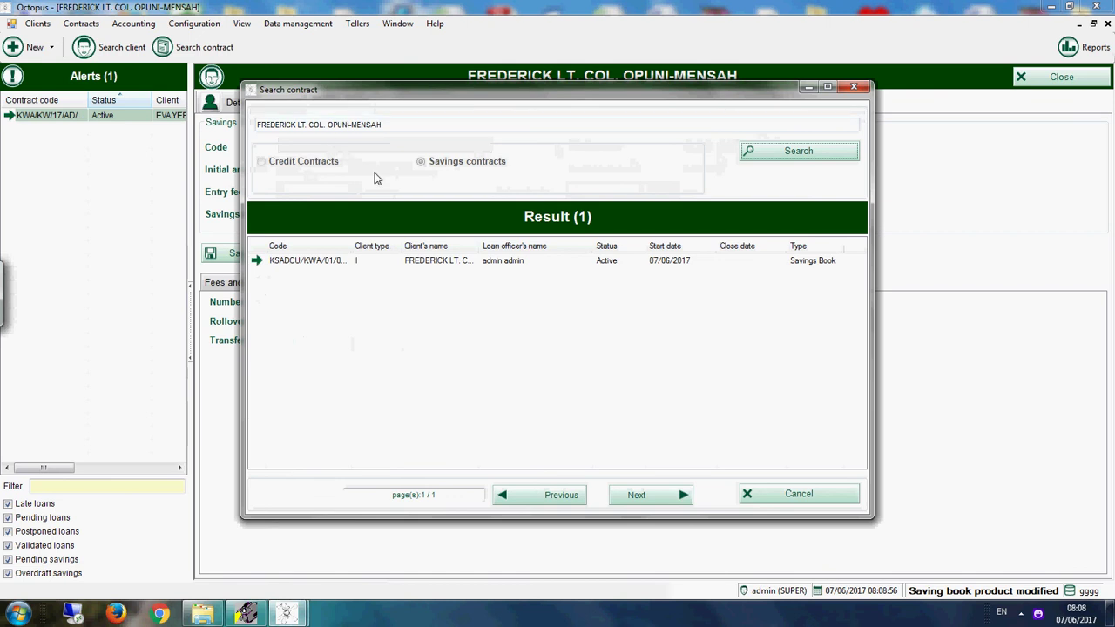
pyautogui.doubleClick(460, 261)
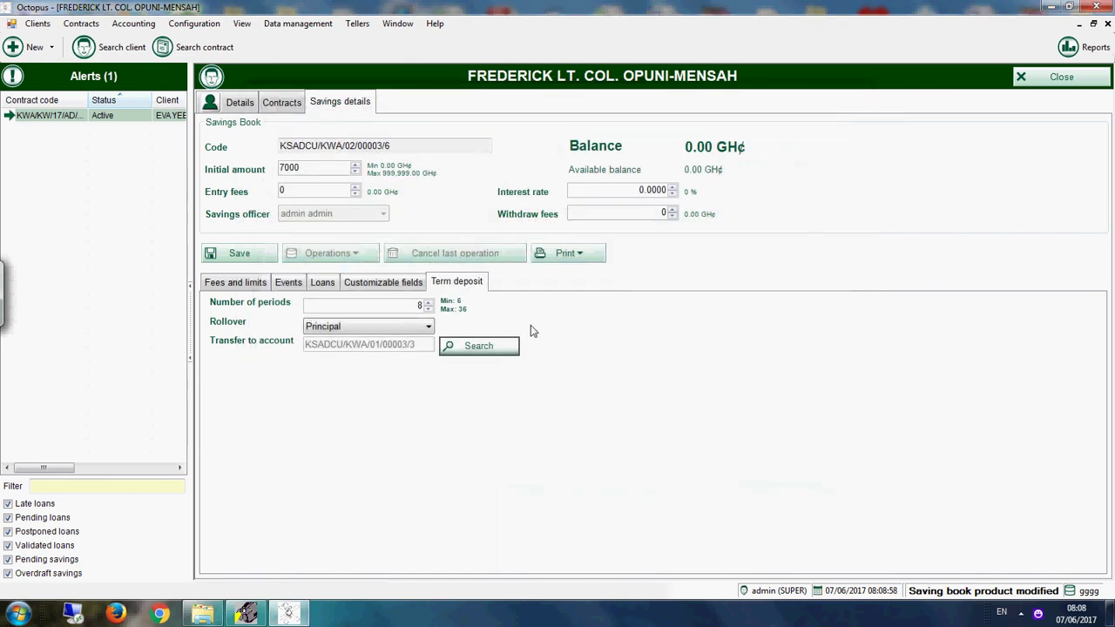
pyautogui.click(263, 254)
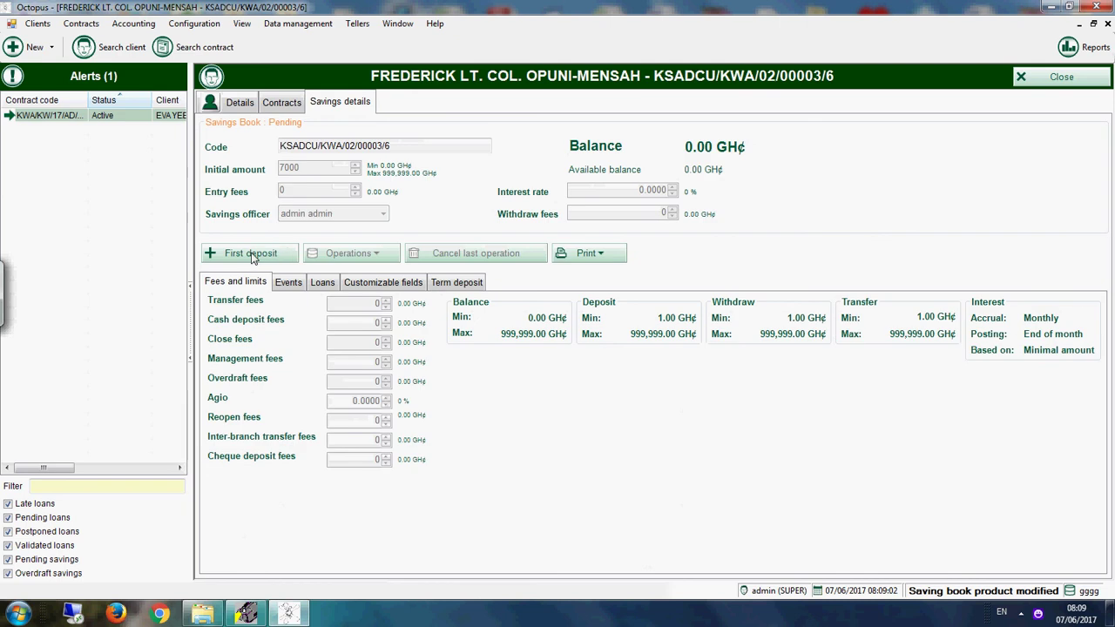
# Step: Record the 7,000.00 first deposit to activate the Kiddy Account
pyautogui.click(261, 253)
pyautogui.click(617, 375)
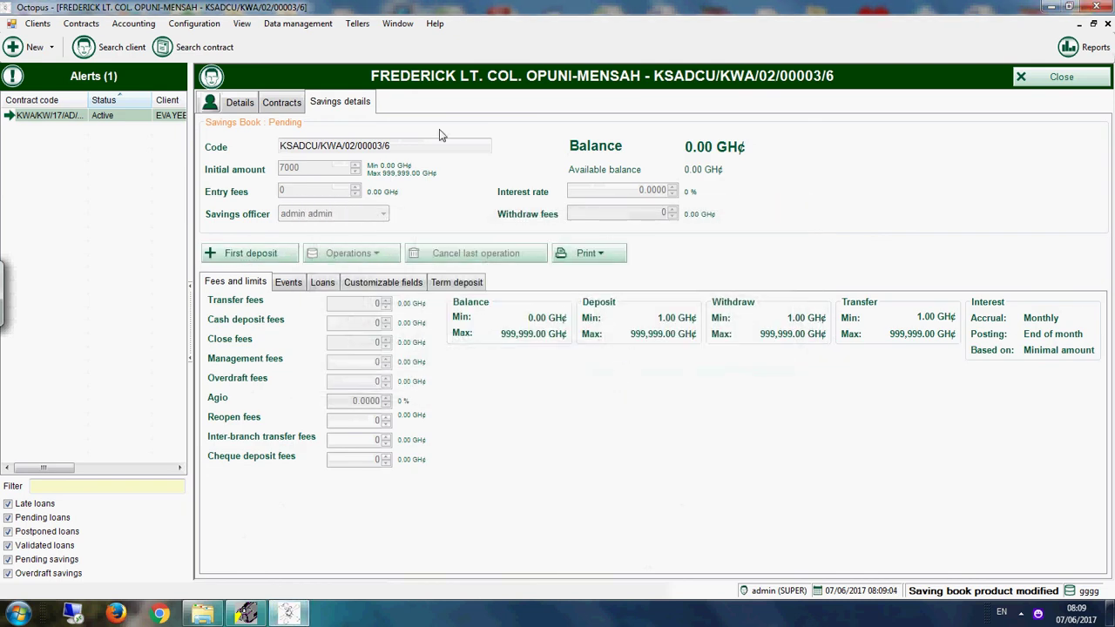
pyautogui.click(271, 104)
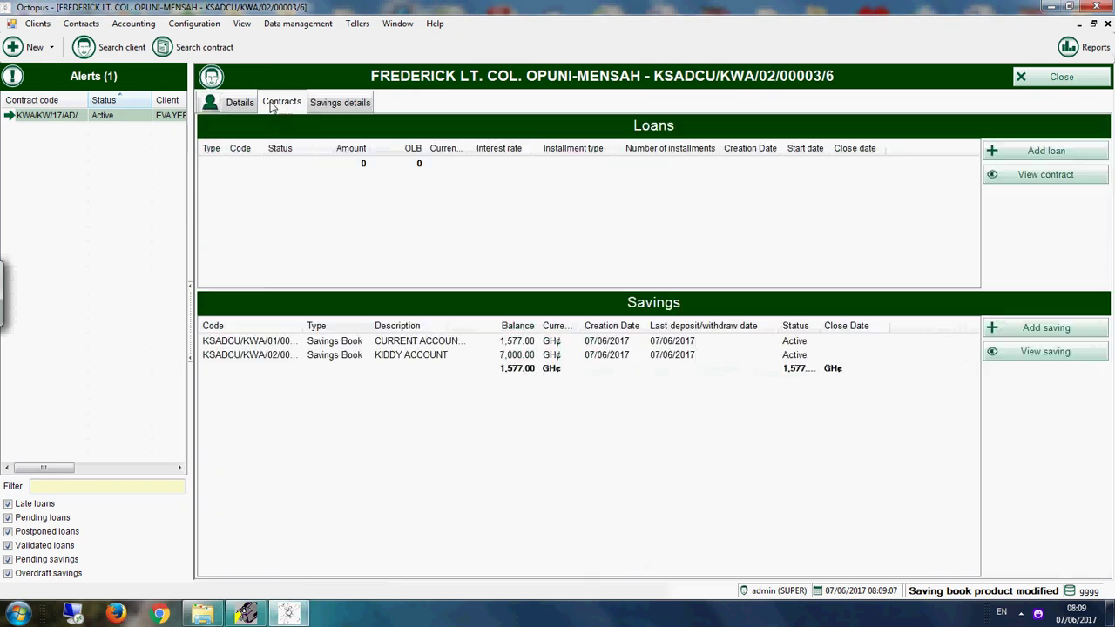
# Step: Open the Kiddy Account from the contracts list and copy its contract code
pyautogui.click(452, 358)
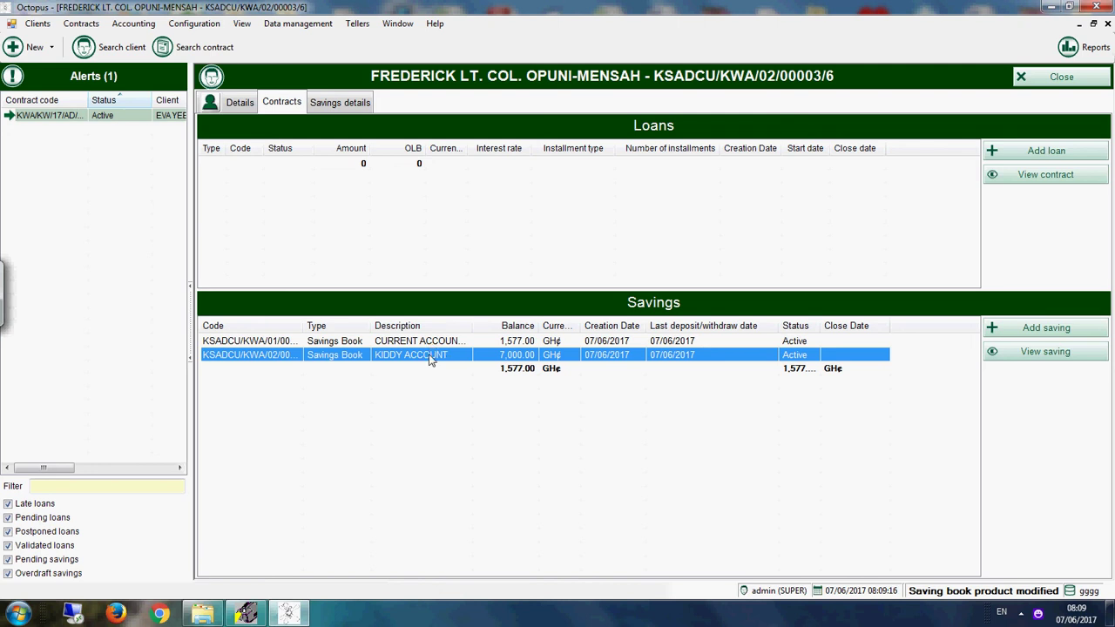
pyautogui.doubleClick(429, 355)
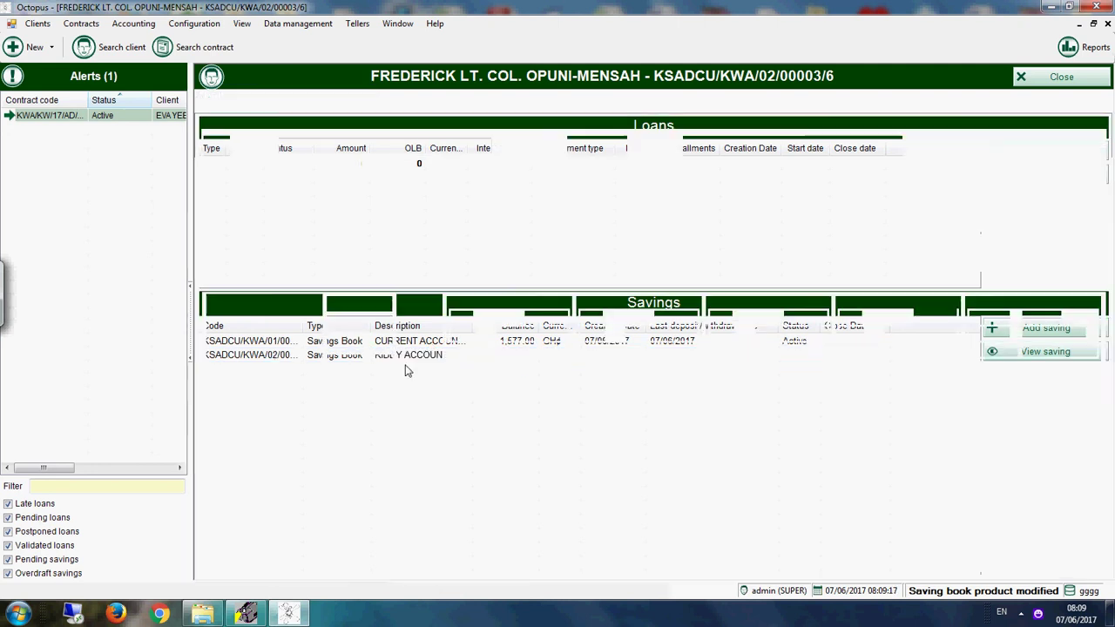
pyautogui.moveTo(392, 145); pyautogui.dragTo(279, 146)
pyautogui.hotkey('ctrl', 'c')
pyautogui.rightClick(330, 145)
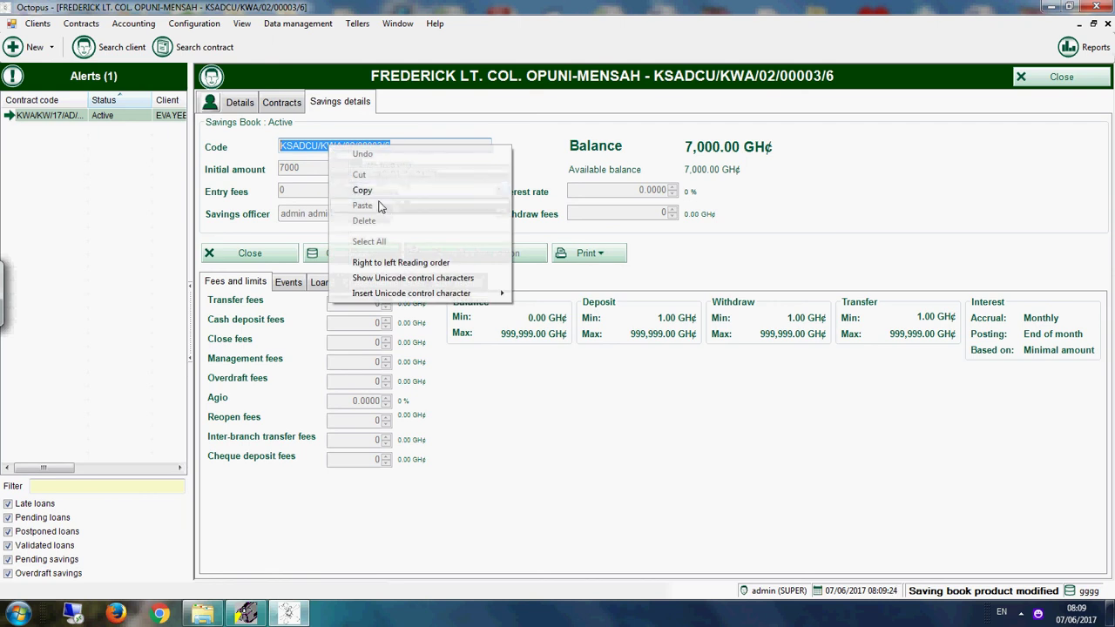
pyautogui.click(369, 190)
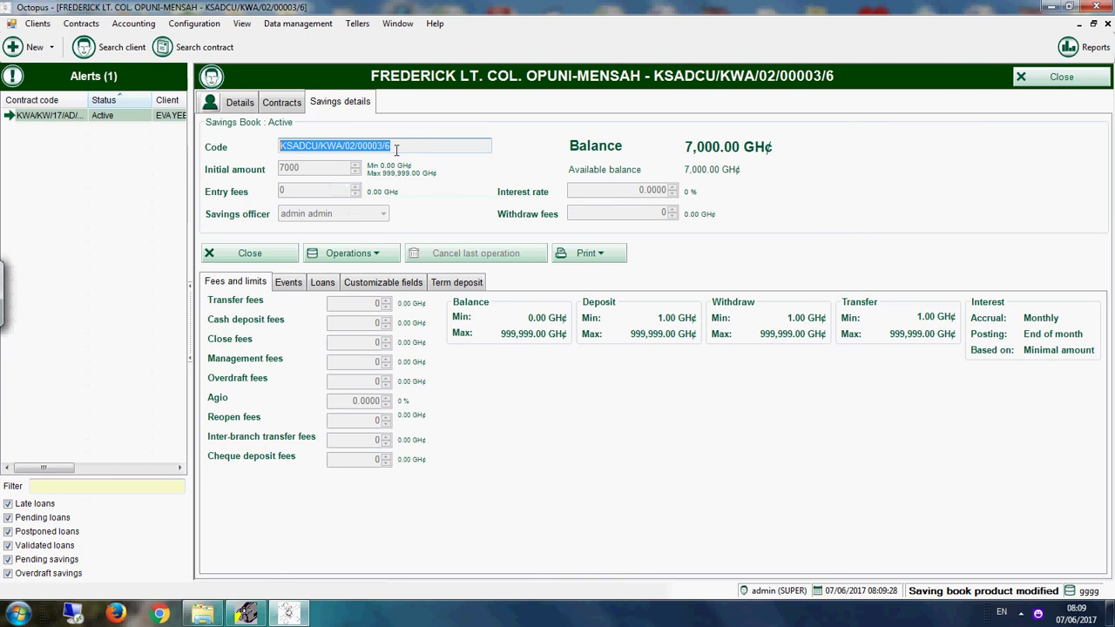
pyautogui.click(280, 103)
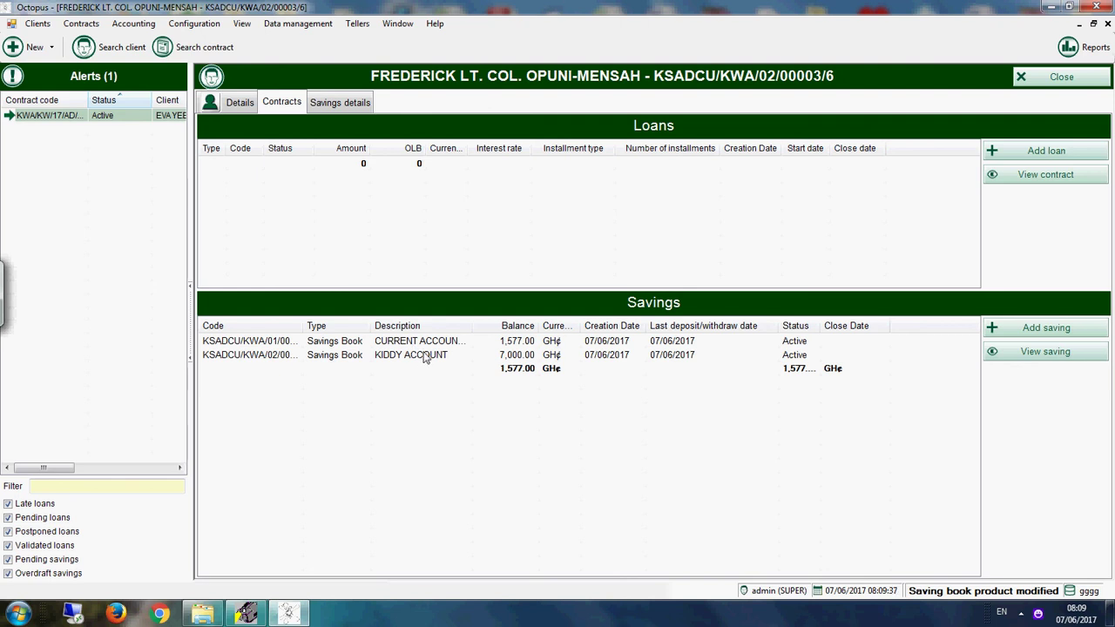
# Step: Open the CURRENT ACCOUNT savings book and start a Transfer operation
pyautogui.click(426, 360)
pyautogui.doubleClick(426, 357)
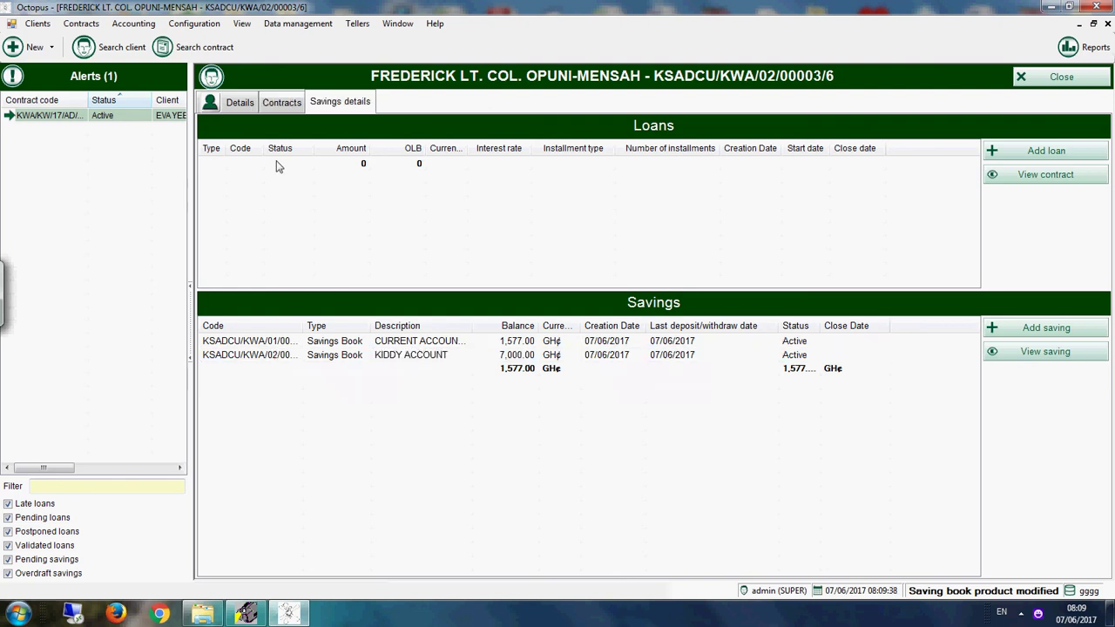
pyautogui.click(290, 105)
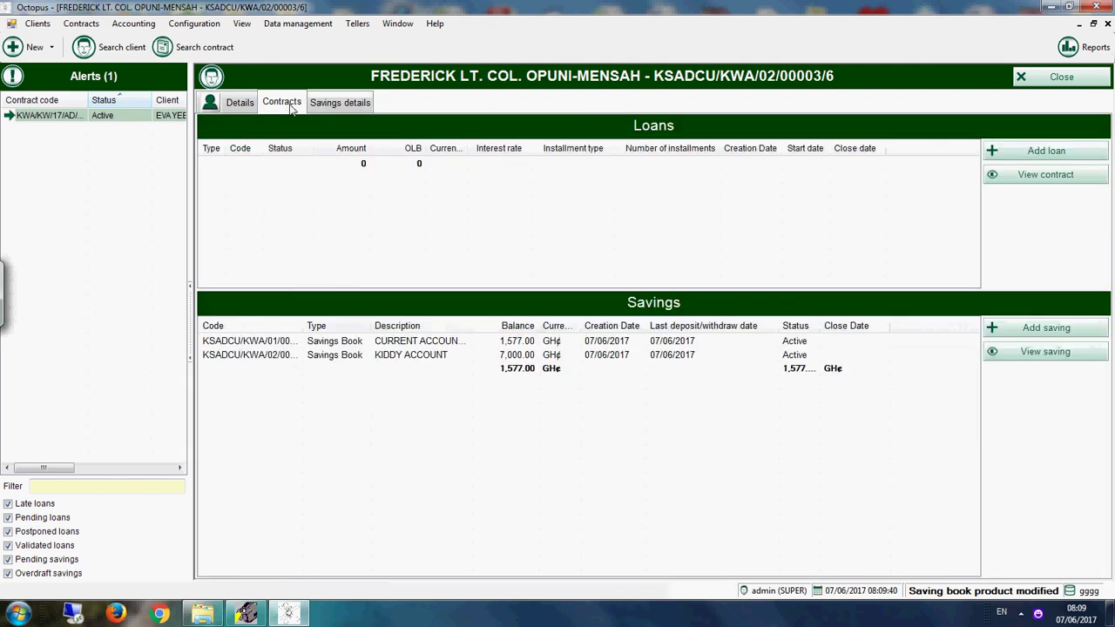
pyautogui.click(421, 344)
pyautogui.doubleClick(421, 344)
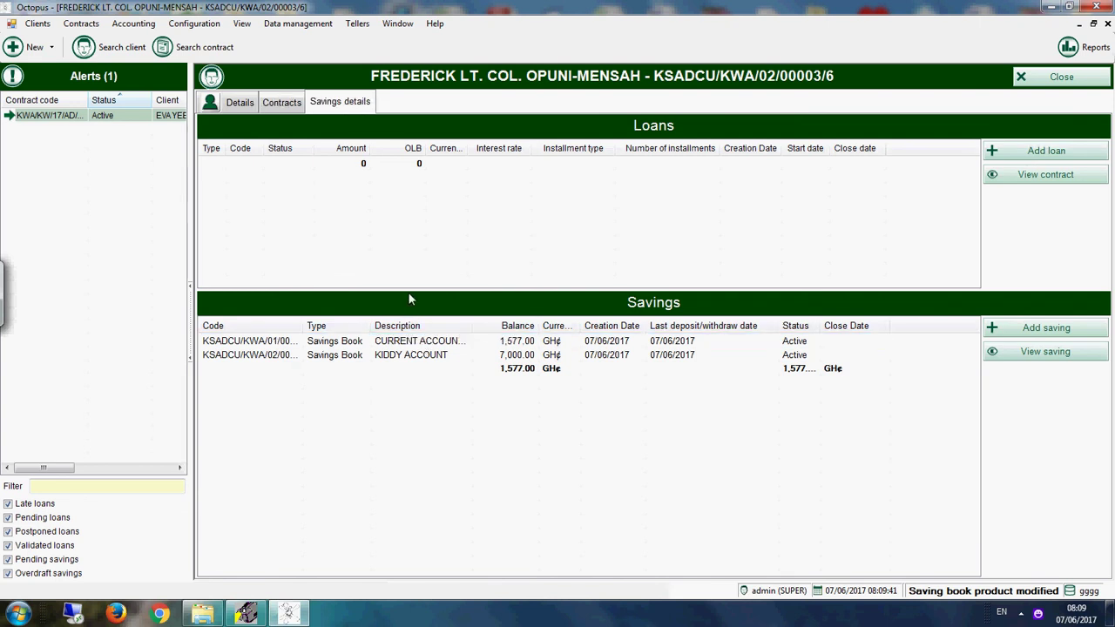
pyautogui.click(357, 253)
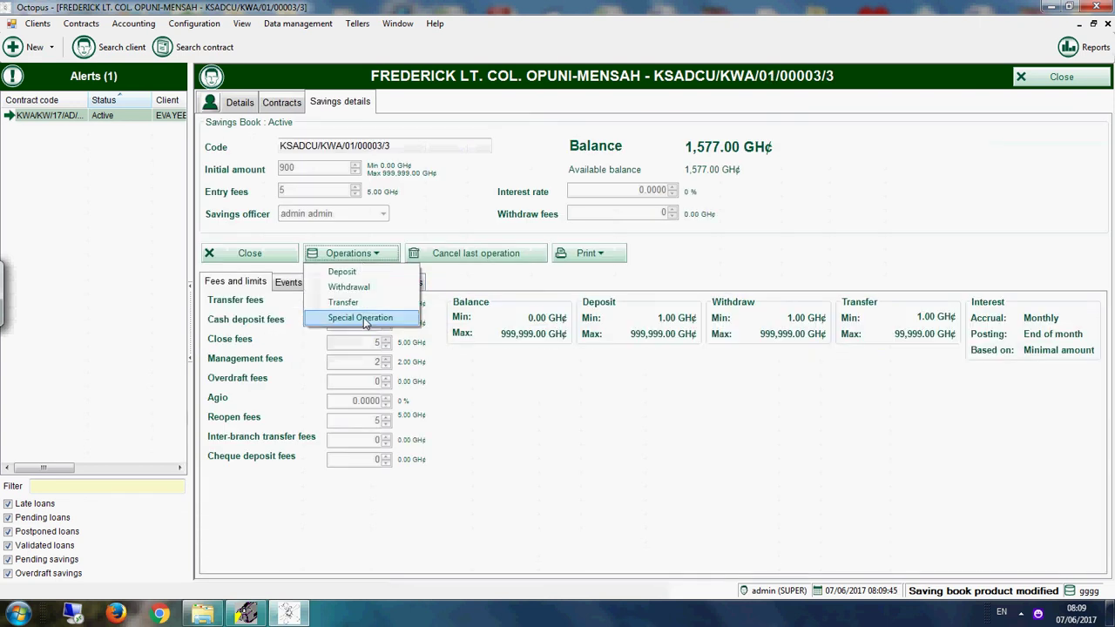
pyautogui.click(343, 302)
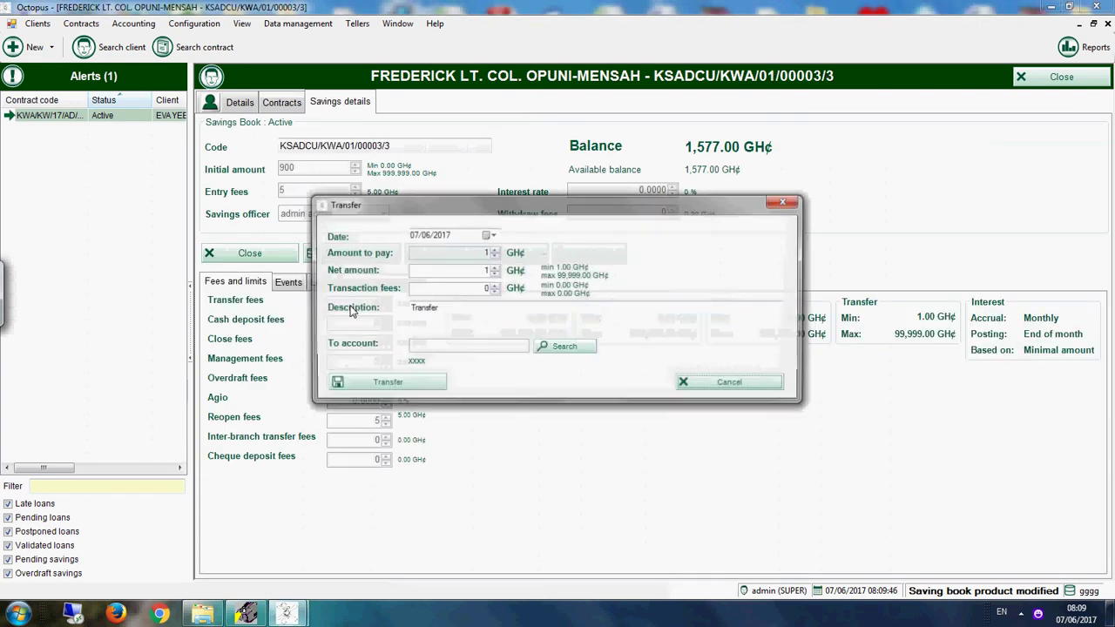
# Step: Choose the Kiddy Account by its pasted code as destination and transfer 1000
pyautogui.click(549, 348)
pyautogui.rightClick(375, 126)
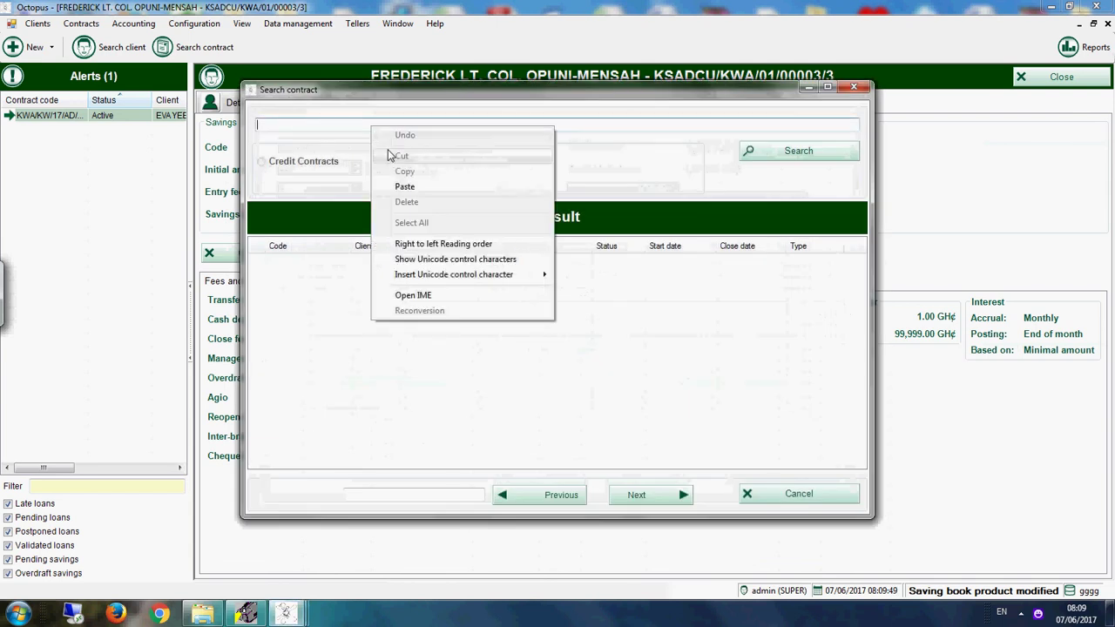
pyautogui.click(404, 187)
pyautogui.click(750, 150)
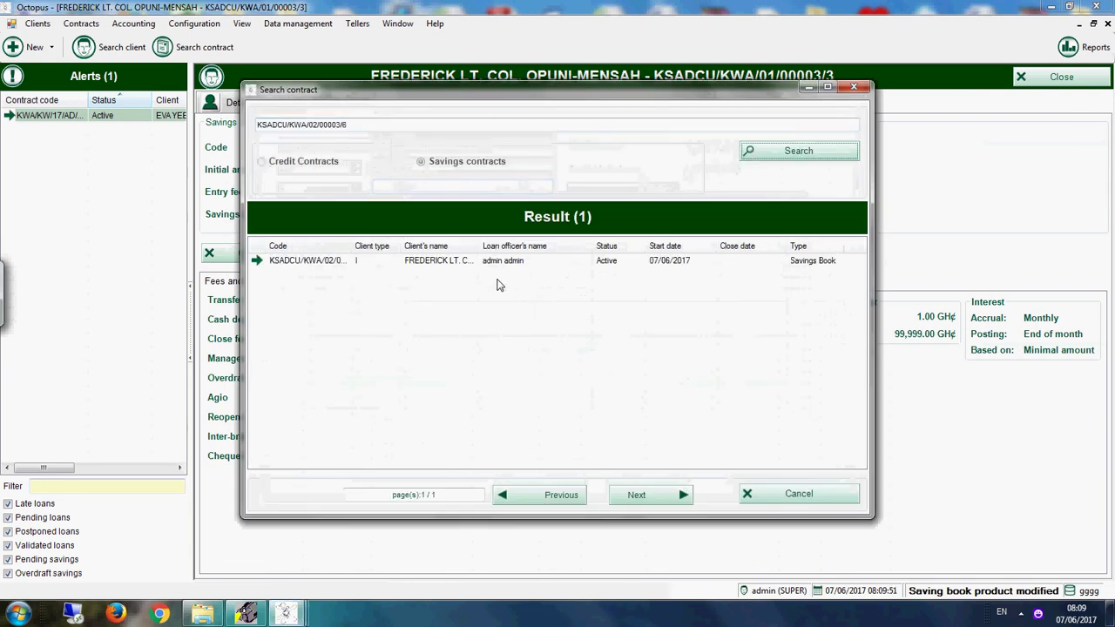
pyautogui.doubleClick(493, 260)
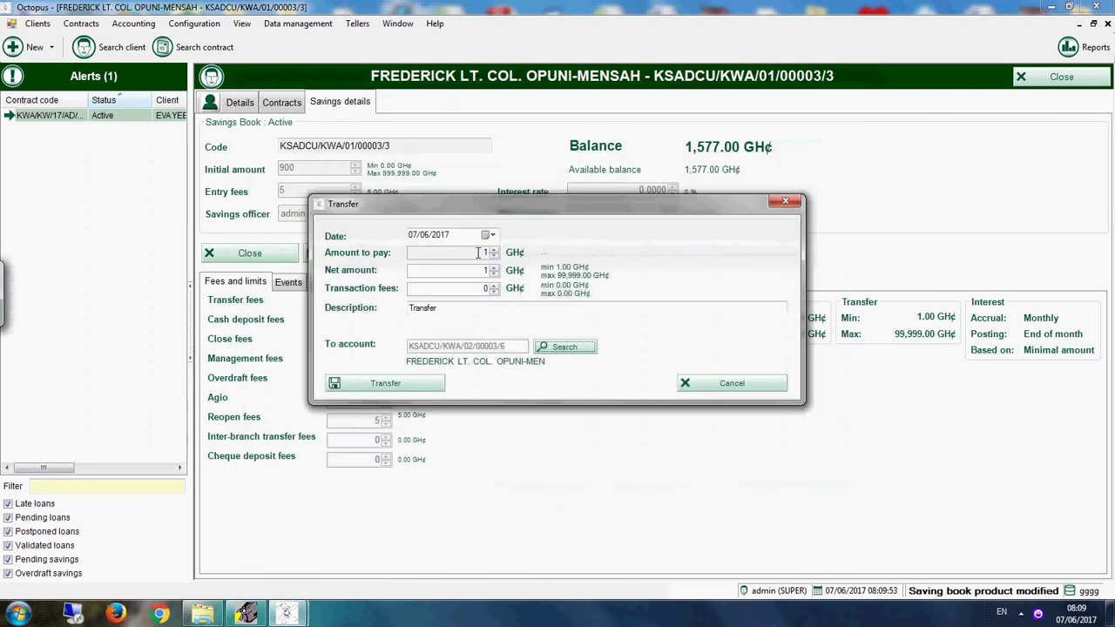
pyautogui.click(479, 272)
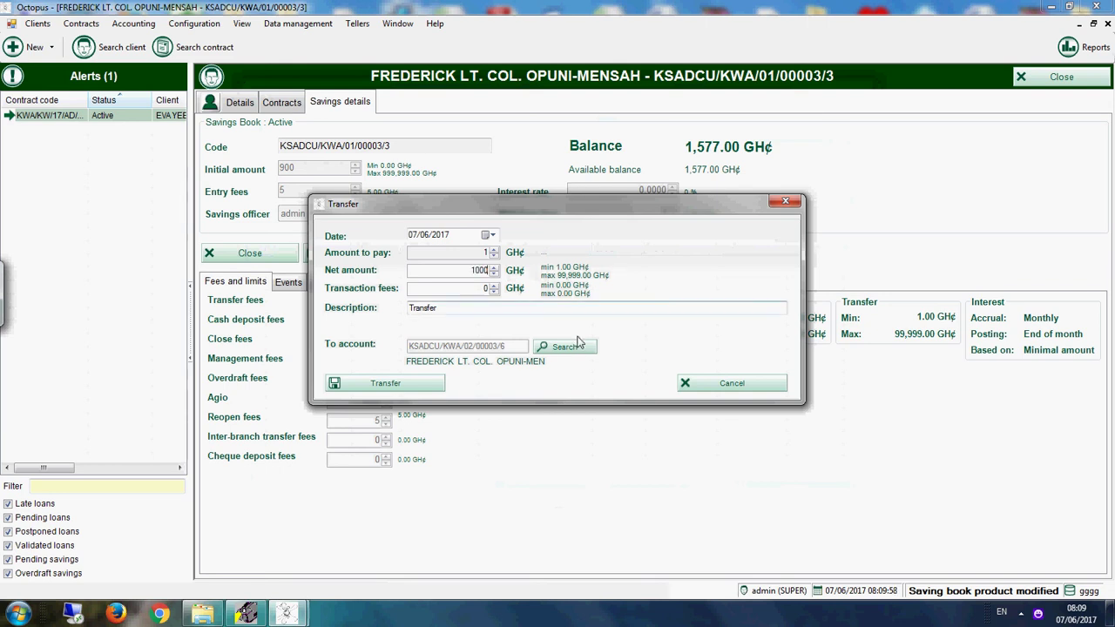
pyautogui.click(385, 383)
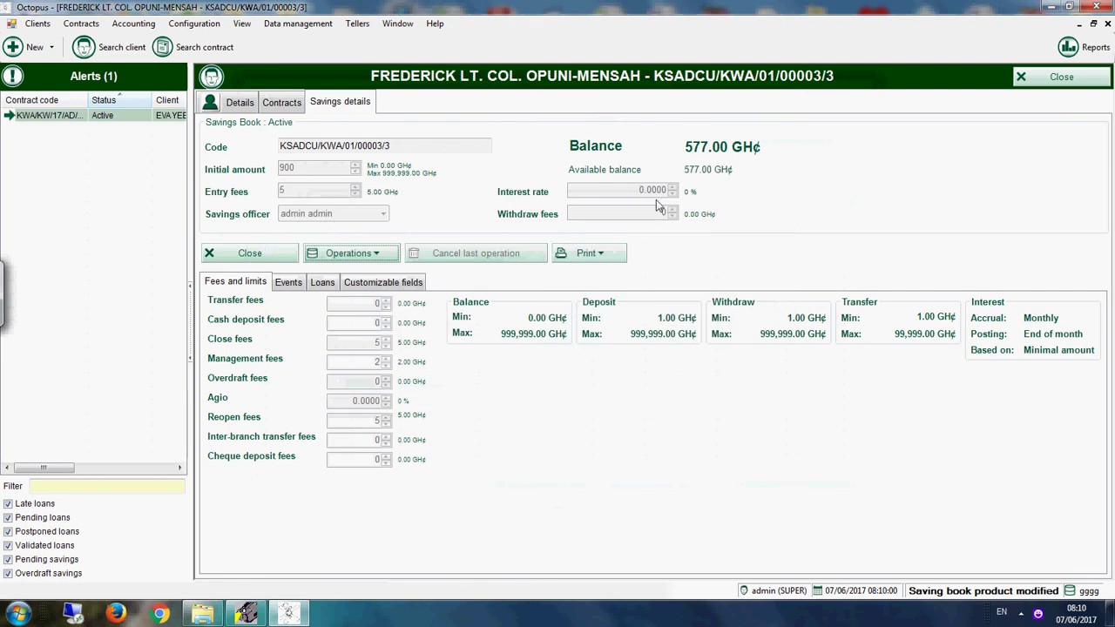
# Step: Open the KIDDY ACCOUNT savings and check its events for the transfer-in
pyautogui.click(279, 101)
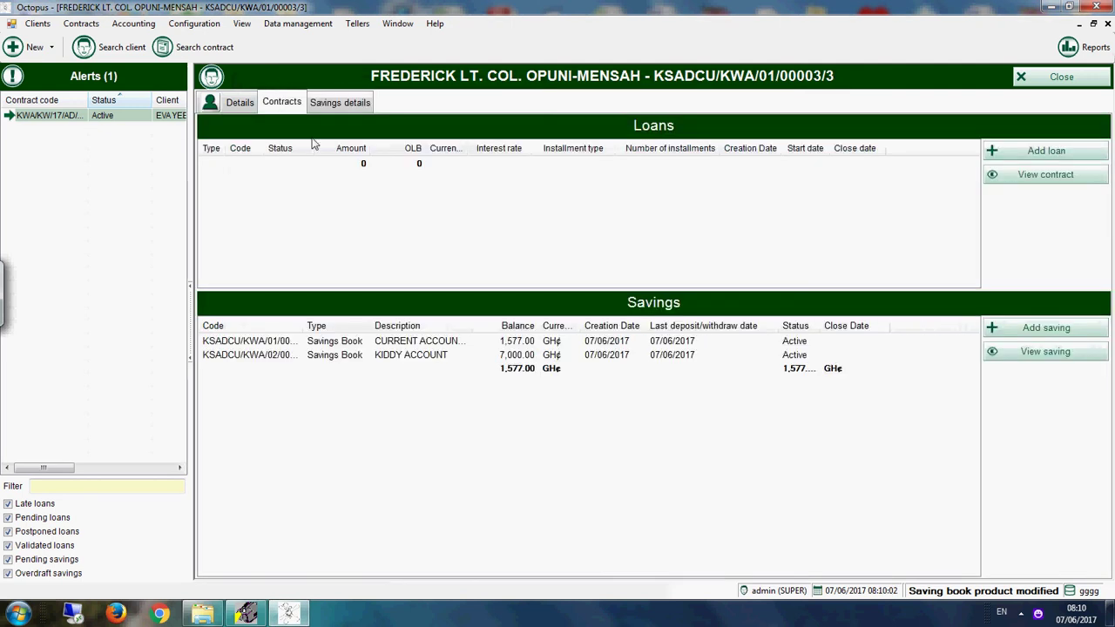
pyautogui.click(438, 363)
pyautogui.doubleClick(438, 362)
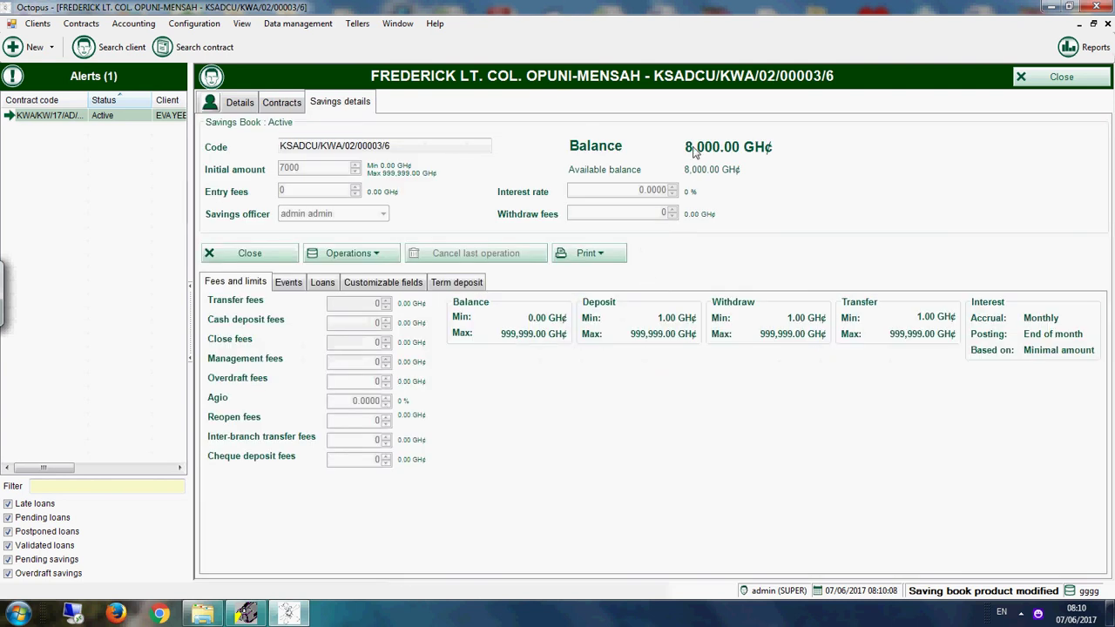
pyautogui.click(290, 282)
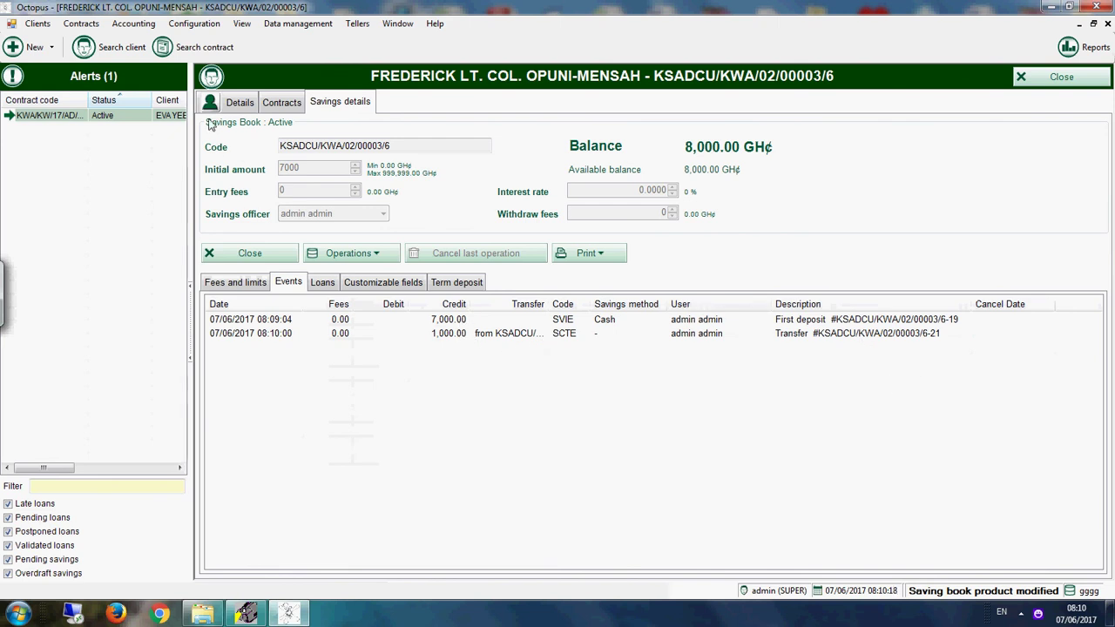
# Step: Go back to the client's contracts and open the CURRENT ACCOUNT savings
pyautogui.click(281, 102)
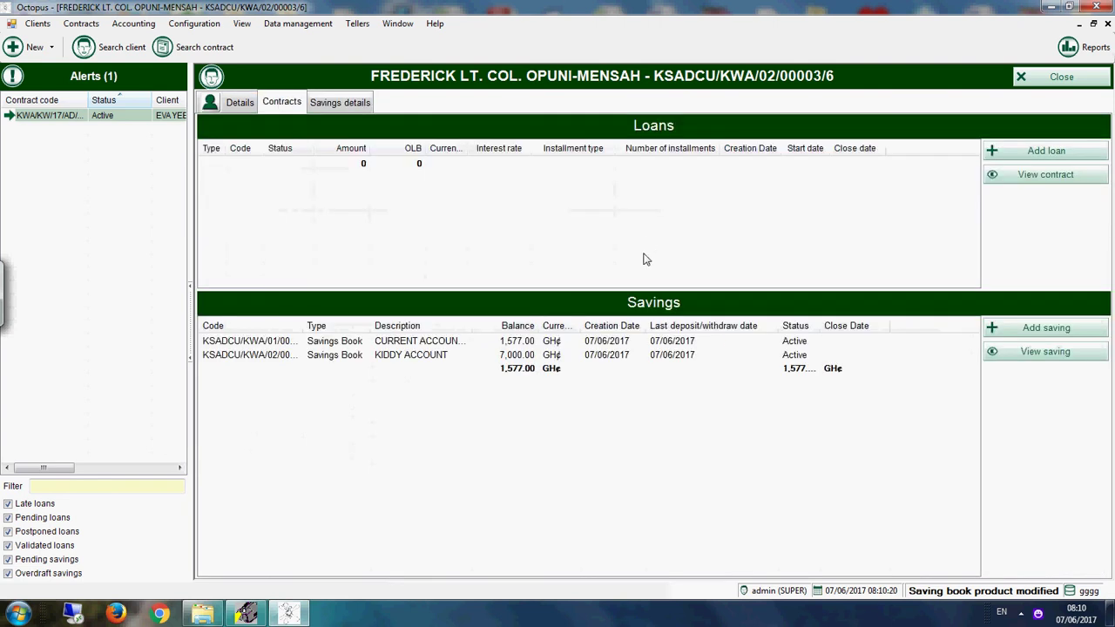
pyautogui.click(476, 345)
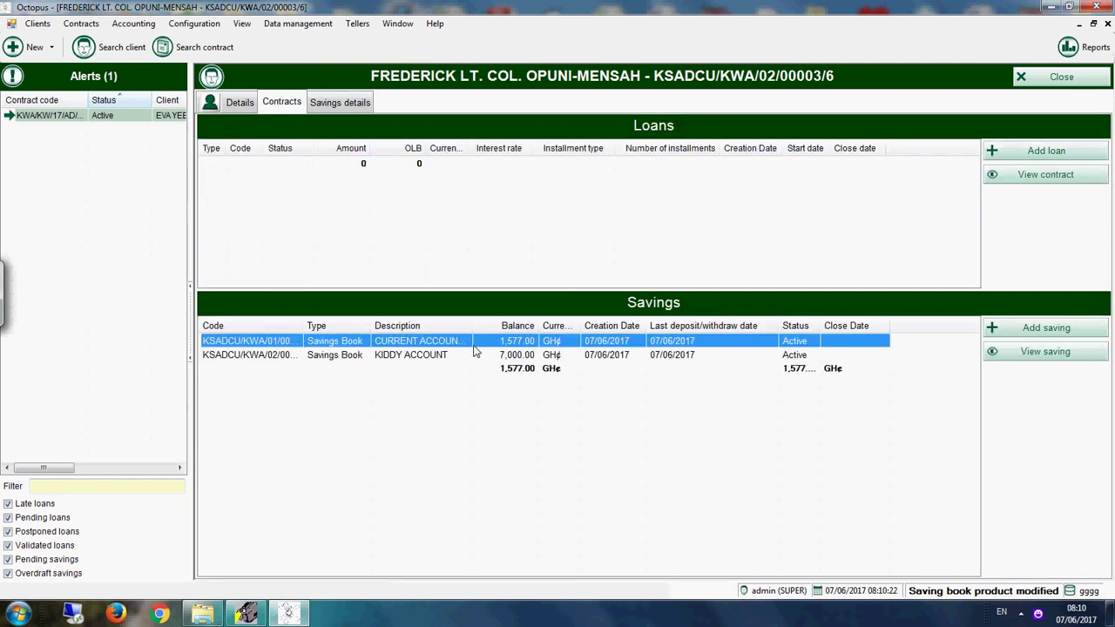
pyautogui.doubleClick(475, 347)
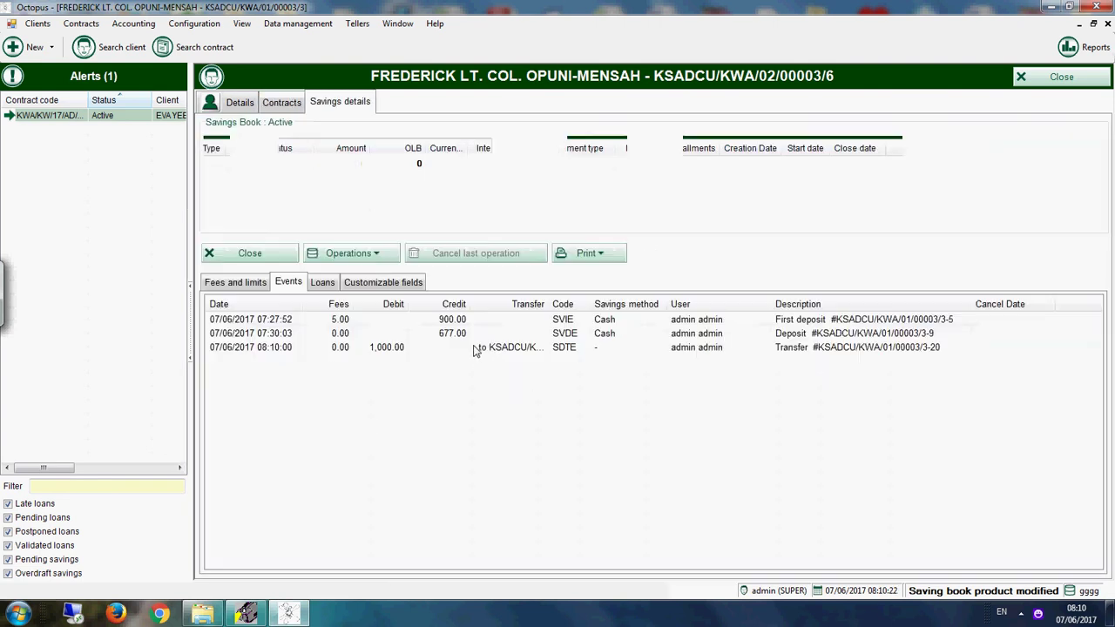
# Step: View and close the current account's contract status report (577.000 GH¢), then show client details
pyautogui.click(598, 257)
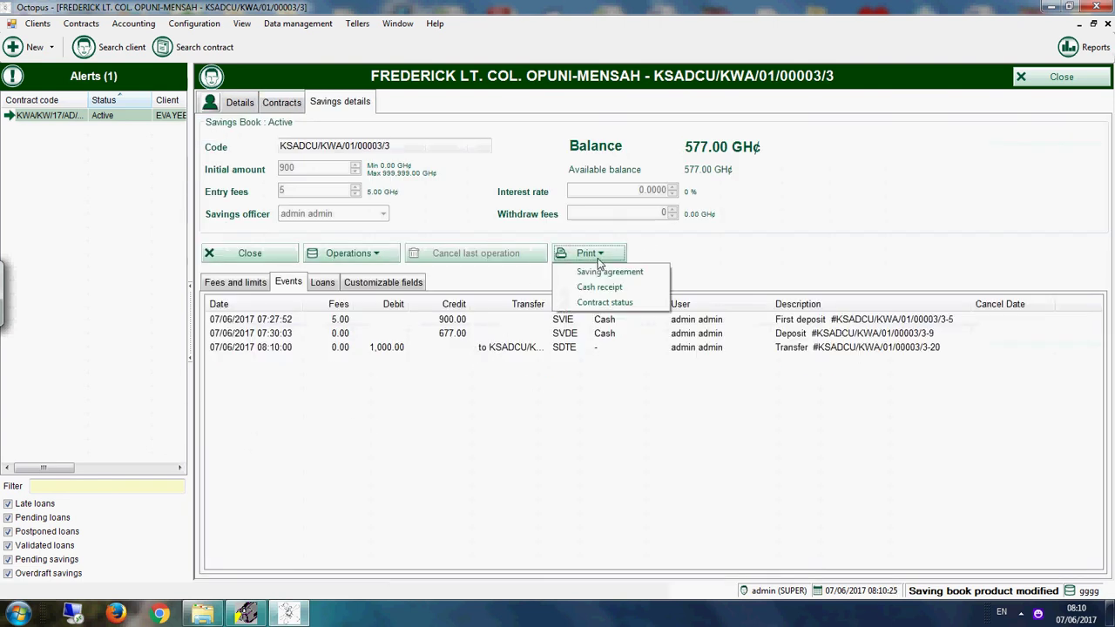
pyautogui.click(615, 305)
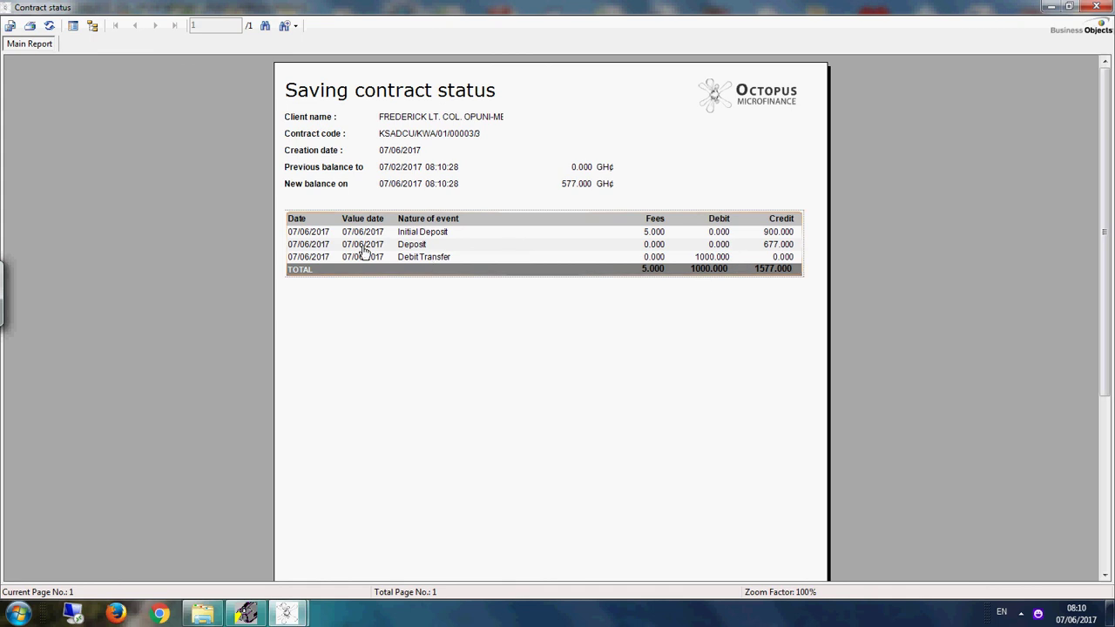
pyautogui.click(1095, 7)
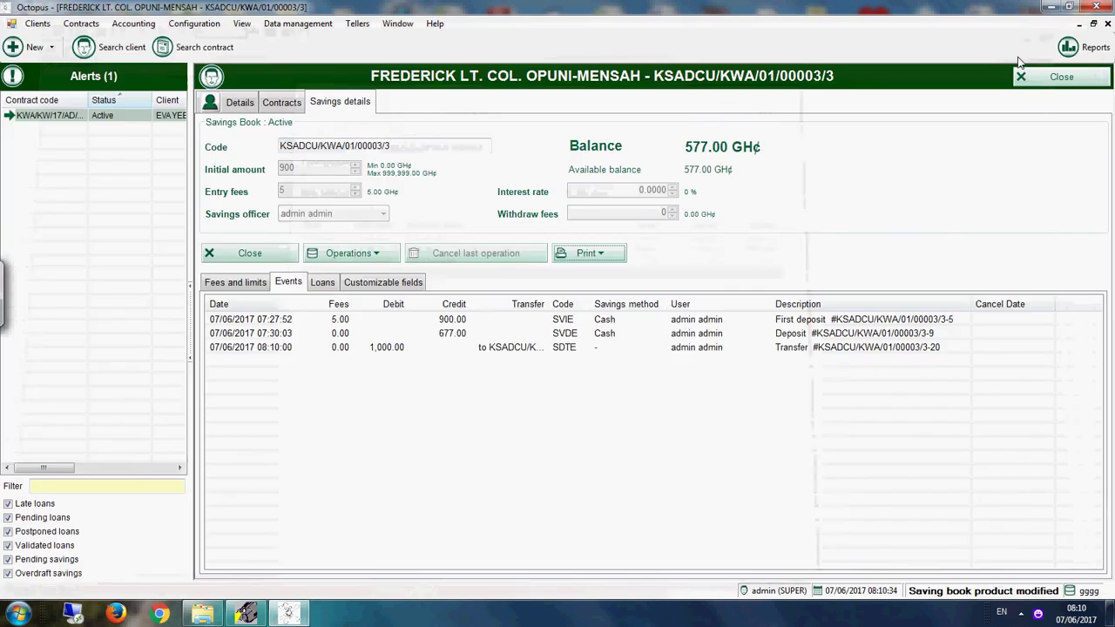
pyautogui.click(252, 106)
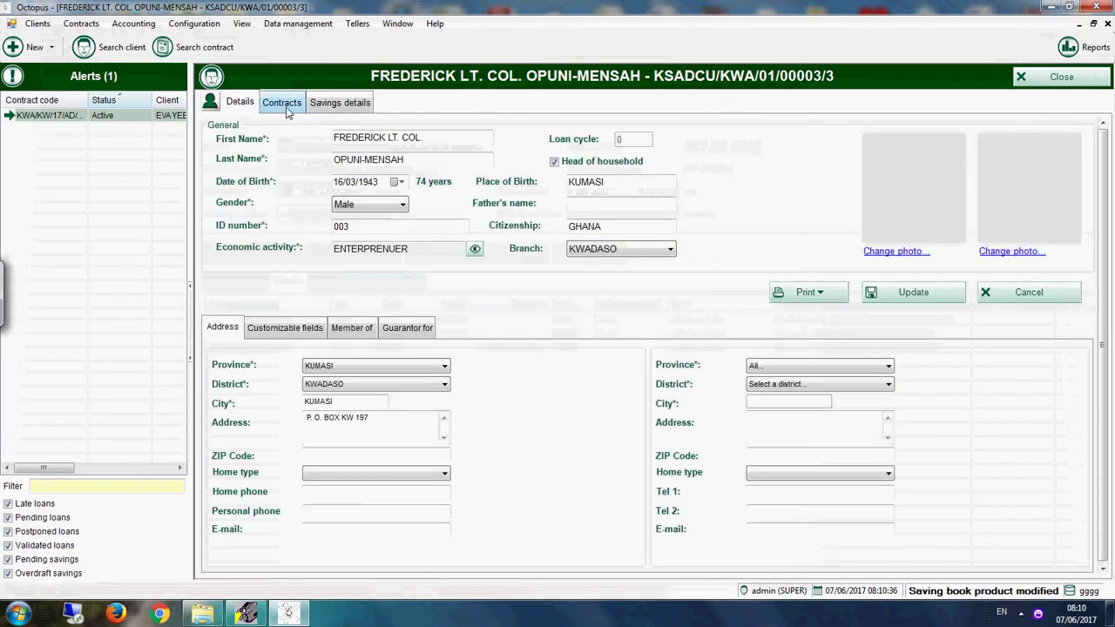
# Step: Close the client and search all savings contracts with a cleared code, opening the fourth one
pyautogui.click(1053, 80)
pyautogui.click(583, 241)
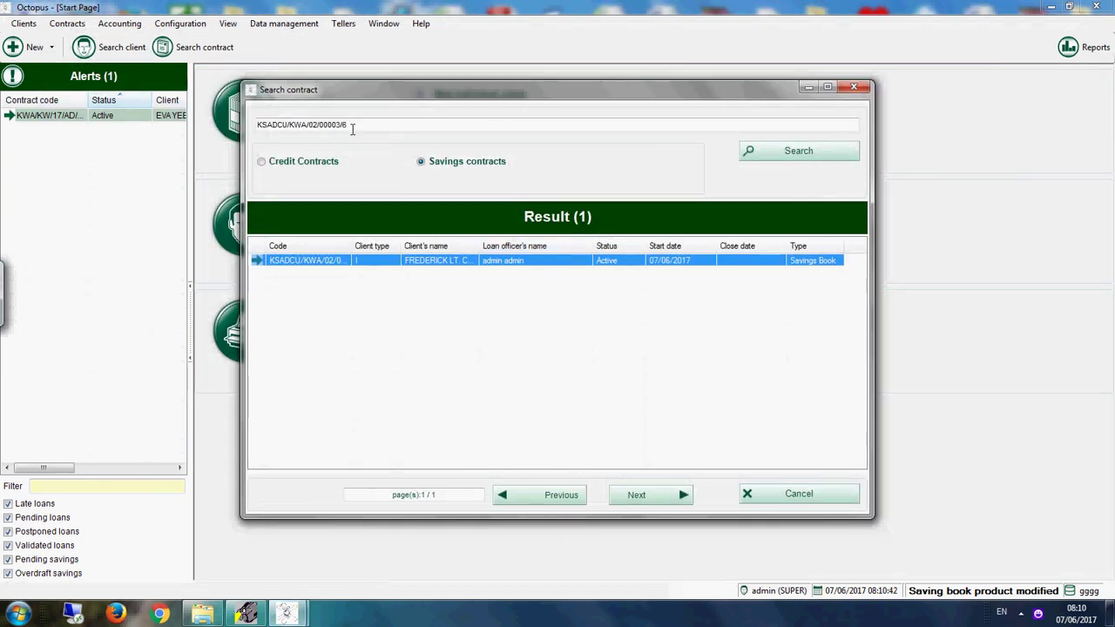
pyautogui.moveTo(353, 129); pyautogui.dragTo(207, 106)
pyautogui.press('BackSpace')
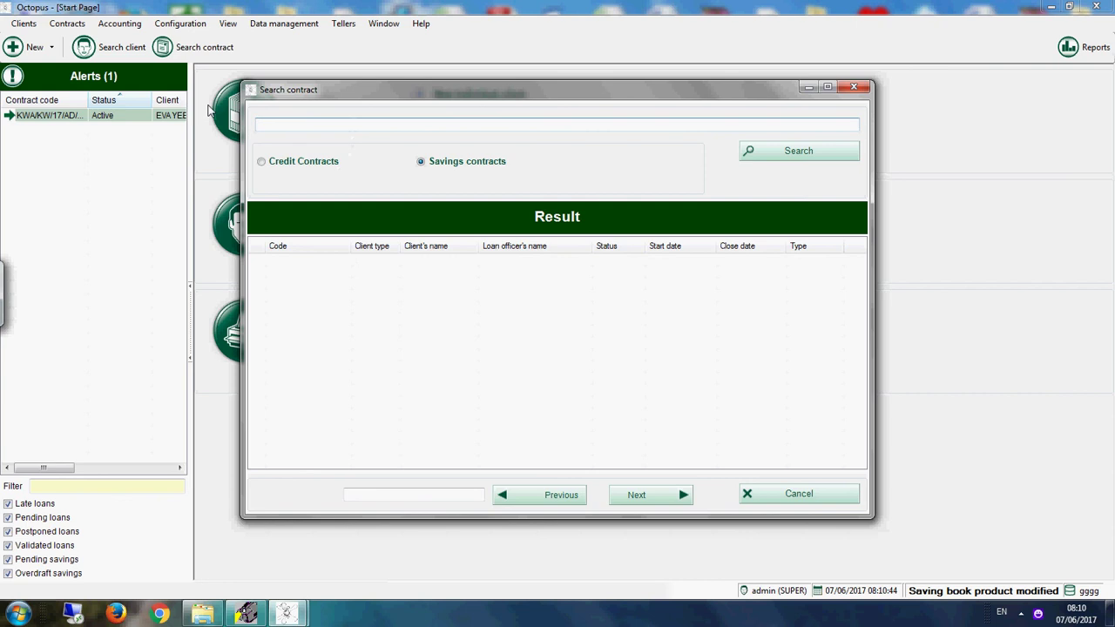
pyautogui.click(793, 149)
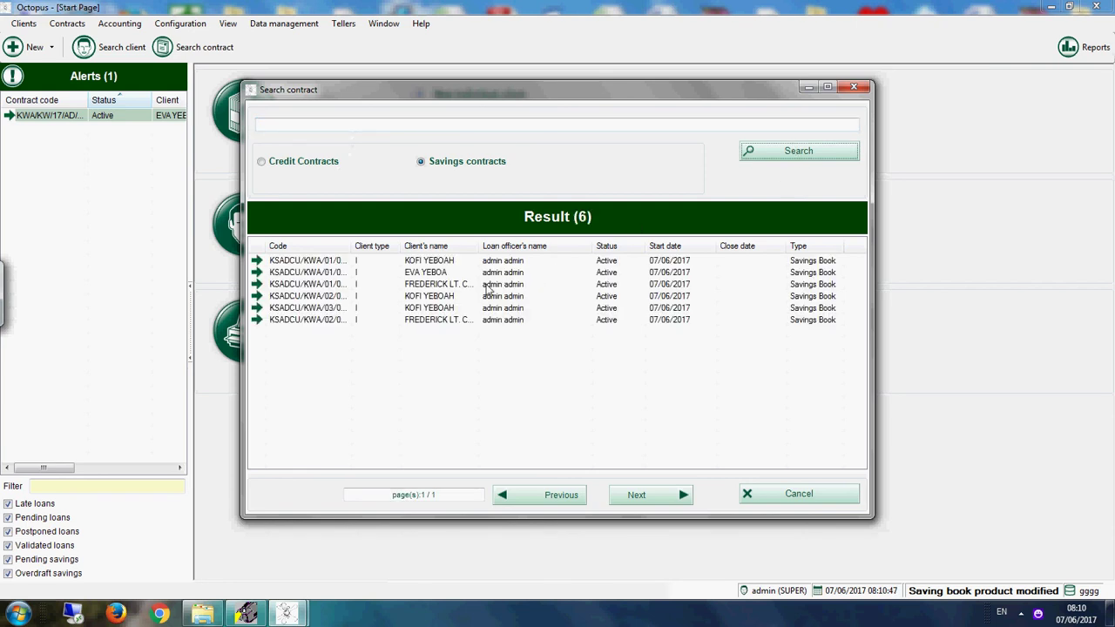
pyautogui.click(432, 297)
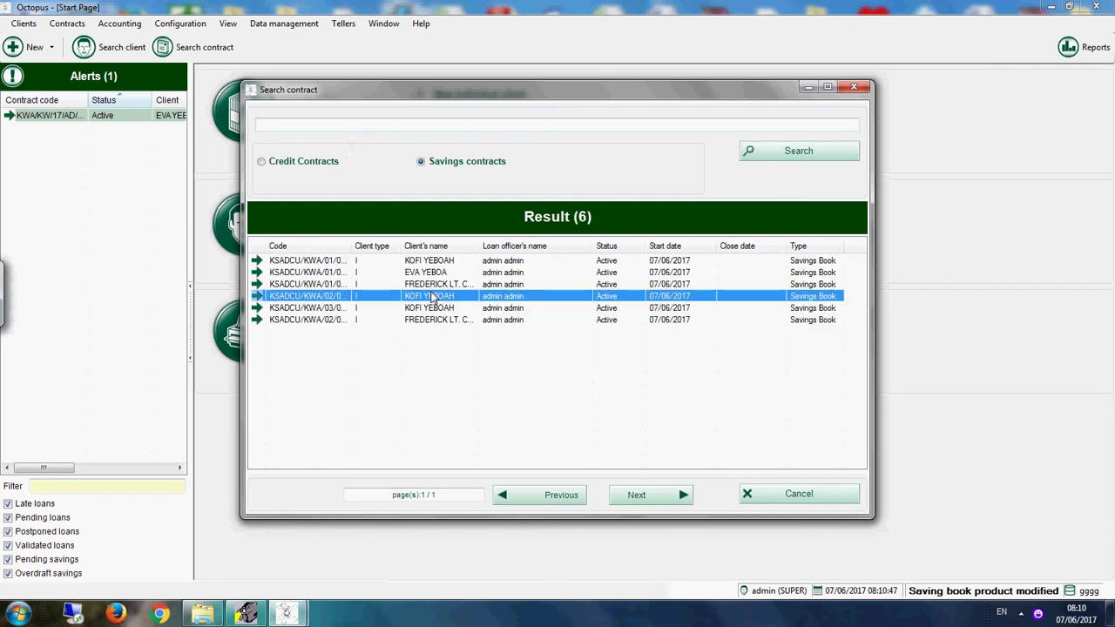
pyautogui.doubleClick(436, 297)
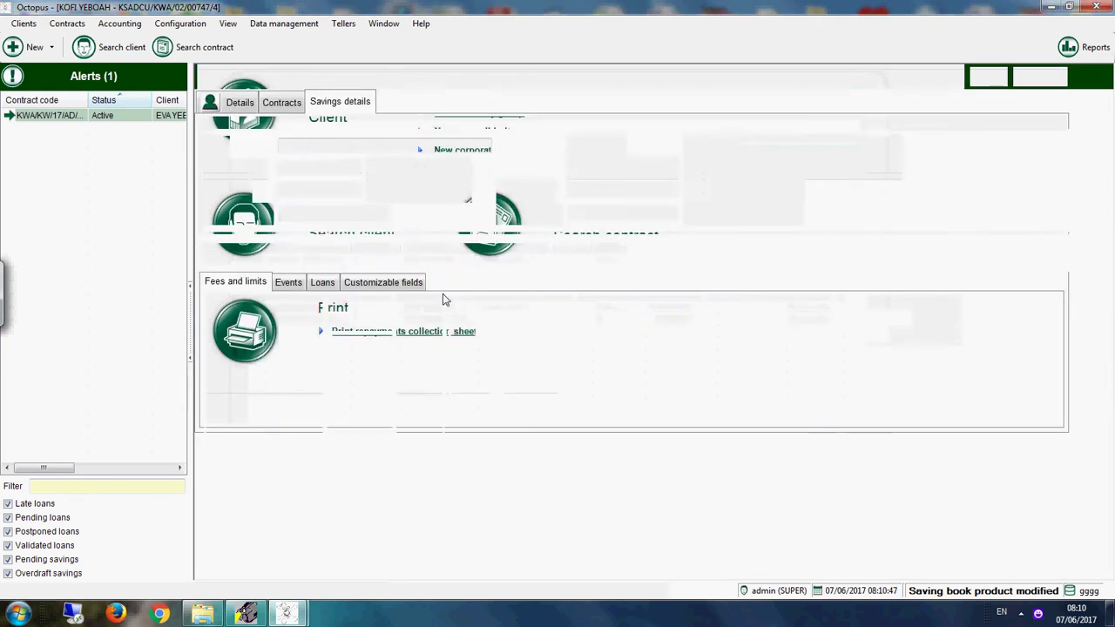
# Step: View this contract's status report (balance 10050.000 GH¢), then close the report and record
pyautogui.click(586, 252)
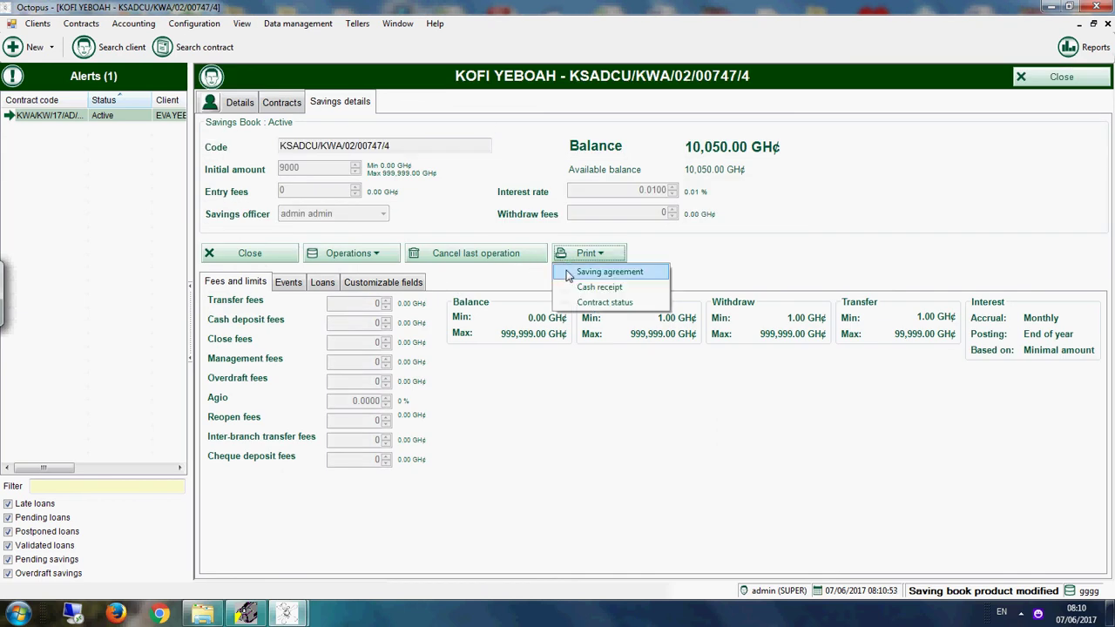
pyautogui.click(582, 301)
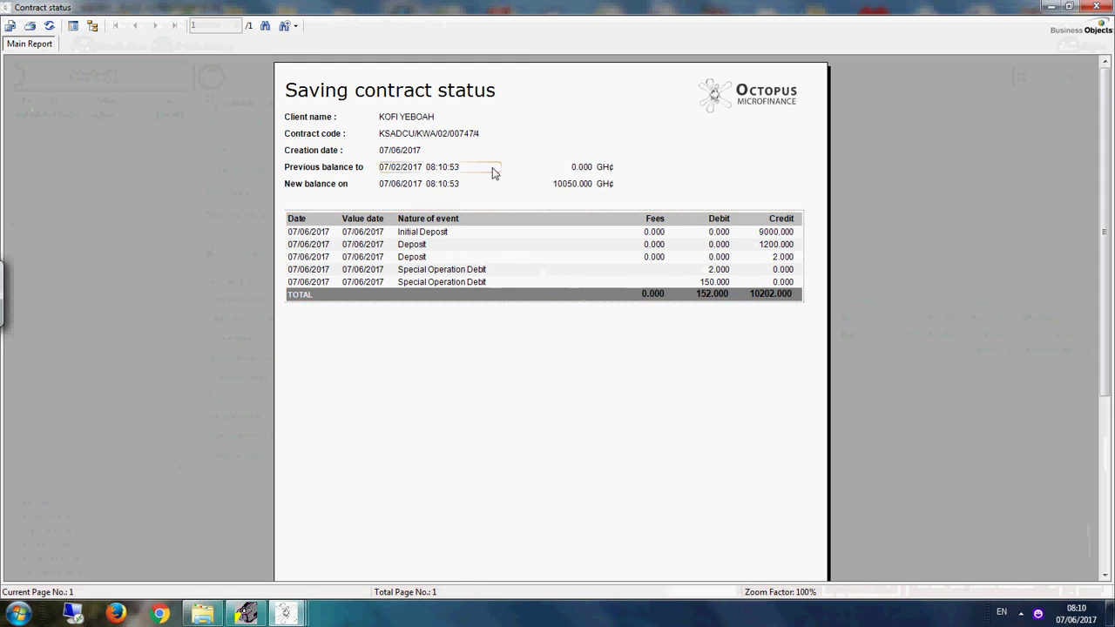
pyautogui.click(1095, 7)
pyautogui.click(1061, 76)
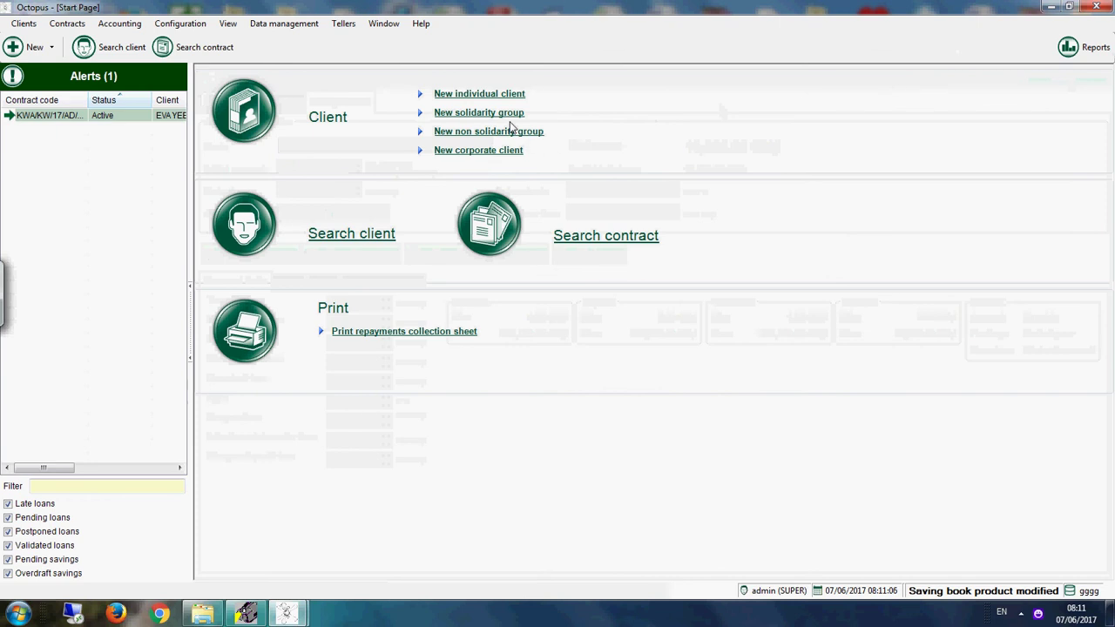
# Step: Generate and preview savings events for the 07/06/2017 accounting closure, then close the generator
pyautogui.click(128, 26)
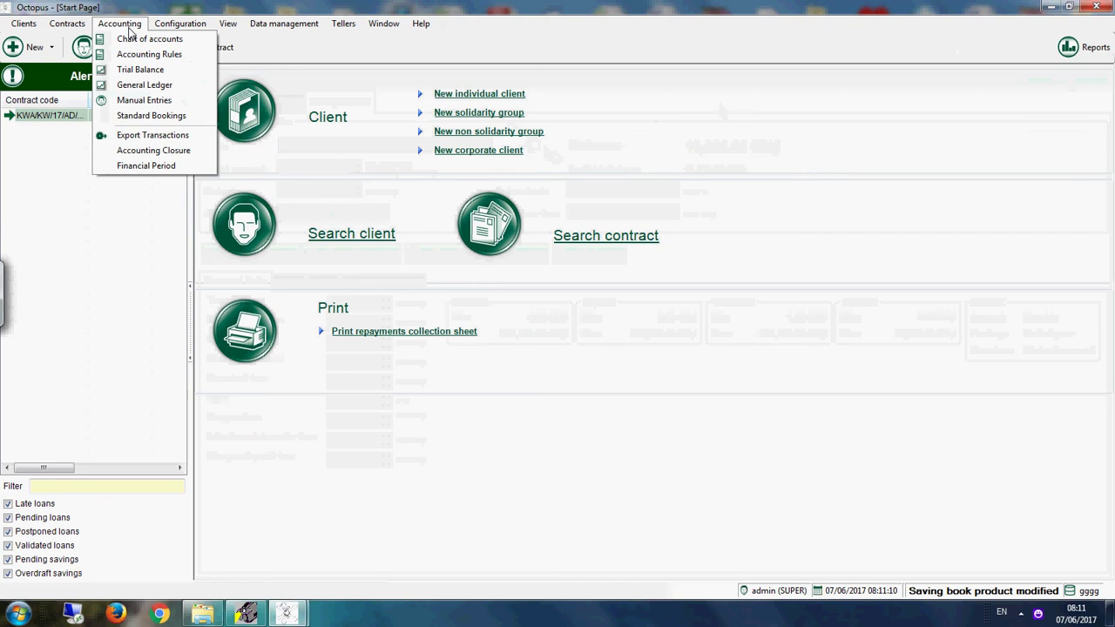
pyautogui.click(154, 154)
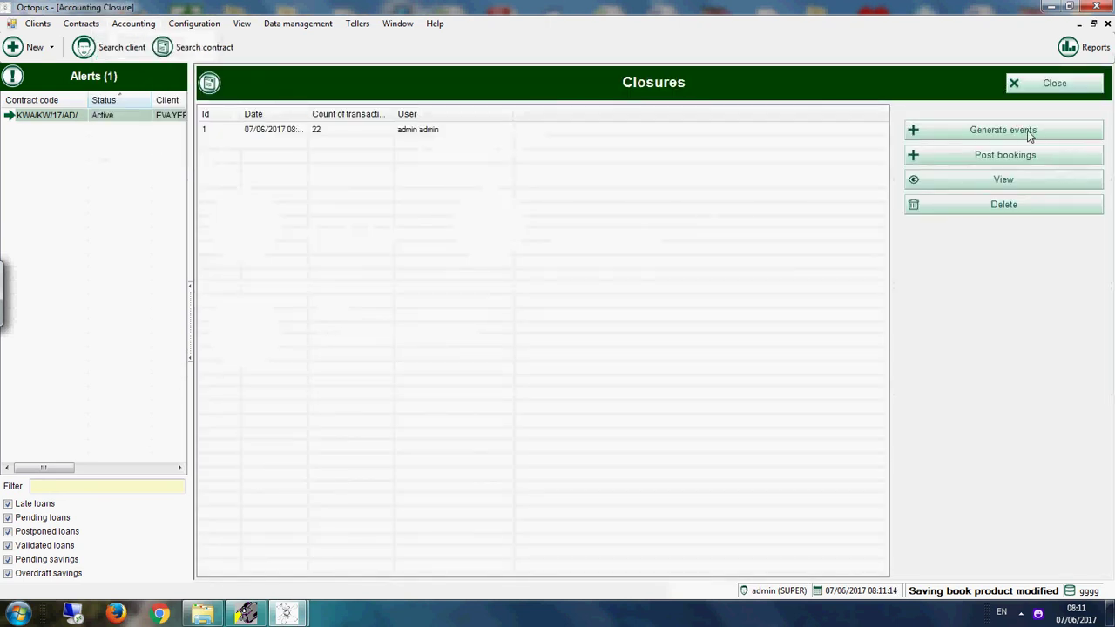
pyautogui.click(989, 131)
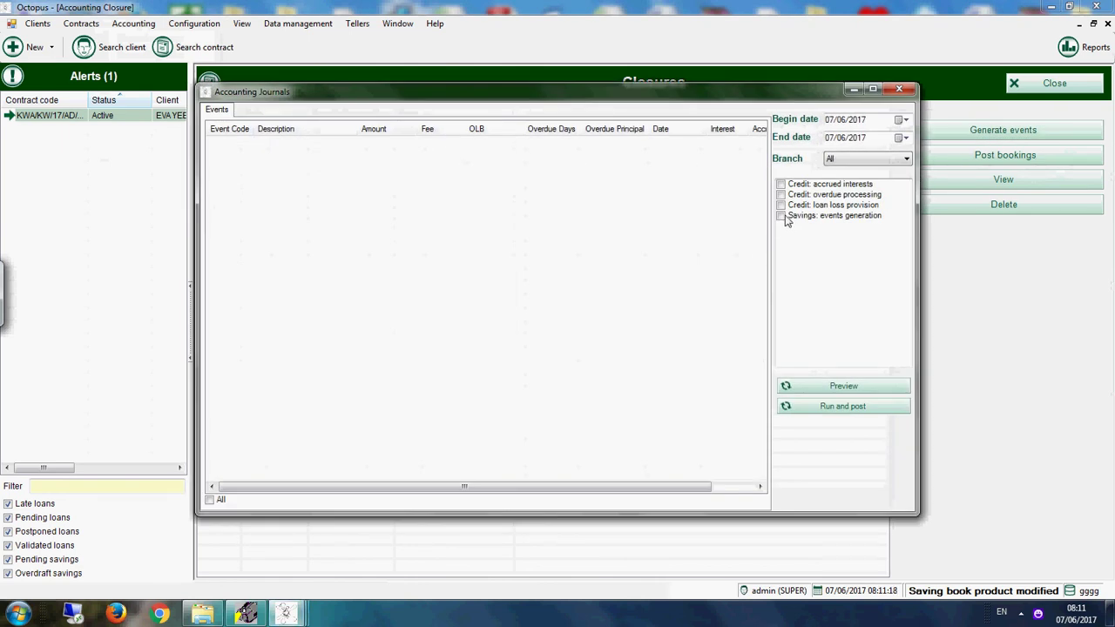
pyautogui.click(780, 215)
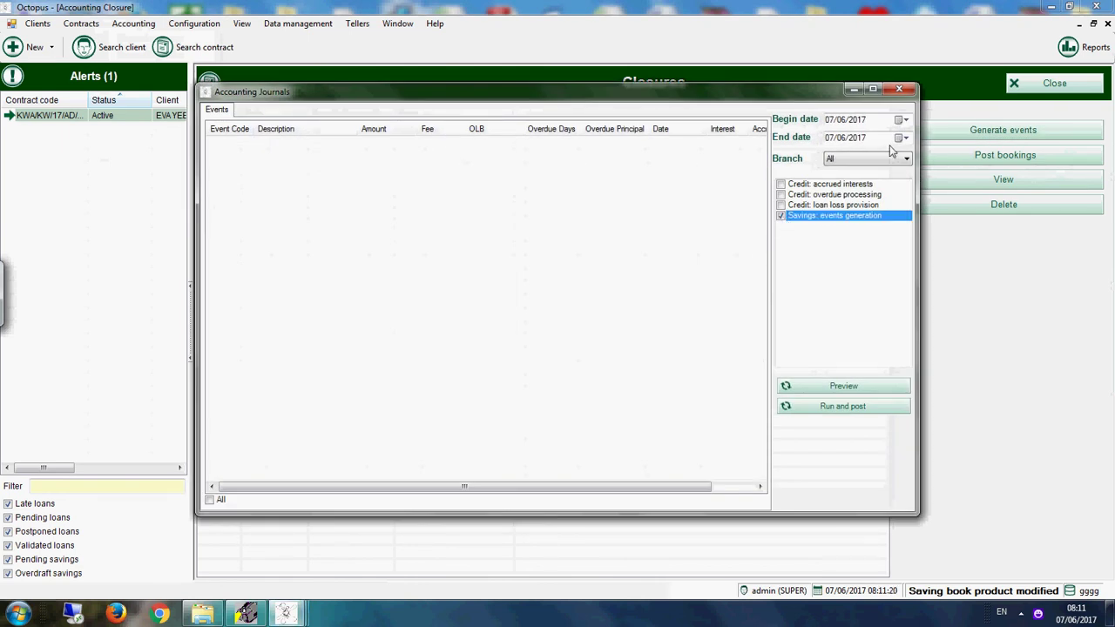
pyautogui.click(849, 389)
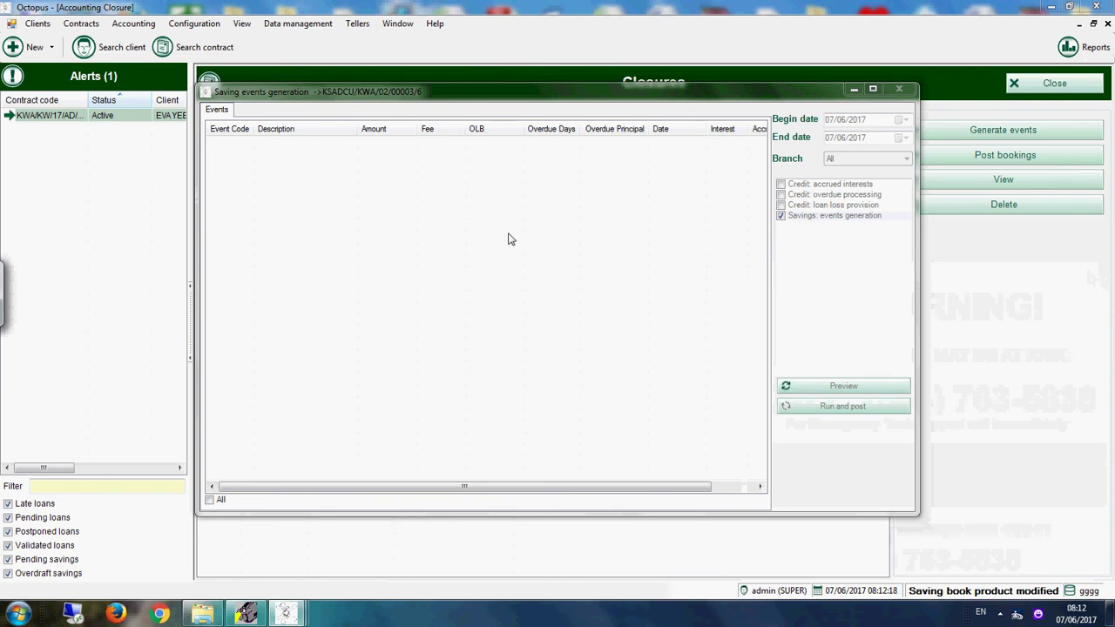
pyautogui.click(873, 88)
pyautogui.click(1099, 7)
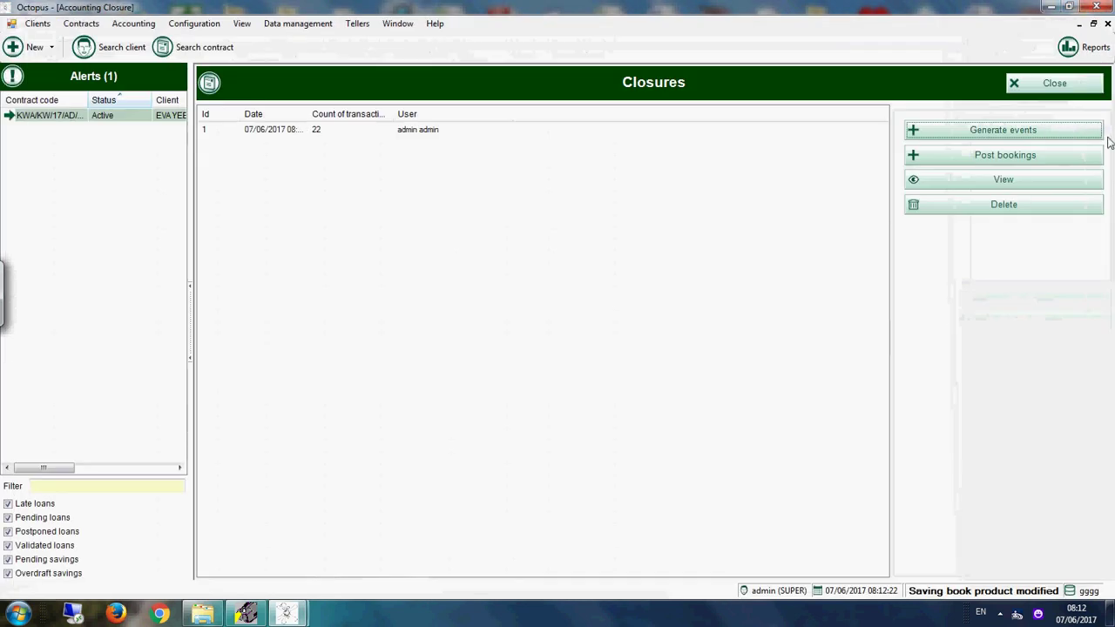
# Step: Run the Savings contracts report for 07.06.2017, inspect the KIDDY ACCOUNT group at 8000.00, then close it
pyautogui.click(1086, 43)
pyautogui.scroll(-15, 1112, 478)
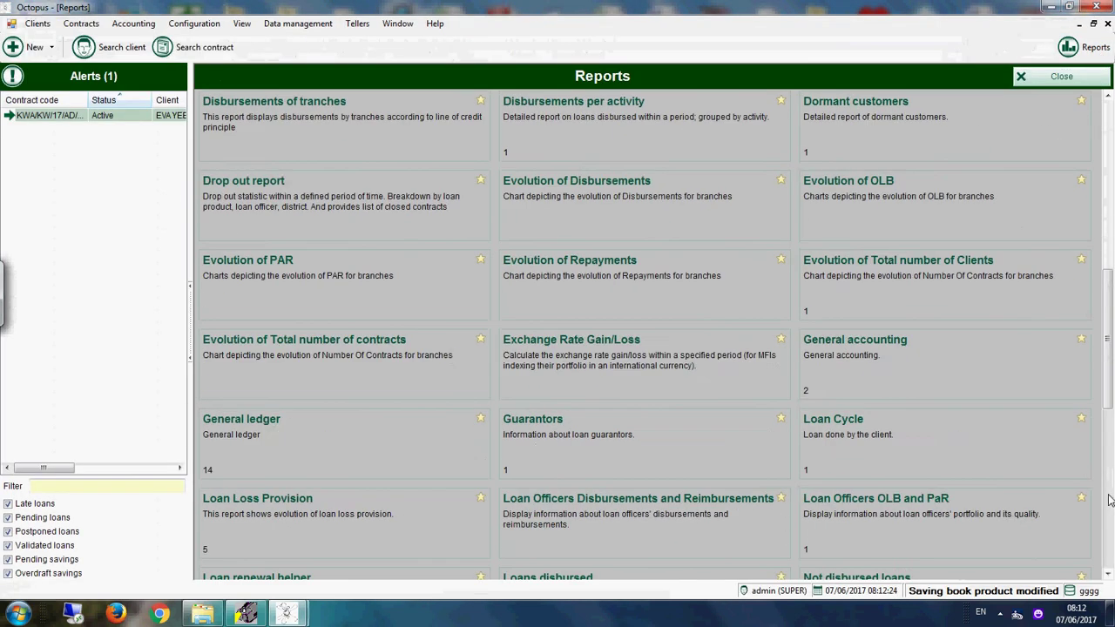
pyautogui.click(834, 361)
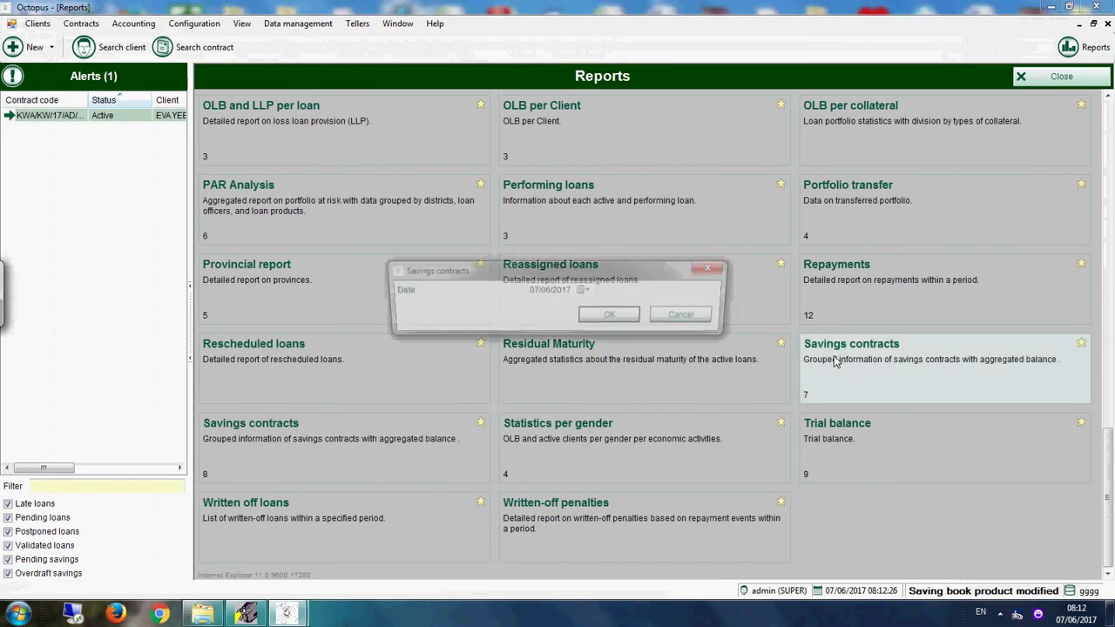
pyautogui.click(607, 317)
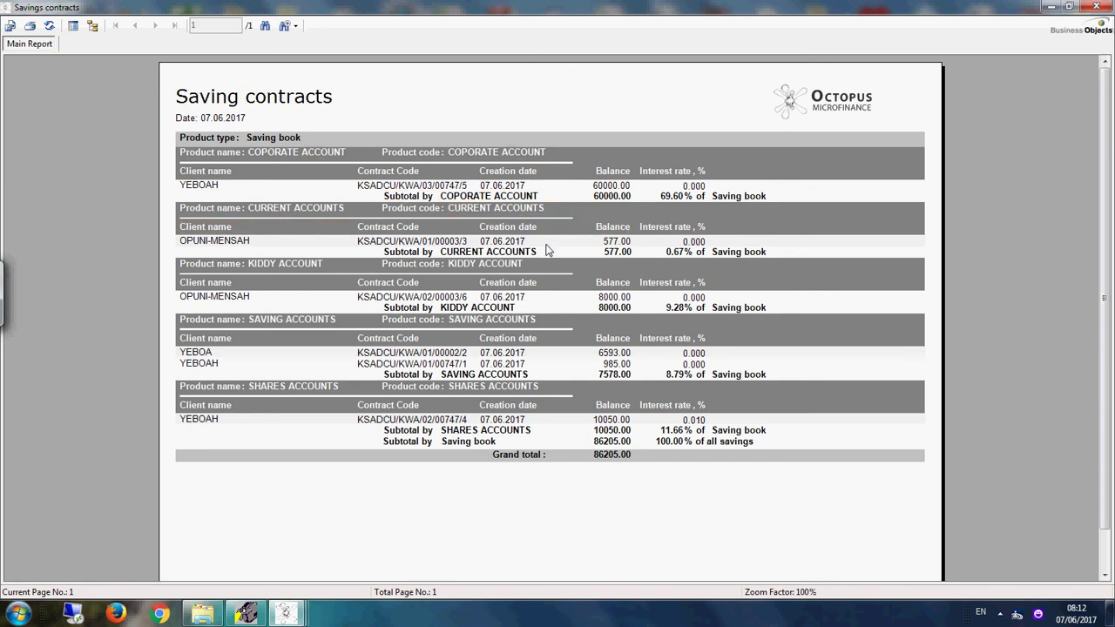
pyautogui.click(314, 265)
pyautogui.click(1095, 6)
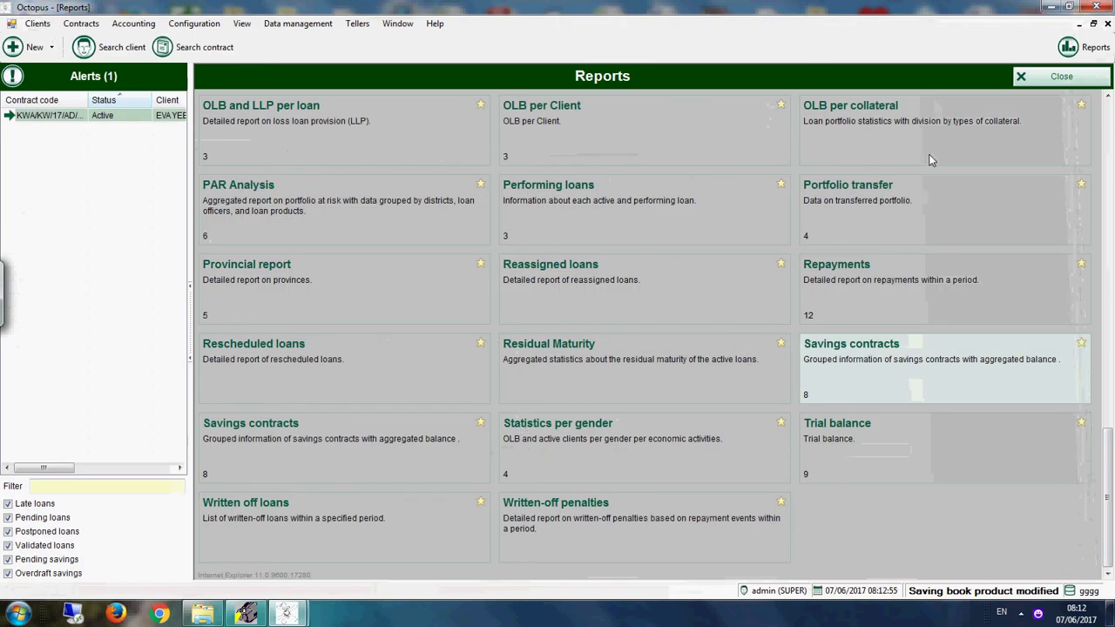
# Step: Close the Reports catalogue, cancel the events generator, and close the Accounting Closure page
pyautogui.click(1056, 79)
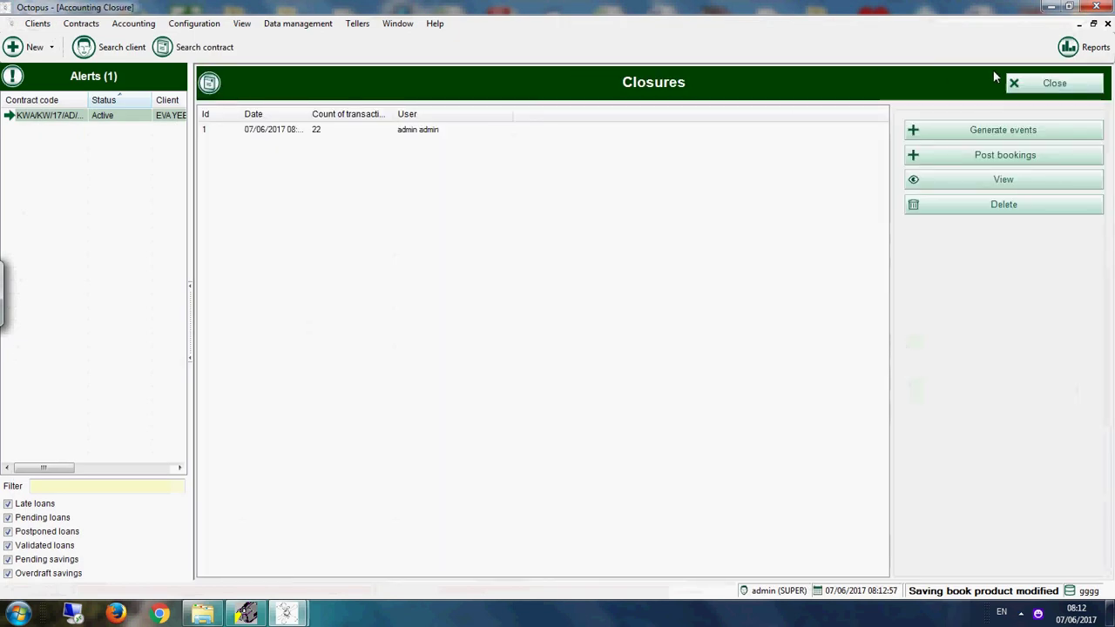
pyautogui.click(995, 131)
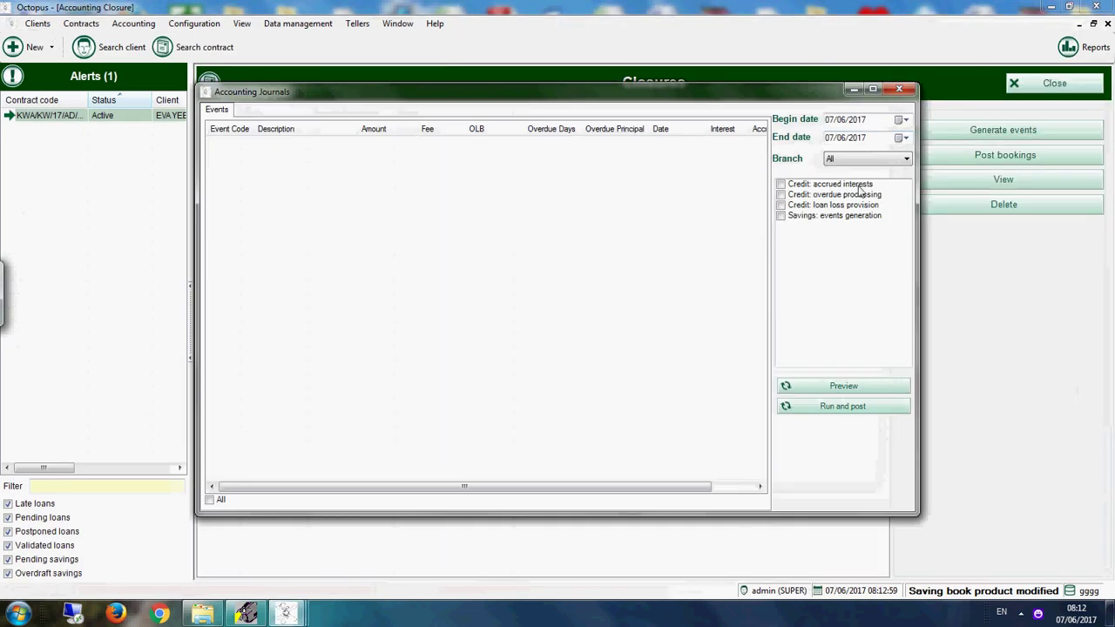
pyautogui.click(899, 85)
pyautogui.click(1047, 83)
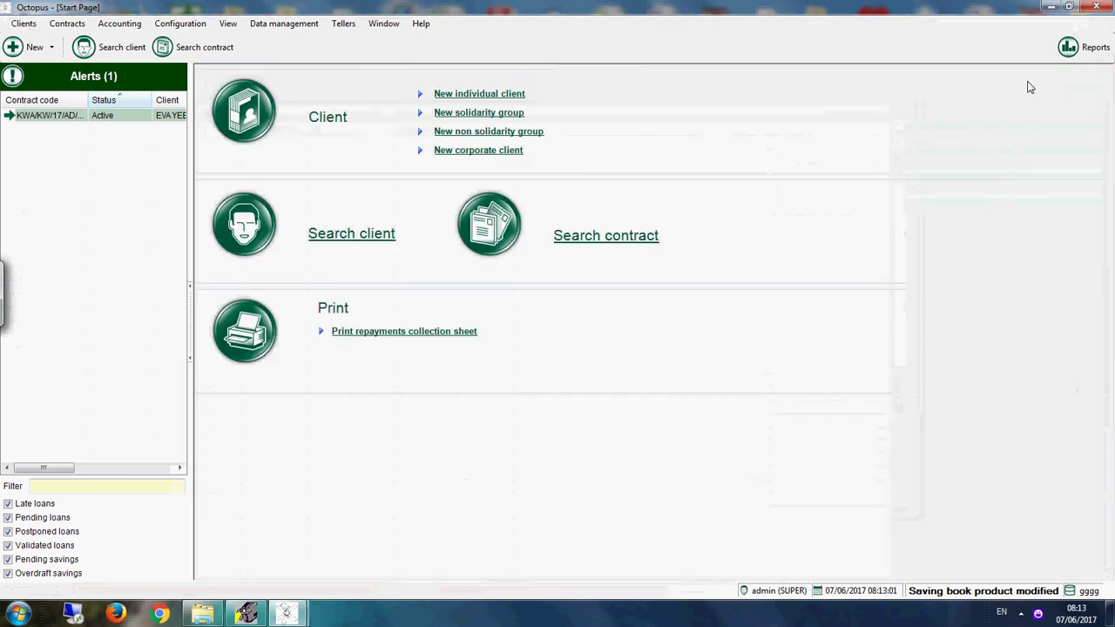